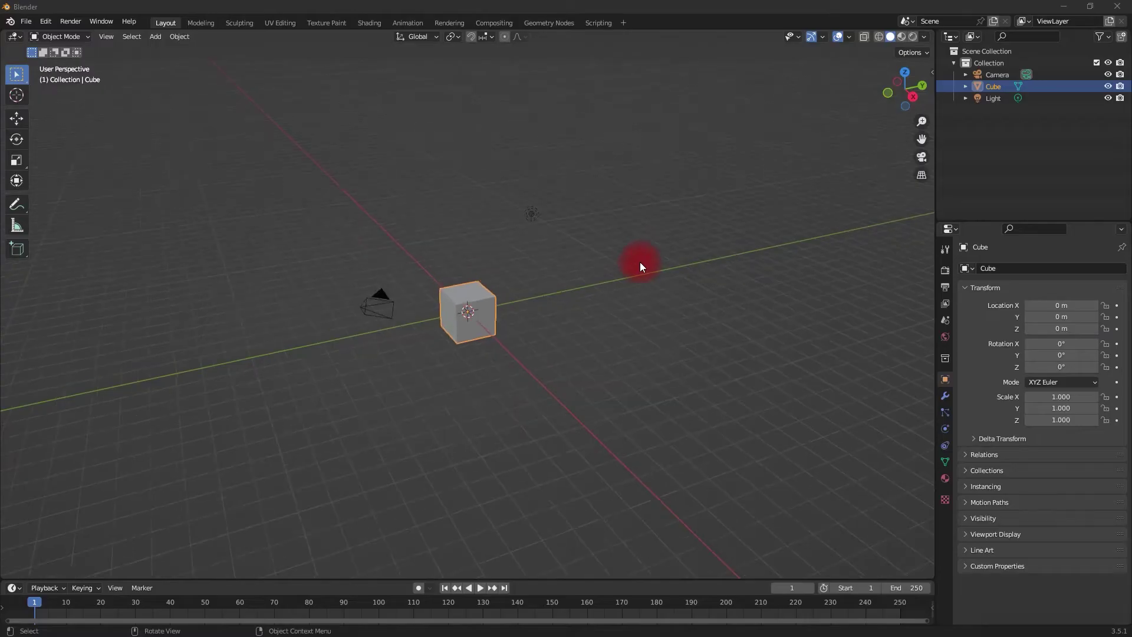
- Add a plane and scale it up into a wide ground surface
{"action": "scroll", "coordinate": [639, 262], "scroll_direction": "down", "scroll_amount": 4}
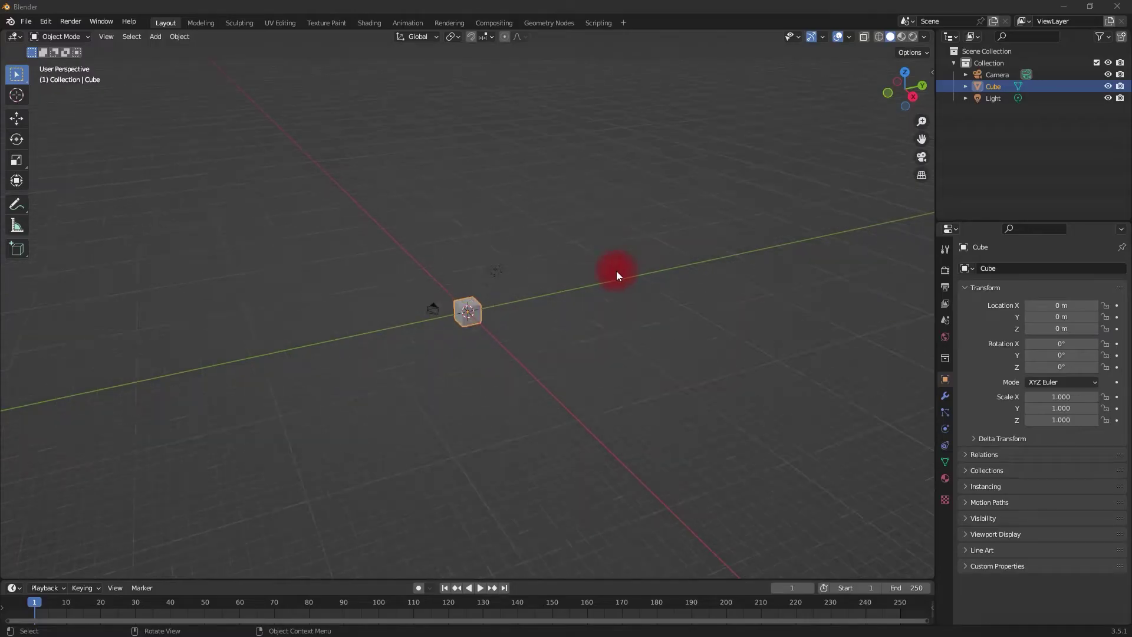
{"action": "scroll", "coordinate": [554, 316], "scroll_direction": "up", "scroll_amount": 3}
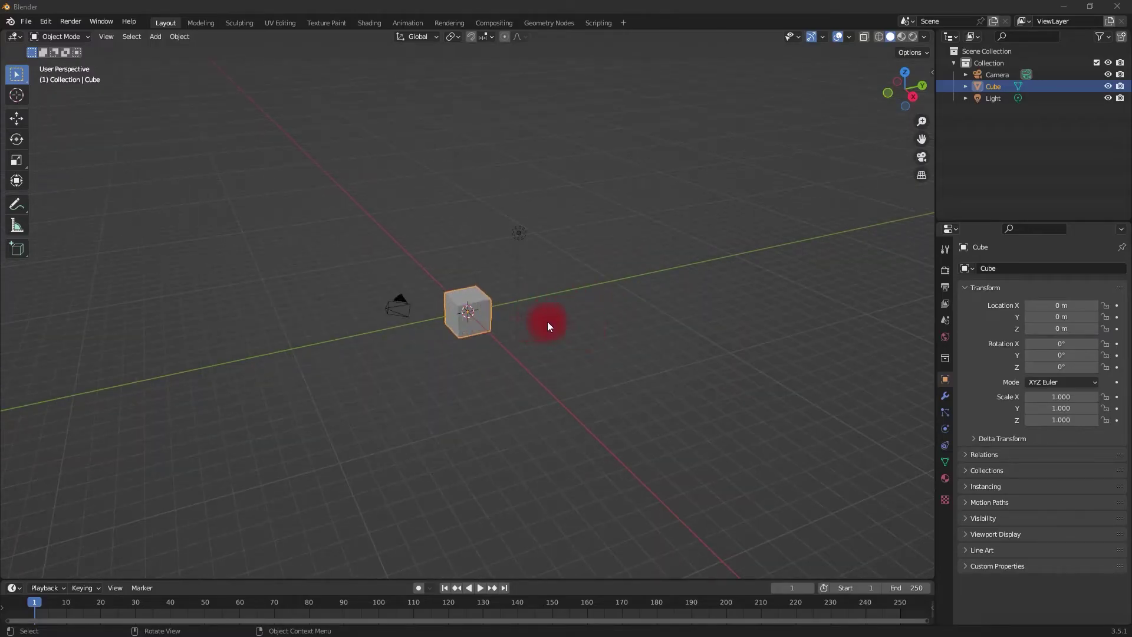
{"action": "key", "text": "shift+a"}
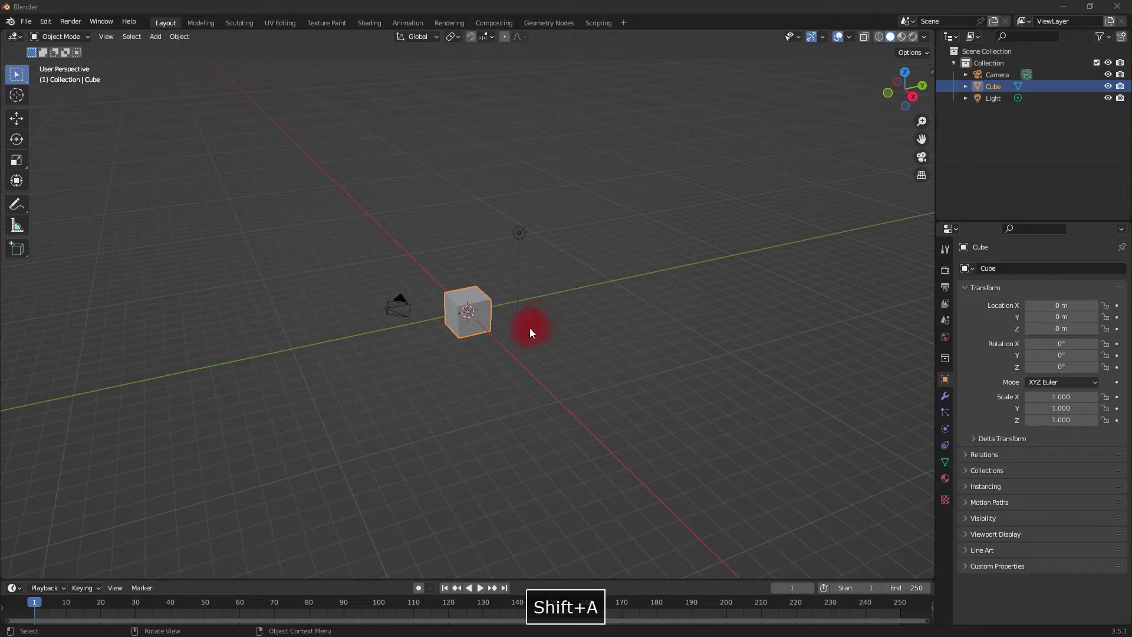
{"action": "left_click", "coordinate": [582, 331]}
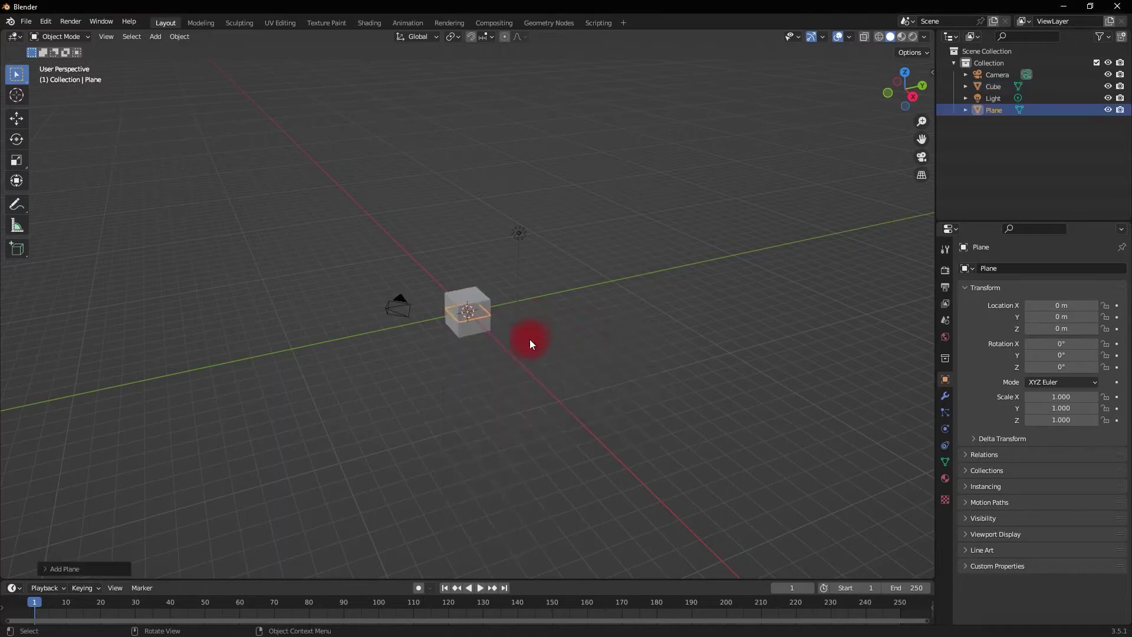
{"action": "key", "text": "s"}
{"action": "left_click", "coordinate": [1, 269]}
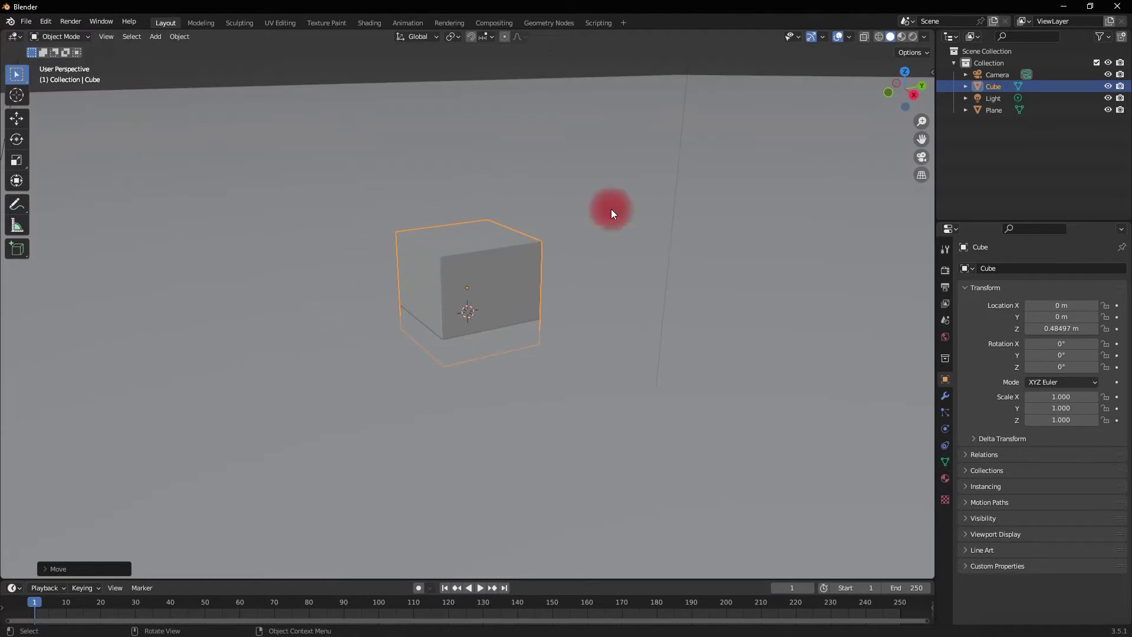
- Set the cube's X and Y dimensions to 66 m and lift the slab slightly
{"action": "left_click", "coordinate": [933, 72]}
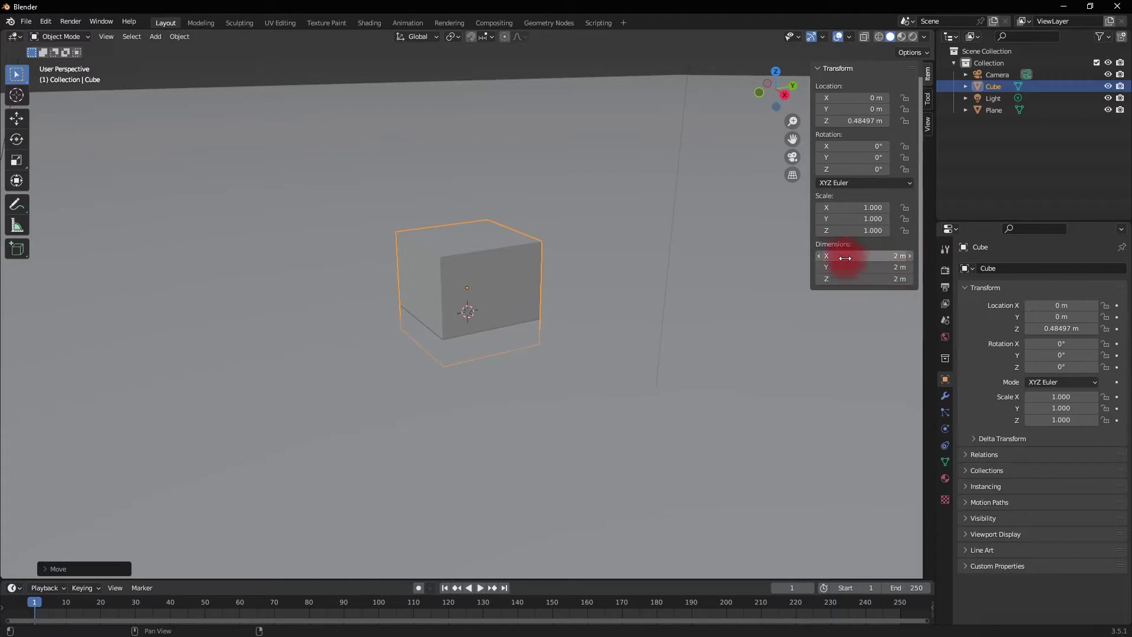
{"action": "left_click", "coordinate": [887, 257]}
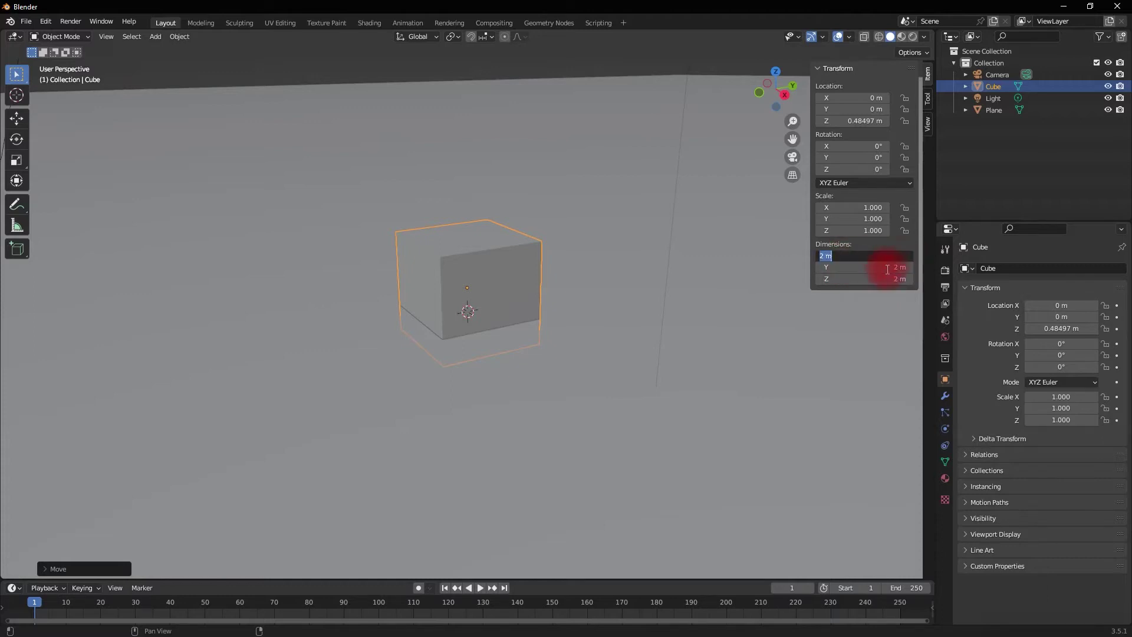
{"action": "type", "text": "66"}
{"action": "left_click", "coordinate": [895, 272]}
{"action": "type", "text": "66"}
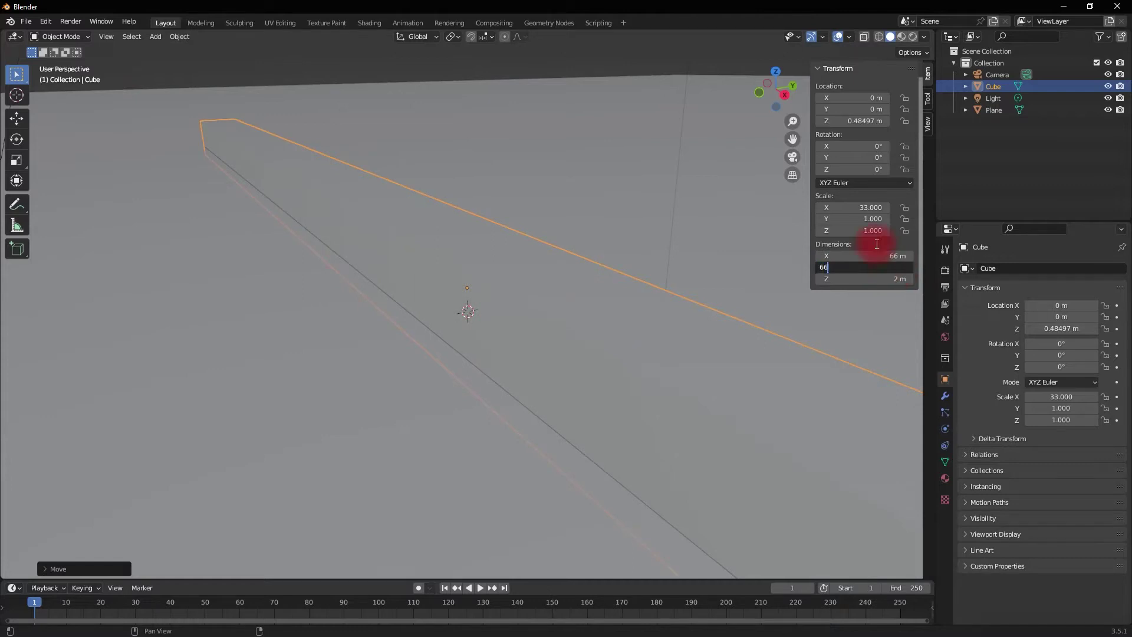
{"action": "key", "text": "Return"}
{"action": "scroll", "coordinate": [575, 248], "scroll_direction": "down", "scroll_amount": 5}
{"action": "middle_click_drag", "start_coordinate": [575, 249], "coordinate": [571, 307]}
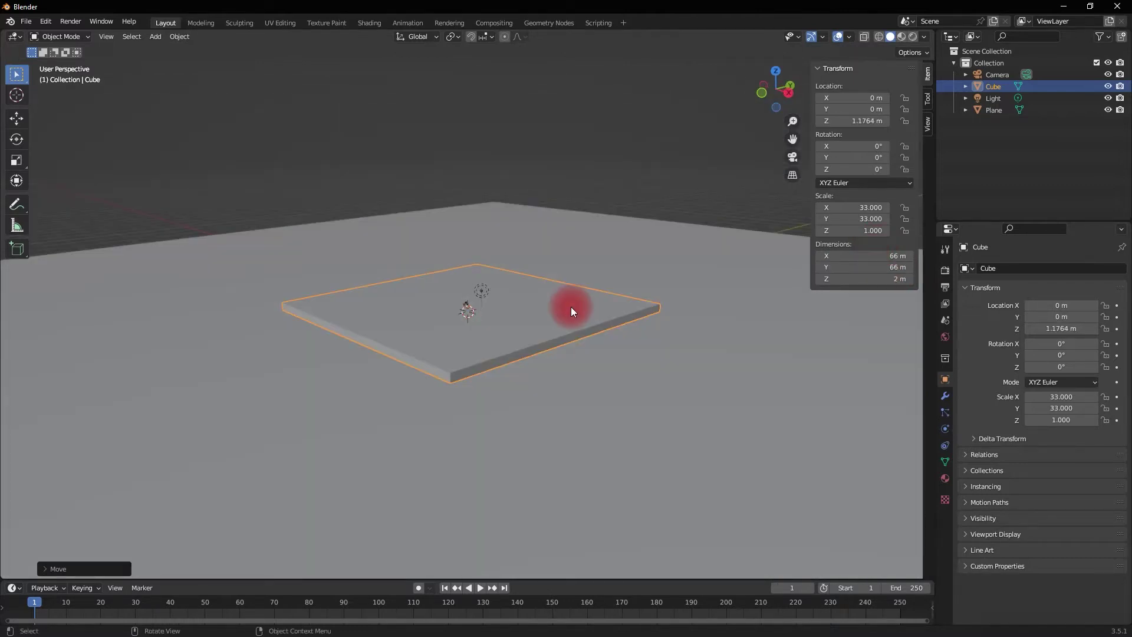
{"action": "key", "text": "Tab"}
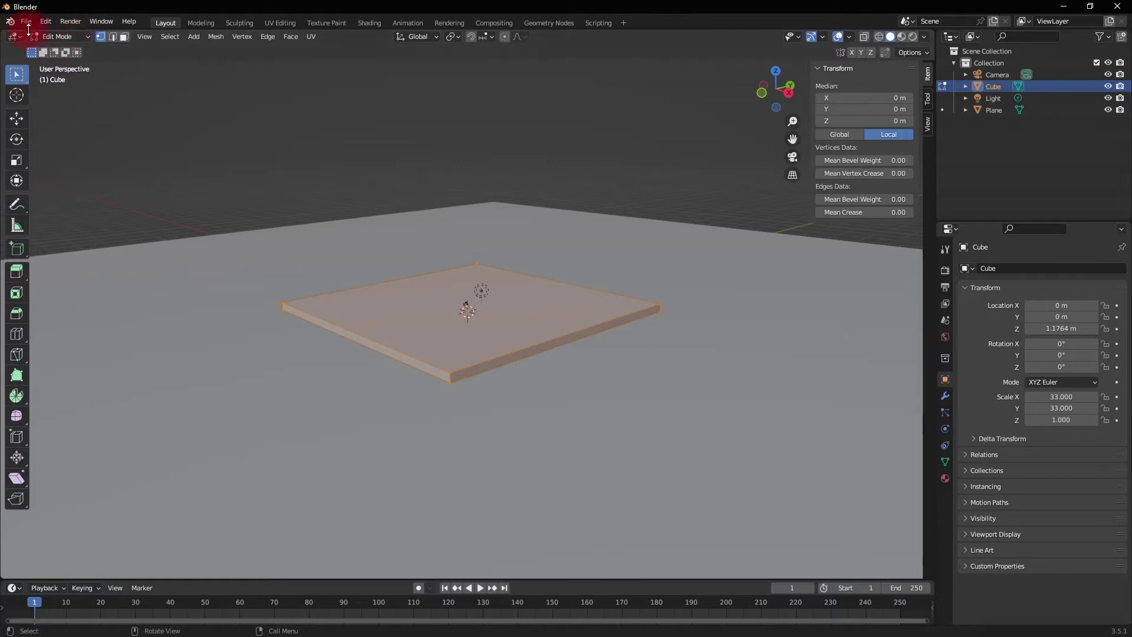
- In face select mode, pick the slab's top face and scale it larger
{"action": "left_click", "coordinate": [125, 37]}
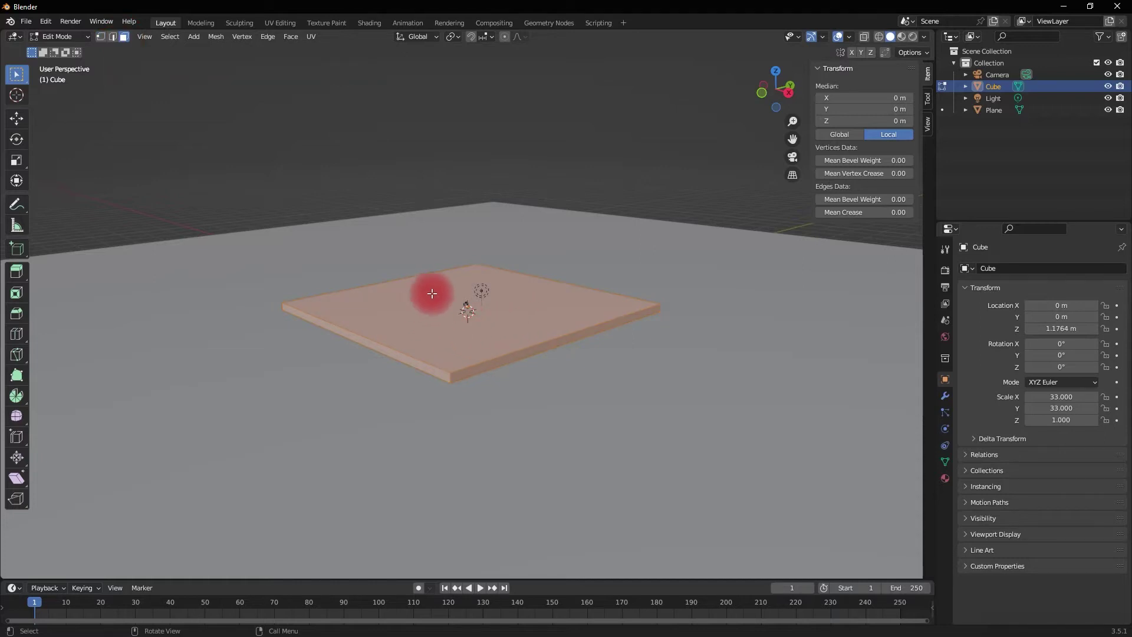
{"action": "left_click", "coordinate": [545, 311]}
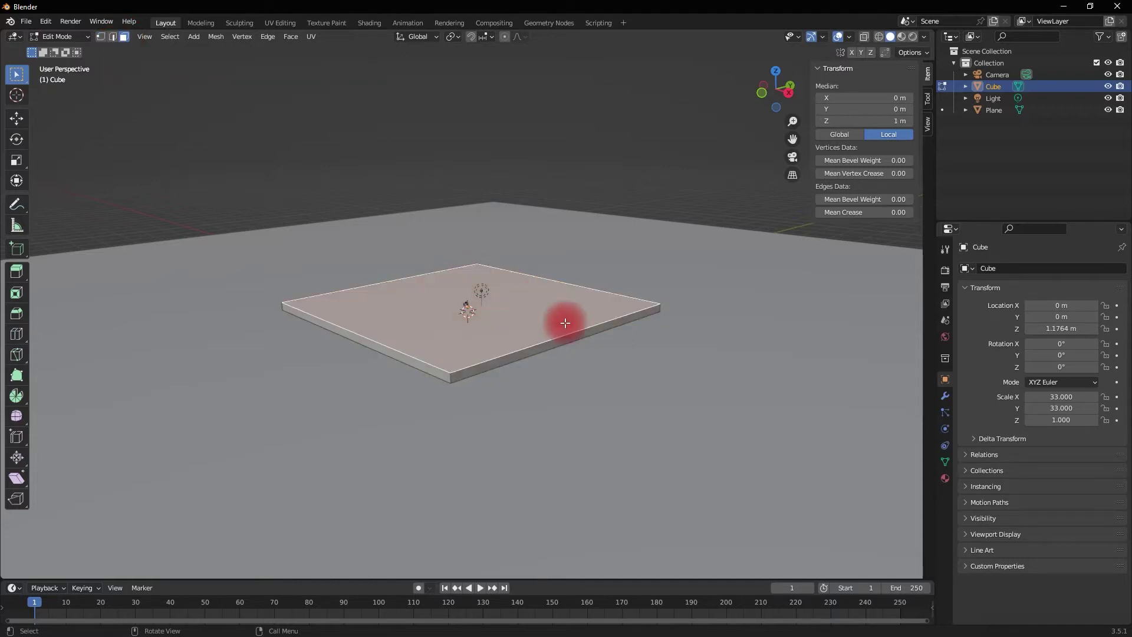
{"action": "key", "text": "s"}
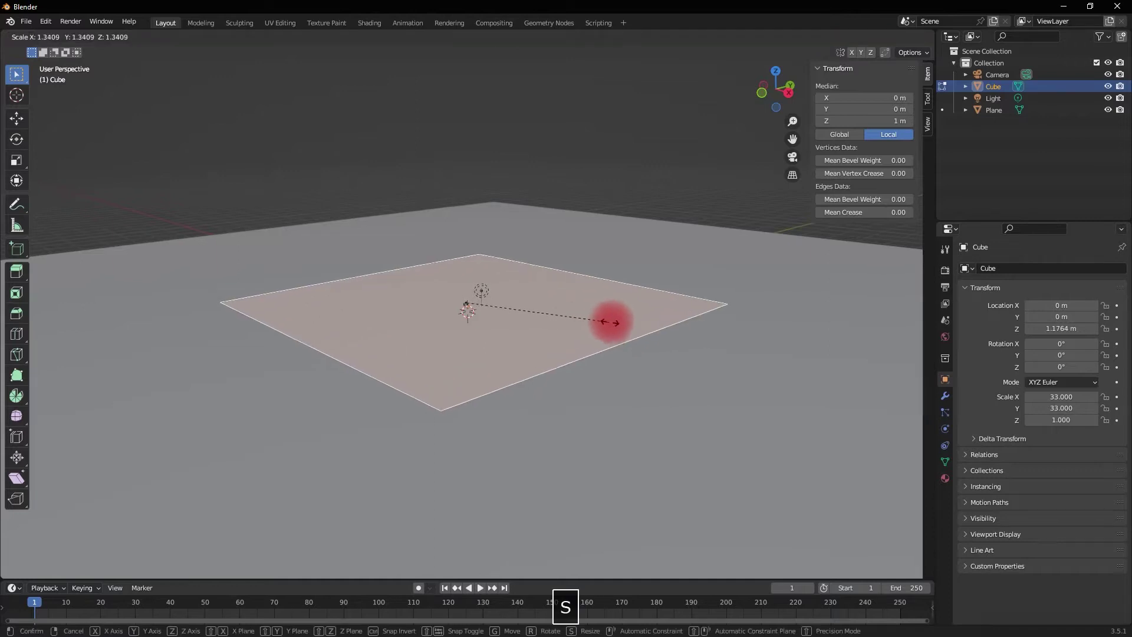
{"action": "left_click", "coordinate": [606, 321]}
{"action": "middle_click_drag", "start_coordinate": [607, 321], "coordinate": [609, 313]}
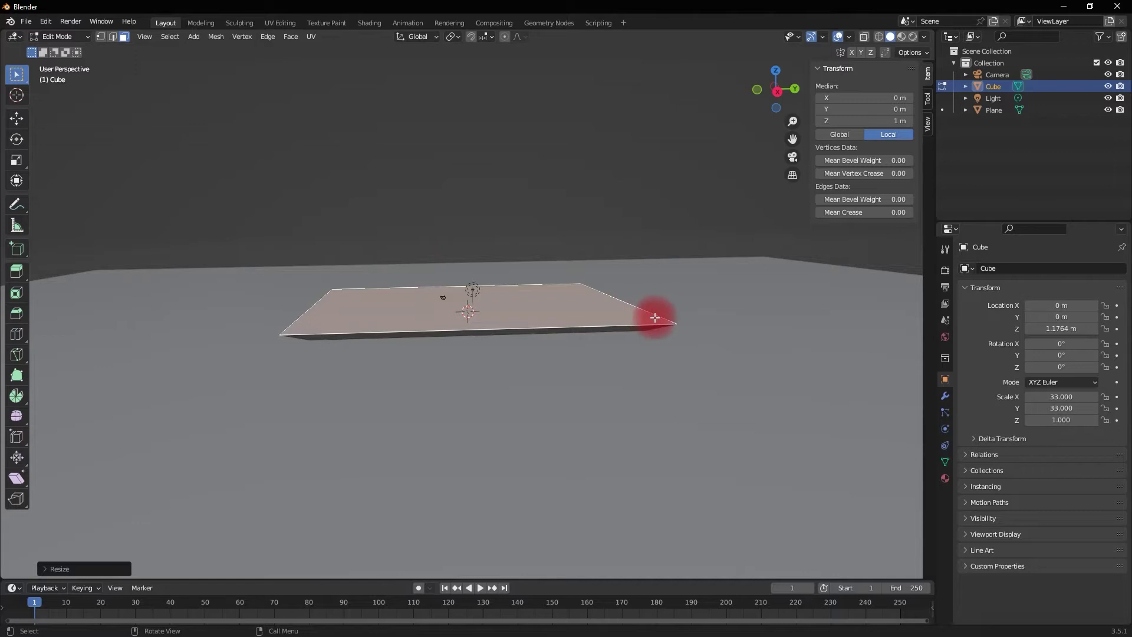
- Extrude the top face up twice and shrink it inward to form the base rim
{"action": "key", "text": "e"}
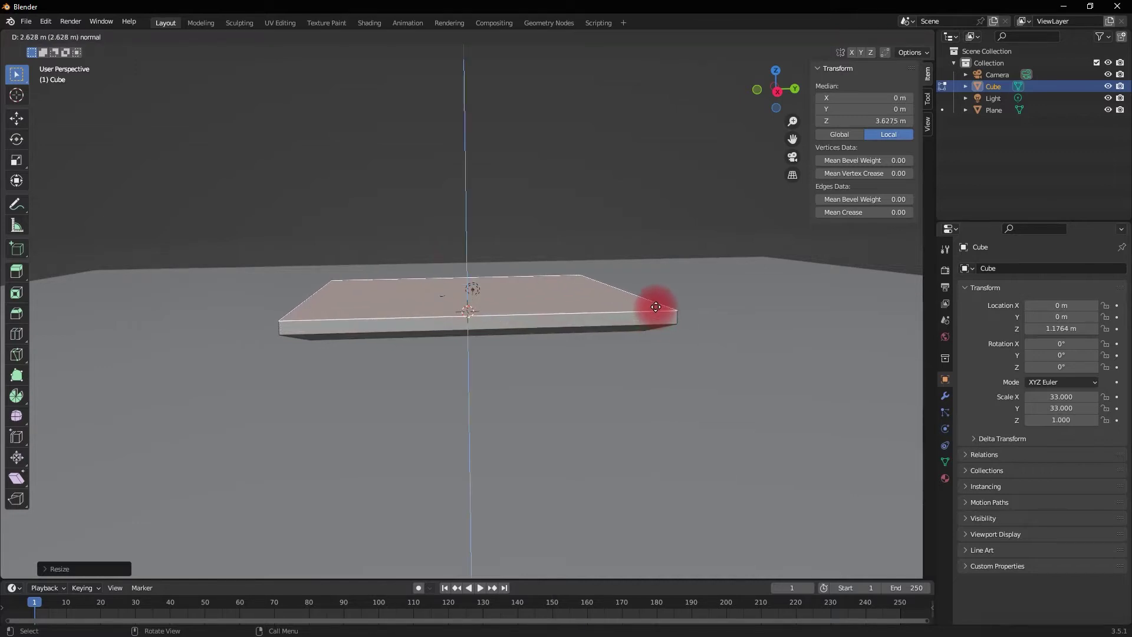
{"action": "left_click", "coordinate": [656, 308]}
{"action": "key", "text": "e"}
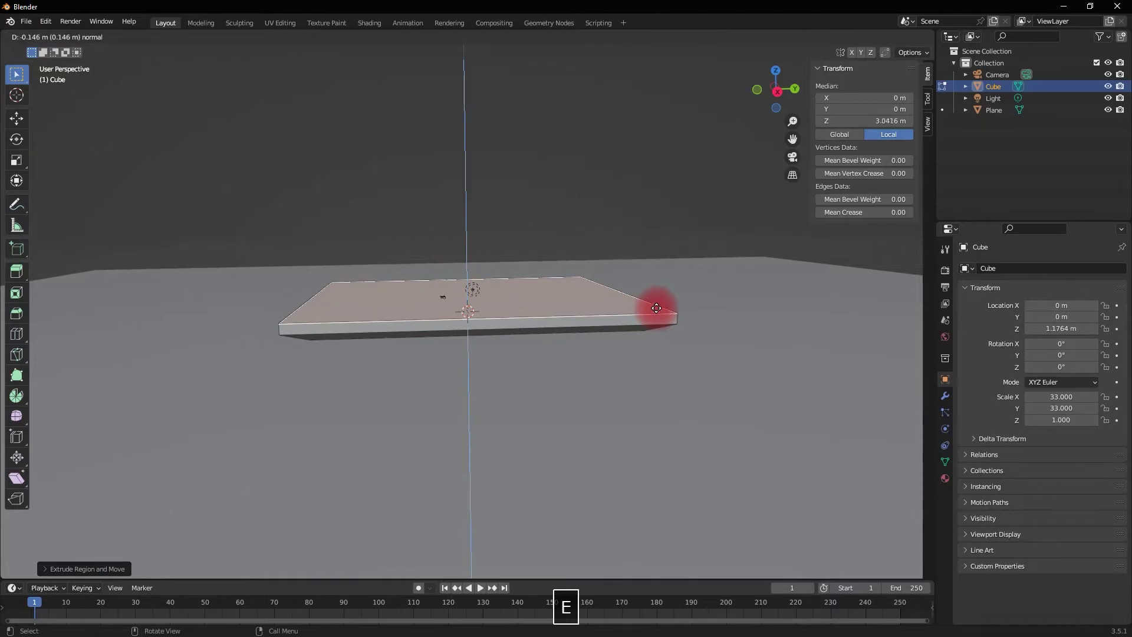
{"action": "left_click", "coordinate": [656, 304]}
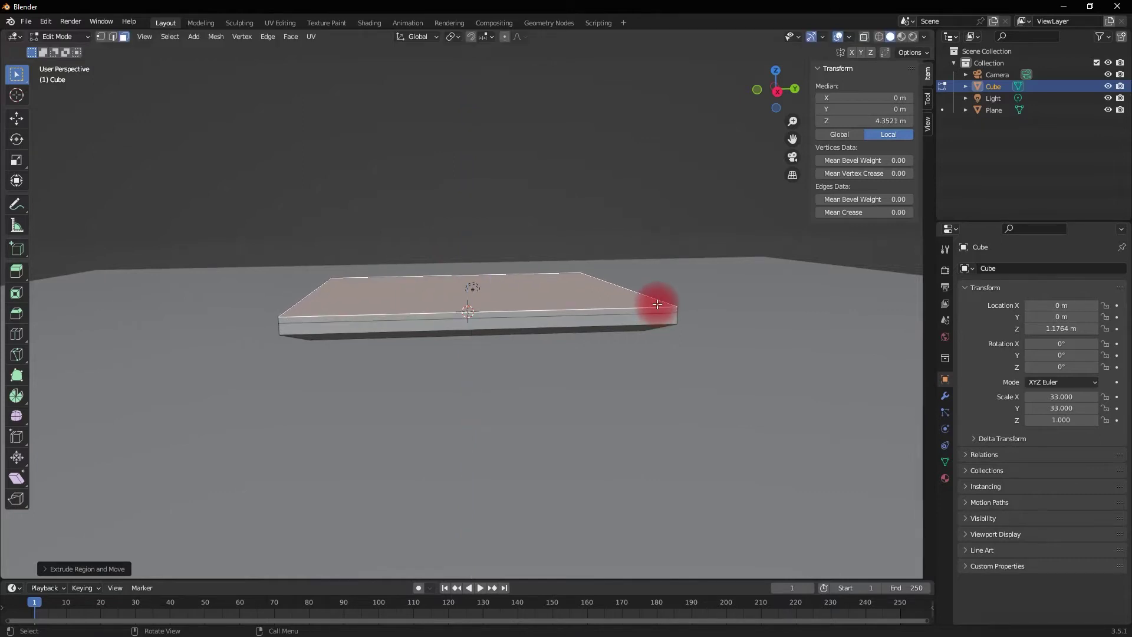
{"action": "key", "text": "s"}
{"action": "left_click", "coordinate": [630, 300]}
{"action": "middle_click_drag", "start_coordinate": [615, 299], "coordinate": [620, 281]}
- Inset and sink the inner face, shrinking it down to the stem's footprint
{"action": "key", "text": "e"}
{"action": "key", "text": "s"}
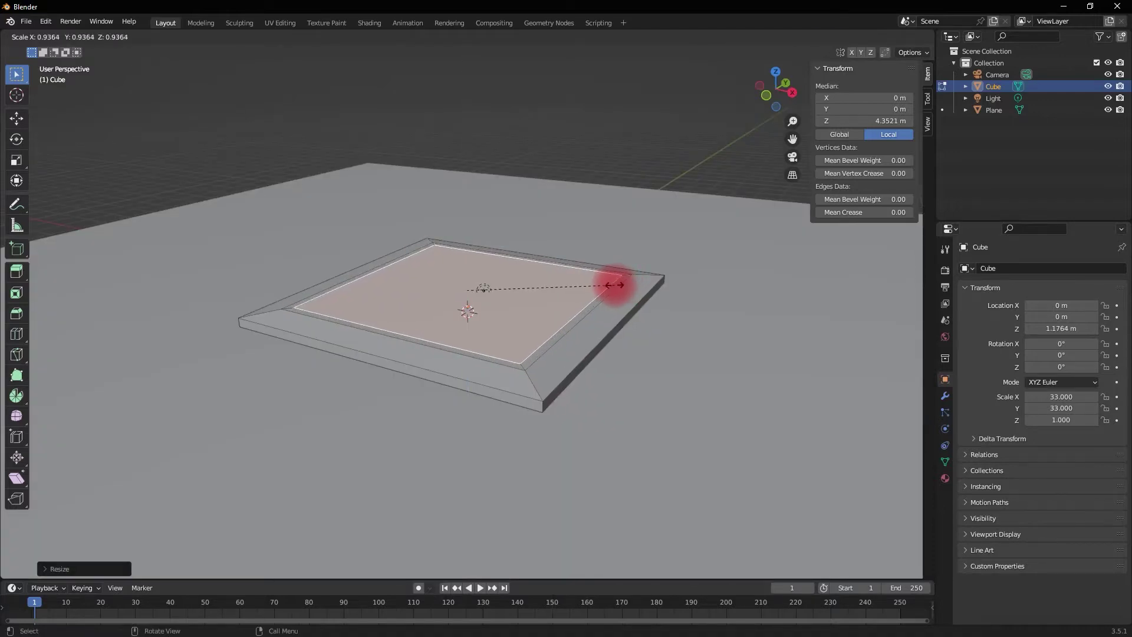
{"action": "key", "text": "g"}
{"action": "key", "text": "z"}
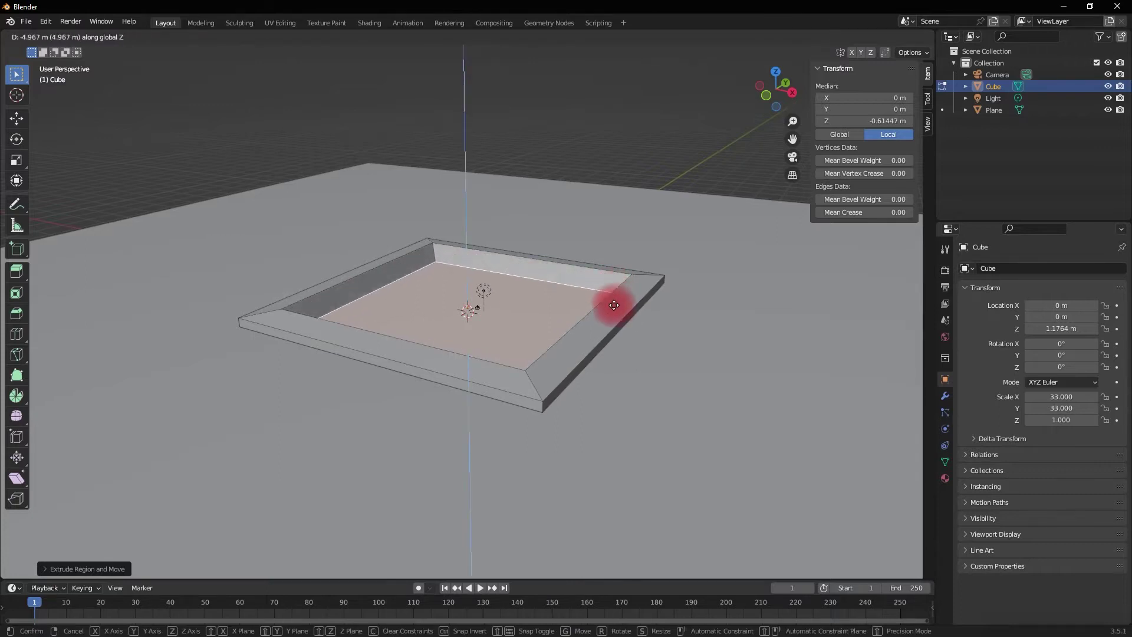
{"action": "right_click", "coordinate": [610, 302]}
{"action": "key", "text": "e"}
{"action": "key", "text": "s"}
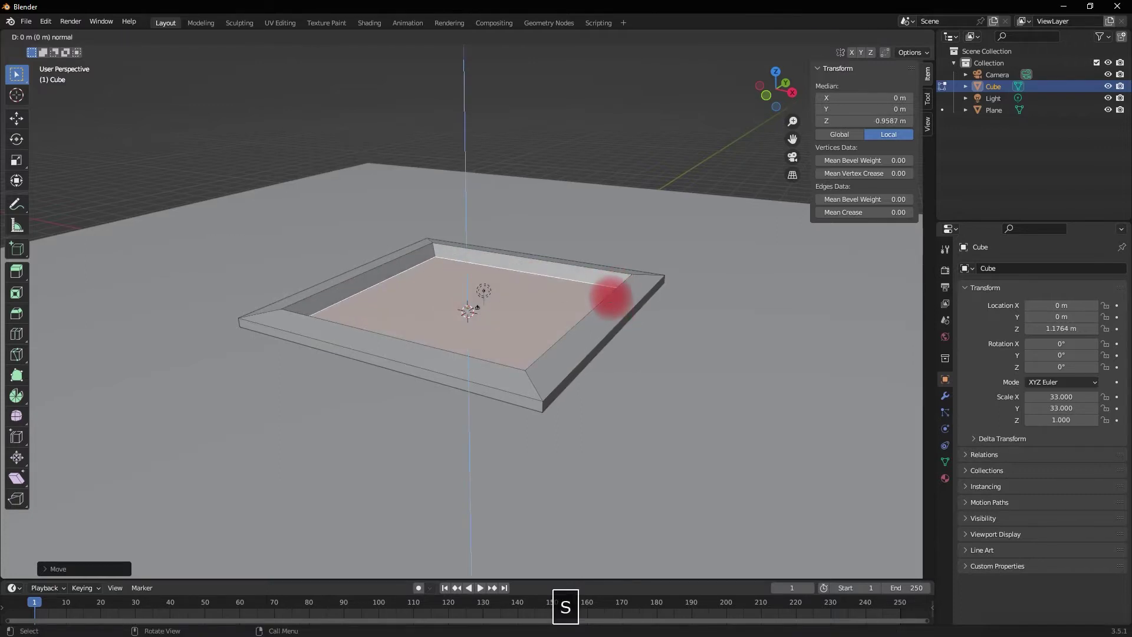
{"action": "left_click", "coordinate": [562, 291]}
{"action": "key", "text": "s"}
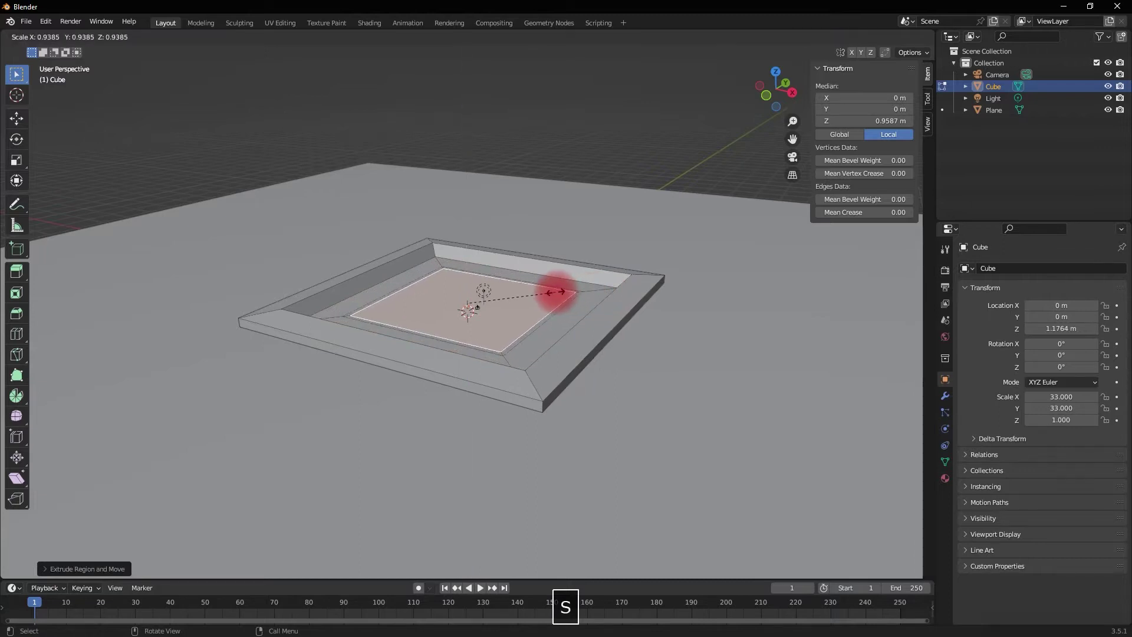
{"action": "left_click", "coordinate": [507, 287]}
- Extrude the small face upward in sections to build the tapered stem
{"action": "key", "text": "g"}
{"action": "key", "text": "z"}
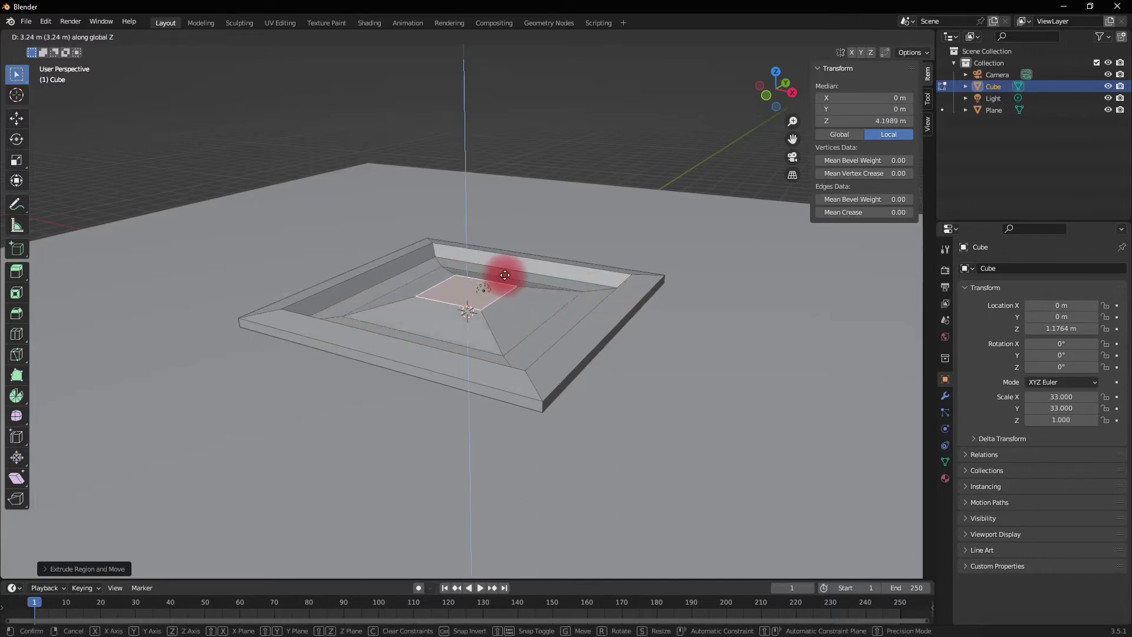
{"action": "left_click", "coordinate": [488, 217]}
{"action": "key", "text": "s"}
{"action": "left_click", "coordinate": [522, 177]}
{"action": "key", "text": "e"}
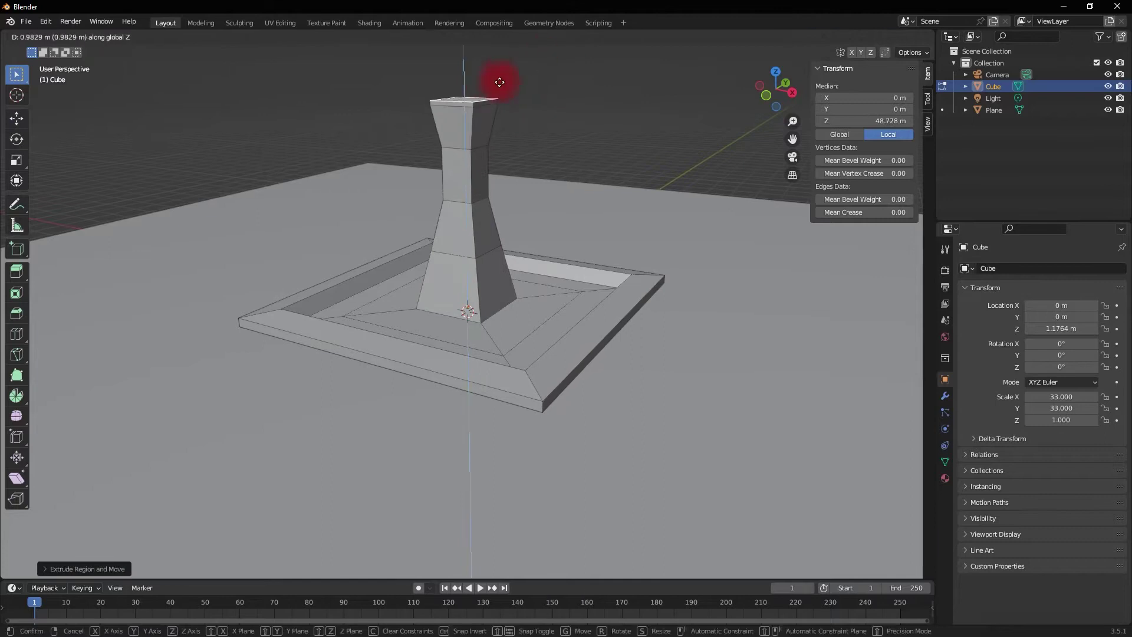
{"action": "left_click", "coordinate": [500, 81]}
{"action": "key", "text": "s"}
{"action": "left_click", "coordinate": [556, 106]}
- Orbit around the pedestal and select the whole wide top plate
{"action": "mouse_move", "coordinate": [556, 106]}
{"action": "middle_mouse_down"}
{"action": "mouse_move", "coordinate": [527, 302]}
{"action": "mouse_move", "coordinate": [627, 250]}
{"action": "middle_mouse_up"}
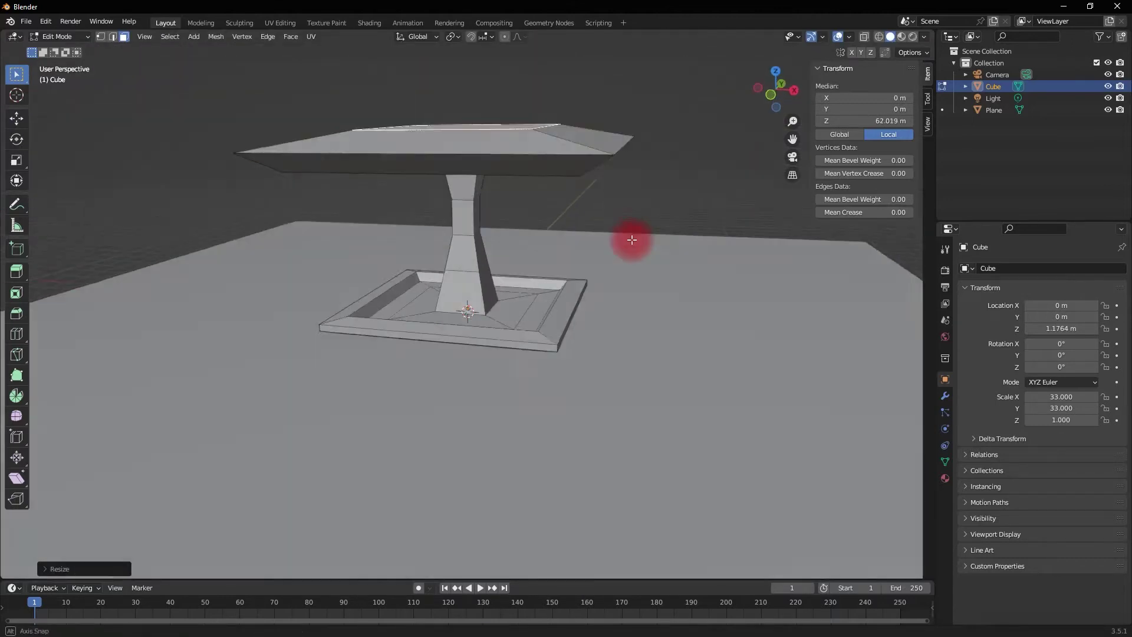
{"action": "scroll", "coordinate": [627, 250], "scroll_direction": "up", "scroll_amount": 3}
{"action": "left_click", "coordinate": [318, 160], "text": "shift"}
{"action": "mouse_move", "coordinate": [318, 160]}
{"action": "middle_mouse_down"}
{"action": "mouse_move", "coordinate": [531, 228]}
{"action": "mouse_move", "coordinate": [336, 91]}
{"action": "mouse_move", "coordinate": [397, 160]}
{"action": "mouse_move", "coordinate": [486, 169]}
{"action": "mouse_move", "coordinate": [613, 316]}
{"action": "mouse_move", "coordinate": [733, 343]}
{"action": "mouse_move", "coordinate": [417, 374]}
{"action": "mouse_move", "coordinate": [517, 267]}
{"action": "mouse_move", "coordinate": [450, 362]}
{"action": "mouse_move", "coordinate": [551, 366]}
{"action": "mouse_move", "coordinate": [176, 373]}
{"action": "middle_mouse_up"}
{"action": "left_click", "coordinate": [336, 90], "text": "shift"}
{"action": "key", "text": "Tab"}
{"action": "key", "text": "Tab"}
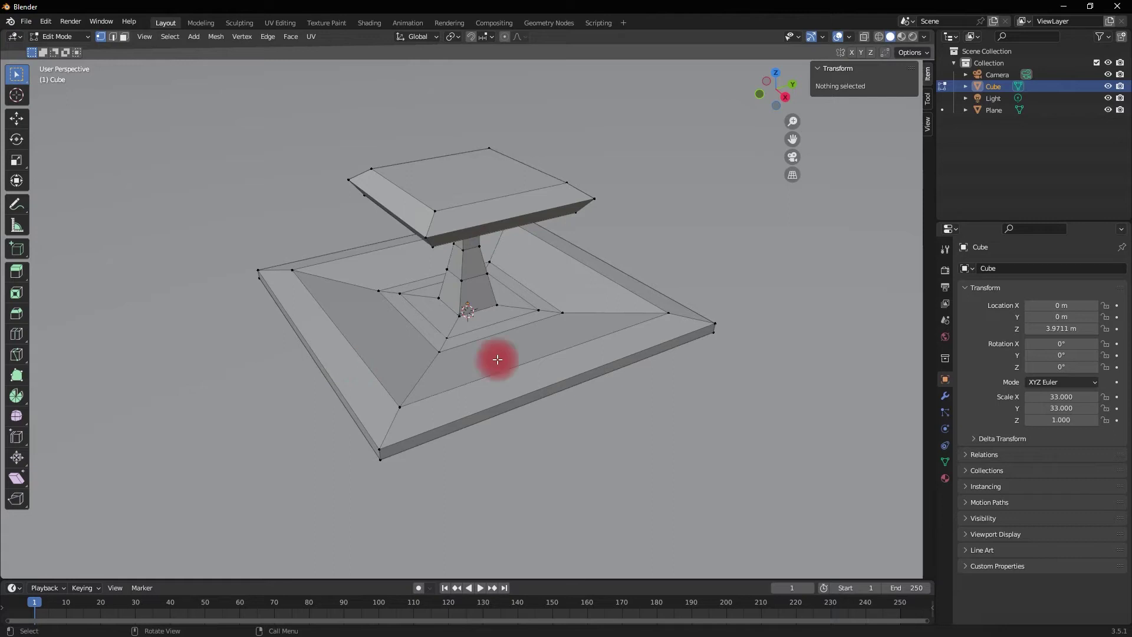
- Add a Subdivision Surface modifier to smooth the mesh
{"action": "left_click", "coordinate": [944, 396]}
{"action": "left_click", "coordinate": [995, 269]}
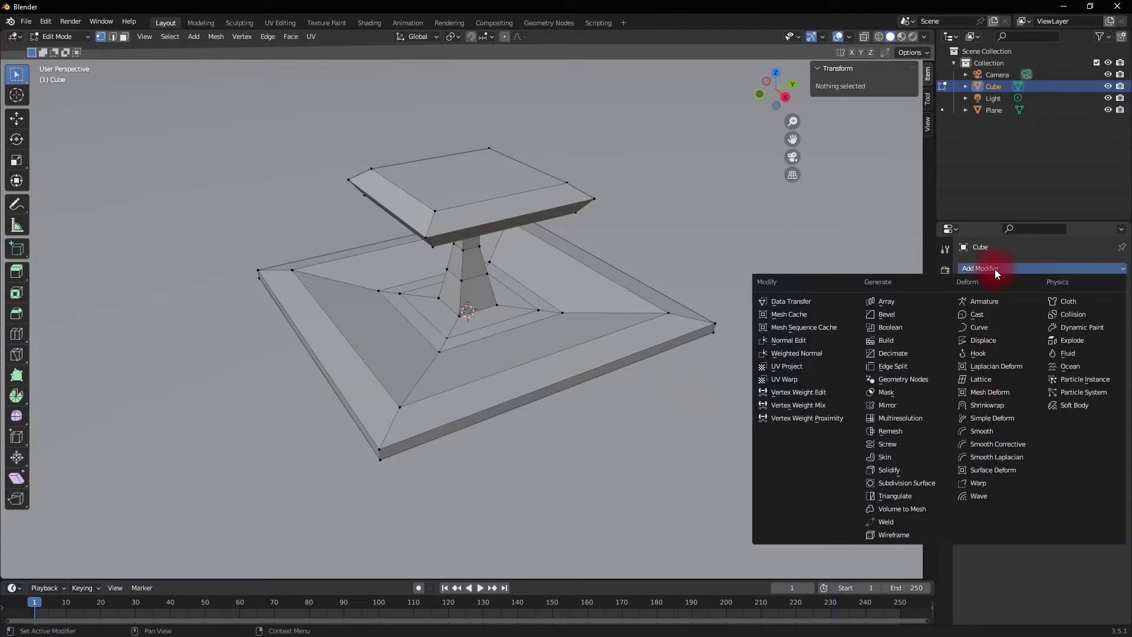
{"action": "left_click", "coordinate": [902, 483]}
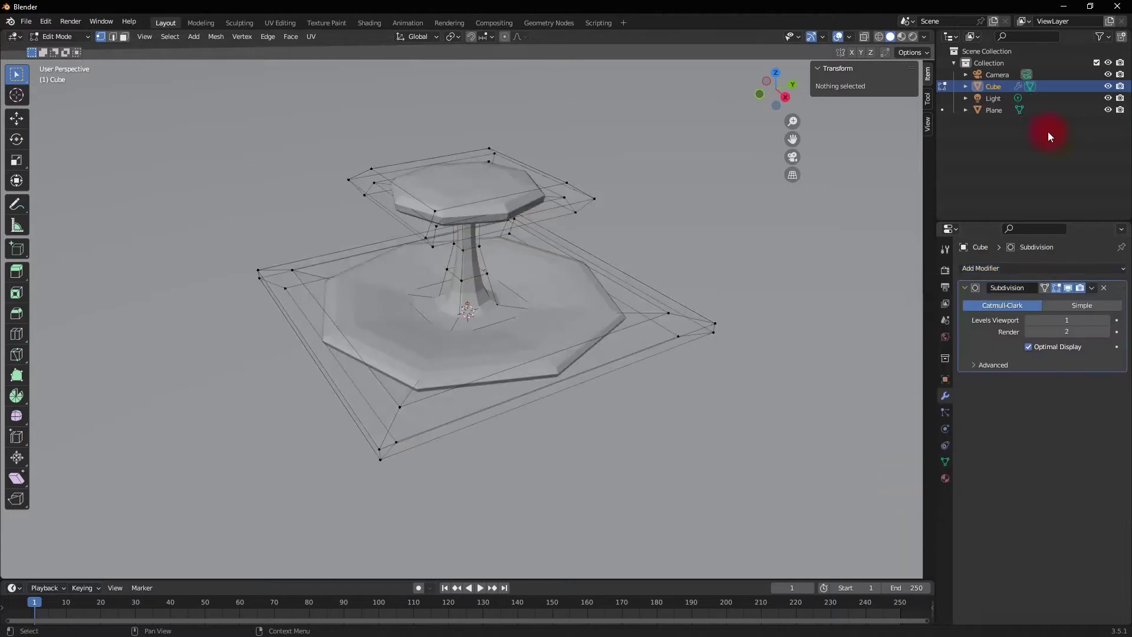
{"action": "middle_click_drag", "start_coordinate": [914, 144], "coordinate": [570, 186]}
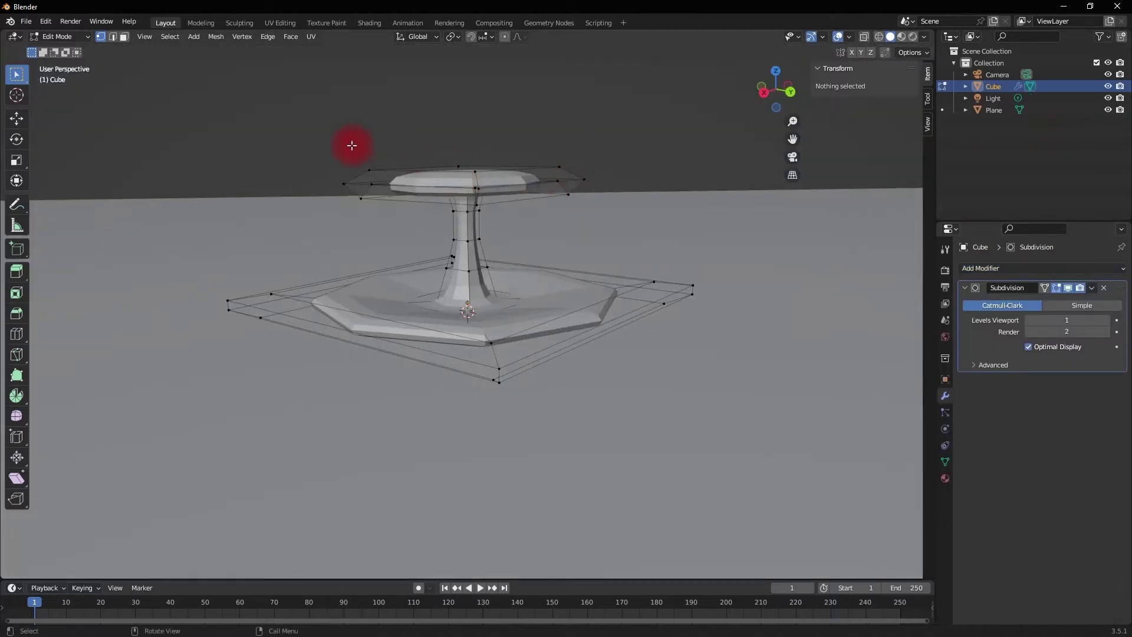
- Select the cap's top rim loop and raise it along Z into a rounded dome
{"action": "left_click_drag", "start_coordinate": [355, 145], "coordinate": [586, 179]}
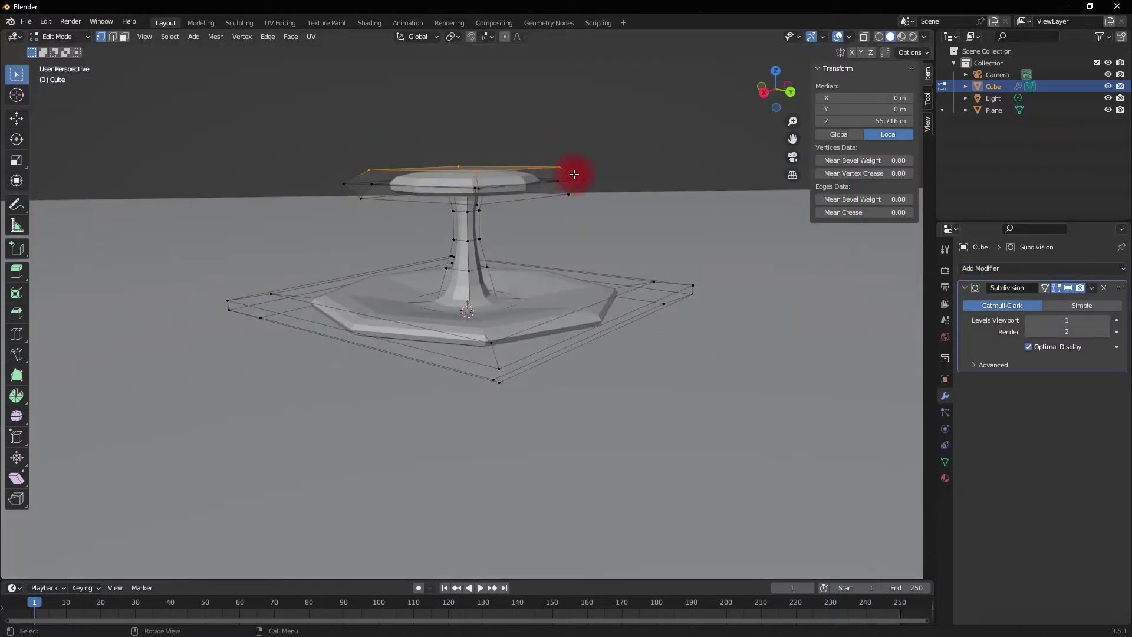
{"action": "key", "text": "g"}
{"action": "key", "text": "z"}
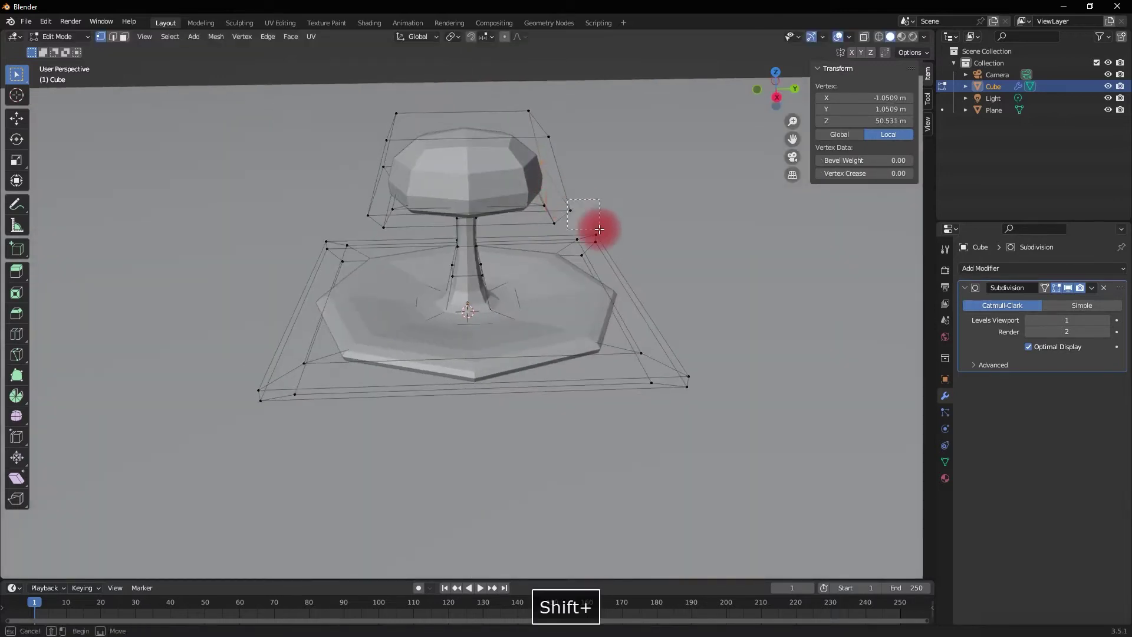
{"action": "left_click", "coordinate": [598, 230], "text": "shift"}
{"action": "left_click", "coordinate": [374, 204], "text": "alt+shift"}
{"action": "key", "text": "g"}
{"action": "key", "text": "z"}
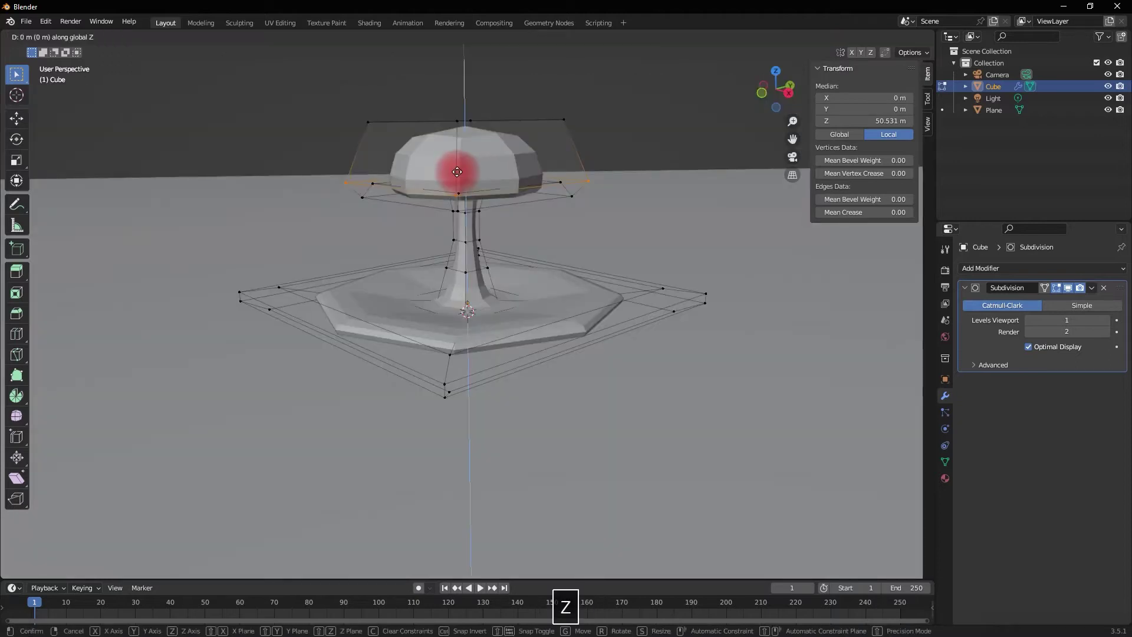
{"action": "left_click", "coordinate": [460, 151]}
{"action": "mouse_move", "coordinate": [460, 151]}
{"action": "middle_mouse_down"}
{"action": "mouse_move", "coordinate": [439, 212]}
{"action": "mouse_move", "coordinate": [621, 288]}
{"action": "mouse_move", "coordinate": [1022, 303]}
{"action": "middle_mouse_up"}
{"action": "left_click", "coordinate": [664, 317]}
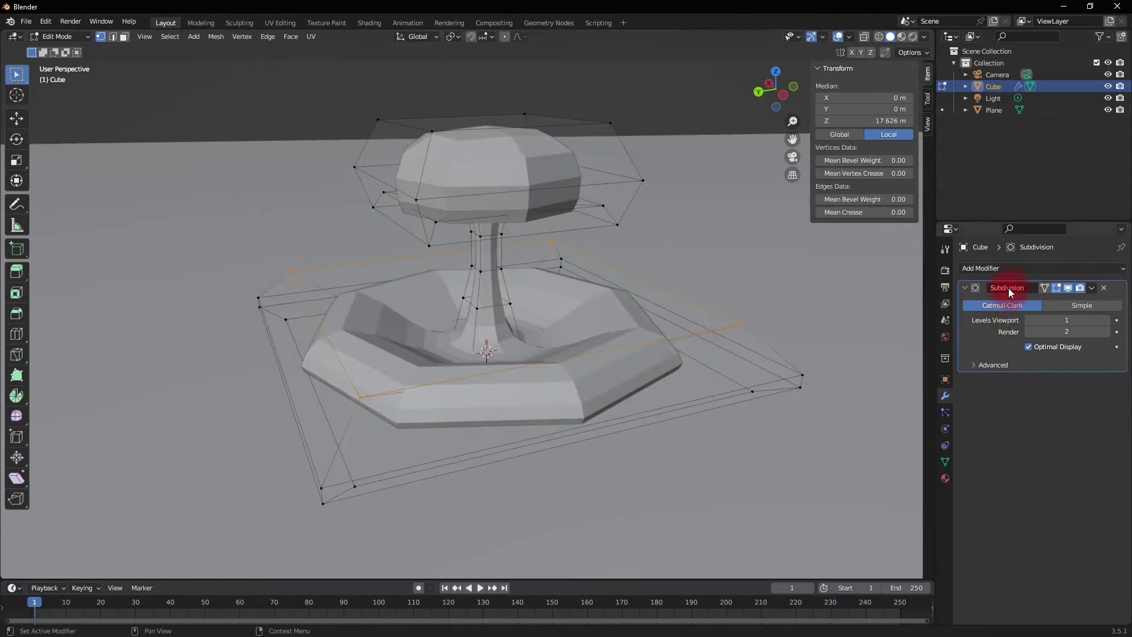
- Set Subdivision levels to 4 in the viewport and 8 for render
{"action": "left_click", "coordinate": [1068, 334]}
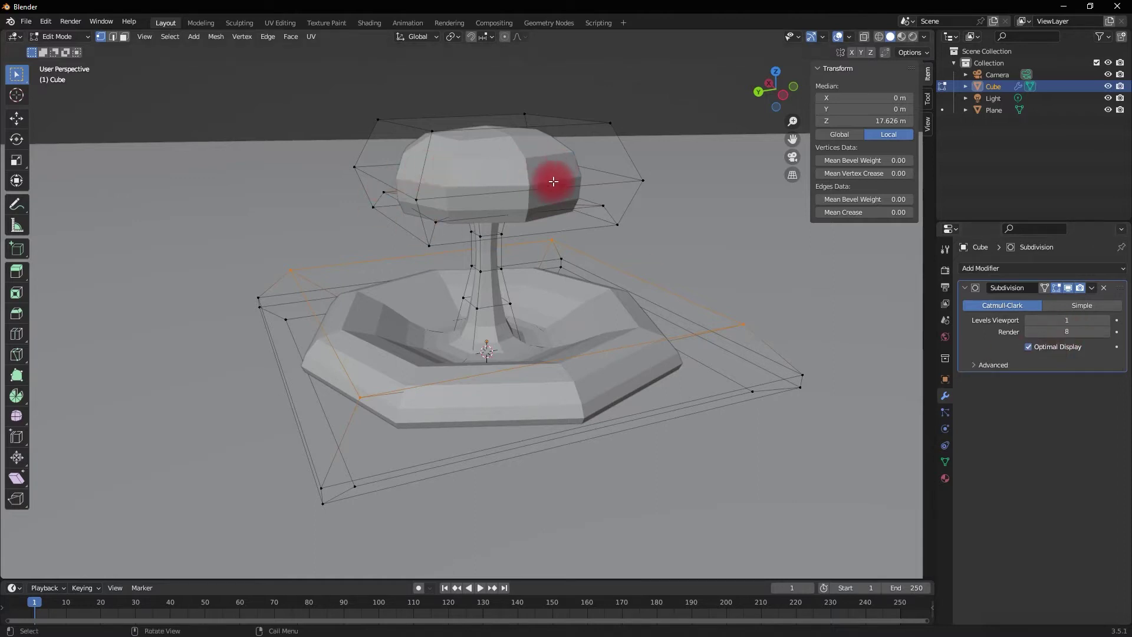
{"action": "left_click", "coordinate": [1071, 320]}
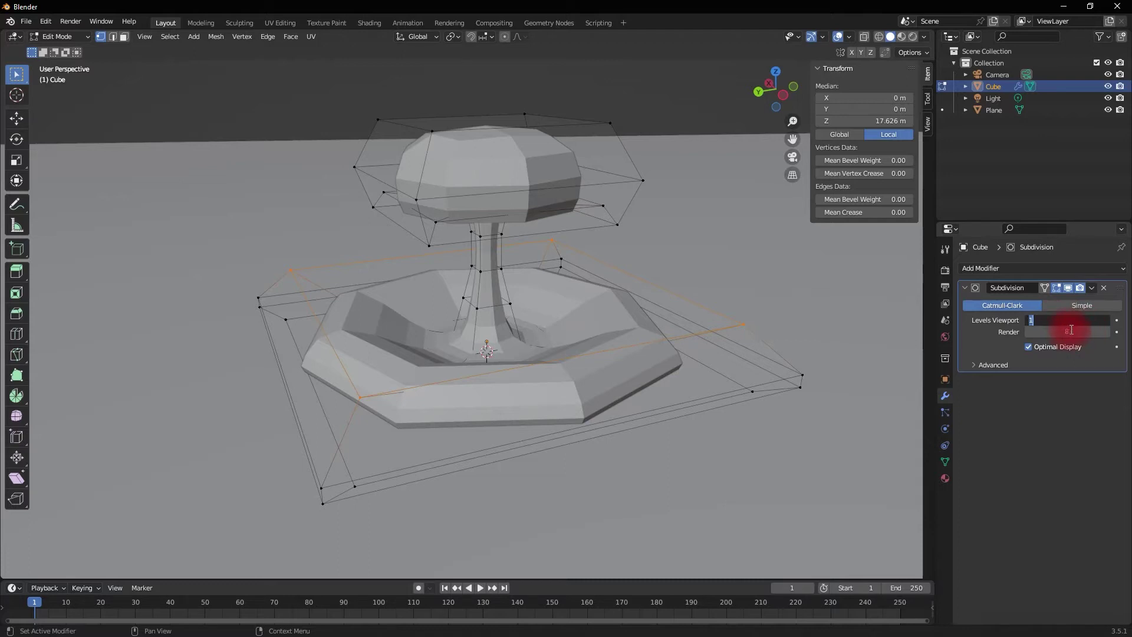
{"action": "type", "text": "4"}
{"action": "key", "text": "Return"}
- Return to Object Mode and apply Shade Smooth to the mushroom
{"action": "mouse_move", "coordinate": [631, 250]}
{"action": "middle_mouse_down"}
{"action": "mouse_move", "coordinate": [773, 245]}
{"action": "mouse_move", "coordinate": [658, 263]}
{"action": "mouse_move", "coordinate": [713, 240]}
{"action": "mouse_move", "coordinate": [668, 309]}
{"action": "middle_mouse_up"}
{"action": "key", "text": "Tab"}
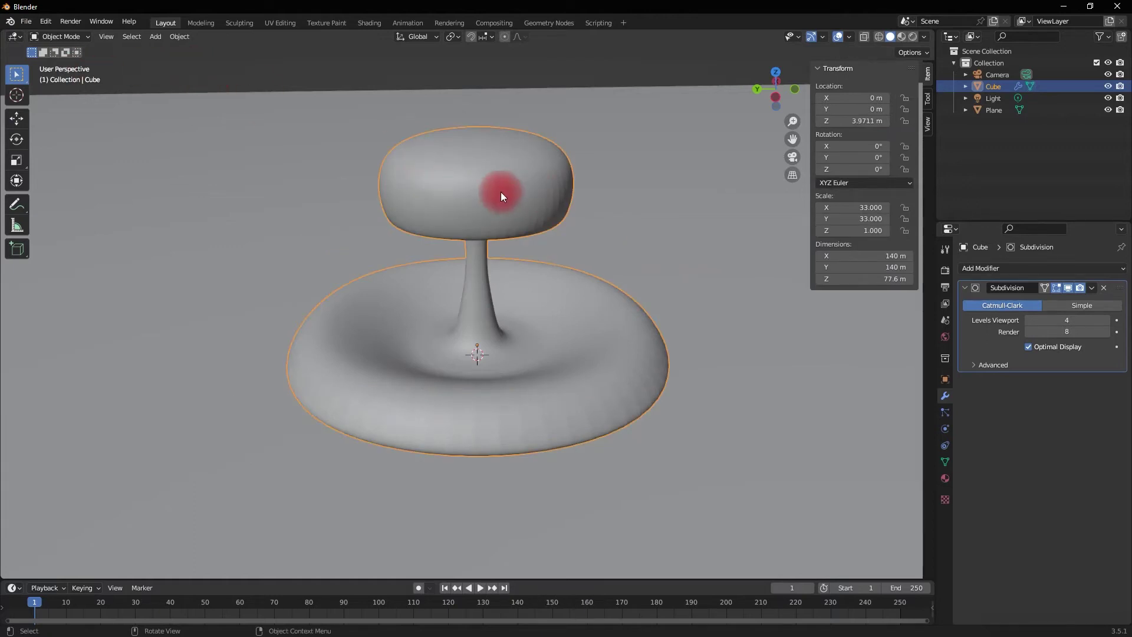
{"action": "right_click", "coordinate": [490, 194]}
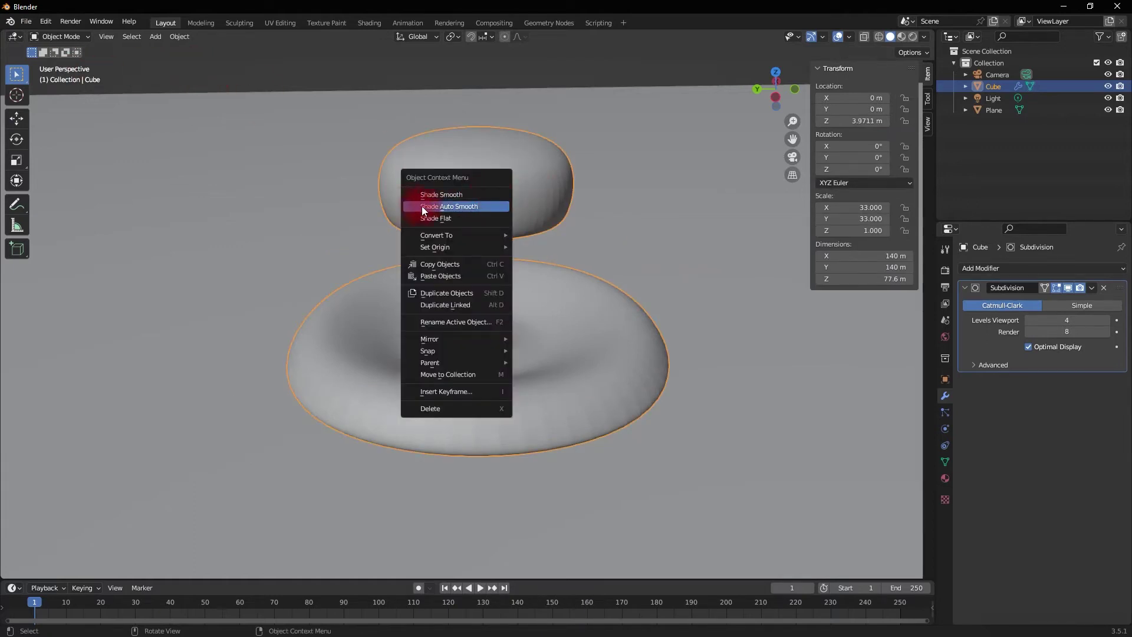
{"action": "left_click", "coordinate": [440, 194]}
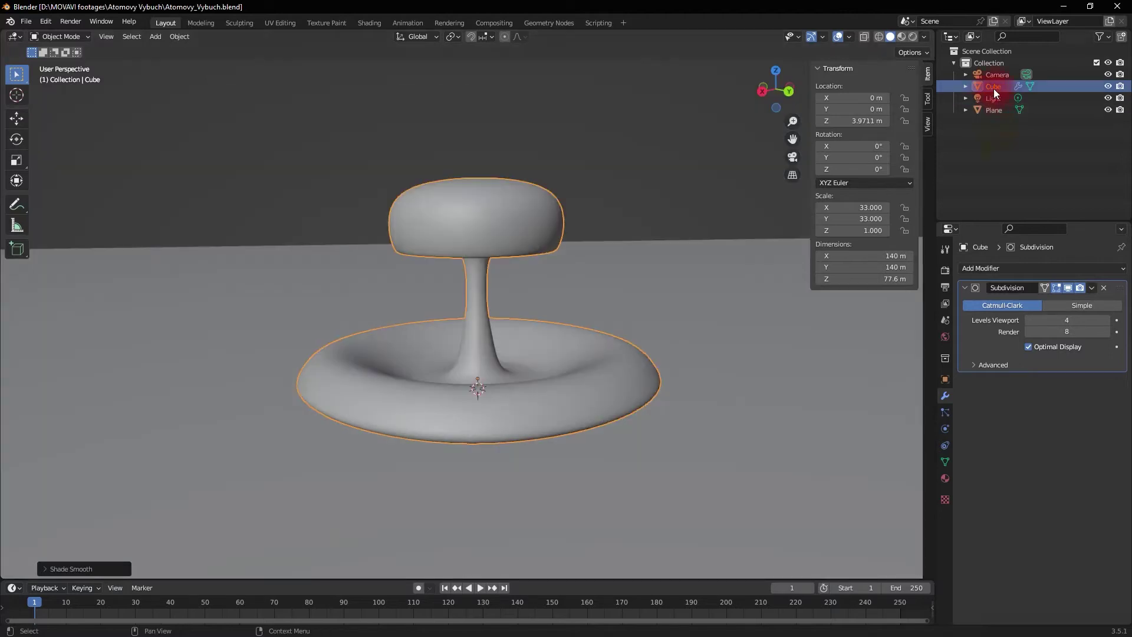
- Rename the Cube to 'Hrib' and the Plane to 'Zem' in the Outliner
{"action": "double_click", "coordinate": [994, 87]}
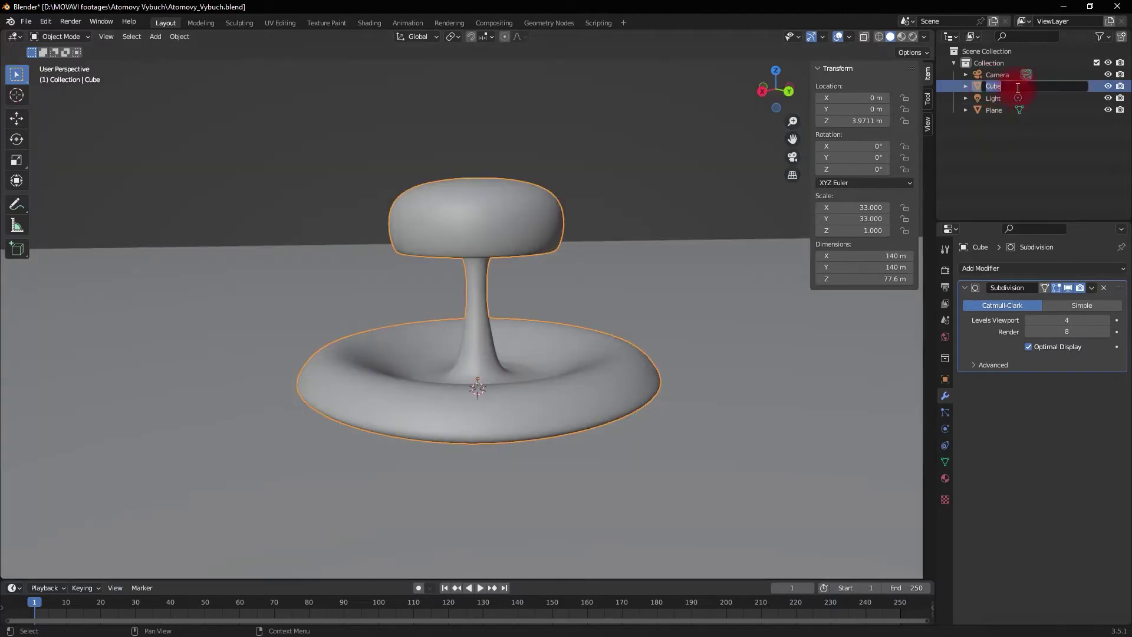
{"action": "type", "text": "Hr"}
{"action": "key", "text": "Return"}
{"action": "double_click", "coordinate": [995, 109]}
{"action": "type", "text": "Zem"}
{"action": "key", "text": "Return"}
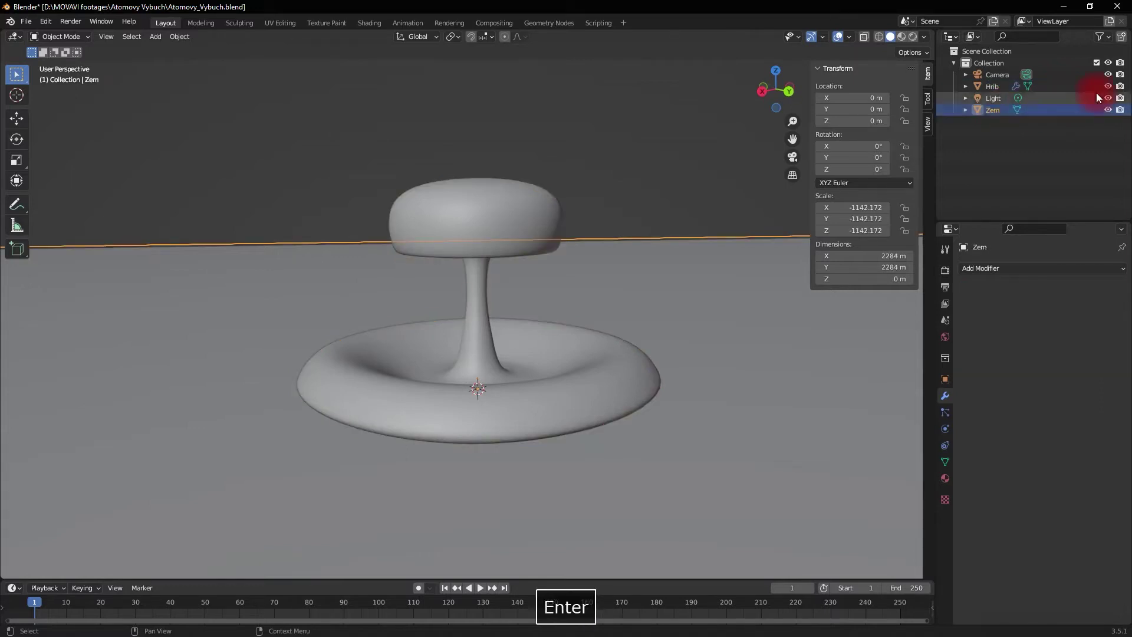
{"action": "left_click", "coordinate": [998, 161]}
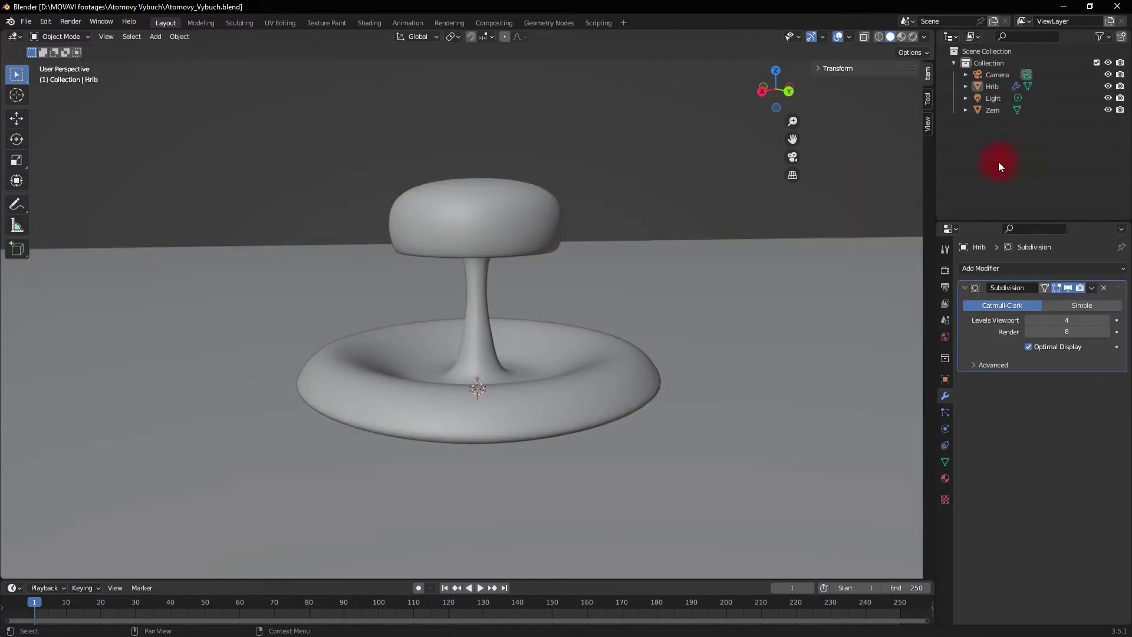
- Switch the render engine to Cycles using GPU Compute
{"action": "left_click", "coordinate": [946, 271]}
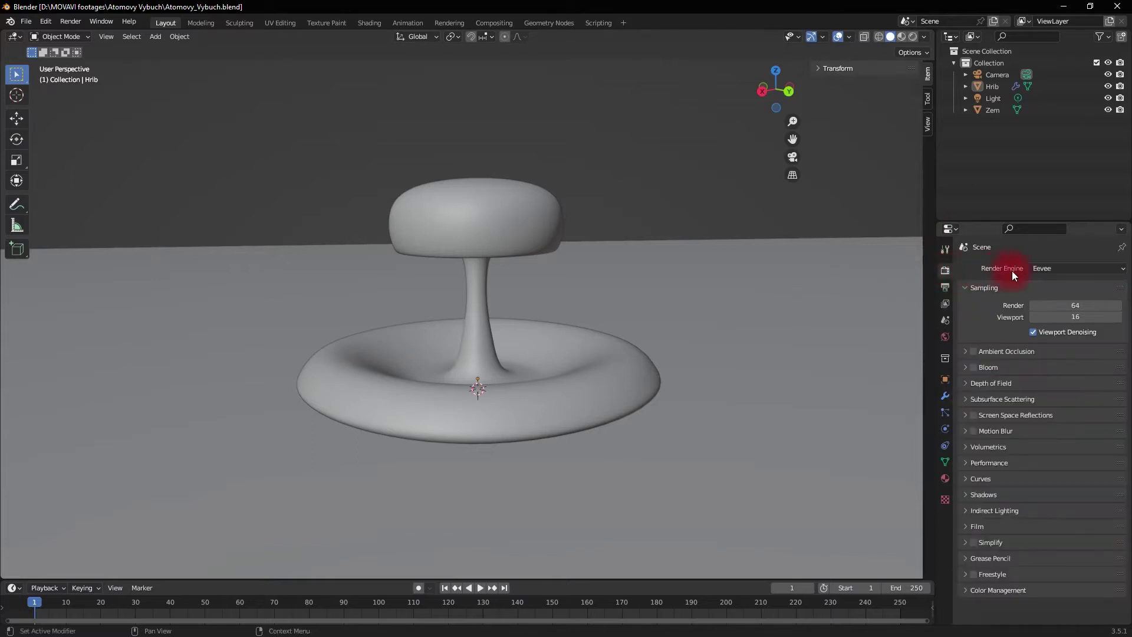
{"action": "left_click", "coordinate": [1068, 270]}
{"action": "left_click", "coordinate": [1055, 313]}
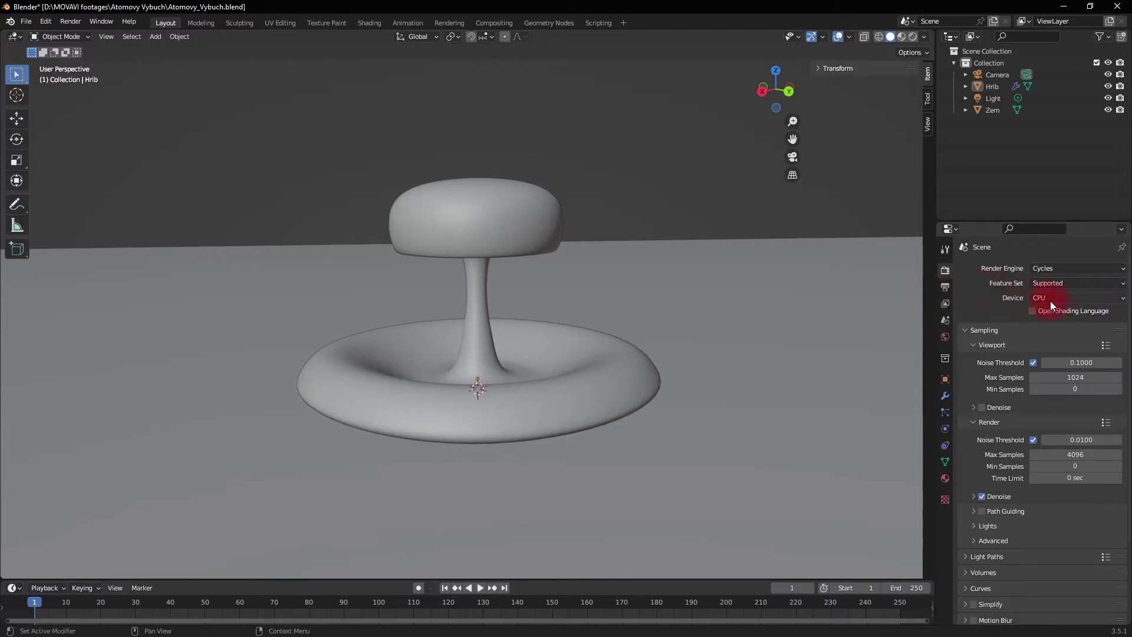
{"action": "left_click", "coordinate": [1054, 298]}
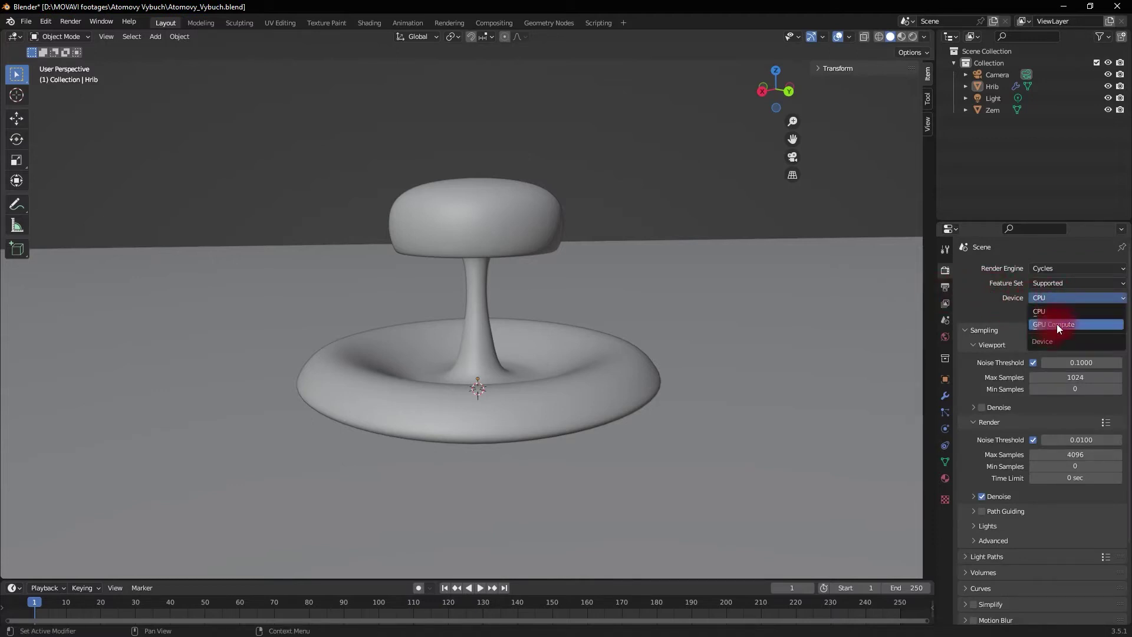
{"action": "left_click", "coordinate": [1057, 324]}
{"action": "scroll", "coordinate": [1058, 324], "scroll_direction": "down", "scroll_amount": 3}
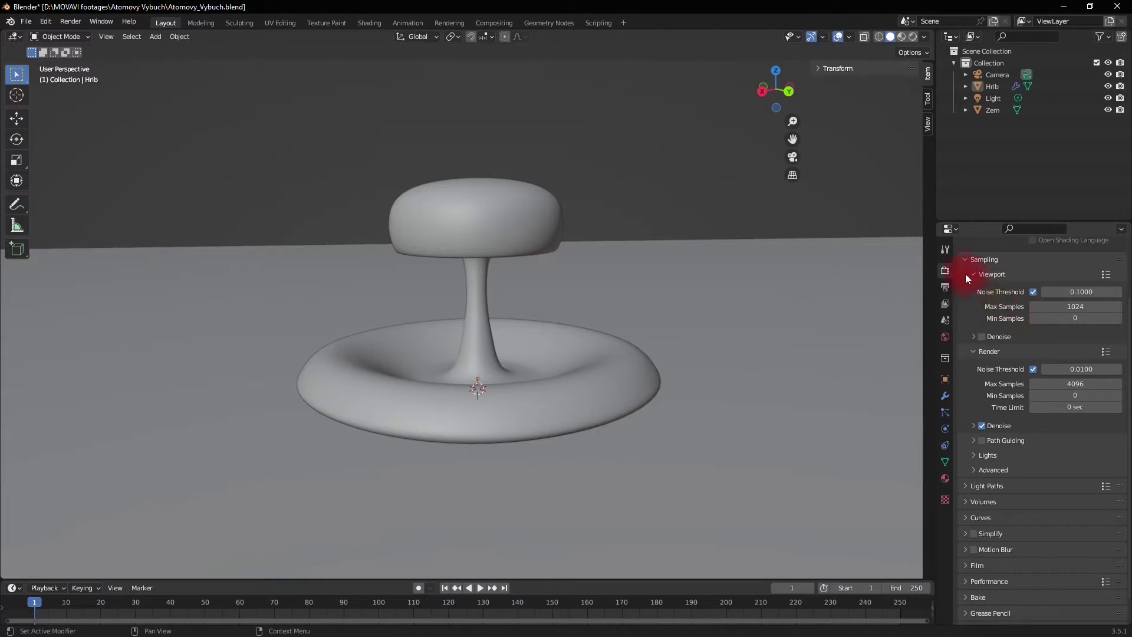
{"action": "scroll", "coordinate": [973, 318], "scroll_direction": "down", "scroll_amount": 2}
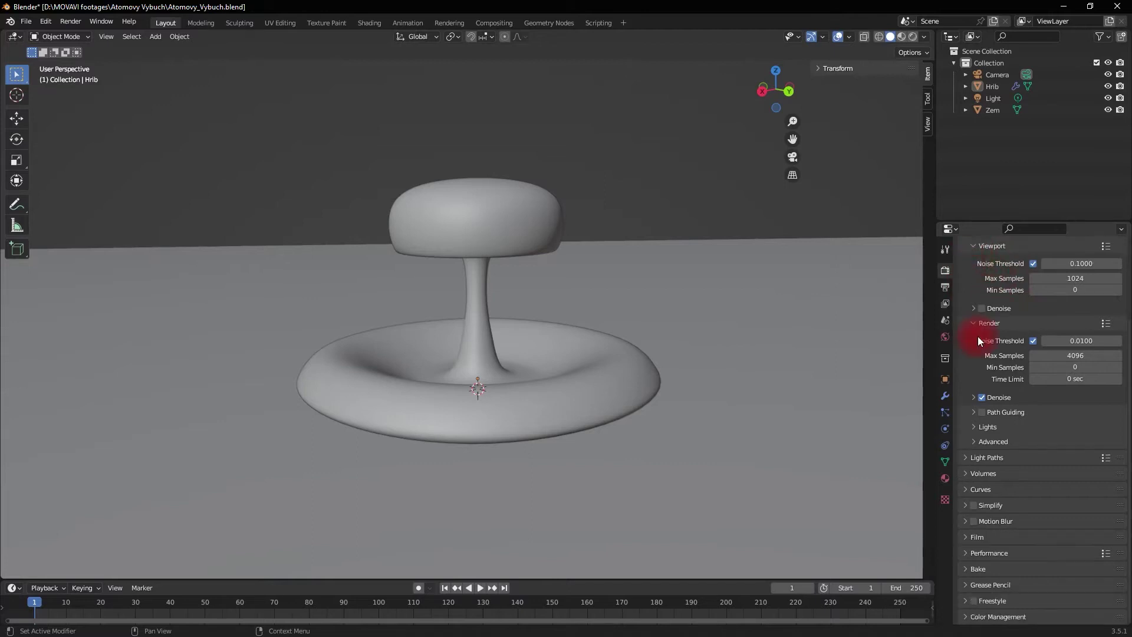
- Set Light Paths to 15 total max bounces and 6 volume bounces
{"action": "left_click", "coordinate": [966, 457]}
{"action": "scroll", "coordinate": [1002, 430], "scroll_direction": "down", "scroll_amount": 3}
{"action": "left_click", "coordinate": [1071, 419]}
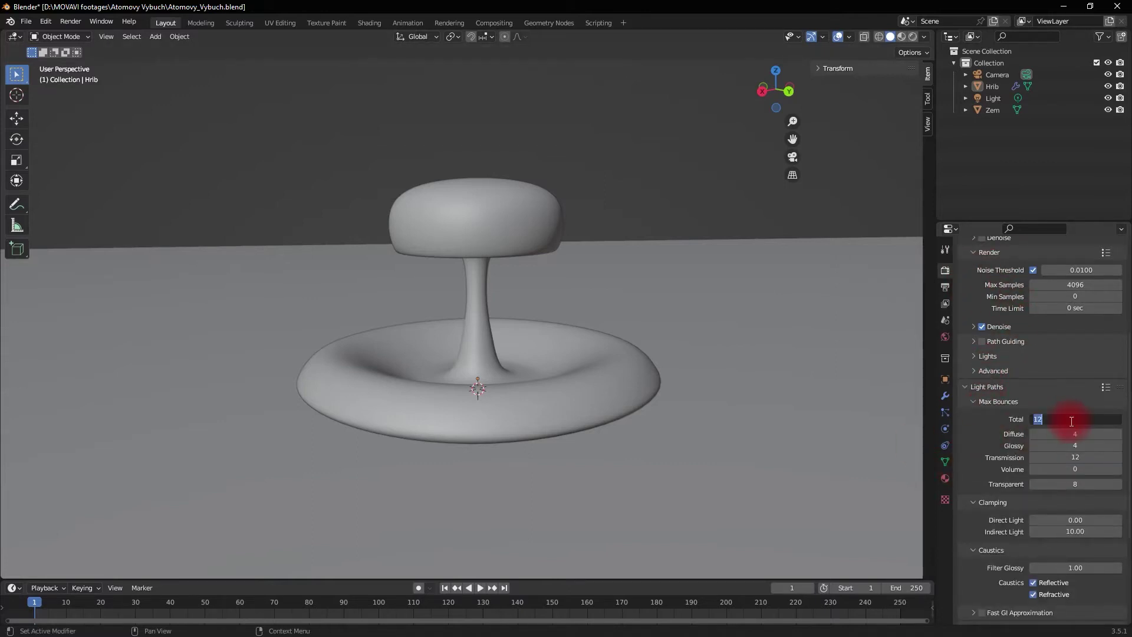
{"action": "type", "text": "15"}
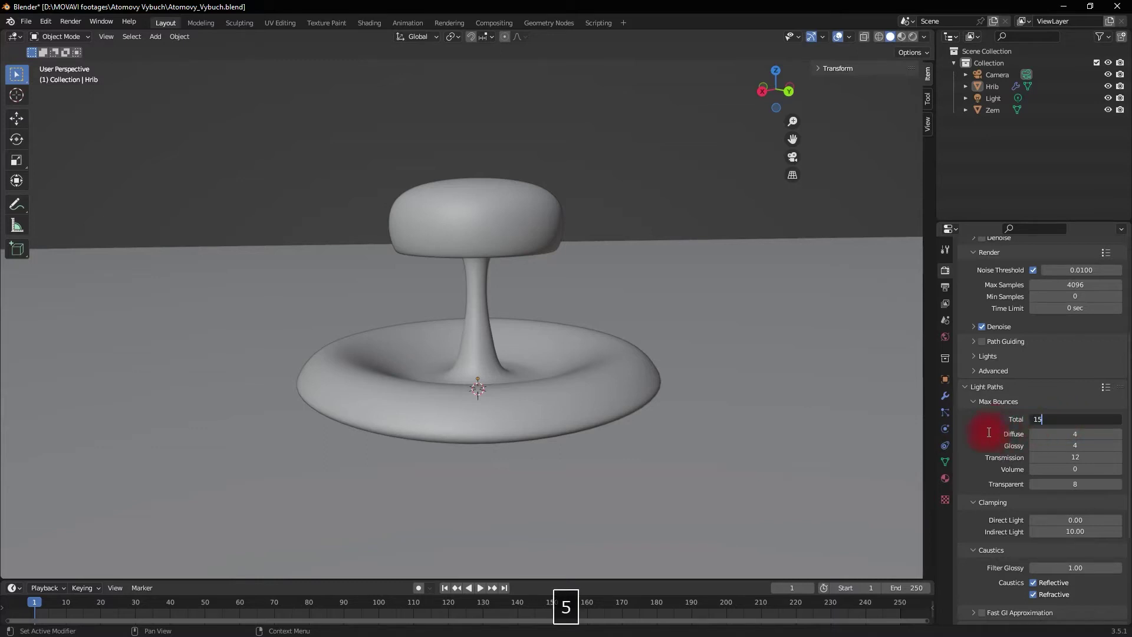
{"action": "left_click", "coordinate": [1079, 468]}
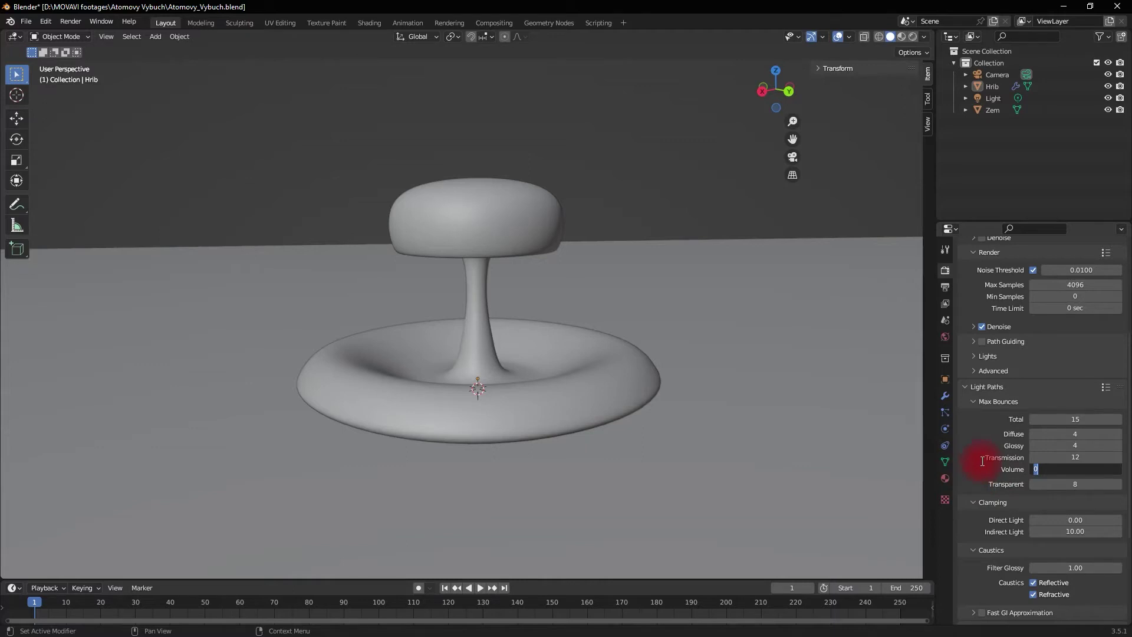
{"action": "type", "text": "6"}
{"action": "left_click", "coordinate": [994, 478]}
{"action": "scroll", "coordinate": [990, 454], "scroll_direction": "down", "scroll_amount": 3}
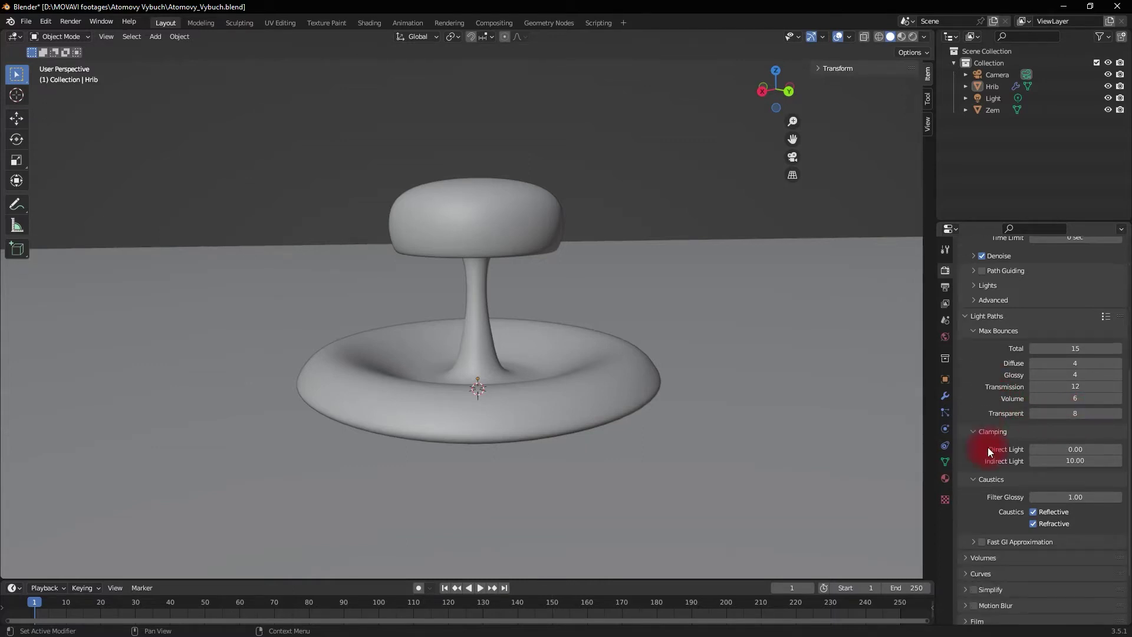
{"action": "scroll", "coordinate": [988, 447], "scroll_direction": "down", "scroll_amount": 2}
- Set the Volumes Max Steps to 256
{"action": "left_click", "coordinate": [965, 509]}
{"action": "scroll", "coordinate": [967, 514], "scroll_direction": "down", "scroll_amount": 2}
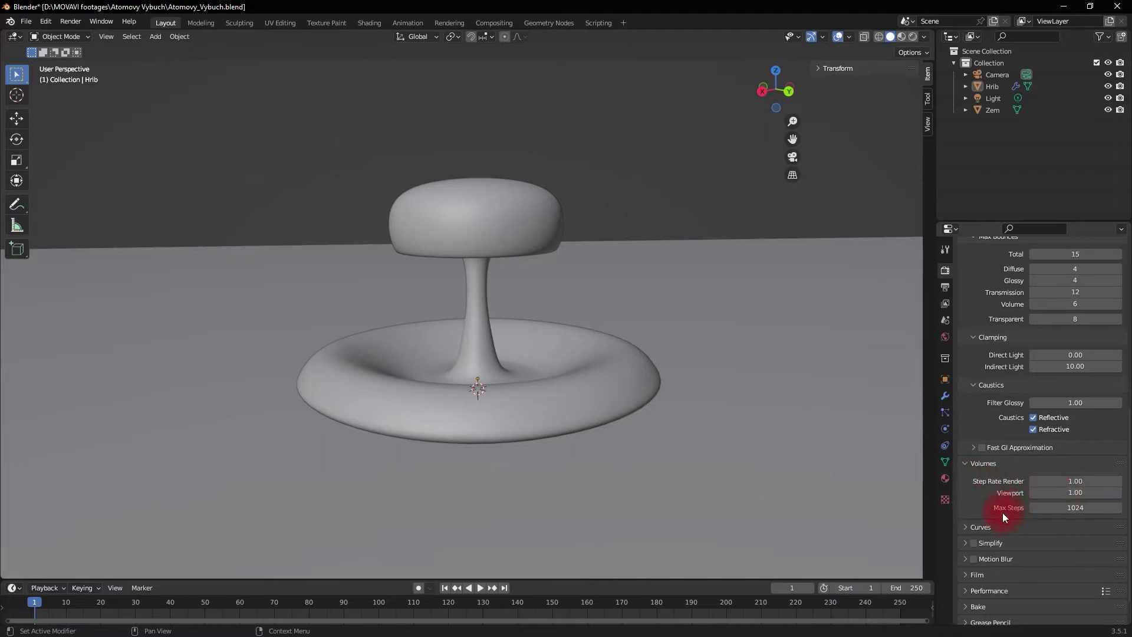
{"action": "left_click", "coordinate": [1078, 509]}
{"action": "type", "text": "256"}
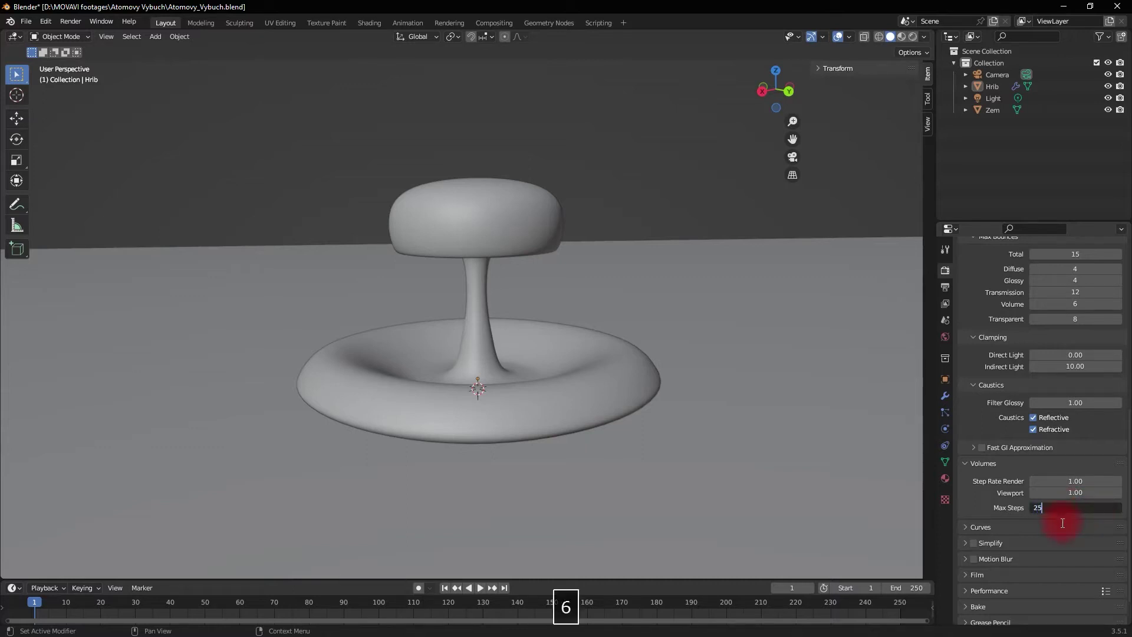
{"action": "left_click", "coordinate": [974, 494]}
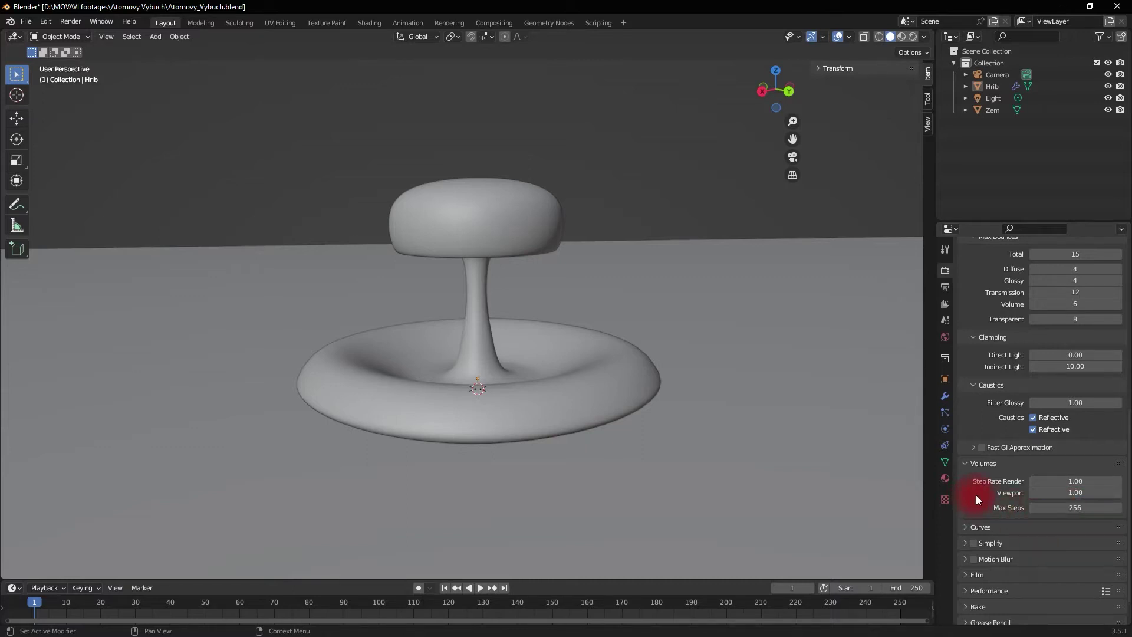
{"action": "scroll", "coordinate": [975, 495], "scroll_direction": "down", "scroll_amount": 2}
{"action": "scroll", "coordinate": [1024, 554], "scroll_direction": "down", "scroll_amount": 1}
{"action": "scroll", "coordinate": [1024, 556], "scroll_direction": "down", "scroll_amount": 4}
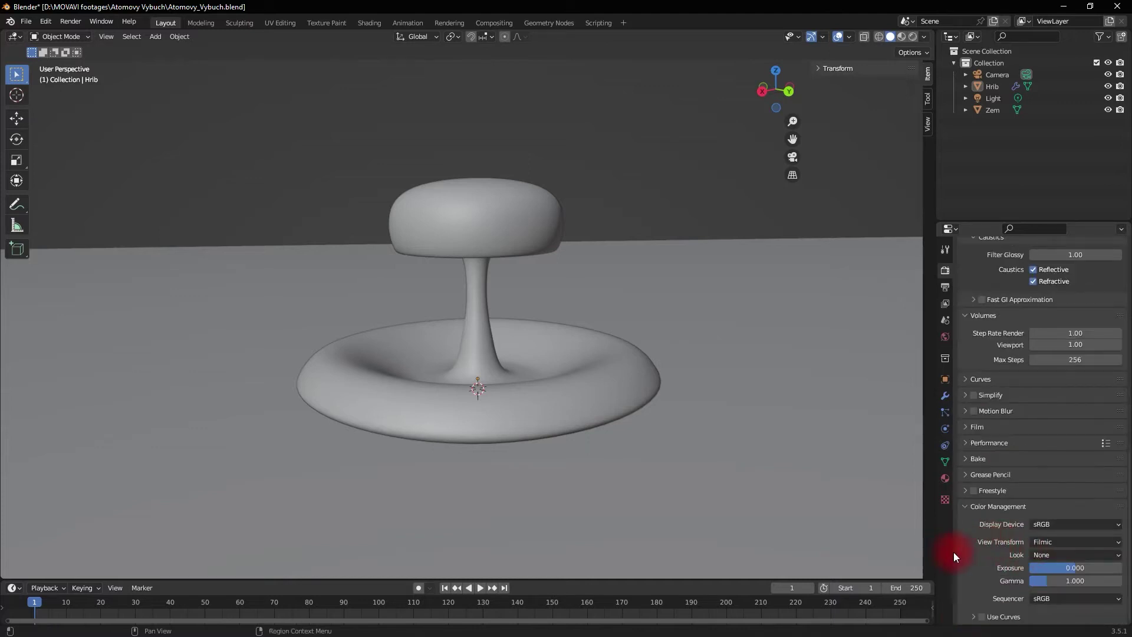
- Change the view transform from Filmic to Standard and enable Rendered viewport shading
{"action": "left_click", "coordinate": [1073, 541]}
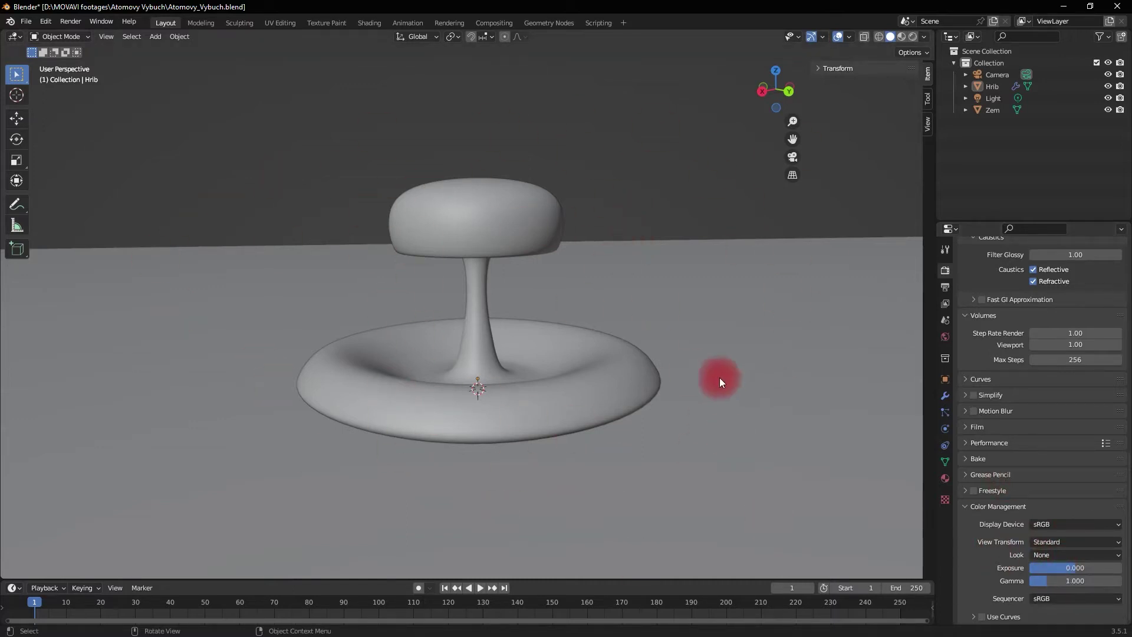
{"action": "scroll", "coordinate": [1049, 306], "scroll_direction": "up", "scroll_amount": 10}
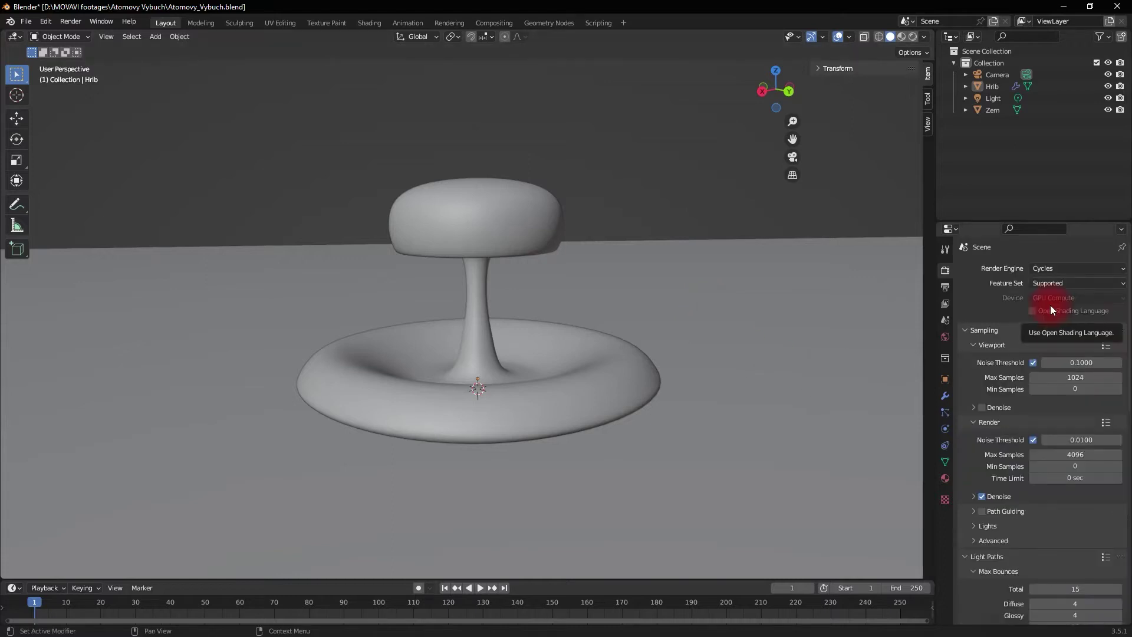
{"action": "left_click", "coordinate": [914, 38]}
- Cap the viewport max samples at 400
{"action": "mouse_move", "coordinate": [564, 239]}
{"action": "middle_mouse_down"}
{"action": "mouse_move", "coordinate": [644, 299]}
{"action": "mouse_move", "coordinate": [607, 290]}
{"action": "middle_mouse_up"}
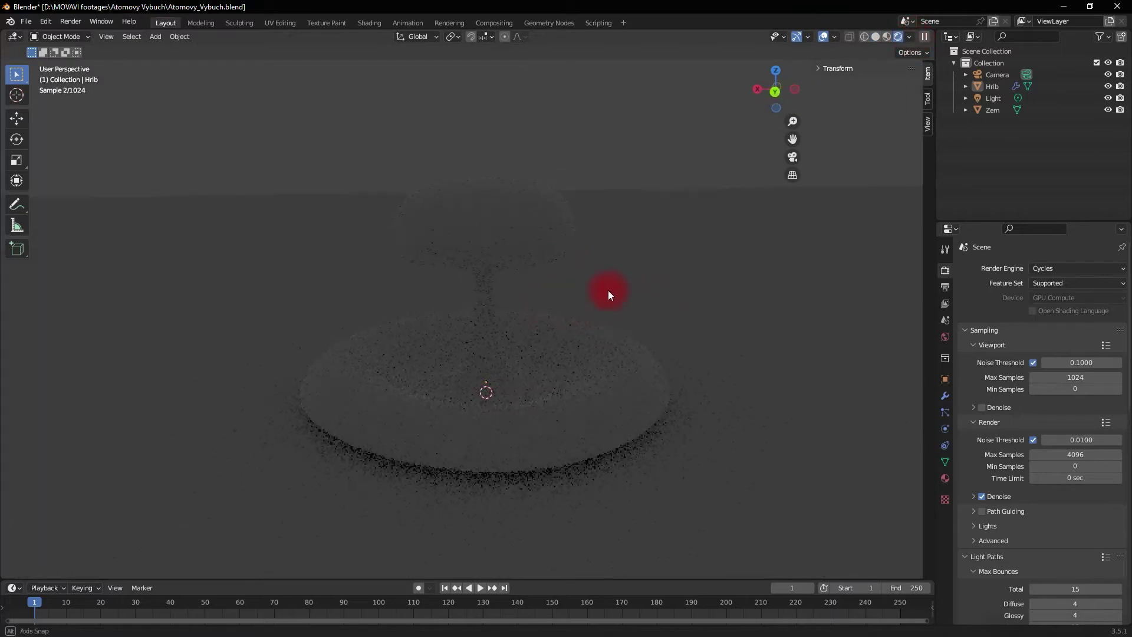
{"action": "left_click", "coordinate": [1073, 378]}
{"action": "type", "text": "400"}
{"action": "key", "text": "Return"}
{"action": "mouse_move", "coordinate": [790, 313]}
{"action": "middle_mouse_down"}
{"action": "mouse_move", "coordinate": [748, 292]}
{"action": "mouse_move", "coordinate": [645, 304]}
{"action": "middle_mouse_up"}
- Move the light along Y and then up along Z above the mushroom
{"action": "left_click", "coordinate": [994, 99]}
{"action": "mouse_move", "coordinate": [455, 362]}
{"action": "middle_mouse_down"}
{"action": "mouse_move", "coordinate": [730, 384]}
{"action": "mouse_move", "coordinate": [533, 233]}
{"action": "middle_mouse_up"}
{"action": "key", "text": "g"}
{"action": "key", "text": "y"}
{"action": "left_click", "coordinate": [777, 218]}
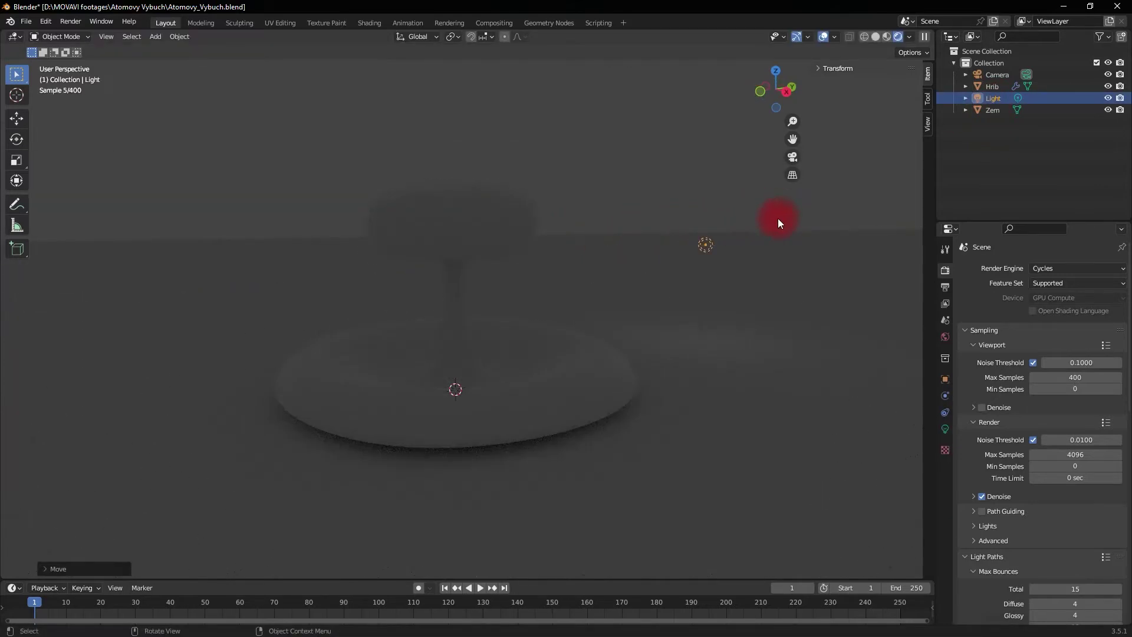
{"action": "key", "text": "g"}
{"action": "key", "text": "z"}
{"action": "left_click", "coordinate": [753, 106]}
- Set the light's power to 200000 W and its radius to 11.9 m
{"action": "left_click", "coordinate": [945, 428]}
{"action": "left_click", "coordinate": [1061, 349]}
{"action": "type", "text": "50000"}
{"action": "key", "text": "Return"}
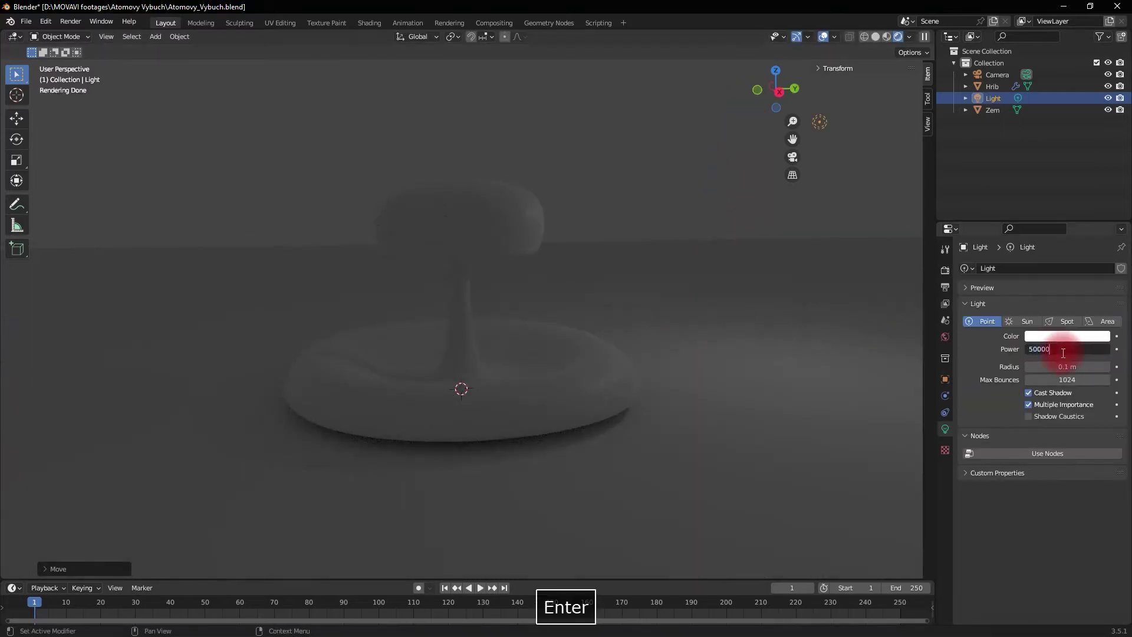
{"action": "left_click", "coordinate": [1061, 349]}
{"action": "type", "text": "200000"}
{"action": "key", "text": "Return"}
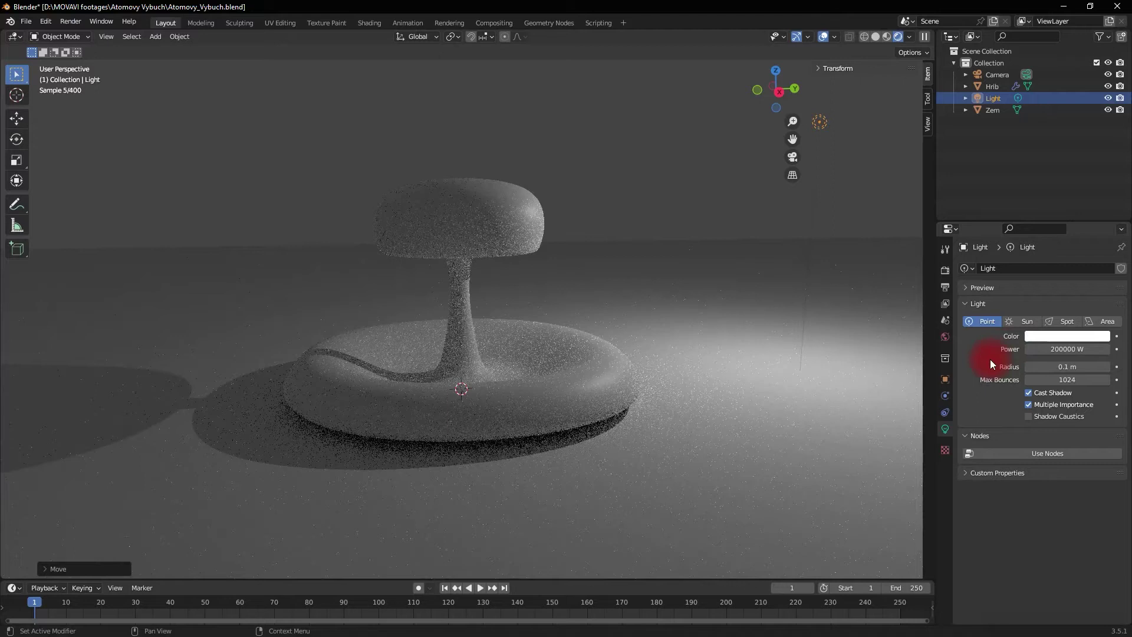
{"action": "left_click_drag", "start_coordinate": [1067, 366], "coordinate": [19, 361]}
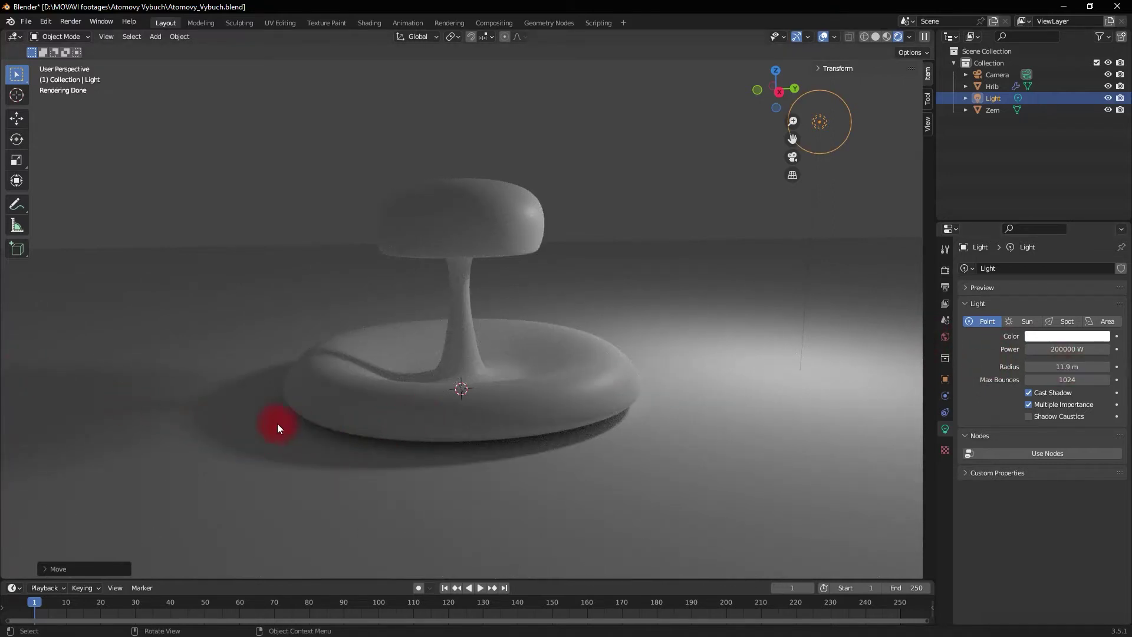
- Save the blend file with Ctrl+S
{"action": "scroll", "coordinate": [483, 405], "scroll_direction": "up", "scroll_amount": 3}
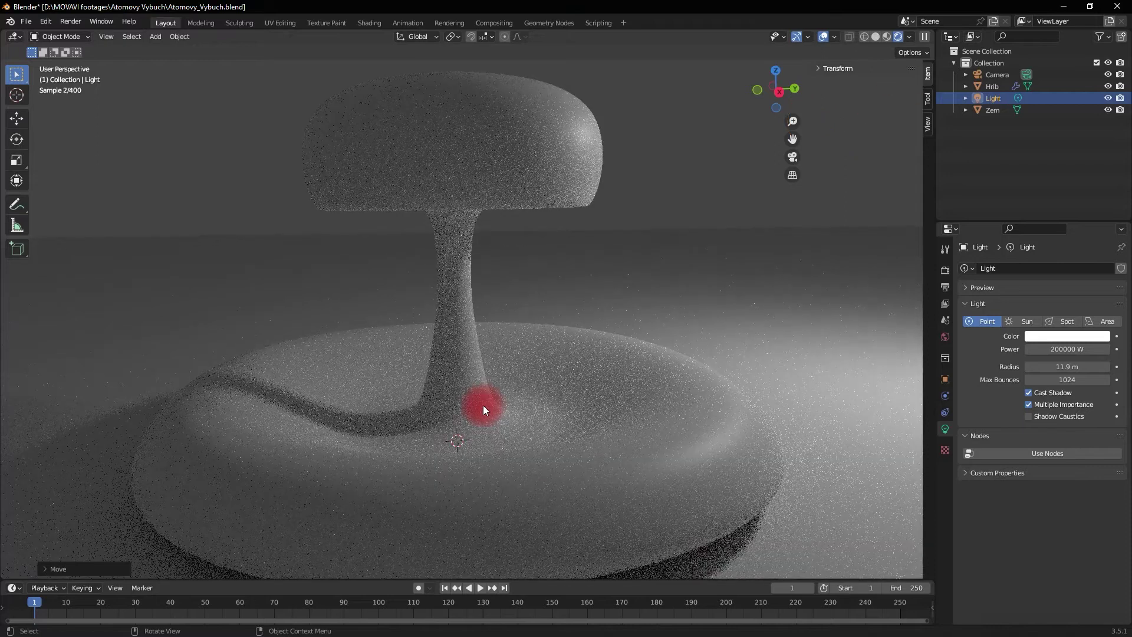
{"action": "scroll", "coordinate": [483, 405], "scroll_direction": "down", "scroll_amount": 1}
{"action": "key", "text": "ctrl+s"}
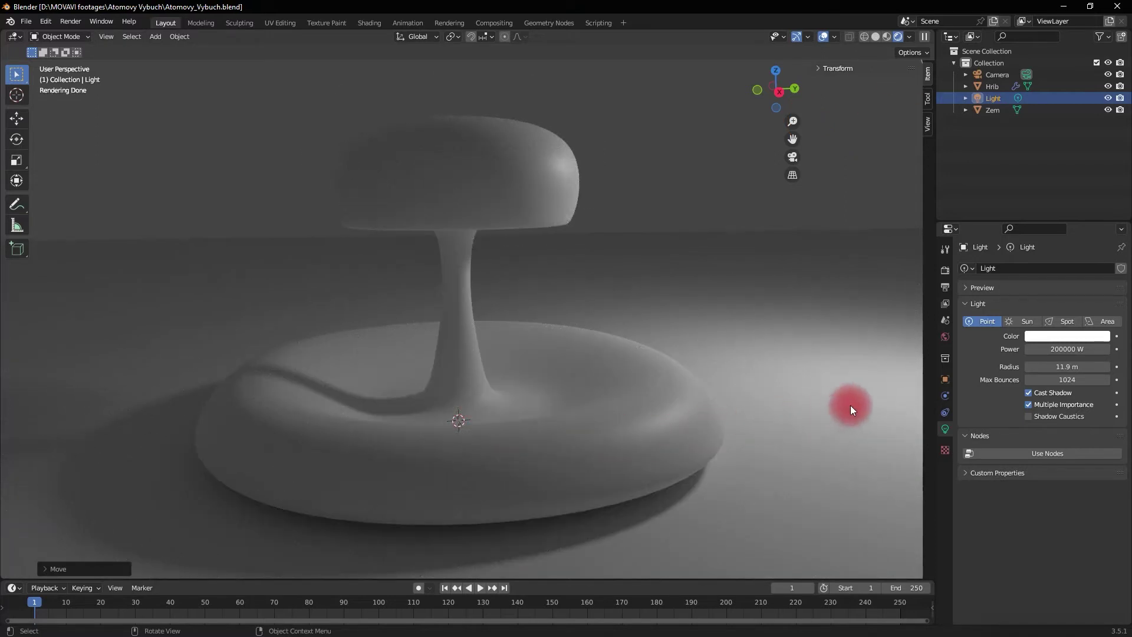
- Split the 3D viewport horizontally into upper and lower areas
{"action": "right_click", "coordinate": [936, 389]}
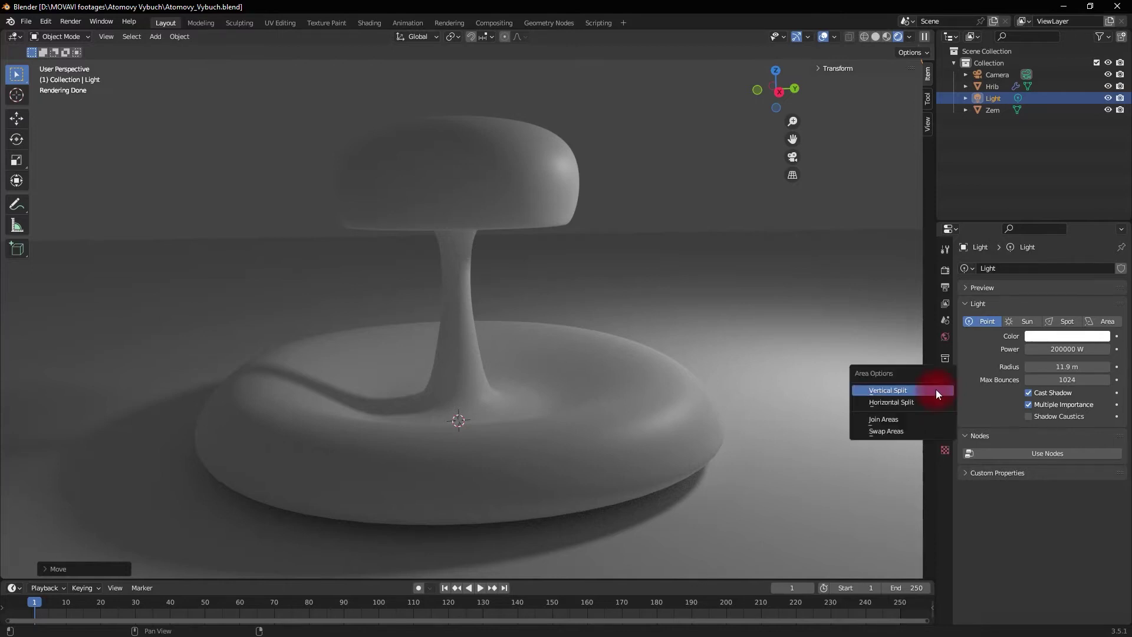
{"action": "left_click", "coordinate": [877, 402]}
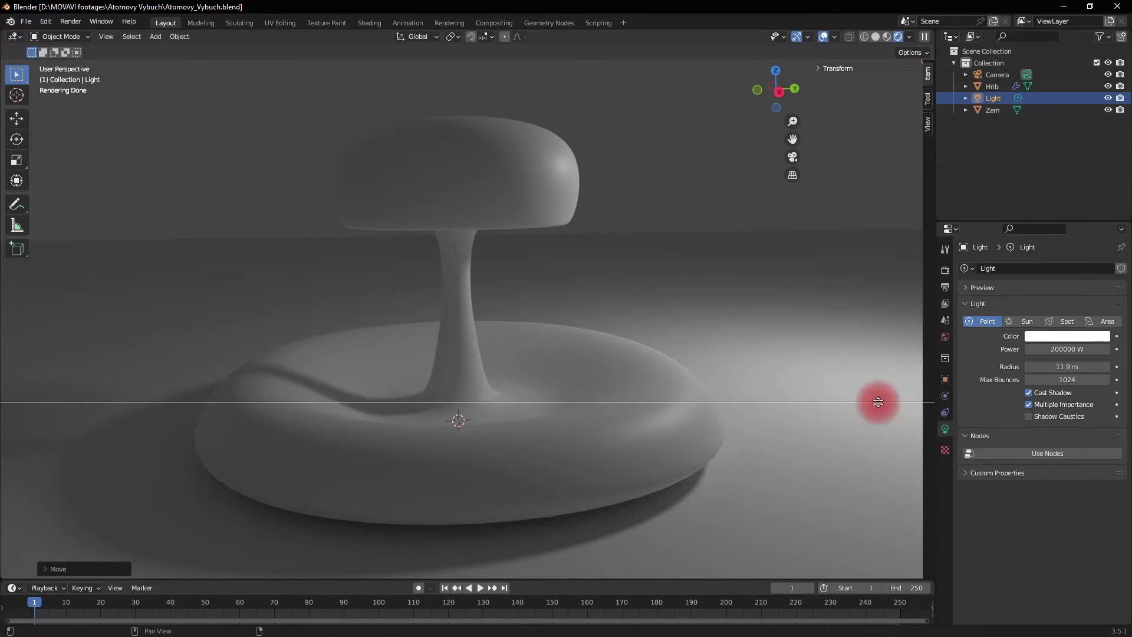
{"action": "left_click", "coordinate": [669, 289]}
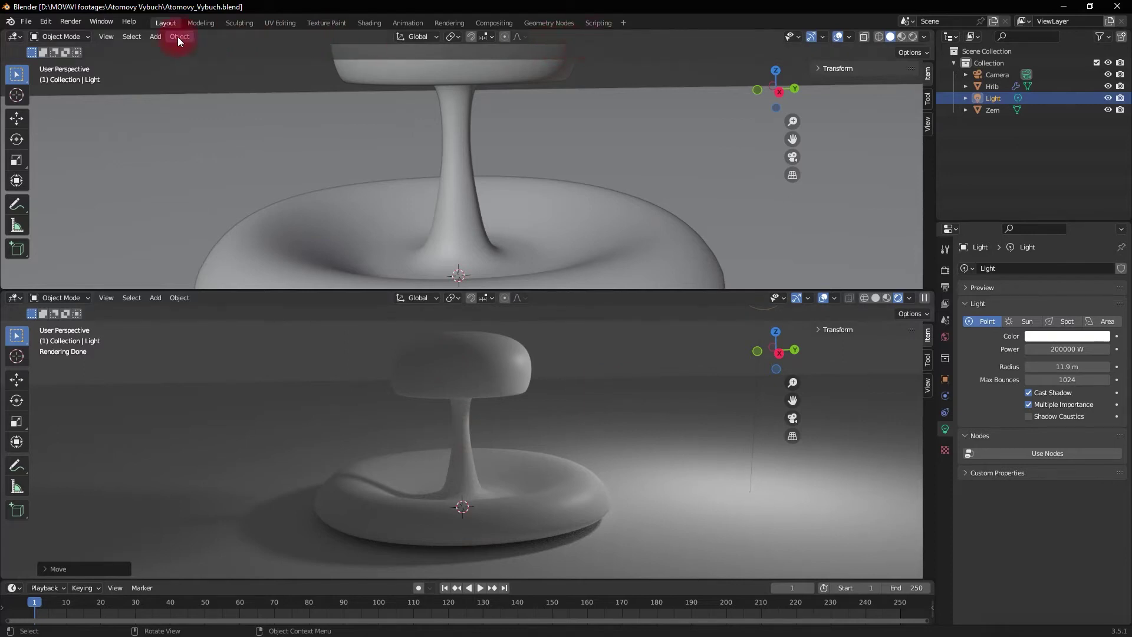
- Turn the upper area into a Shader Editor and select the Hrib object
{"action": "left_click", "coordinate": [19, 41]}
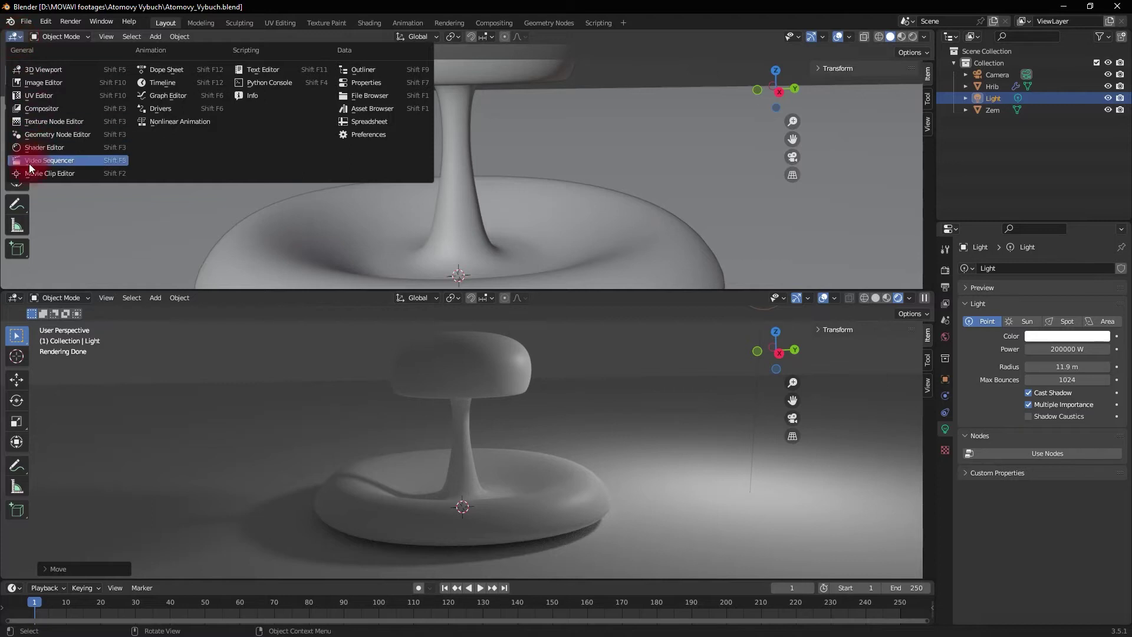
{"action": "left_click", "coordinate": [43, 147]}
{"action": "left_click", "coordinate": [993, 86]}
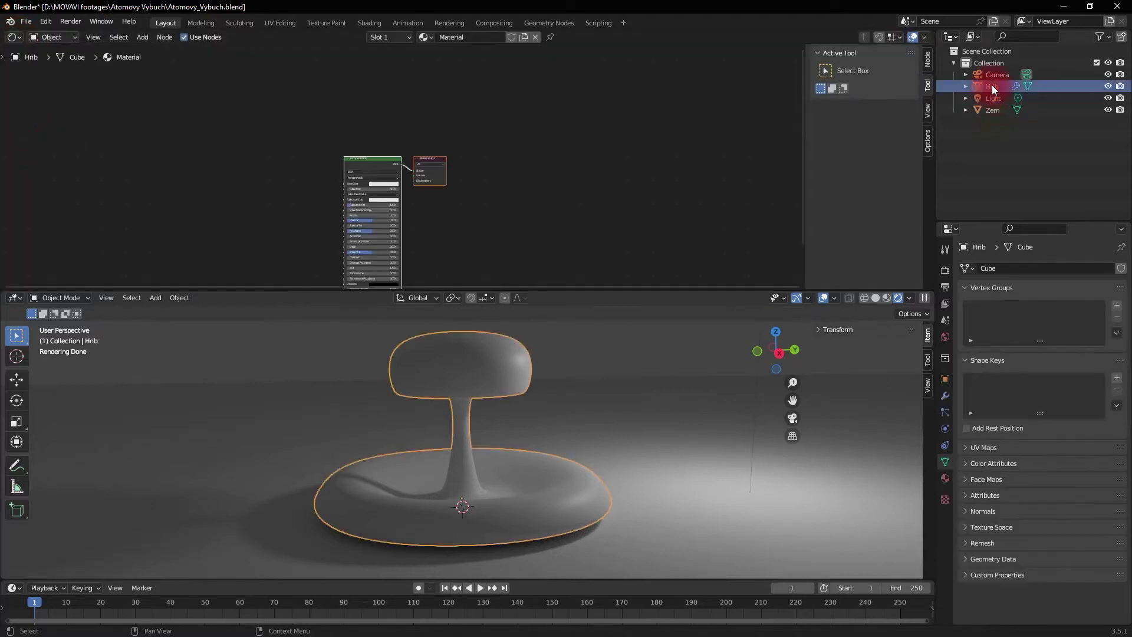
- Delete Hrib's Principled BSDF node from the material
{"action": "scroll", "coordinate": [354, 240], "scroll_direction": "up", "scroll_amount": 2}
{"action": "mouse_move", "coordinate": [519, 216]}
{"action": "middle_mouse_down"}
{"action": "mouse_move", "coordinate": [531, 204]}
{"action": "mouse_move", "coordinate": [526, 151]}
{"action": "mouse_move", "coordinate": [540, 145]}
{"action": "middle_mouse_up"}
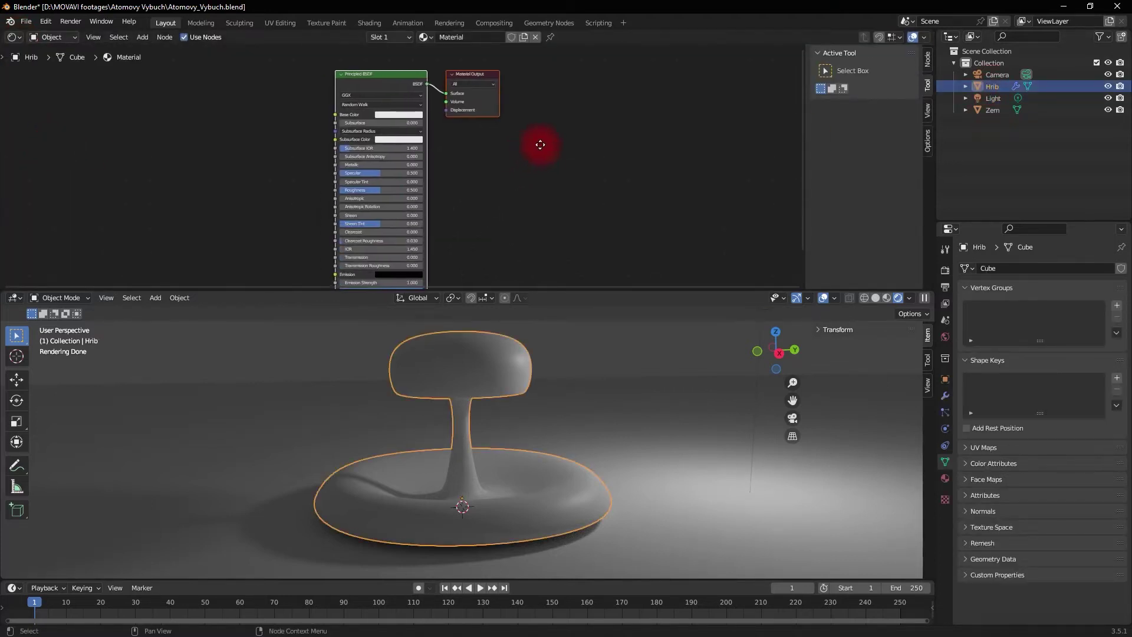
{"action": "scroll", "coordinate": [491, 155], "scroll_direction": "down", "scroll_amount": 1}
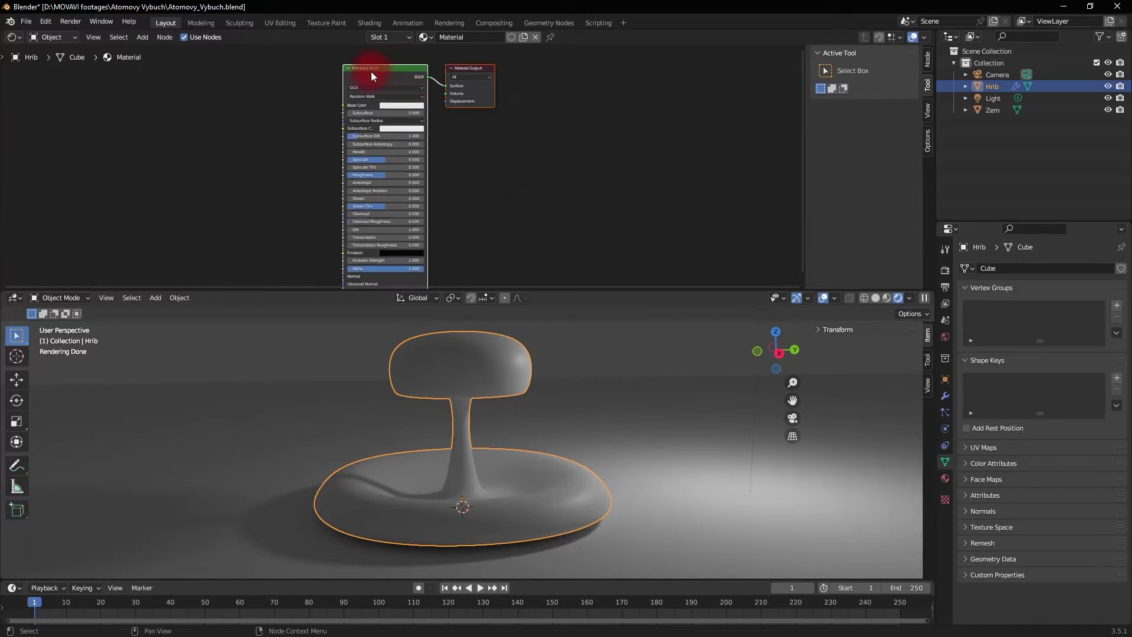
{"action": "left_click", "coordinate": [394, 66]}
{"action": "key", "text": "Delete"}
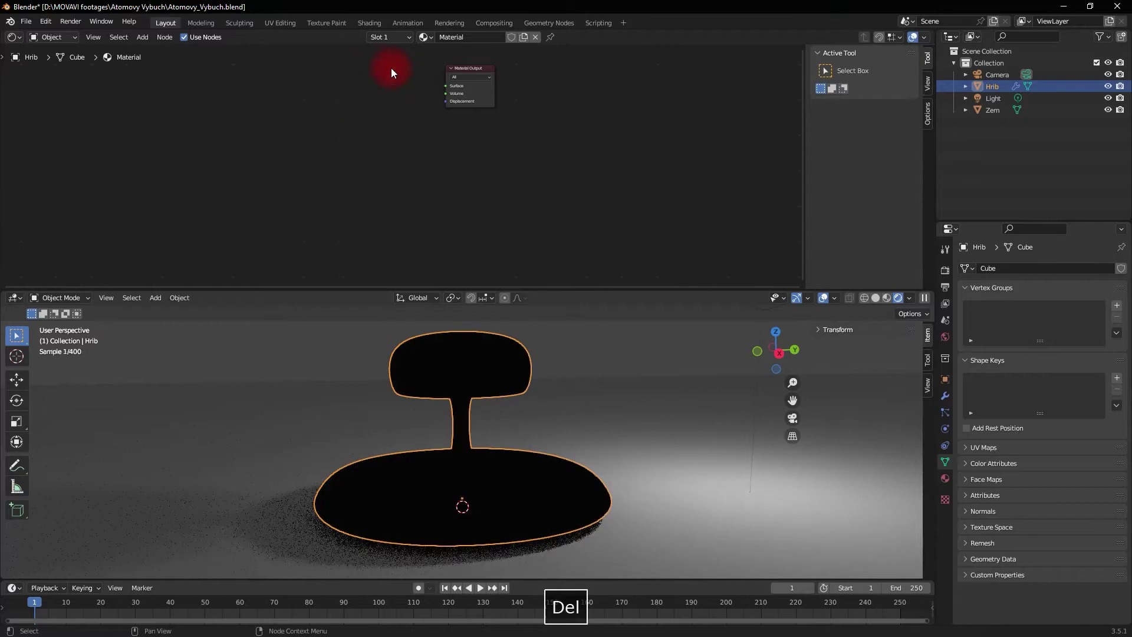
- Add a Principled Volume node and plug it into the Material Output's Volume input
{"action": "key", "text": "shift+a"}
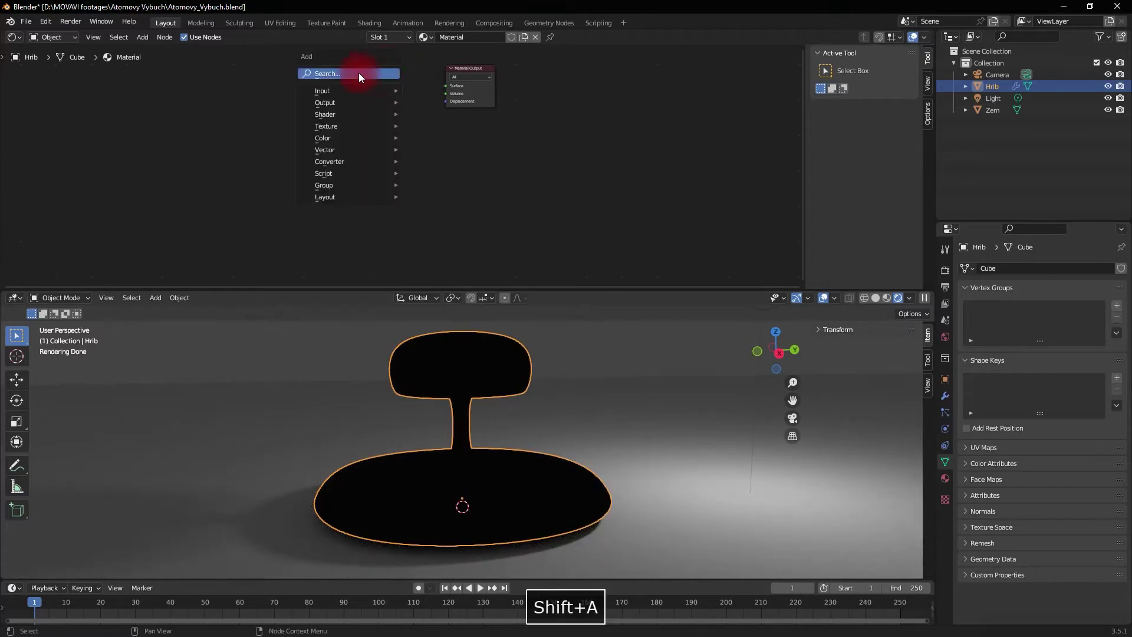
{"action": "type", "text": "princ"}
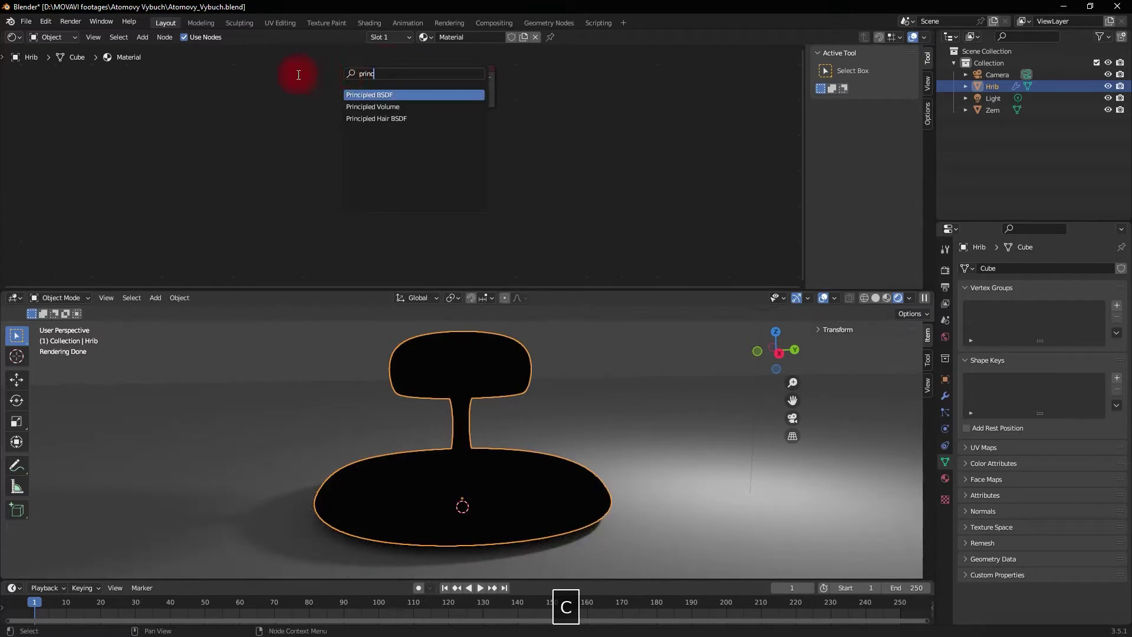
{"action": "left_click", "coordinate": [381, 106]}
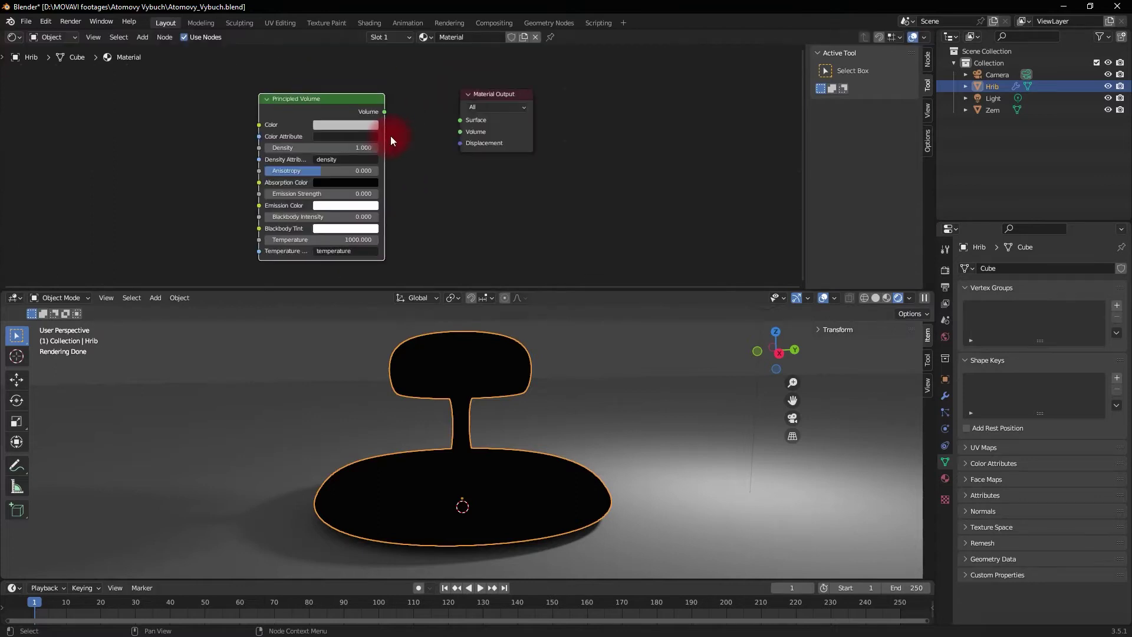
{"action": "left_click_drag", "start_coordinate": [383, 111], "coordinate": [400, 110]}
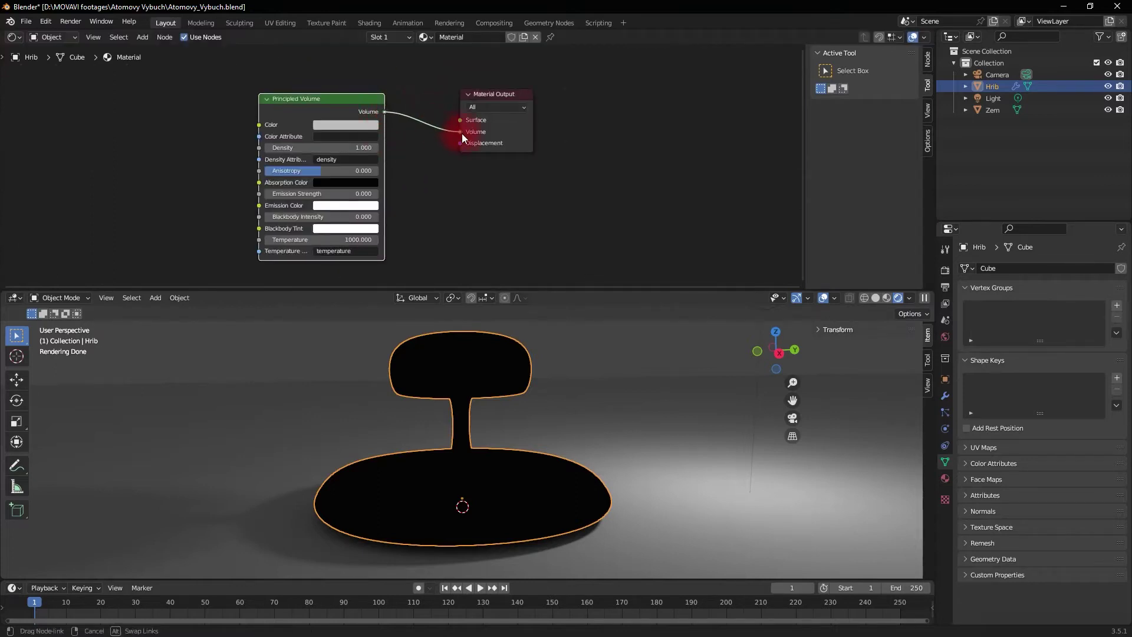
{"action": "left_click_drag", "start_coordinate": [462, 134], "coordinate": [462, 132]}
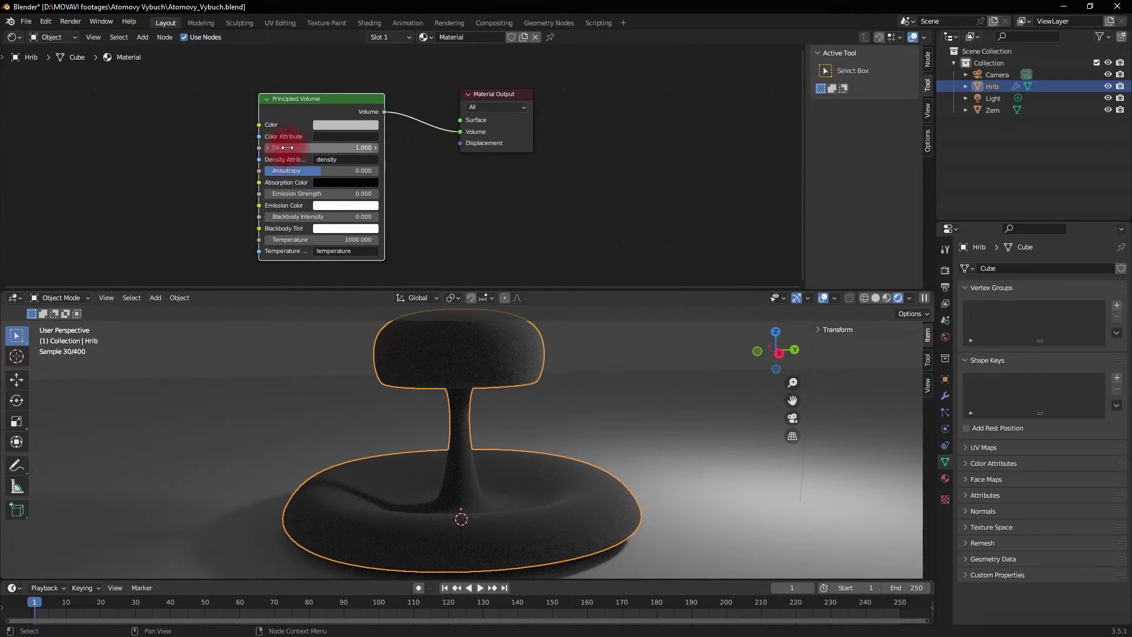
{"action": "left_click", "coordinate": [451, 353]}
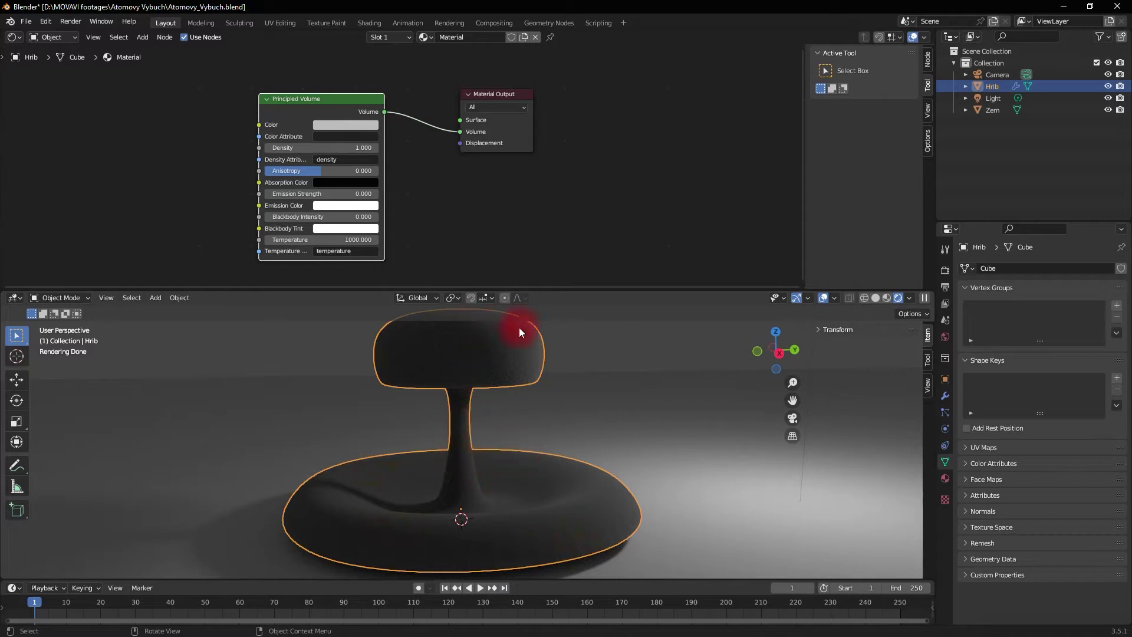
{"action": "middle_click_drag", "start_coordinate": [177, 147], "coordinate": [367, 140]}
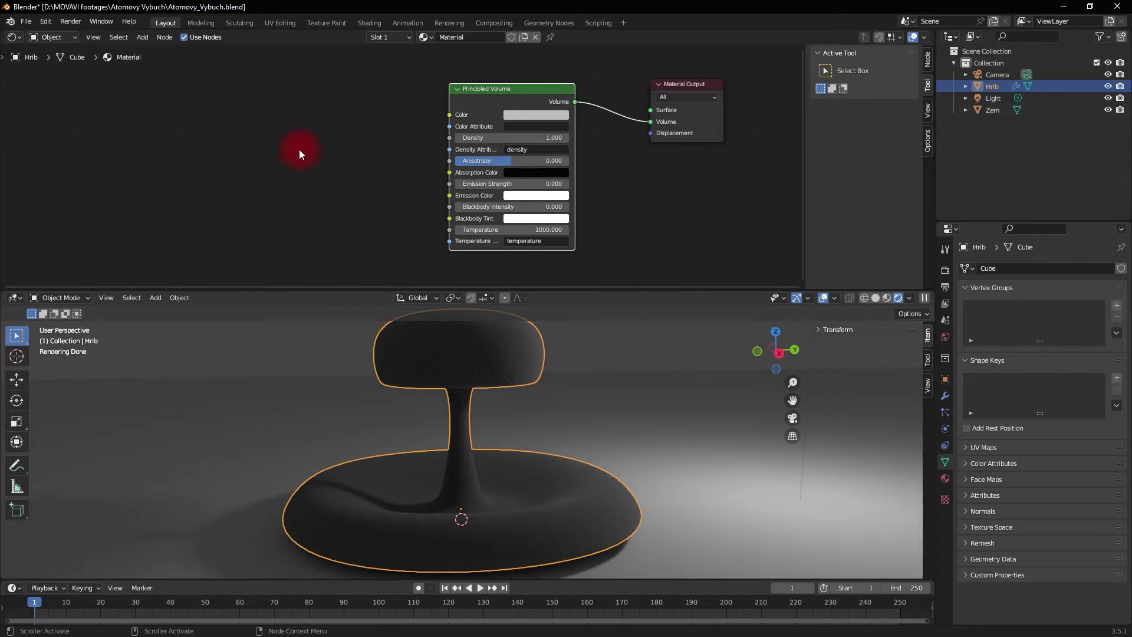
- Add a 4D Noise Texture and link its Fac to the volume's Density
{"action": "key", "text": "shift+a"}
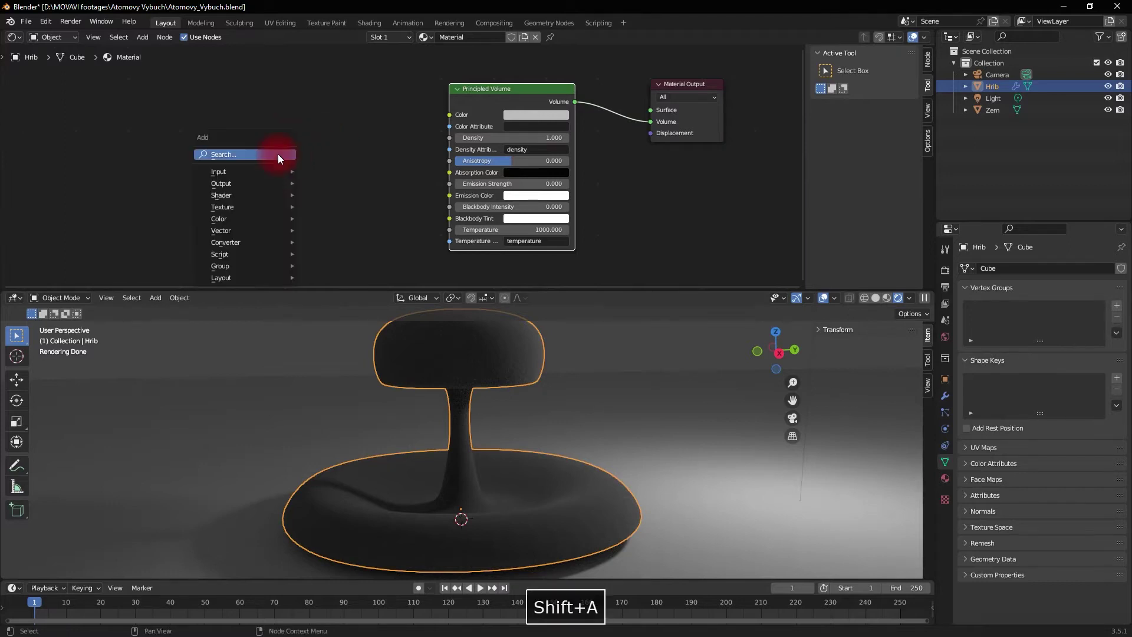
{"action": "type", "text": "noise"}
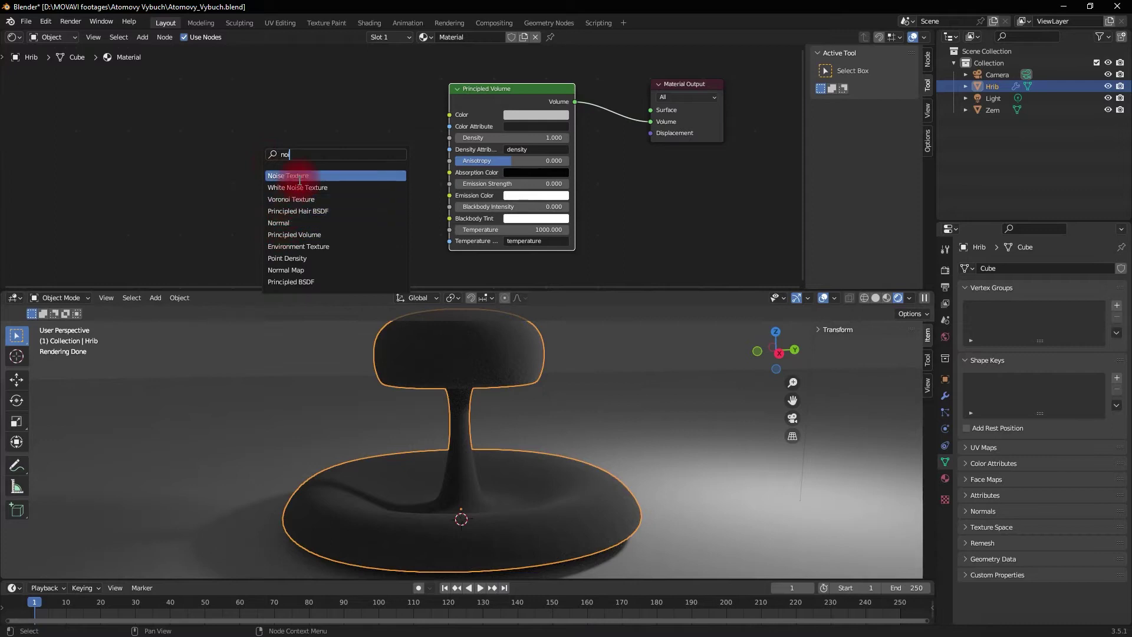
{"action": "left_click", "coordinate": [283, 173]}
{"action": "left_click", "coordinate": [306, 130]}
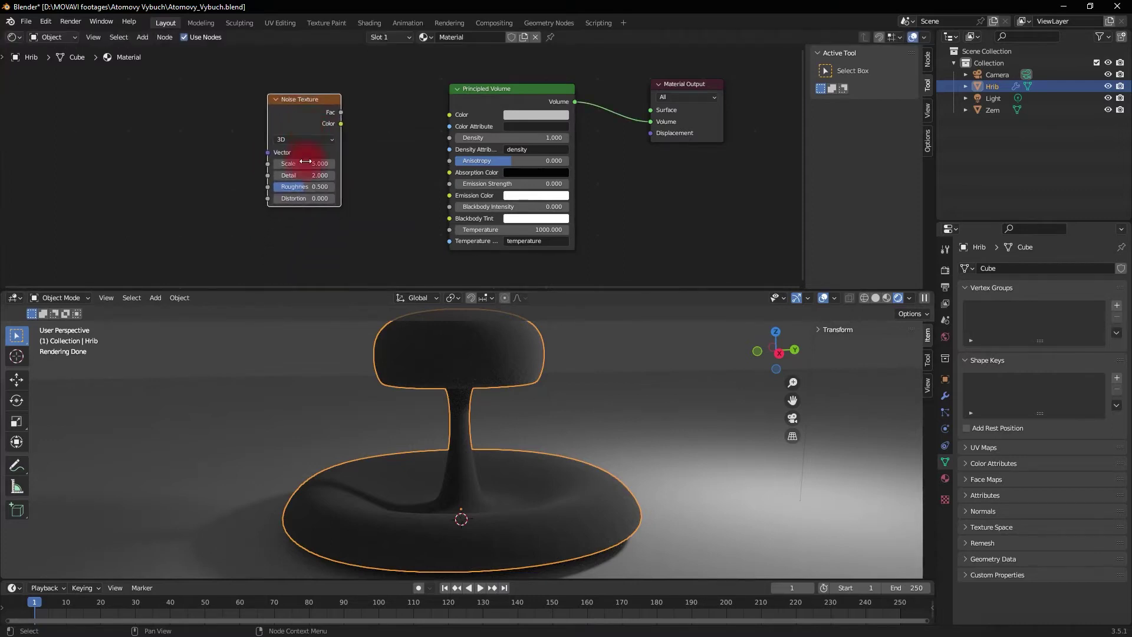
{"action": "left_click", "coordinate": [303, 142]}
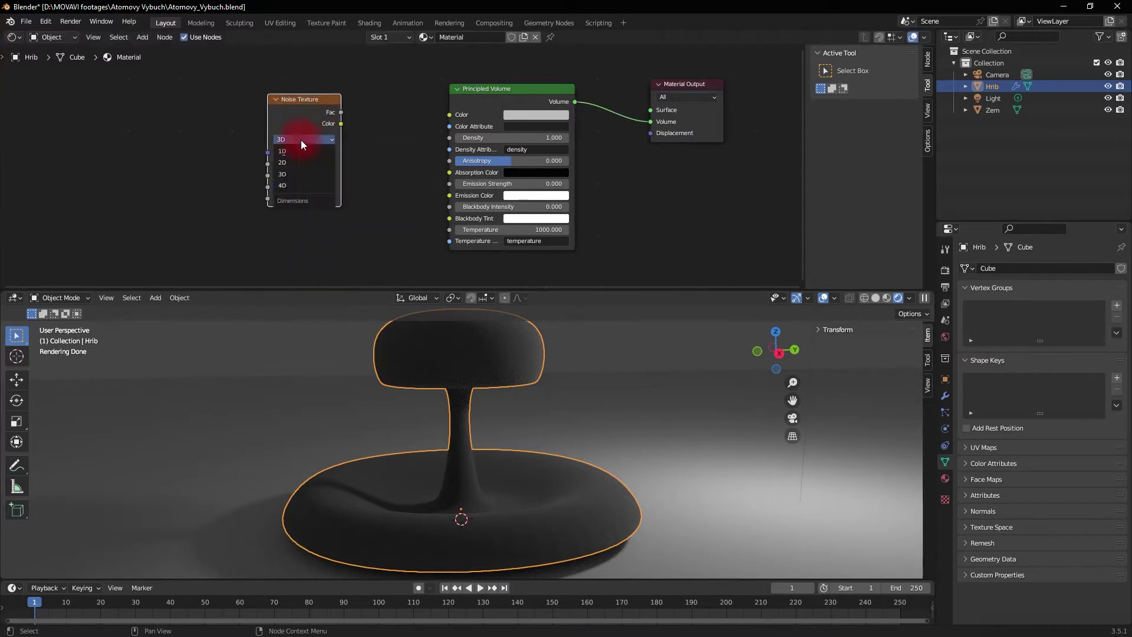
{"action": "left_click", "coordinate": [294, 186]}
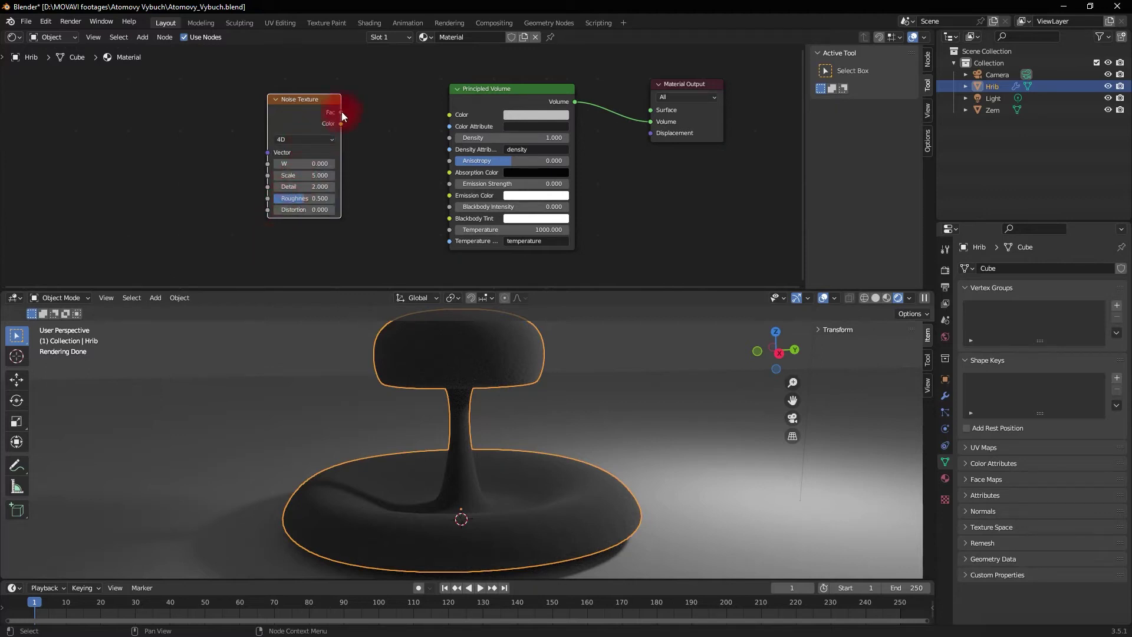
{"action": "left_click_drag", "start_coordinate": [341, 112], "coordinate": [447, 136]}
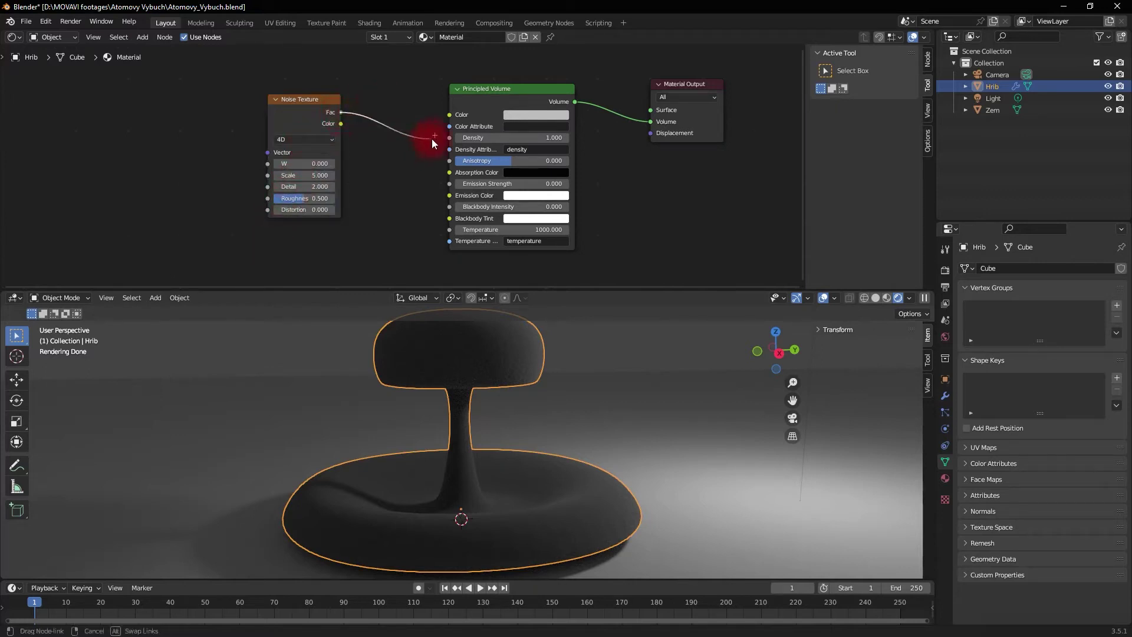
{"action": "left_click_drag", "start_coordinate": [316, 101], "coordinate": [202, 101]}
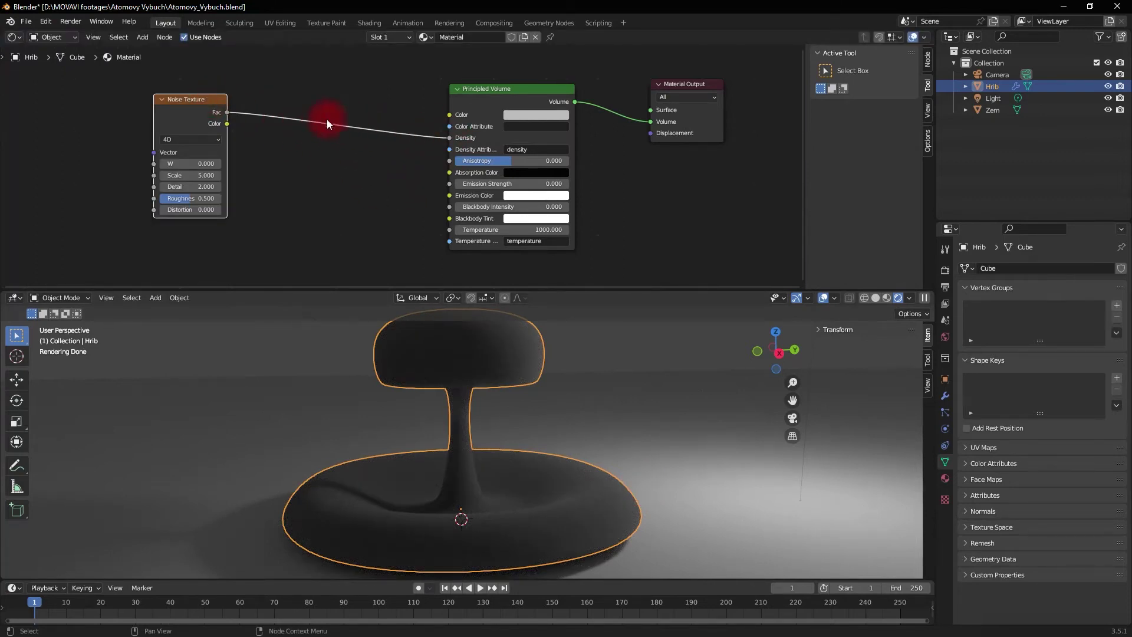
- Add a ColorRamp node onto the noise-to-Density link
{"action": "key", "text": "shift+a"}
{"action": "type", "text": "c"}
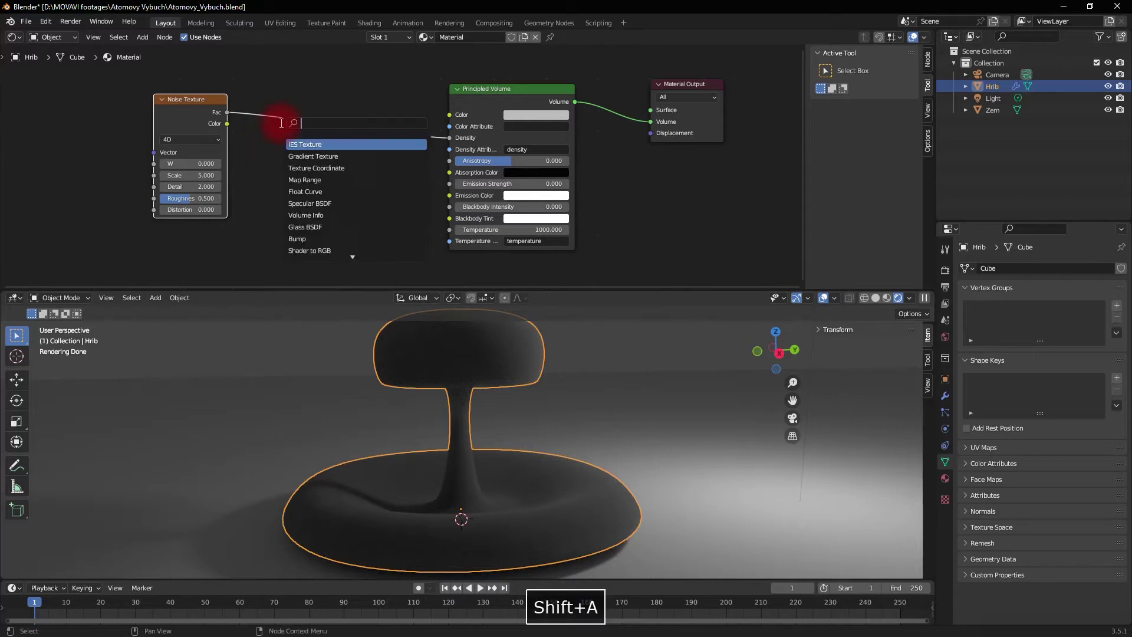
{"action": "type", "text": "olor"}
{"action": "left_click", "coordinate": [307, 145]}
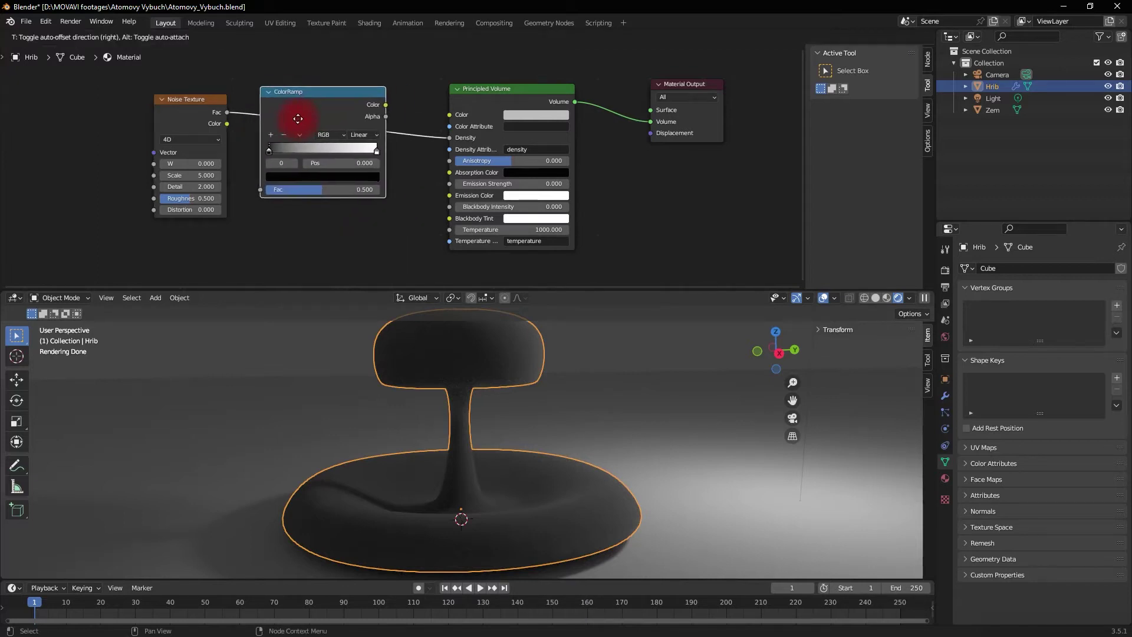
- Narrow the ColorRamp stops and tune noise to W 46, Scale -16.1, Detail 15, Roughness 0.442
{"action": "left_click", "coordinate": [309, 120]}
{"action": "left_click_drag", "start_coordinate": [282, 153], "coordinate": [342, 154]}
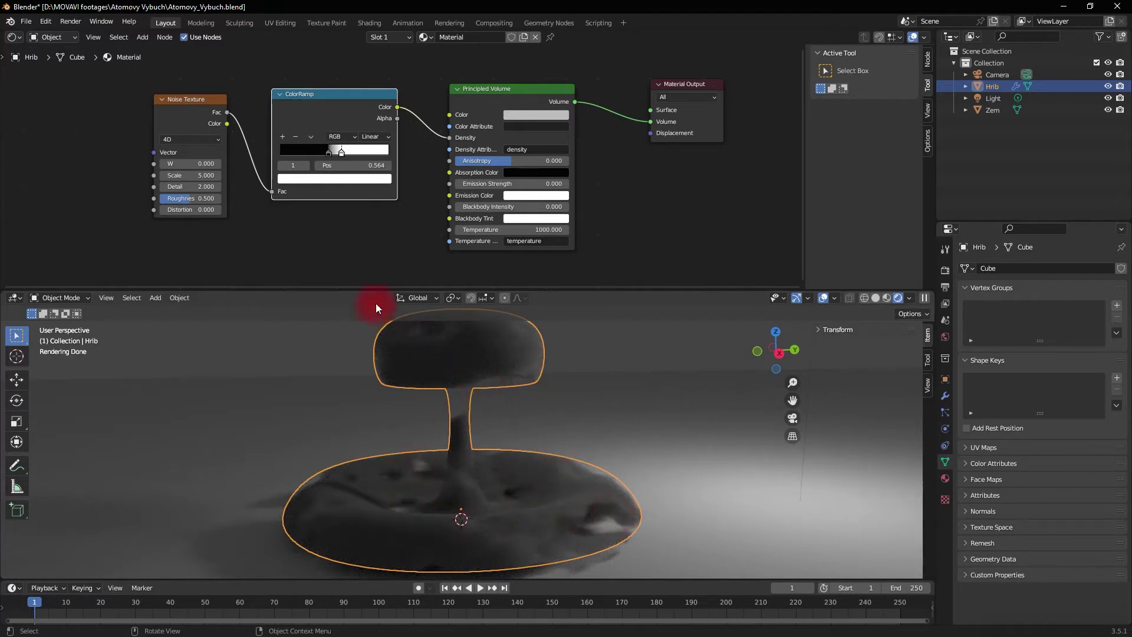
{"action": "left_click_drag", "start_coordinate": [187, 175], "coordinate": [207, 175]}
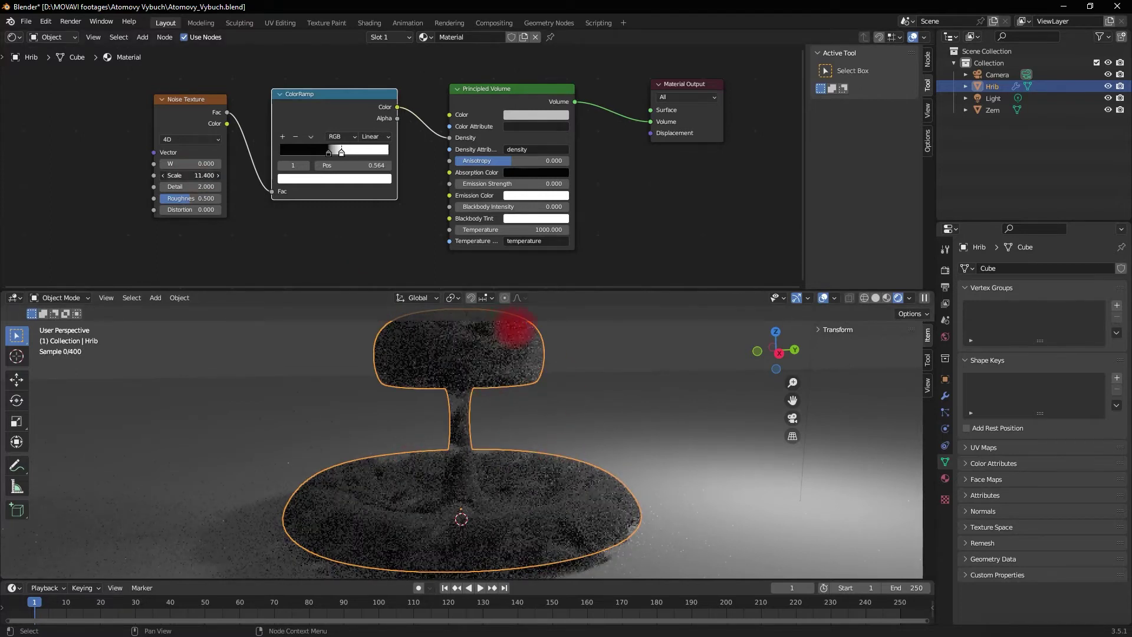
{"action": "left_click_drag", "start_coordinate": [502, 326], "coordinate": [543, 323]}
{"action": "middle_click_drag", "start_coordinate": [543, 324], "coordinate": [426, 447]}
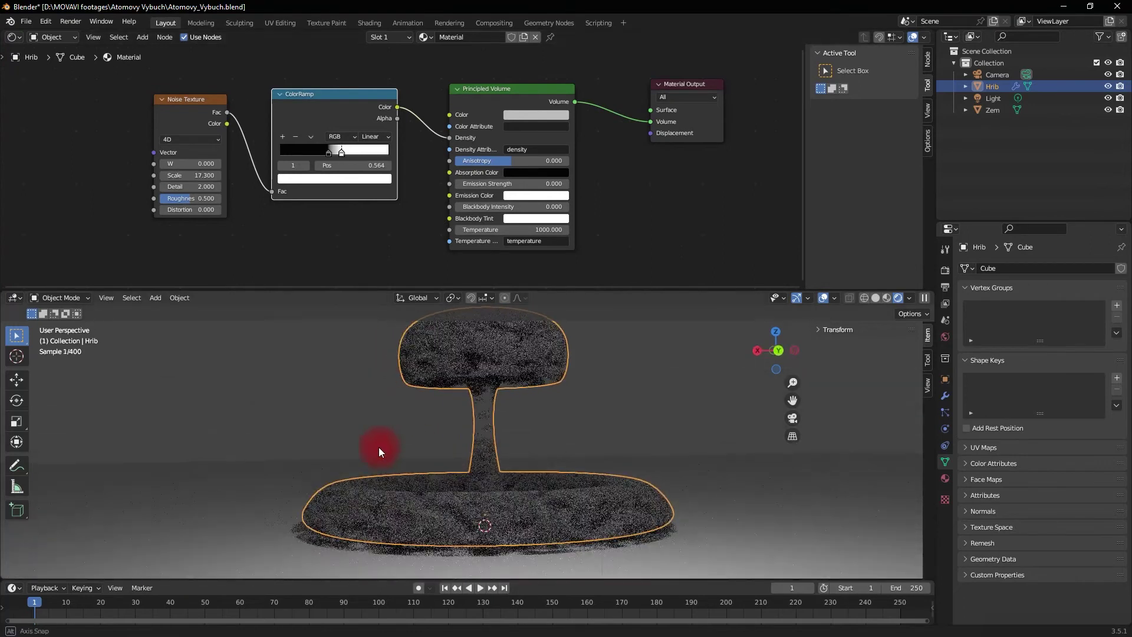
{"action": "middle_click_drag", "start_coordinate": [625, 415], "coordinate": [576, 405], "text": "shift"}
{"action": "scroll", "coordinate": [575, 404], "scroll_direction": "down", "scroll_amount": 2}
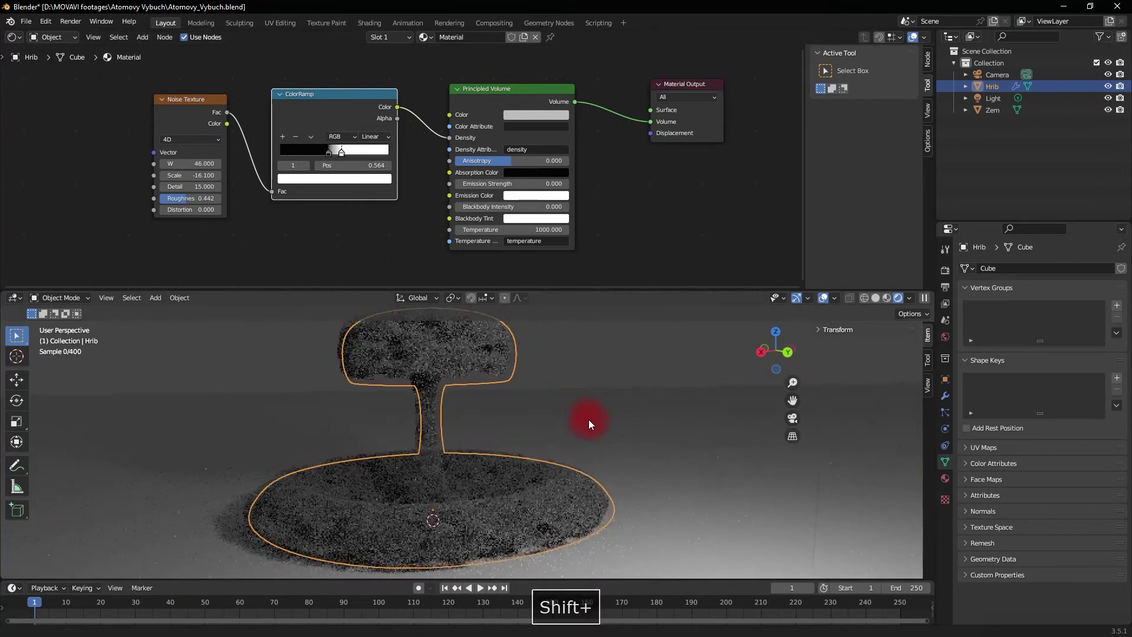
{"action": "scroll", "coordinate": [582, 422], "scroll_direction": "down", "scroll_amount": 2}
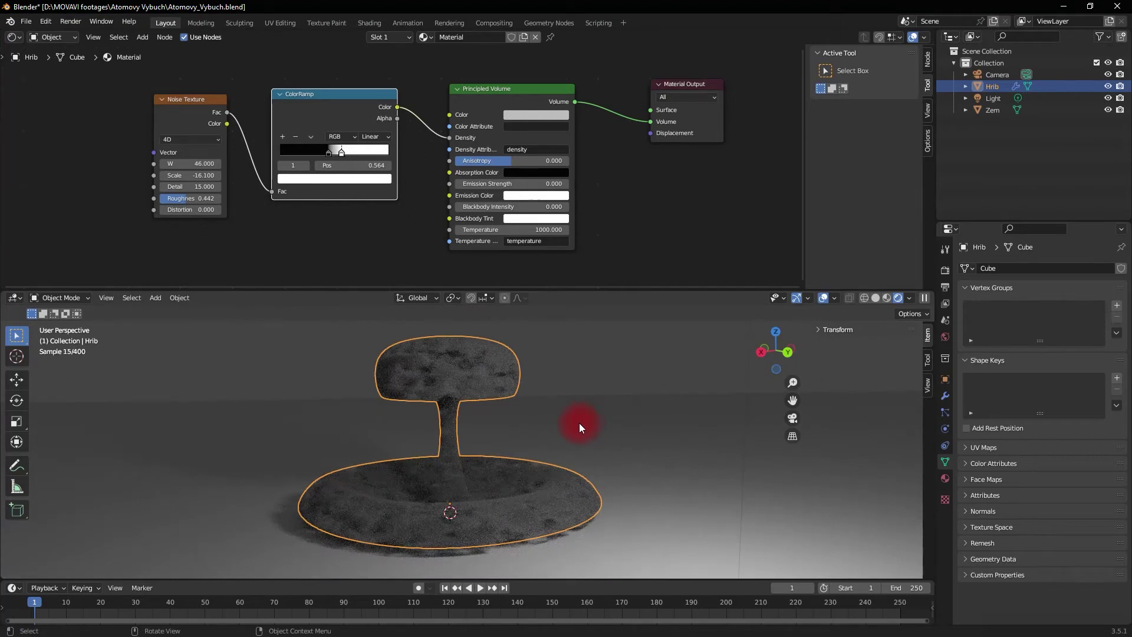
- Reselect Hrib and move the ColorRamp node left to spread out the nodes
{"action": "left_click", "coordinate": [579, 423]}
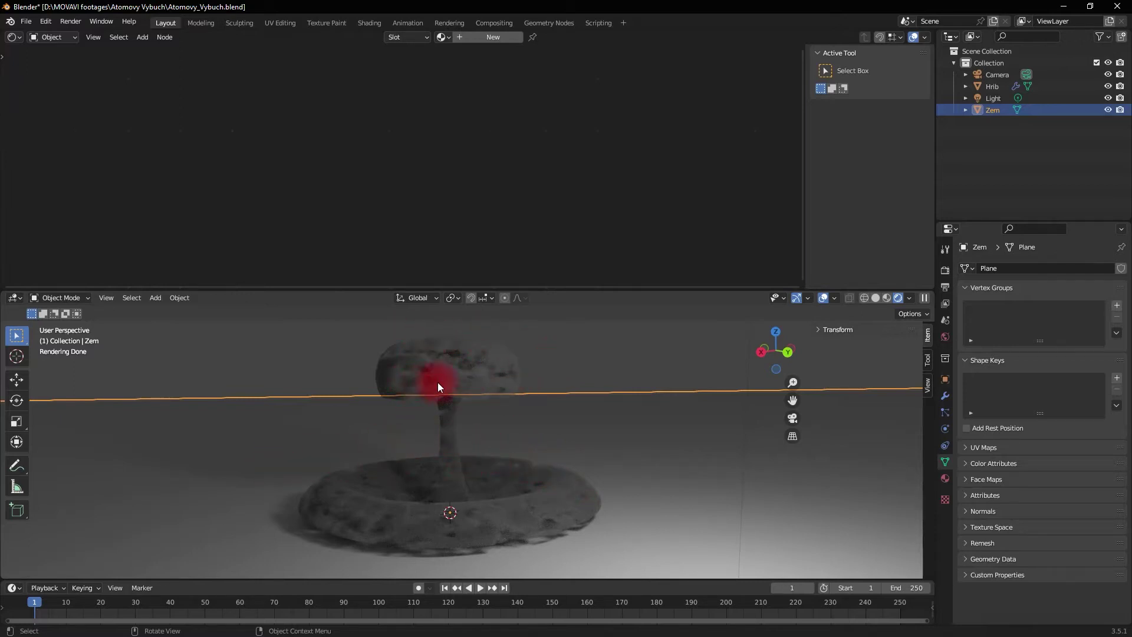
{"action": "left_click", "coordinate": [439, 366]}
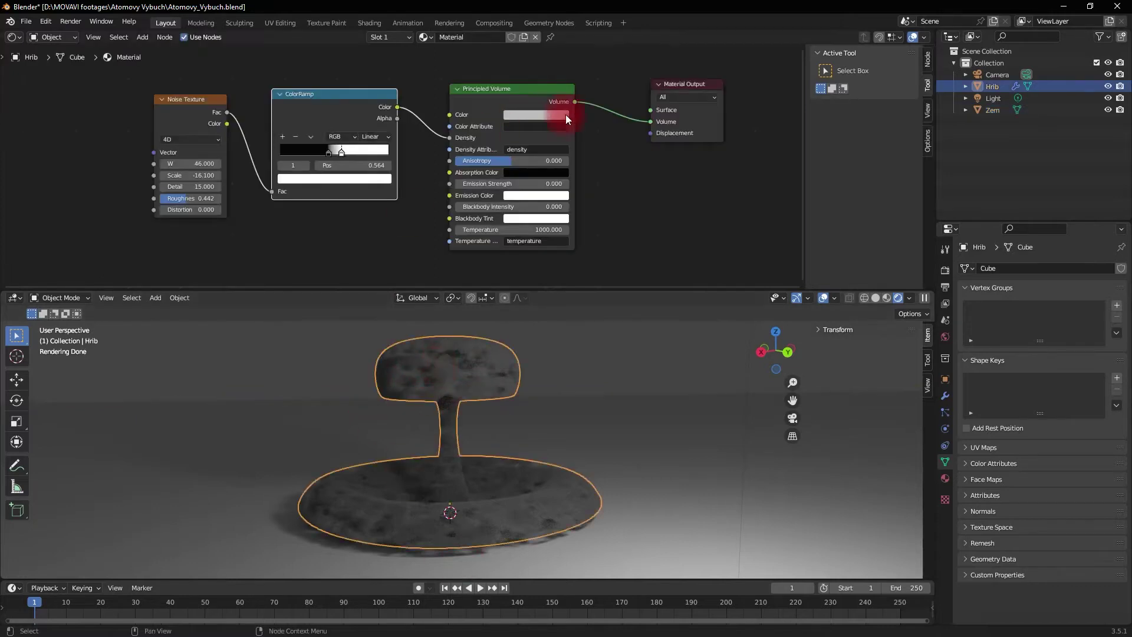
{"action": "scroll", "coordinate": [523, 121], "scroll_direction": "down", "scroll_amount": 1}
{"action": "left_click_drag", "start_coordinate": [346, 114], "coordinate": [259, 108]}
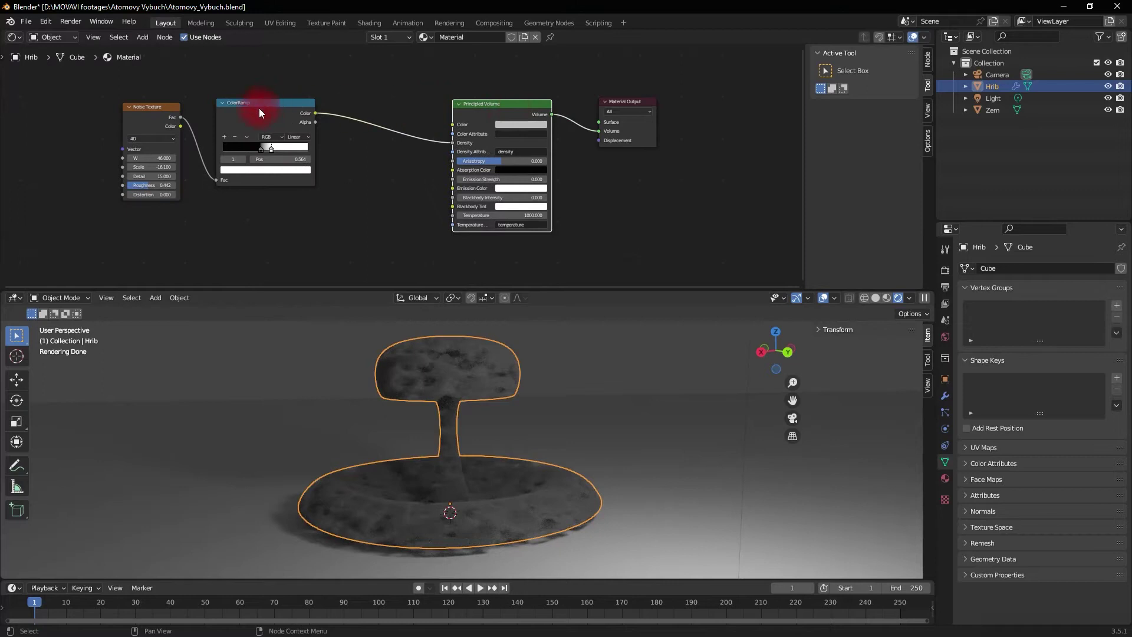
{"action": "left_click", "coordinate": [500, 151]}
{"action": "mouse_move", "coordinate": [582, 458]}
{"action": "middle_mouse_down", "text": "ctrl"}
{"action": "mouse_move", "coordinate": [521, 446]}
{"action": "mouse_move", "coordinate": [503, 369]}
{"action": "middle_mouse_up", "text": "ctrl"}
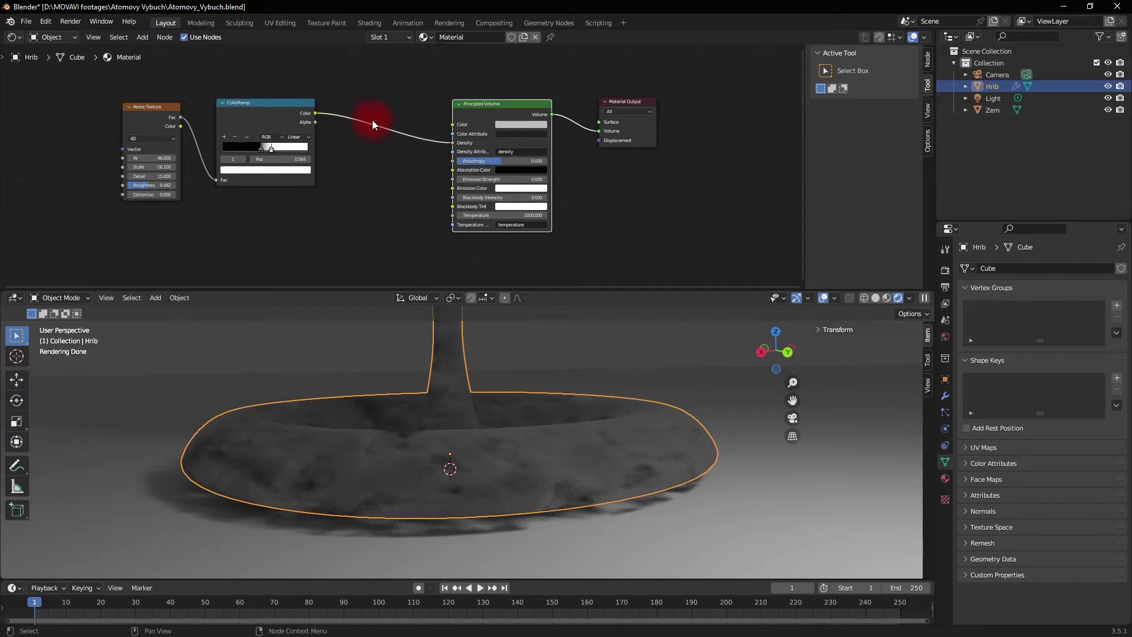
- Insert a Math node on the ColorRamp-to-Density link
{"action": "key", "text": "shift+a"}
{"action": "left_click", "coordinate": [339, 123]}
{"action": "type", "text": "math"}
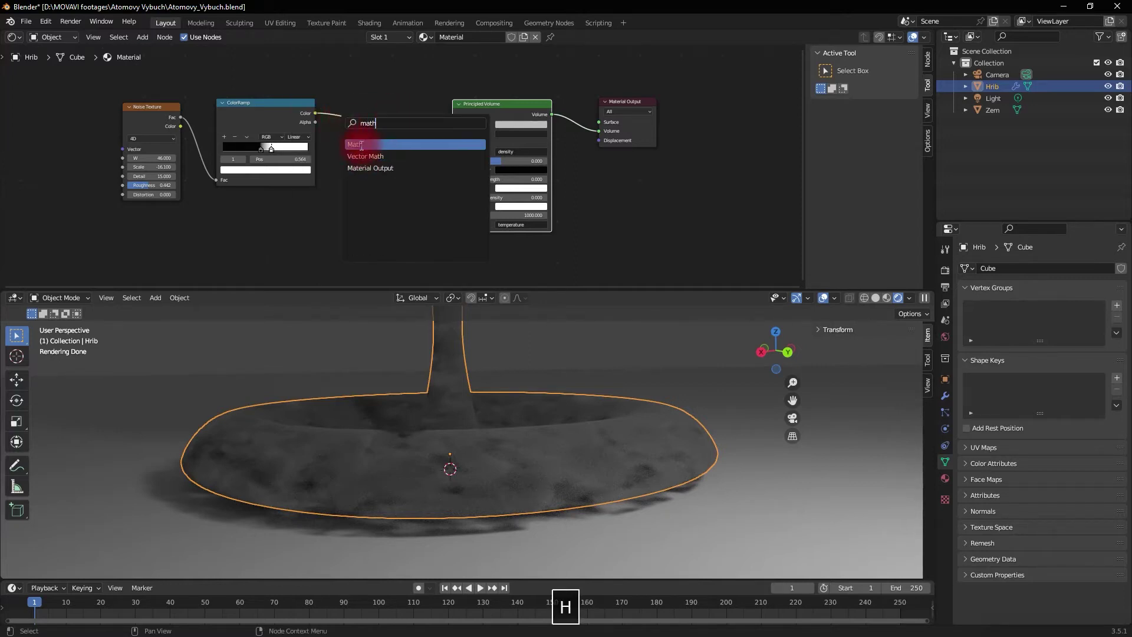
{"action": "left_click", "coordinate": [361, 144]}
{"action": "left_click", "coordinate": [386, 132]}
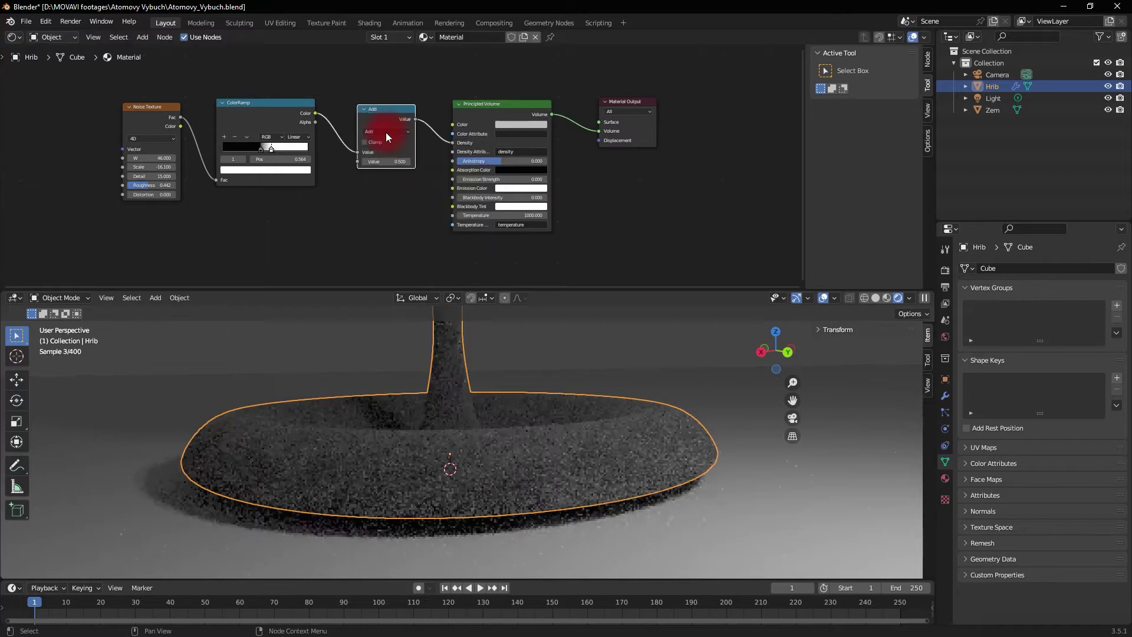
- Set the Math node to Multiply by 2.100 and move Principled Volume higher
{"action": "scroll", "coordinate": [369, 132], "scroll_direction": "up", "scroll_amount": 2}
{"action": "left_click", "coordinate": [373, 117]}
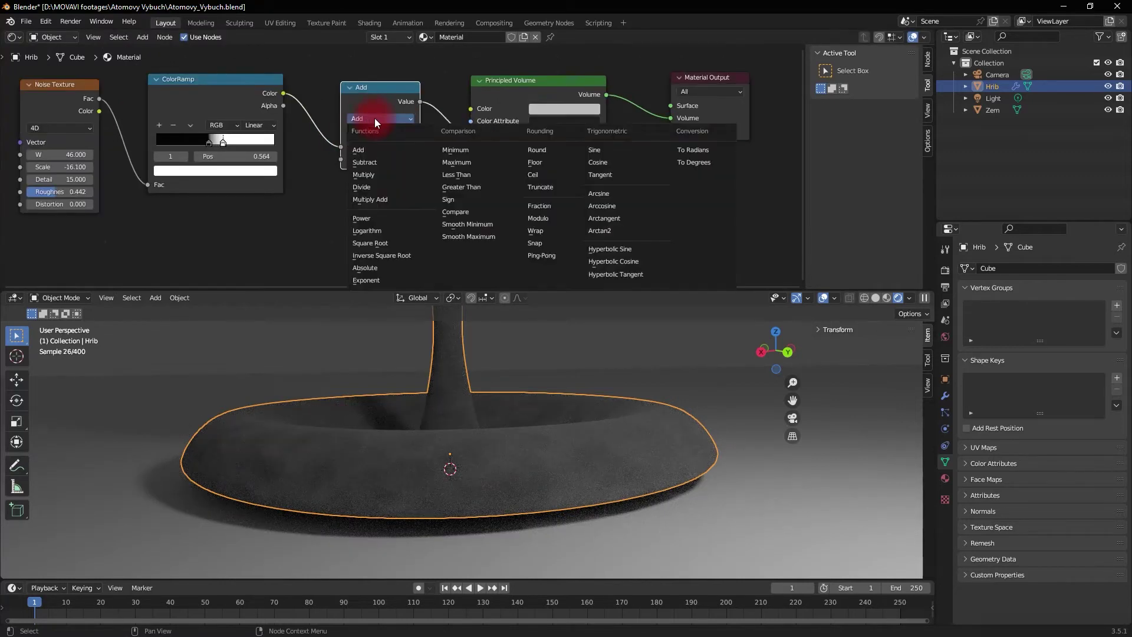
{"action": "left_click", "coordinate": [361, 175]}
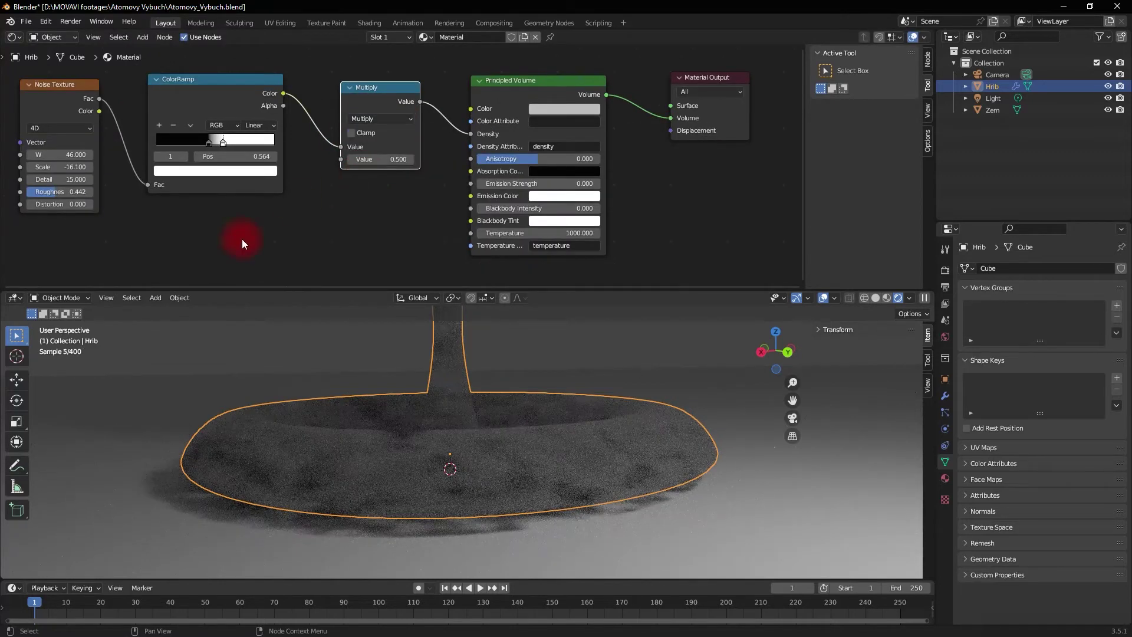
{"action": "left_click_drag", "start_coordinate": [378, 160], "coordinate": [682, 316]}
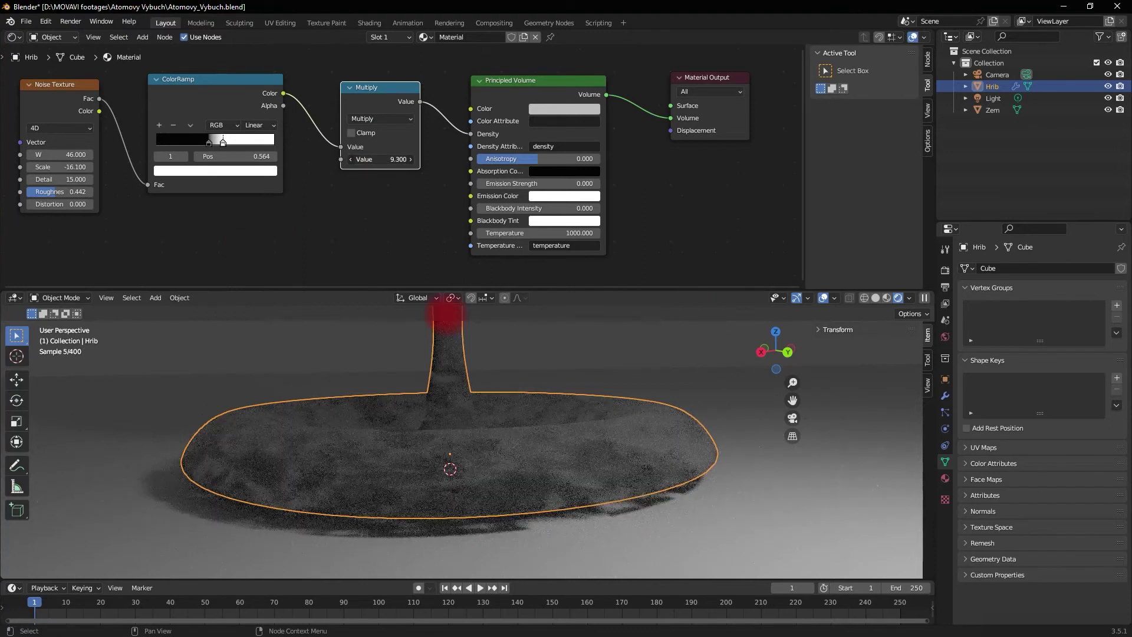
{"action": "left_click_drag", "start_coordinate": [446, 315], "coordinate": [468, 341]}
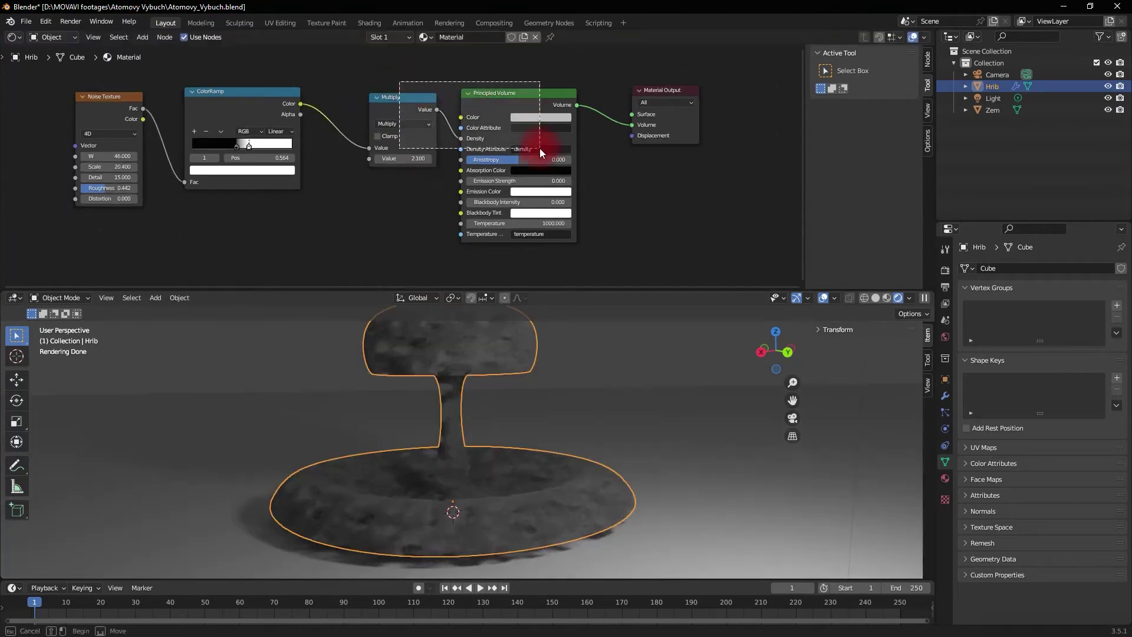
{"action": "left_click", "coordinate": [510, 97]}
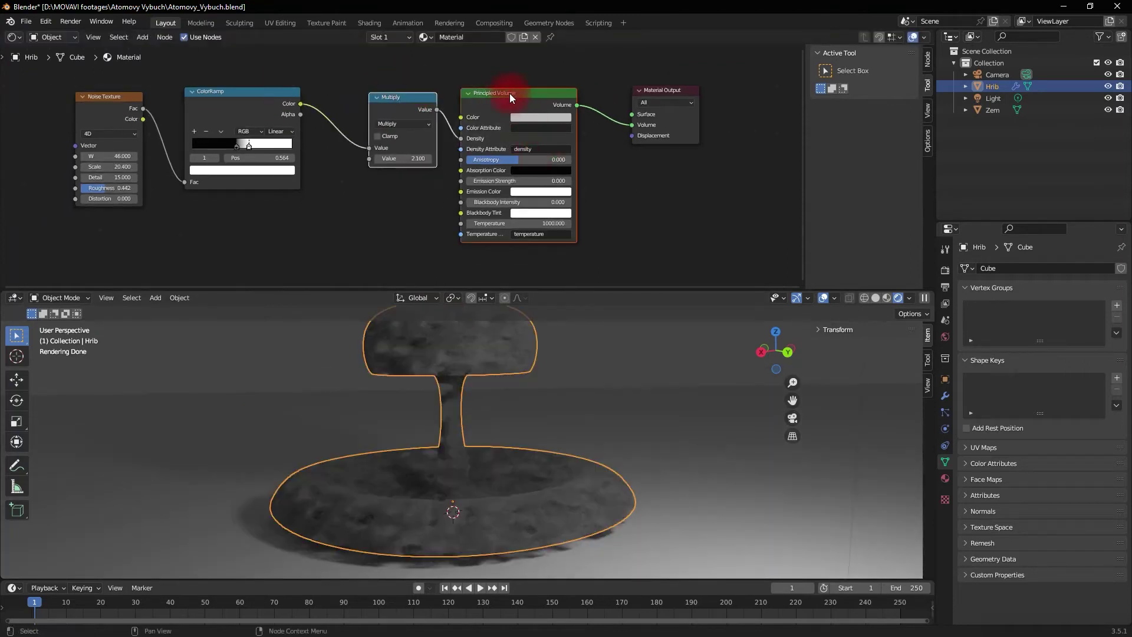
{"action": "left_click_drag", "start_coordinate": [518, 89], "coordinate": [505, 42]}
- Connect the ColorRamp Color output to the Material Output Displacement input
{"action": "scroll", "coordinate": [708, 197], "scroll_direction": "up", "scroll_amount": 2}
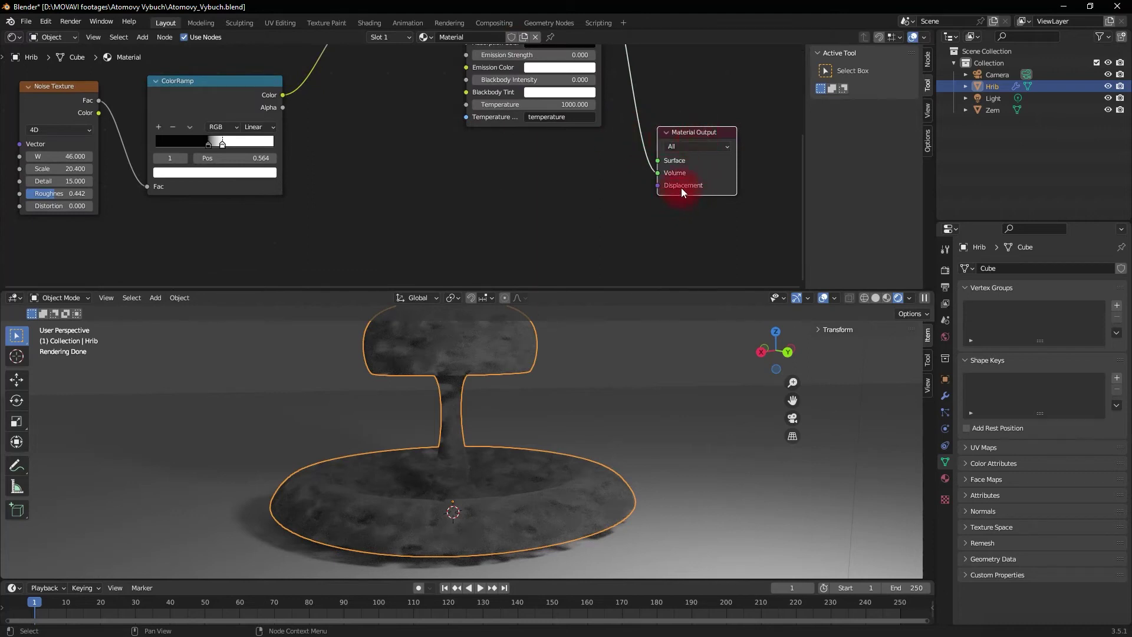
{"action": "middle_click_drag", "start_coordinate": [448, 182], "coordinate": [430, 221]}
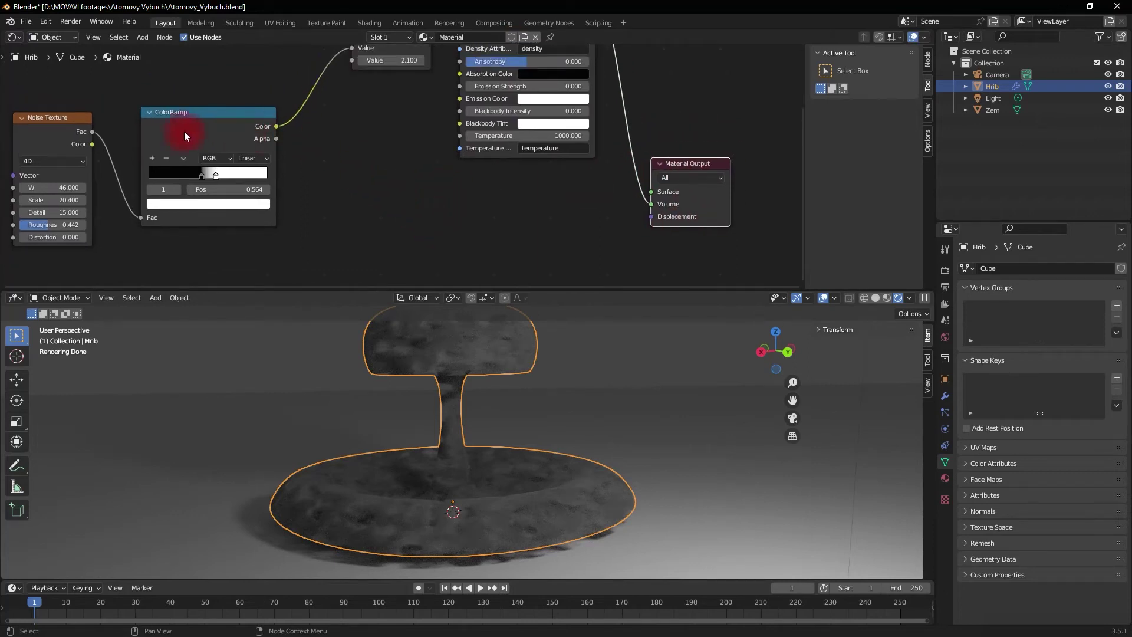
{"action": "left_click_drag", "start_coordinate": [275, 127], "coordinate": [648, 217]}
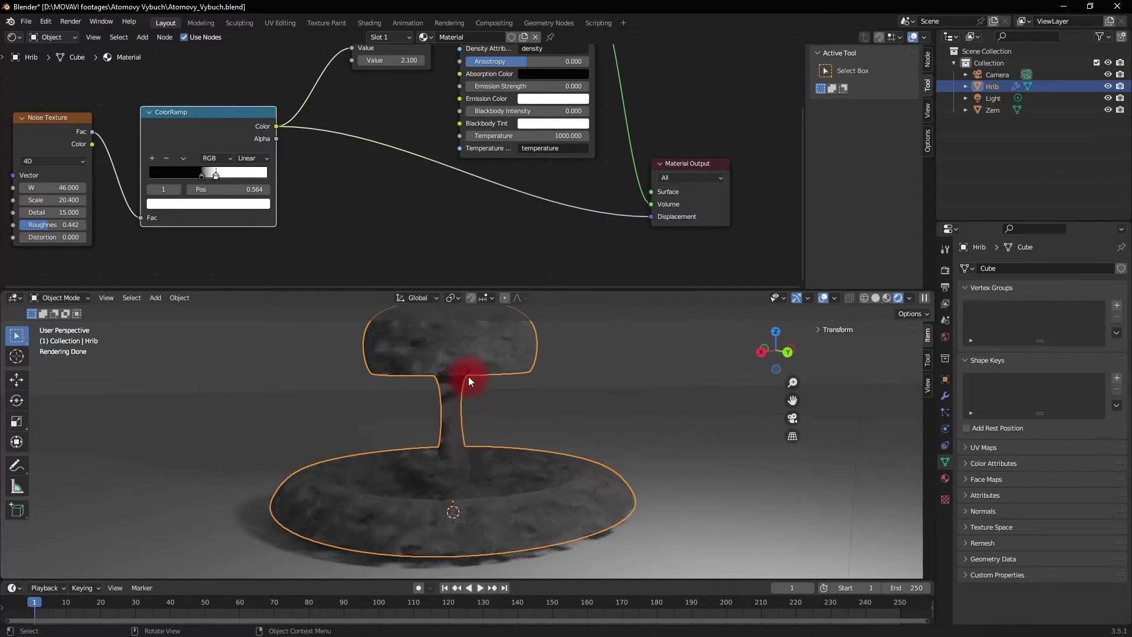
- Set Hrib's material displacement method to Displacement and Bump
{"action": "left_click", "coordinate": [996, 84]}
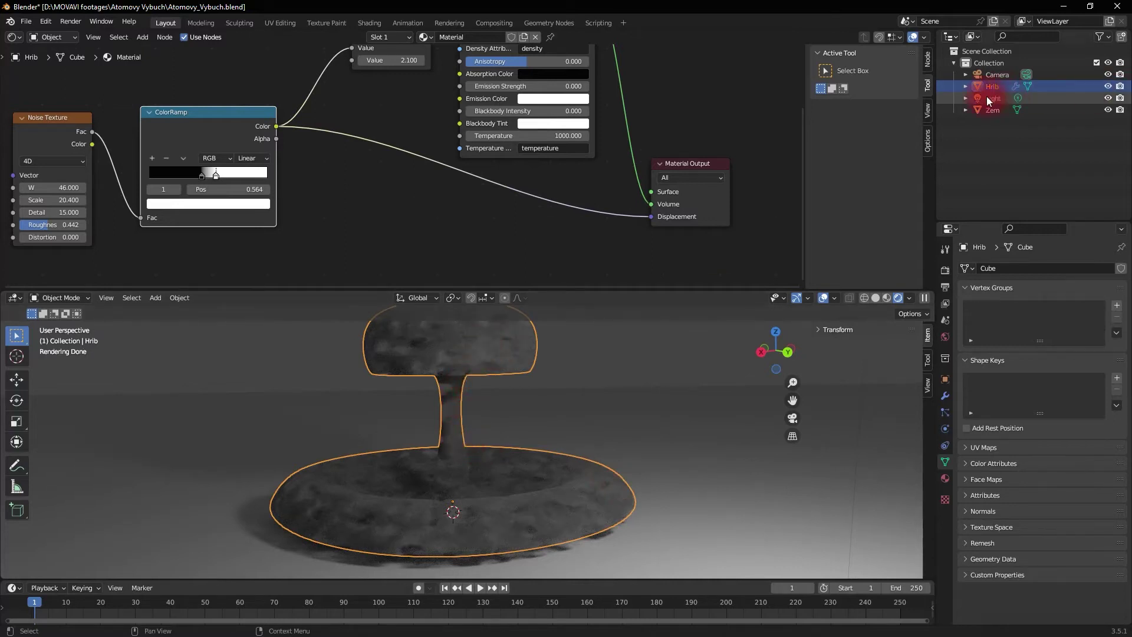
{"action": "left_click", "coordinate": [944, 479]}
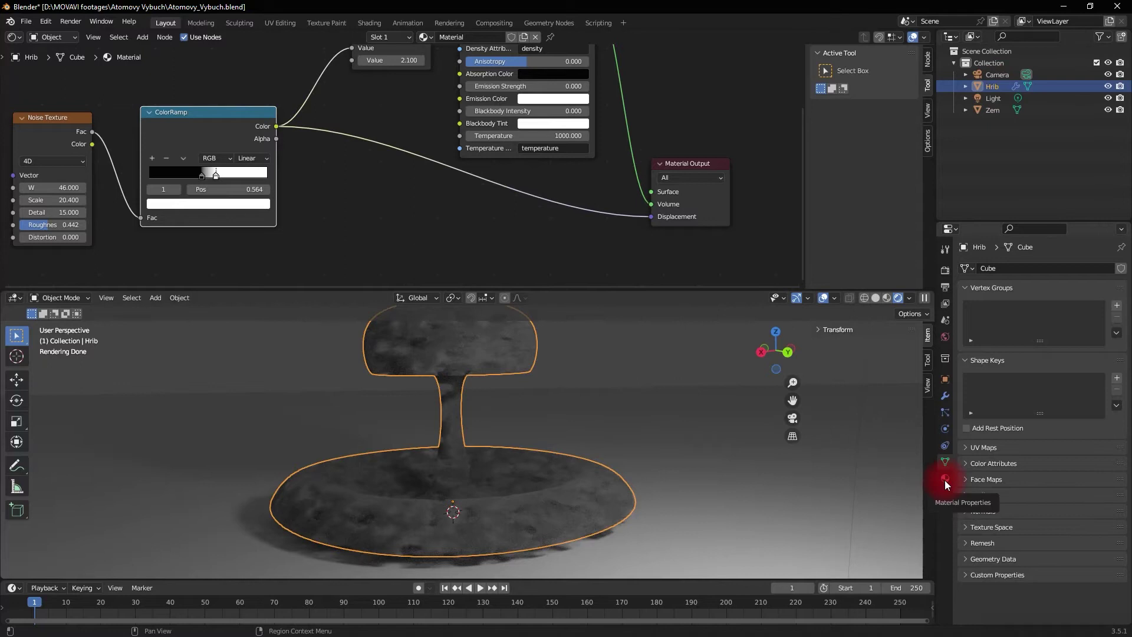
{"action": "left_click", "coordinate": [944, 480]}
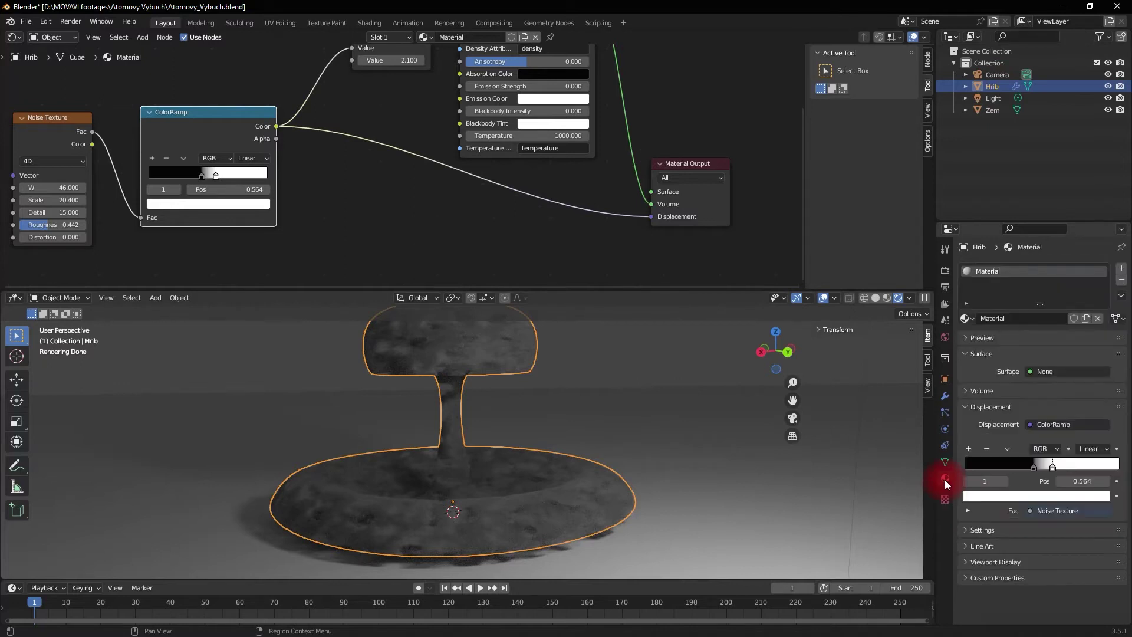
{"action": "left_click", "coordinate": [973, 530]}
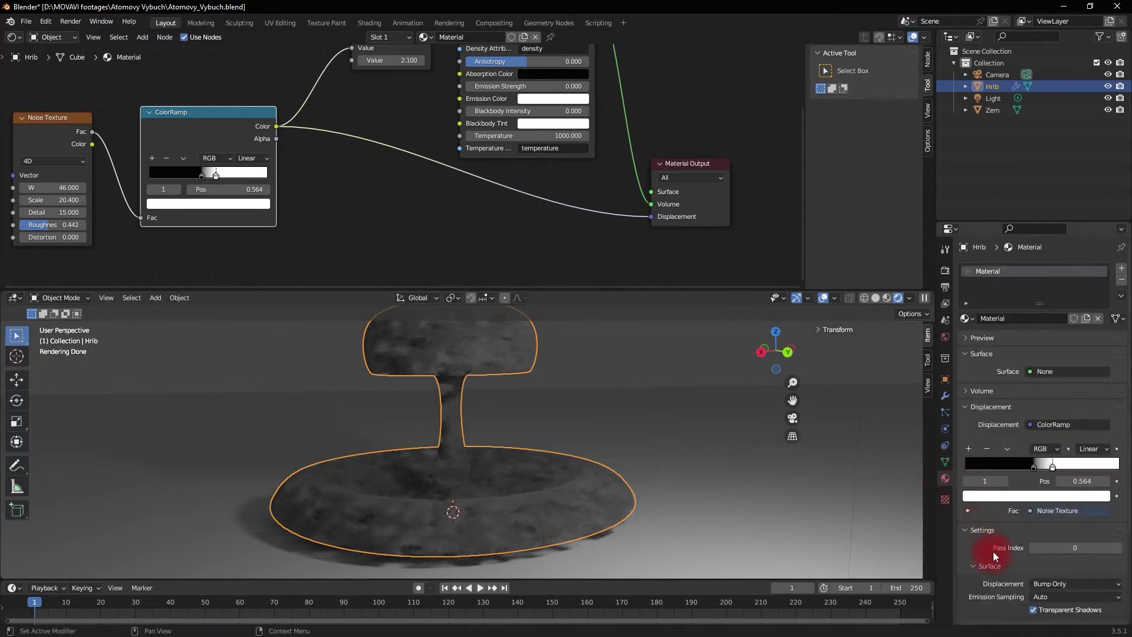
{"action": "scroll", "coordinate": [996, 549], "scroll_direction": "down", "scroll_amount": 5}
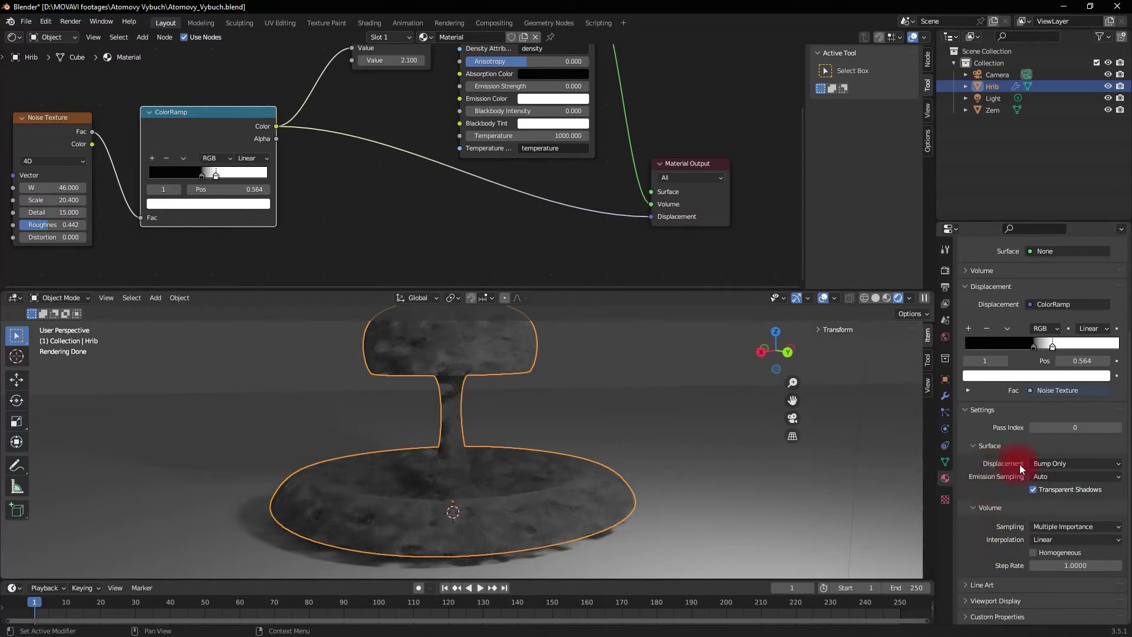
{"action": "left_click", "coordinate": [1063, 463]}
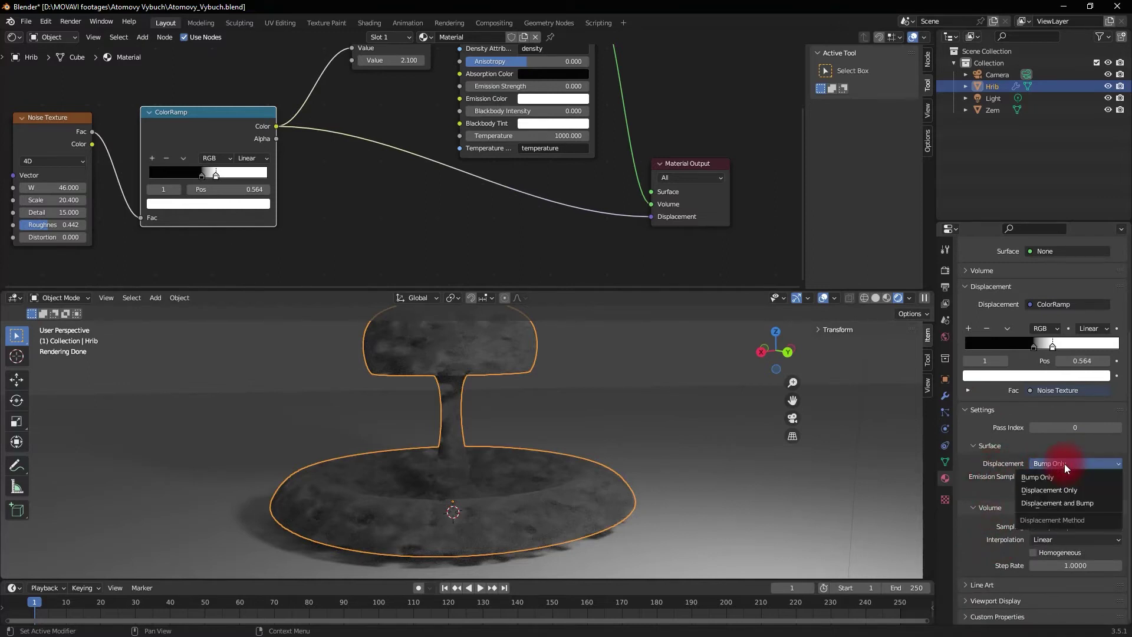
{"action": "left_click", "coordinate": [1062, 503]}
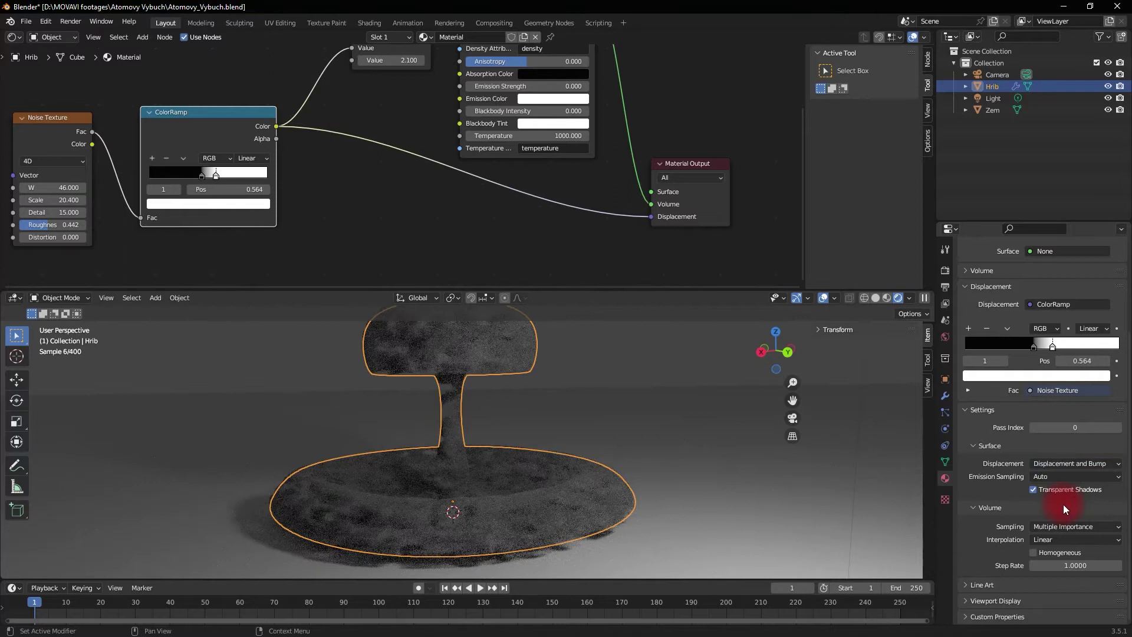
- Select Zem, orbit to view the explosion, then reselect Hrib
{"action": "left_click", "coordinate": [606, 408]}
{"action": "left_click", "coordinate": [369, 437]}
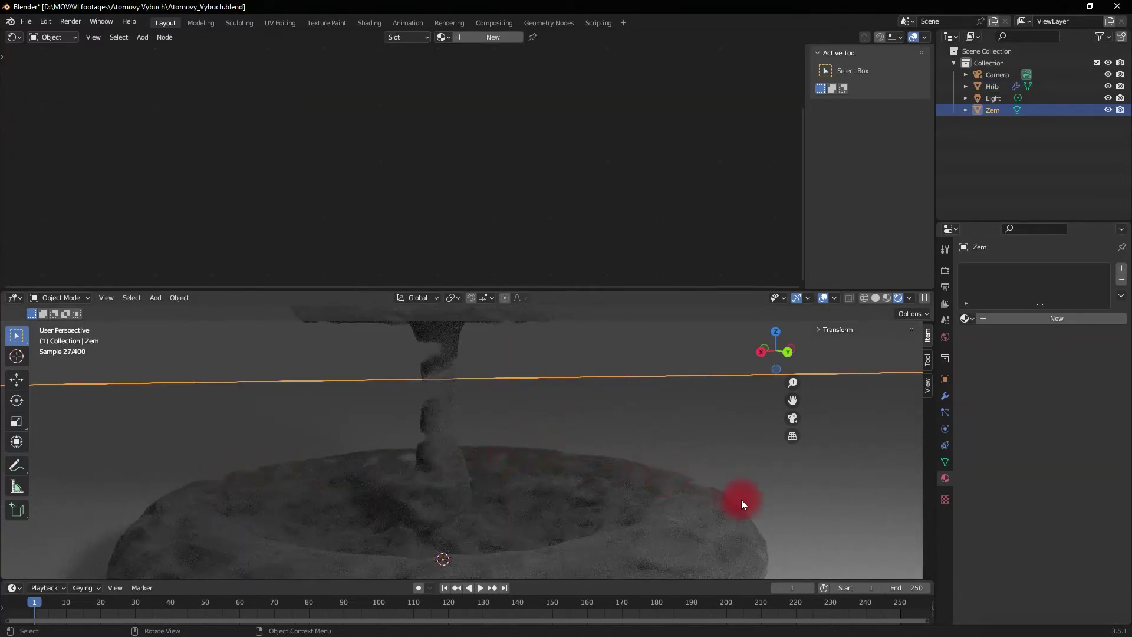
{"action": "middle_click_drag", "start_coordinate": [741, 500], "coordinate": [510, 450]}
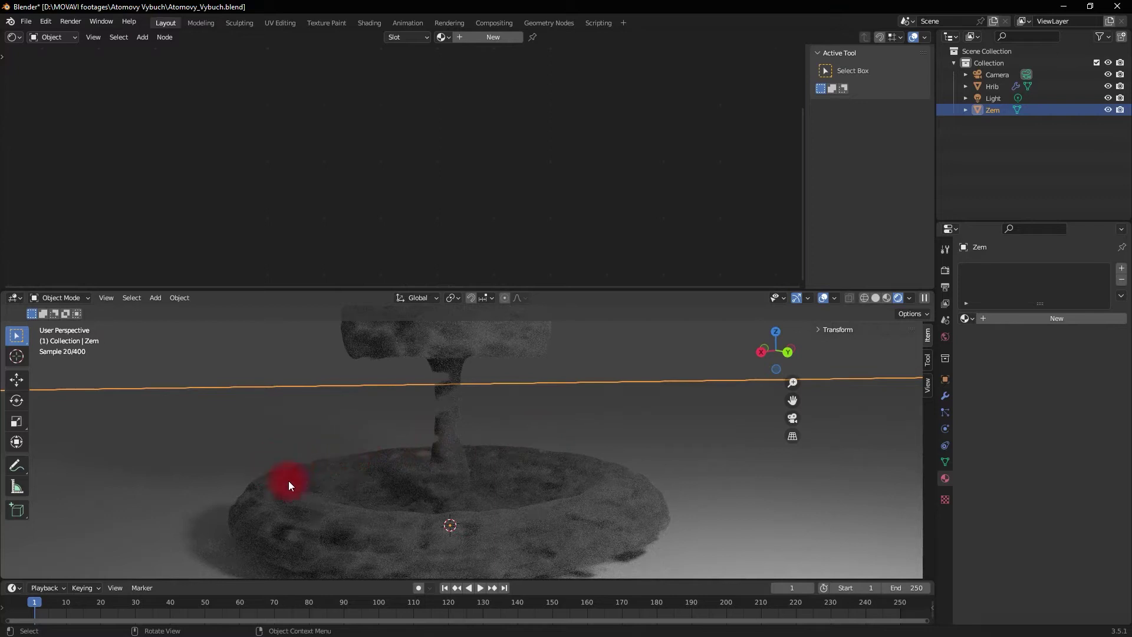
{"action": "left_click", "coordinate": [289, 484]}
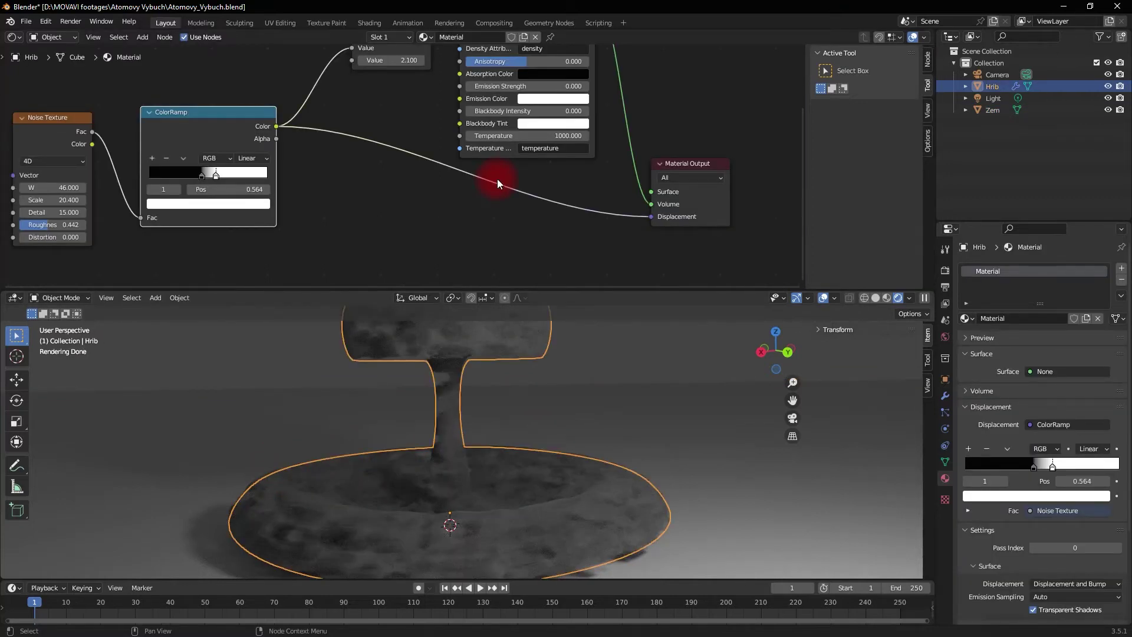
- Insert a Displacement node on the ColorRamp link, fed into its Height input
{"action": "key", "text": "shift+a"}
{"action": "type", "text": "displ"}
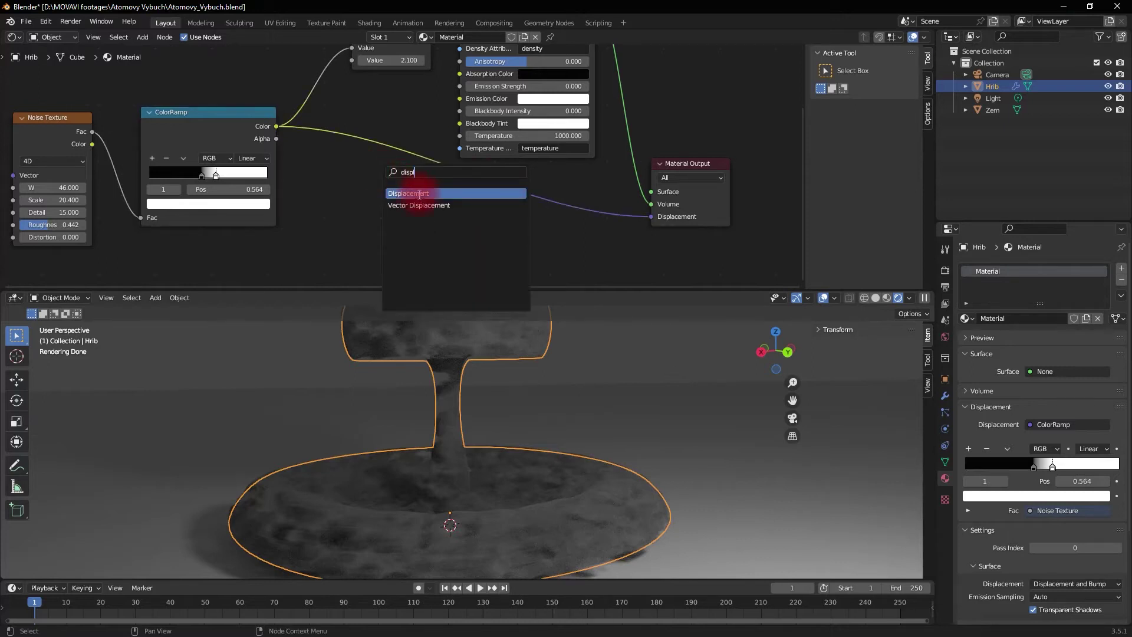
{"action": "left_click", "coordinate": [407, 193]}
{"action": "left_click", "coordinate": [472, 206]}
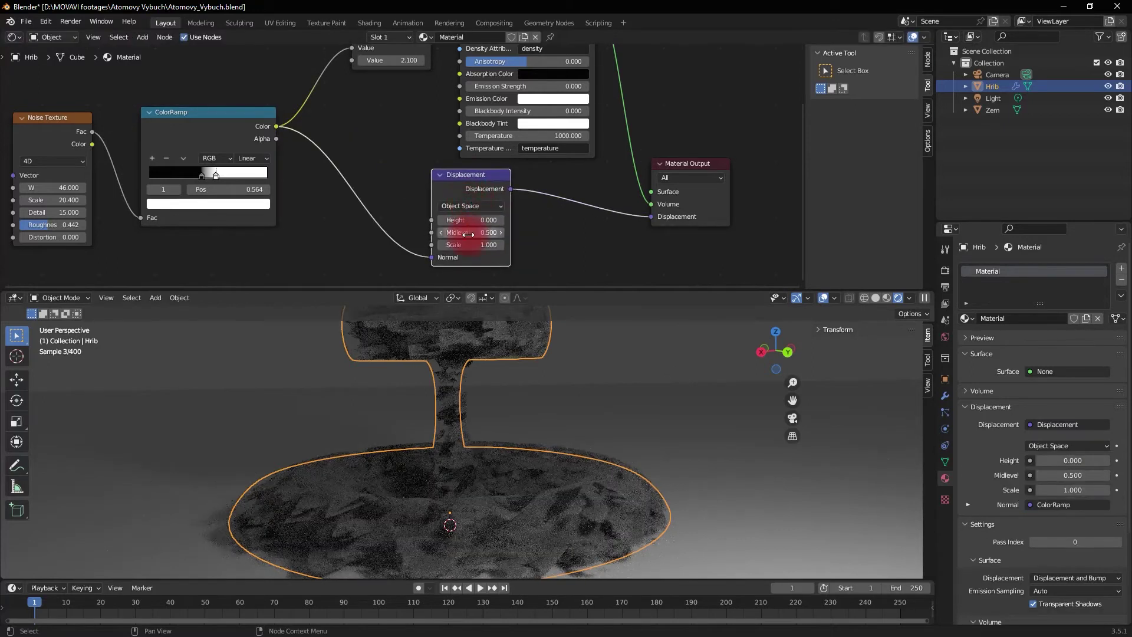
{"action": "left_click_drag", "start_coordinate": [431, 257], "coordinate": [431, 220]}
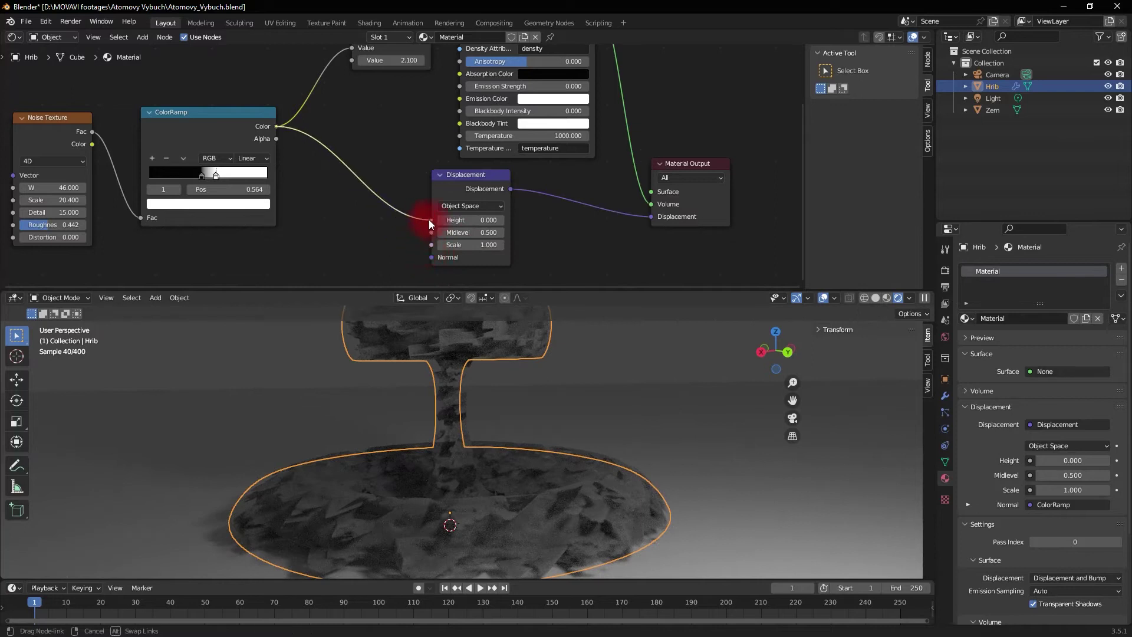
- Set the Displacement node's Scale to 0.050, keeping Midlevel 0.300
{"action": "left_click", "coordinate": [466, 244]}
{"action": "type", "text": "0.1"}
{"action": "key", "text": "Return"}
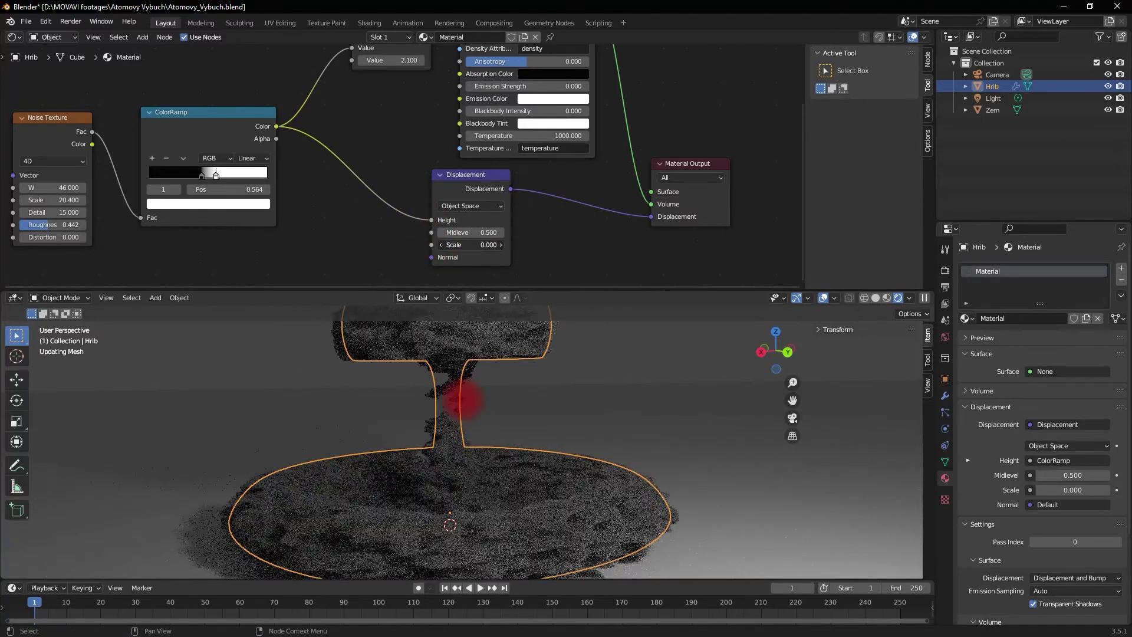
{"action": "left_click", "coordinate": [490, 246]}
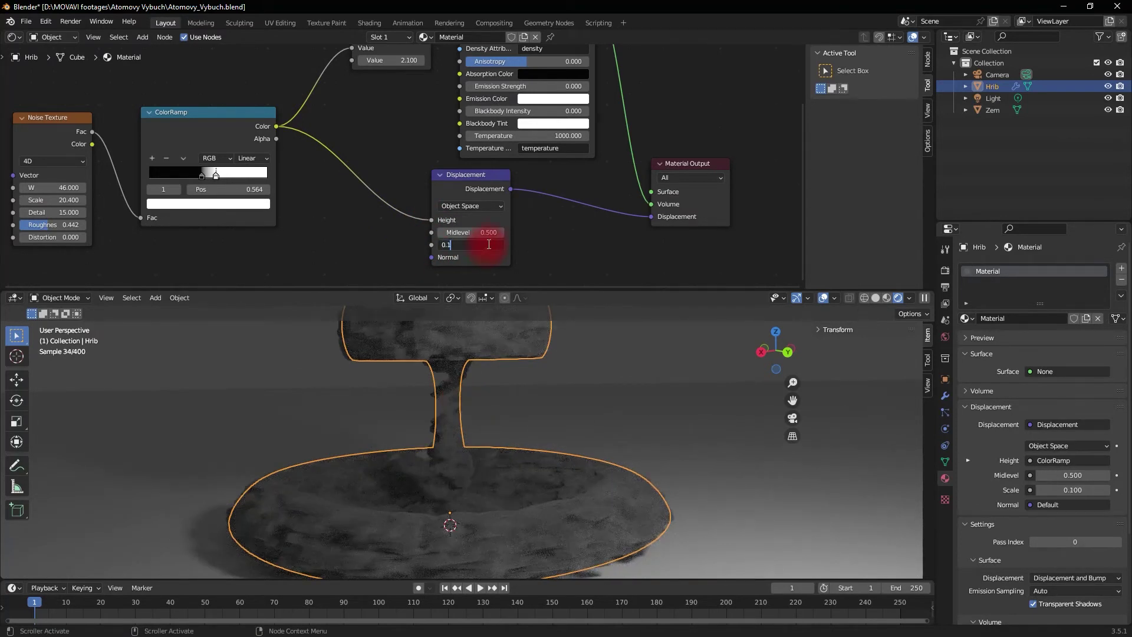
{"action": "key", "text": "BackSpace"}
{"action": "type", "text": "05"}
{"action": "key", "text": "Return"}
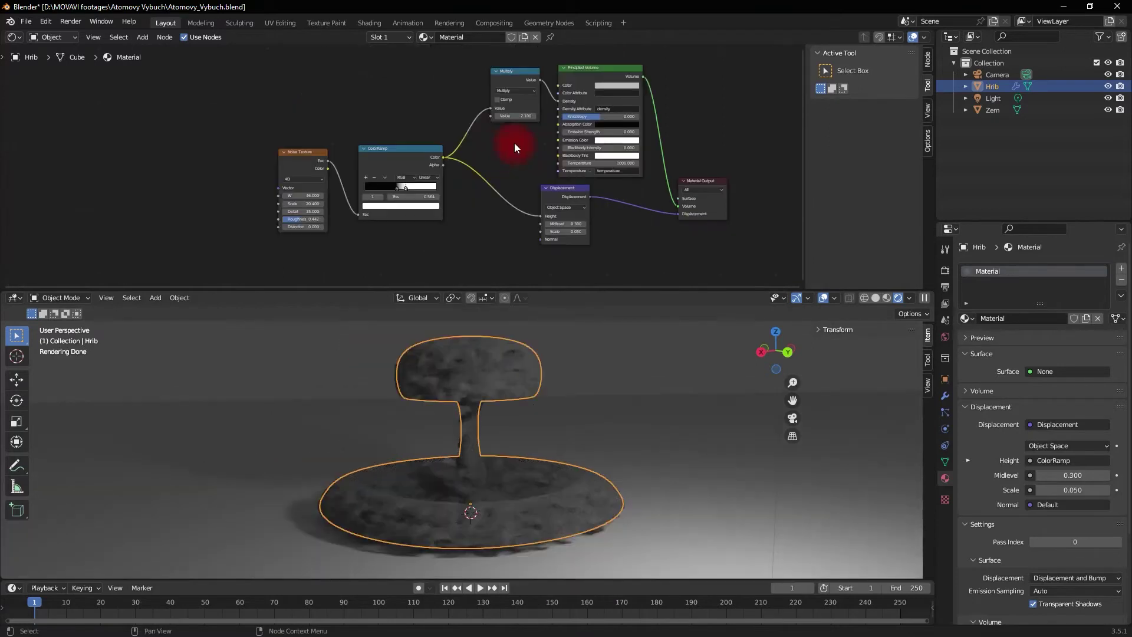
{"action": "middle_click_drag", "start_coordinate": [514, 143], "coordinate": [498, 158]}
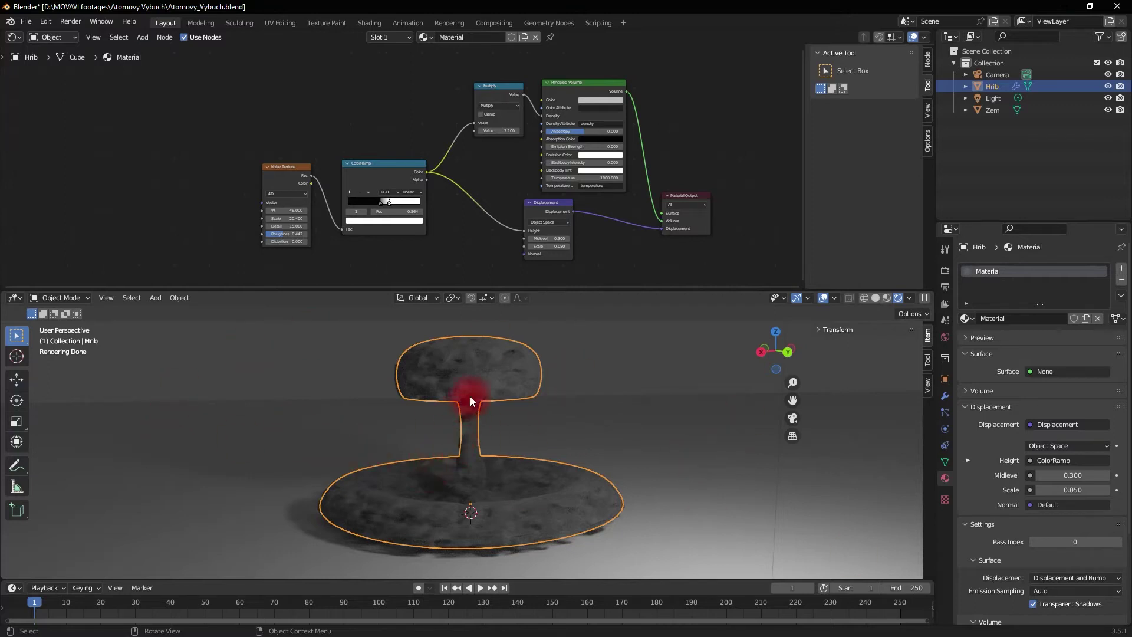
- Add an enlarged cube and move it away from the mushroom along Y
{"action": "left_click", "coordinate": [388, 494]}
{"action": "key", "text": "shift+a"}
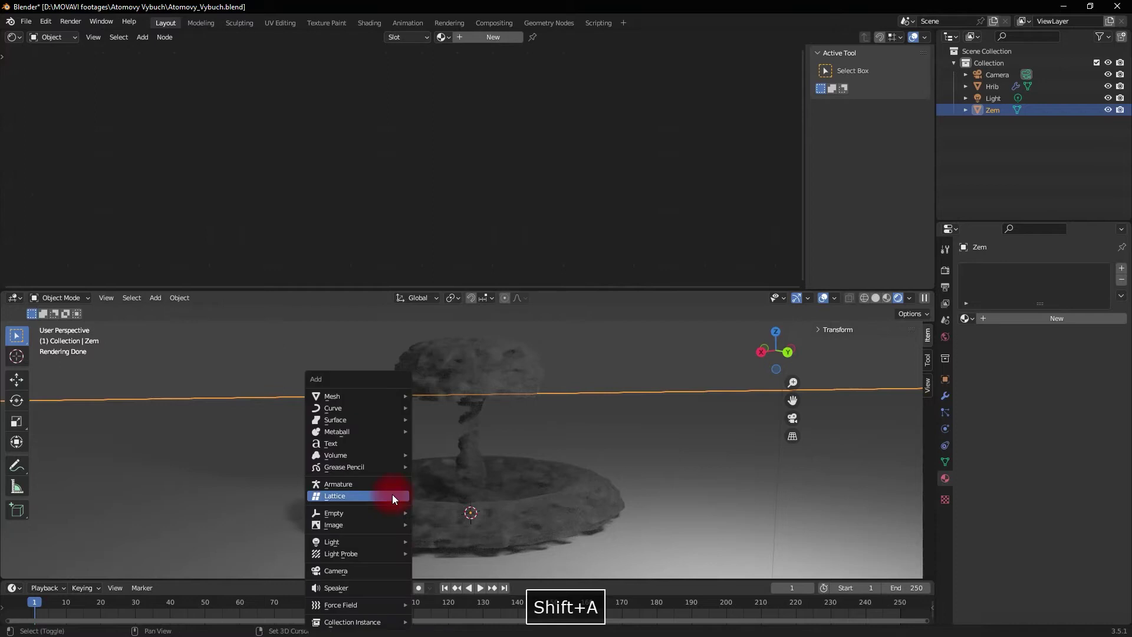
{"action": "mouse_move", "coordinate": [332, 395]}
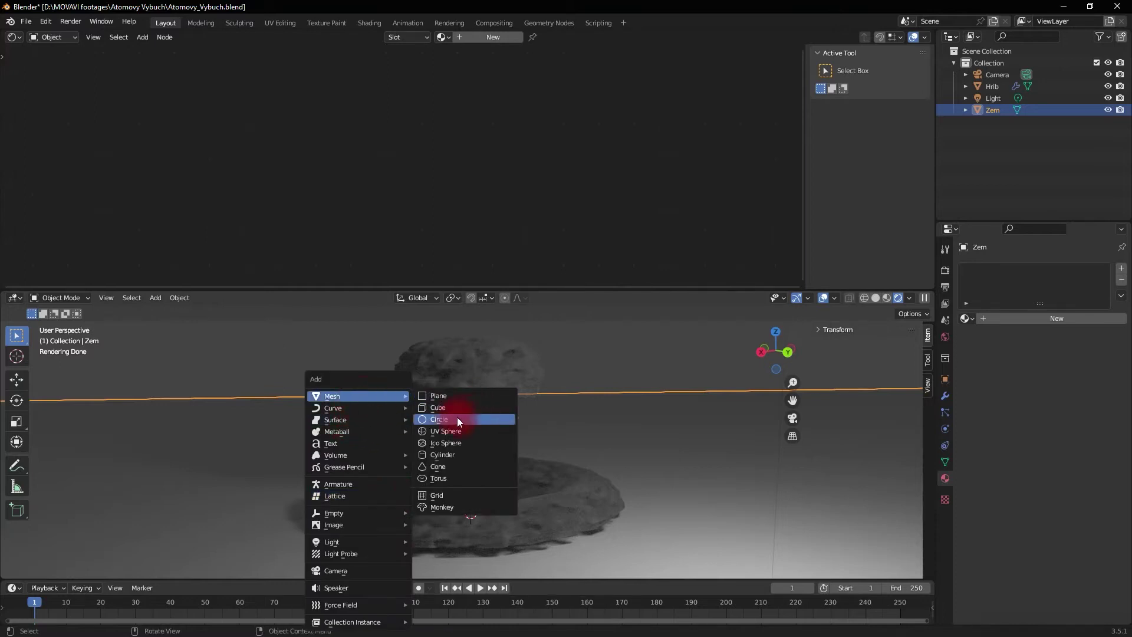
{"action": "left_click", "coordinate": [461, 407]}
{"action": "key", "text": "s"}
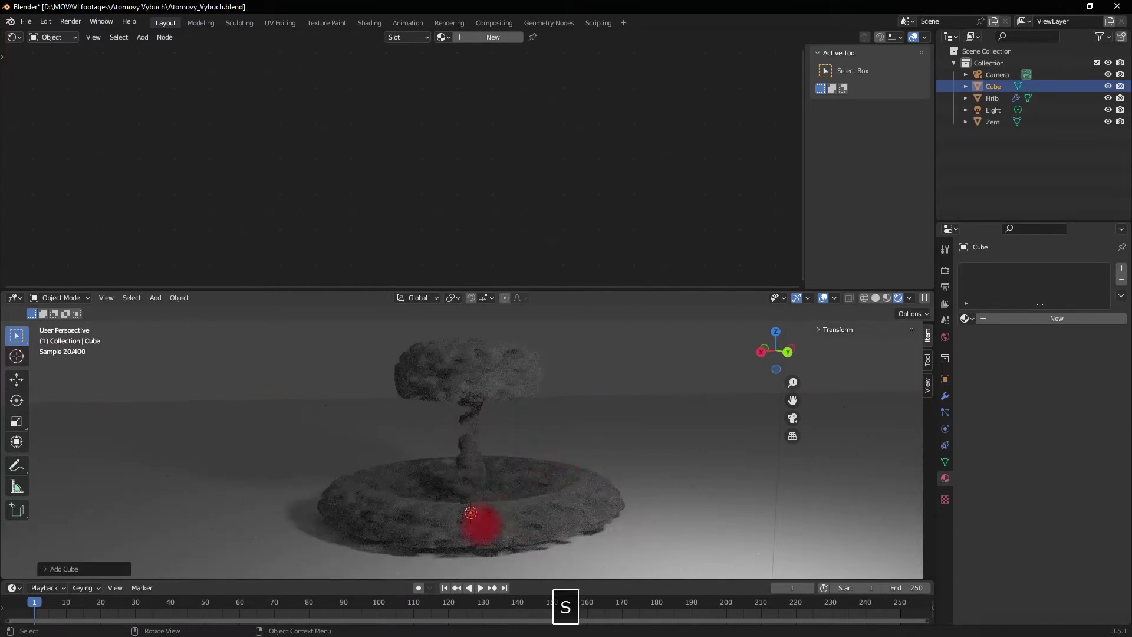
{"action": "left_click", "coordinate": [773, 451]}
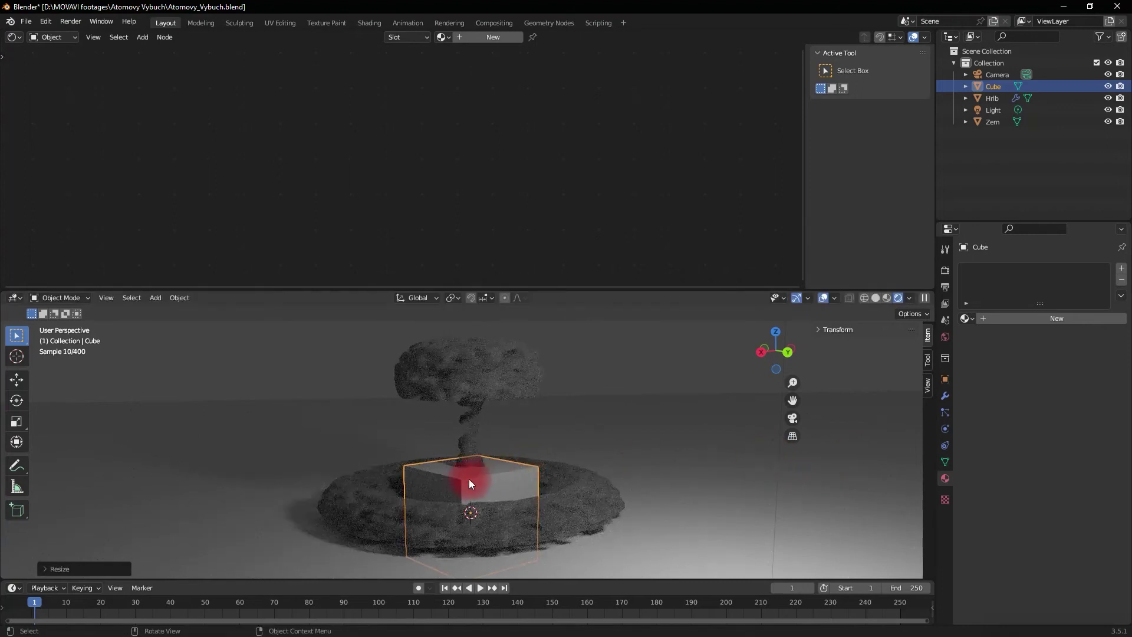
{"action": "key", "text": "g"}
{"action": "key", "text": "z"}
{"action": "key", "text": "y"}
{"action": "left_click", "coordinate": [280, 425]}
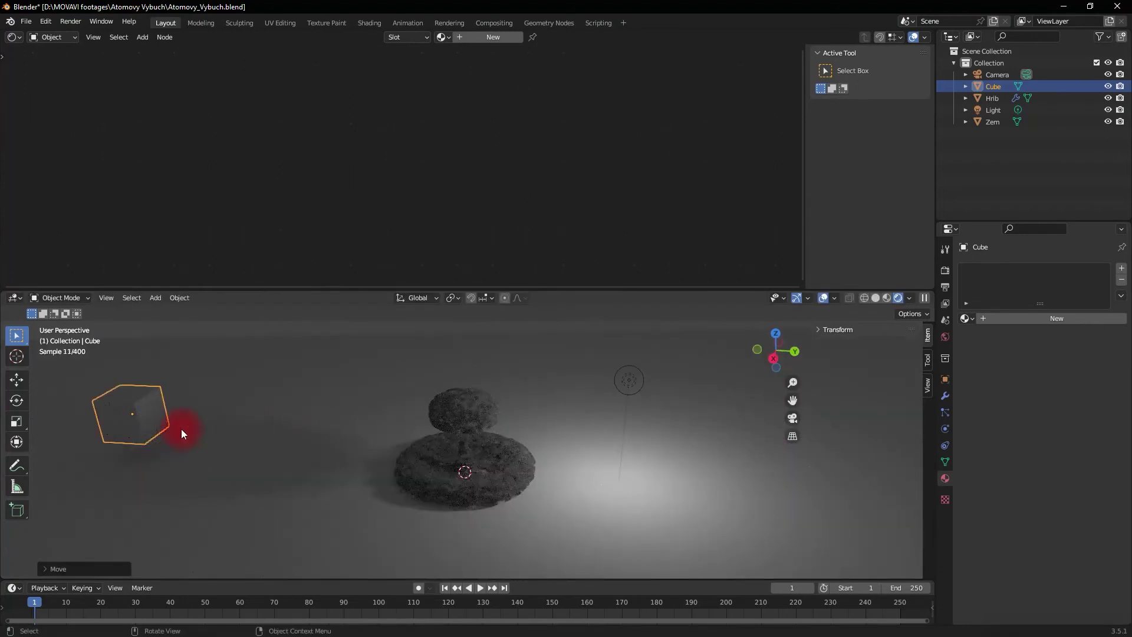
{"action": "key", "text": "g"}
{"action": "key", "text": "y"}
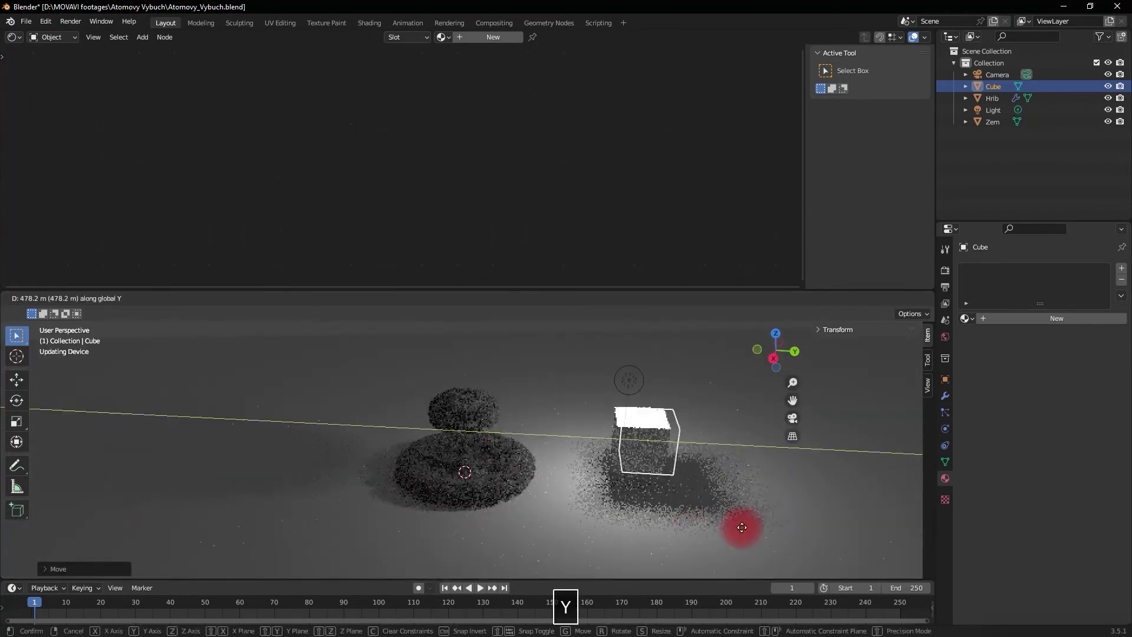
{"action": "left_click", "coordinate": [737, 525]}
- Rename the cube to Ovladac_kour
{"action": "key", "text": "F2"}
{"action": "type", "text": "O"}
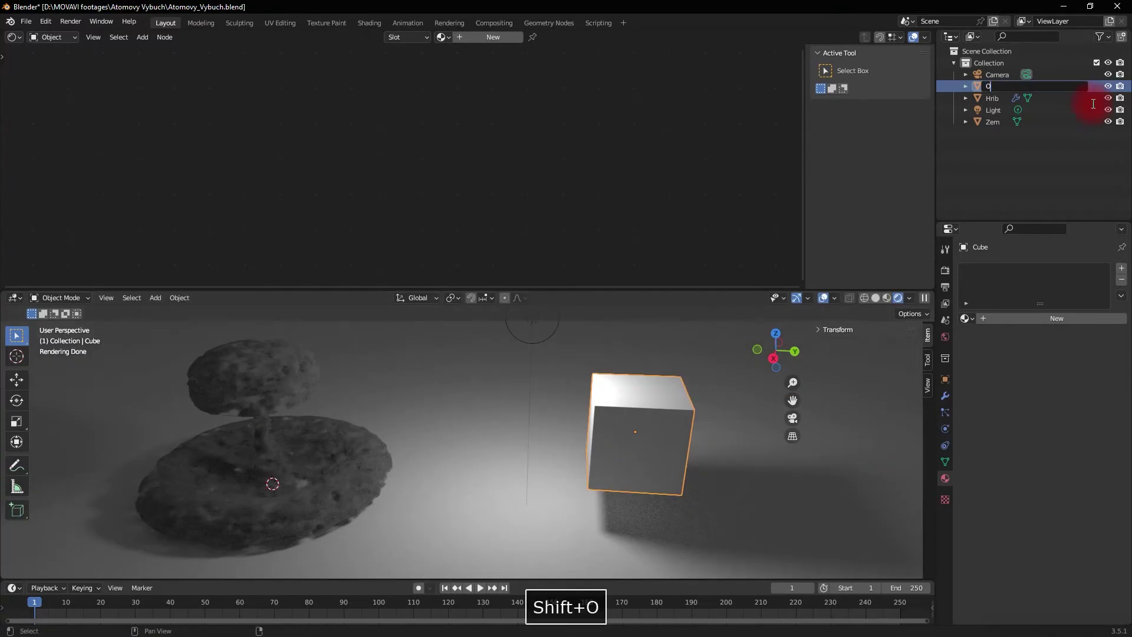
{"action": "type", "text": "vladac_kour"}
{"action": "key", "text": "BackSpace"}
{"action": "key", "text": "BackSpace"}
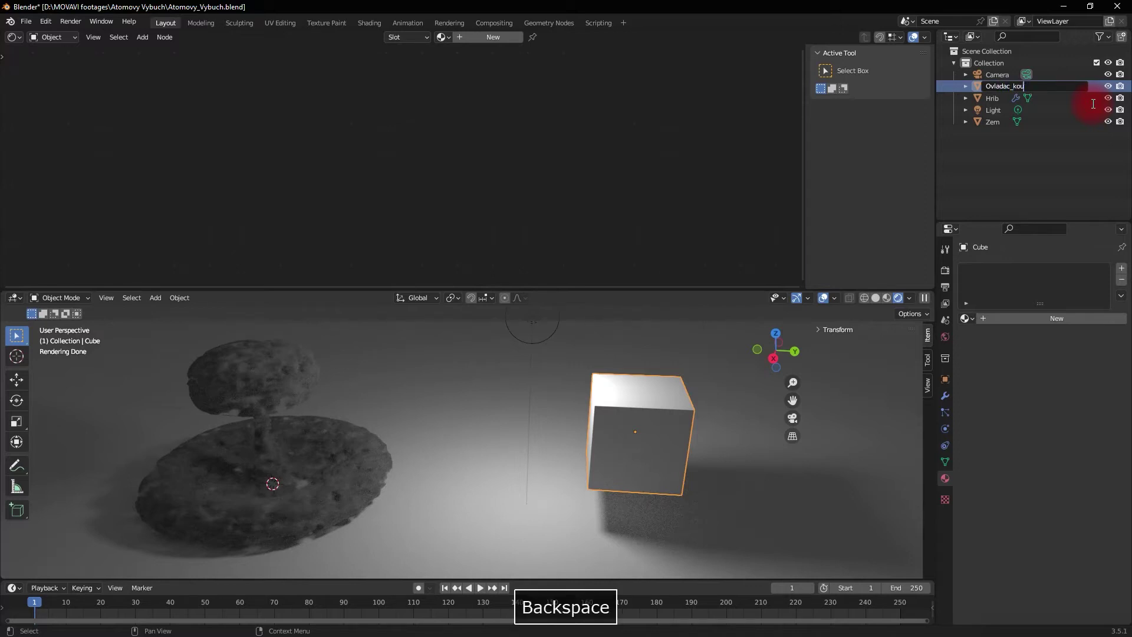
{"action": "type", "text": "r"}
{"action": "key", "text": "Return"}
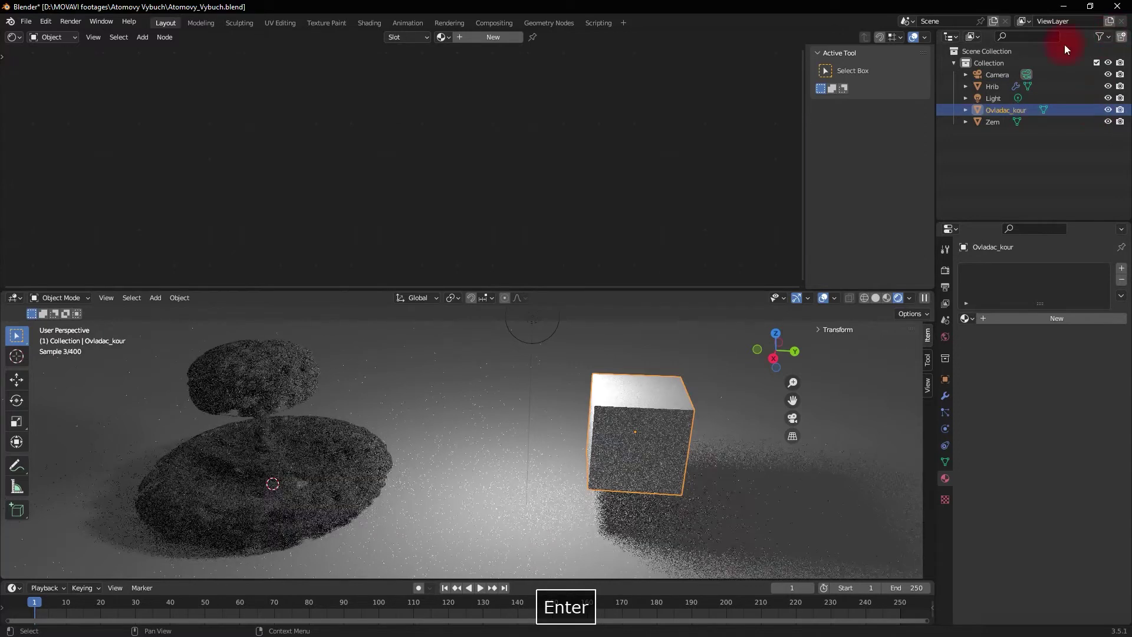
- Add a Texture Coordinate node left of Hrib's Noise Texture
{"action": "left_click", "coordinate": [996, 86]}
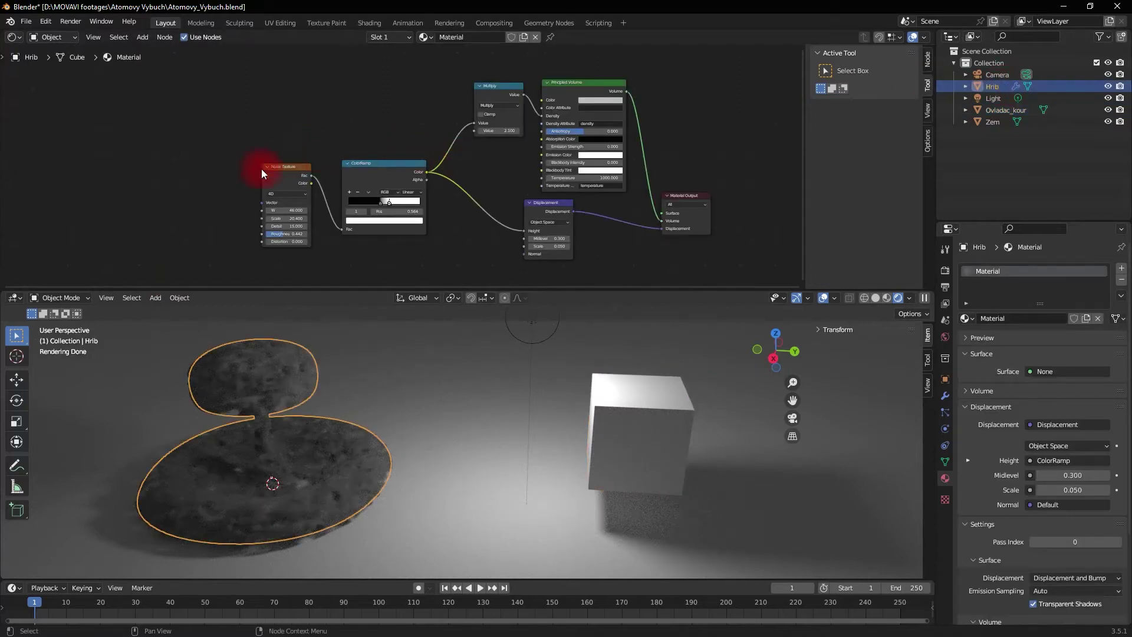
{"action": "mouse_move", "coordinate": [213, 186]}
{"action": "middle_mouse_down"}
{"action": "mouse_move", "coordinate": [480, 152]}
{"action": "mouse_move", "coordinate": [451, 148]}
{"action": "middle_mouse_up"}
{"action": "scroll", "coordinate": [517, 154], "scroll_direction": "up", "scroll_amount": 2}
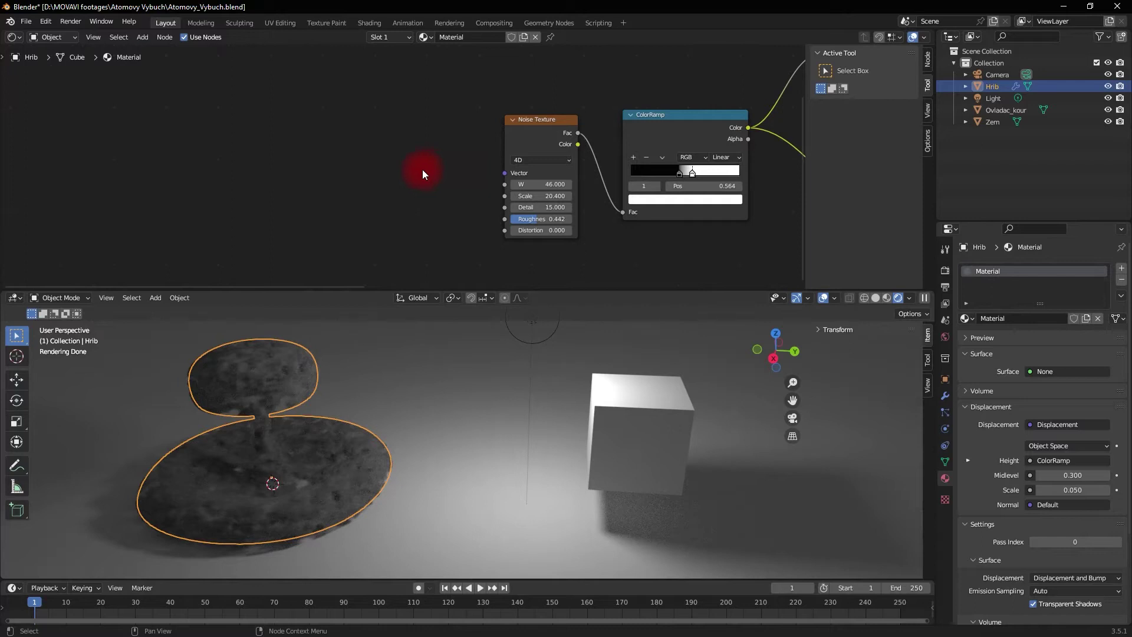
{"action": "key", "text": "shift+a"}
{"action": "left_click", "coordinate": [391, 154]}
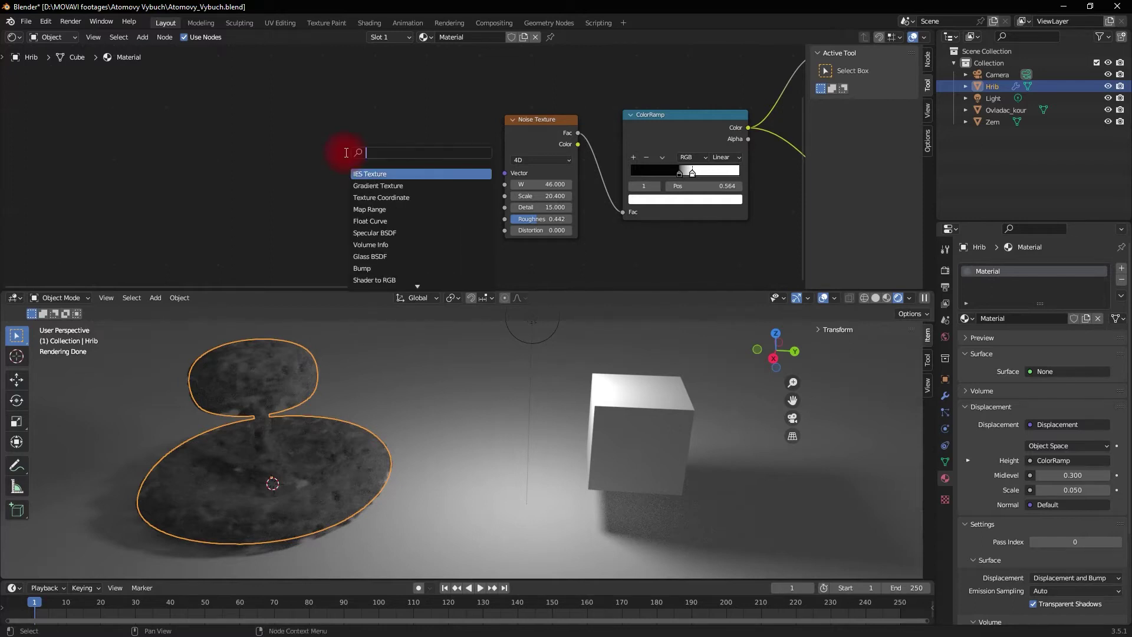
{"action": "type", "text": "texture co"}
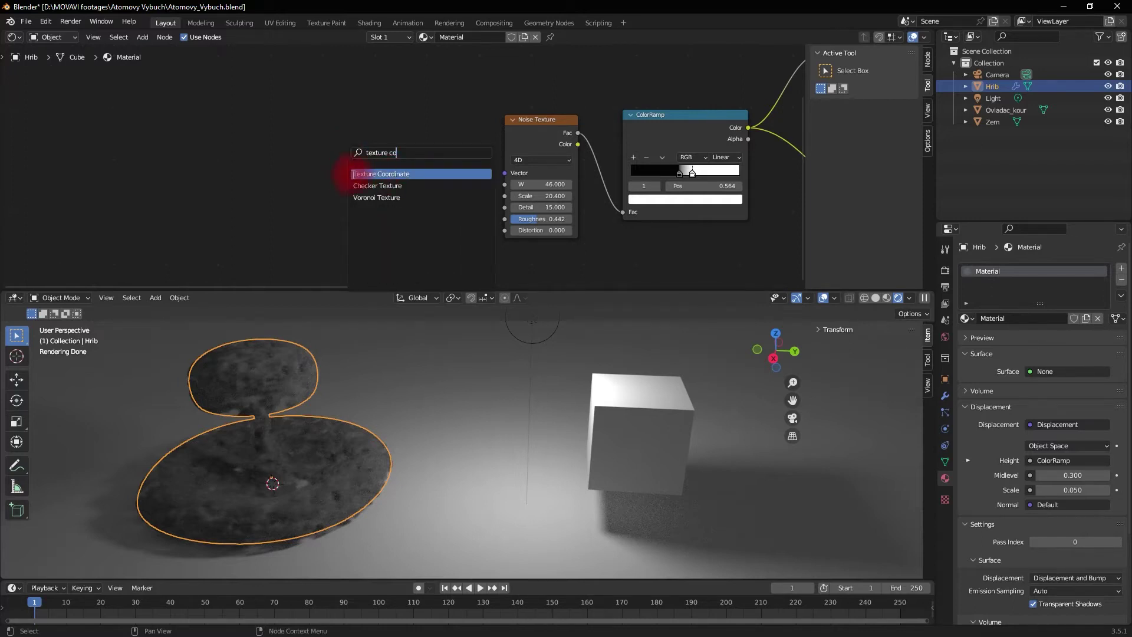
{"action": "left_click", "coordinate": [407, 173]}
{"action": "left_click", "coordinate": [384, 201]}
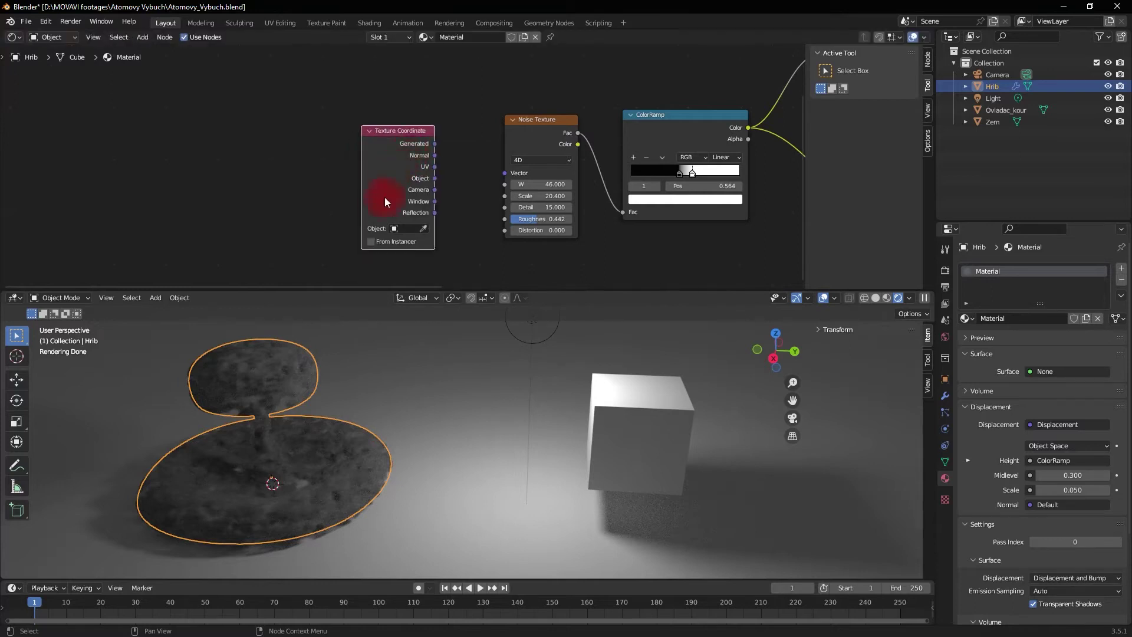
- Feed Object coordinates from Ovladac_kour into the noise Vector and save the file
{"action": "left_click_drag", "start_coordinate": [434, 178], "coordinate": [500, 172]}
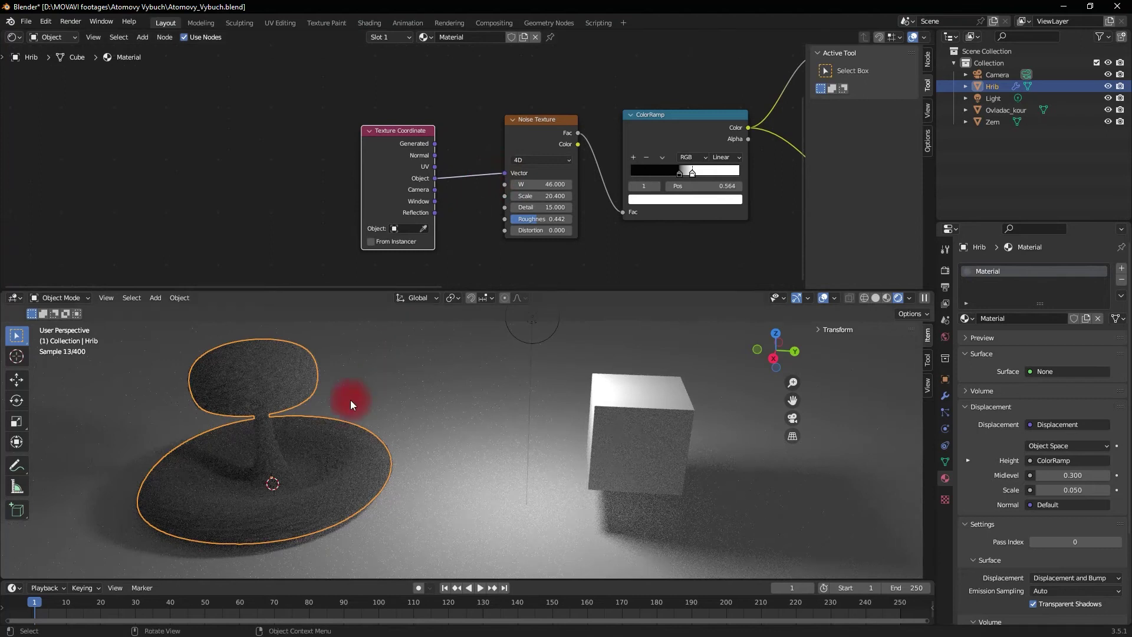
{"action": "middle_click_drag", "start_coordinate": [350, 400], "coordinate": [389, 221]}
{"action": "left_click", "coordinate": [392, 228]}
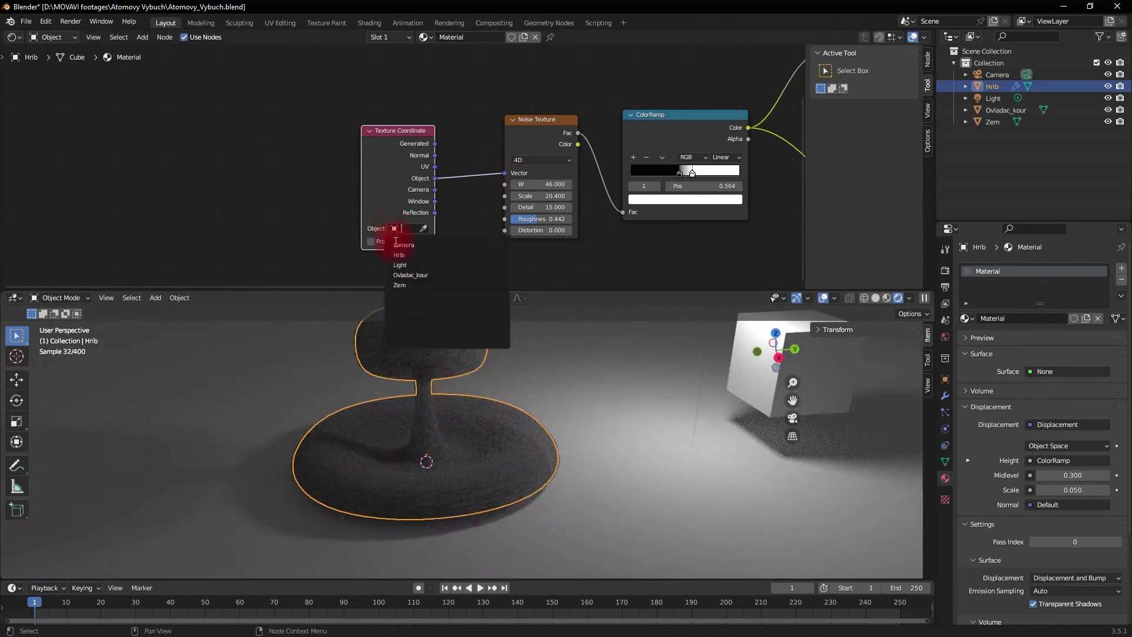
{"action": "left_click", "coordinate": [414, 275]}
{"action": "key", "text": "ctrl+s"}
- Select the Ovladac_kour cube and start moving it along Z
{"action": "left_click", "coordinate": [748, 381]}
{"action": "key", "text": "g"}
{"action": "key", "text": "z"}
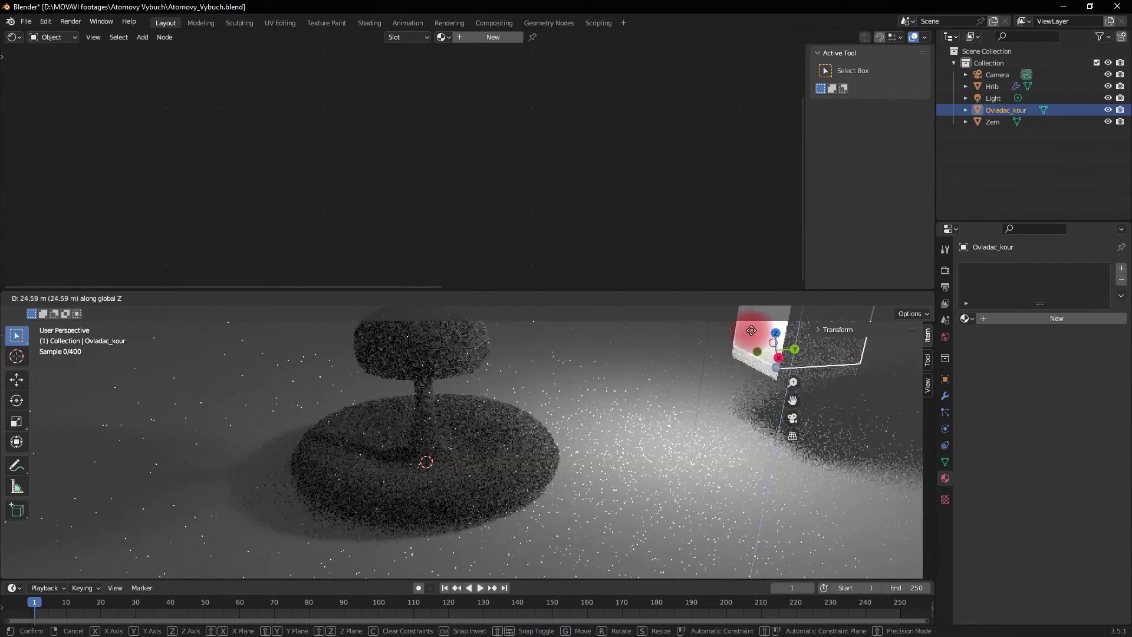
- Confirm the Ovladac_kour cube at its raised position
{"action": "left_click", "coordinate": [730, 404]}
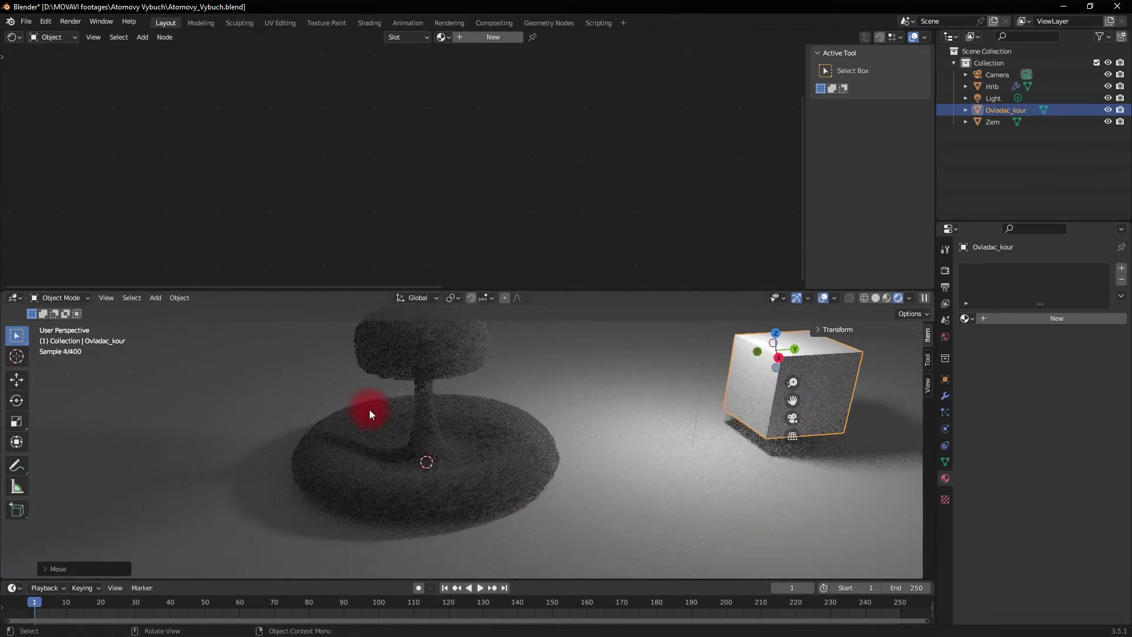
{"action": "scroll", "coordinate": [369, 409], "scroll_direction": "up", "scroll_amount": 5}
{"action": "scroll", "coordinate": [407, 413], "scroll_direction": "down", "scroll_amount": 5}
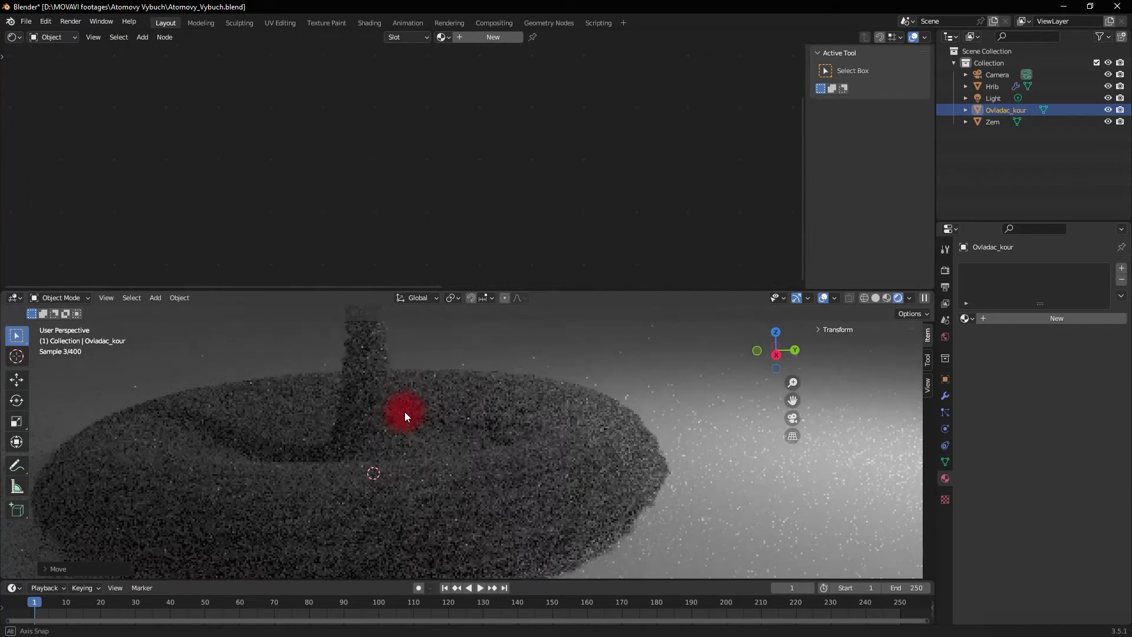
- Retune Hrib's noise W and Scale, lower the Multiply value, and shift the ColorRamp stop
{"action": "left_click", "coordinate": [501, 447]}
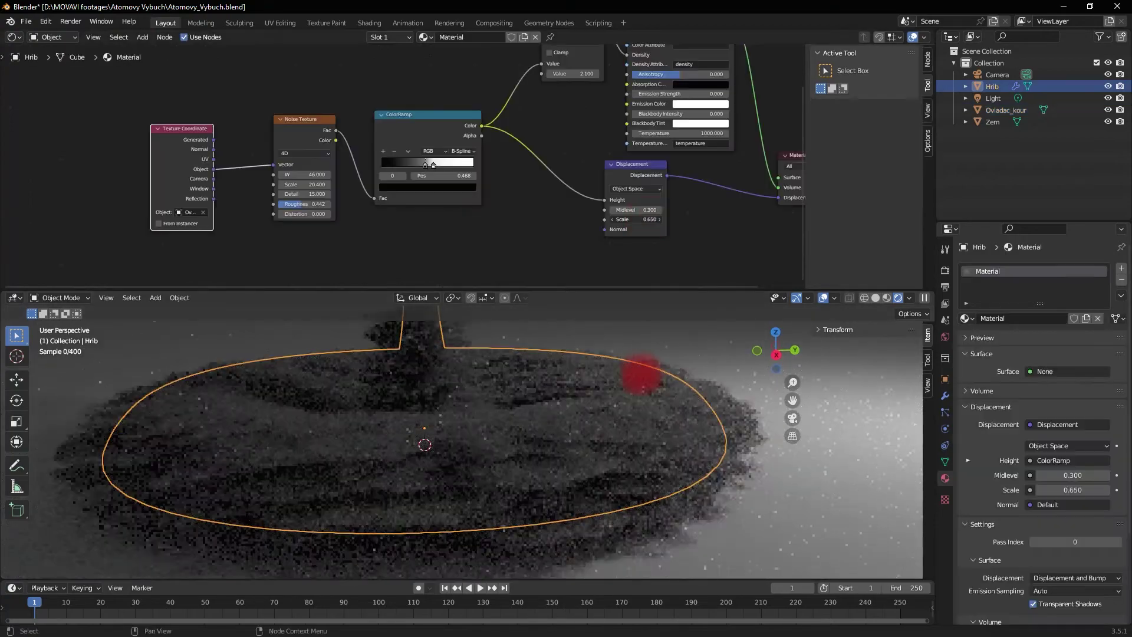
{"action": "middle_click_drag", "start_coordinate": [591, 122], "coordinate": [625, 157]}
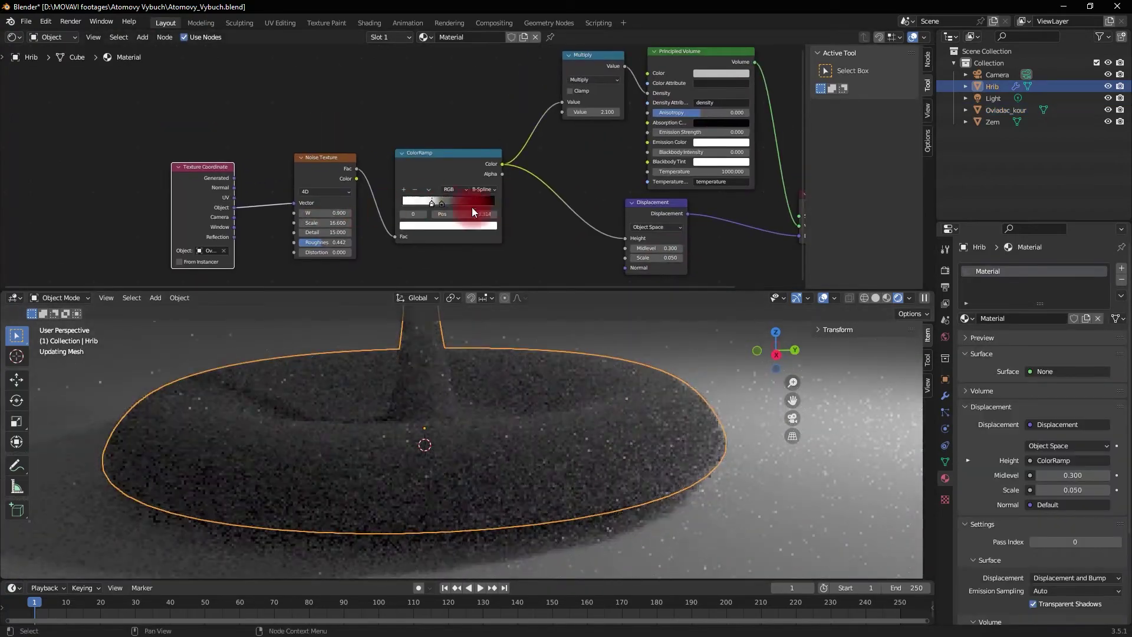
{"action": "left_click_drag", "start_coordinate": [471, 207], "coordinate": [446, 203]}
{"action": "middle_click_drag", "start_coordinate": [446, 354], "coordinate": [404, 429], "text": "shift"}
{"action": "left_click_drag", "start_coordinate": [592, 112], "coordinate": [599, 126]}
- Move the Texture Coordinate node to tidy the graph, then select Zem and orbit
{"action": "scroll", "coordinate": [411, 455], "scroll_direction": "up", "scroll_amount": 4}
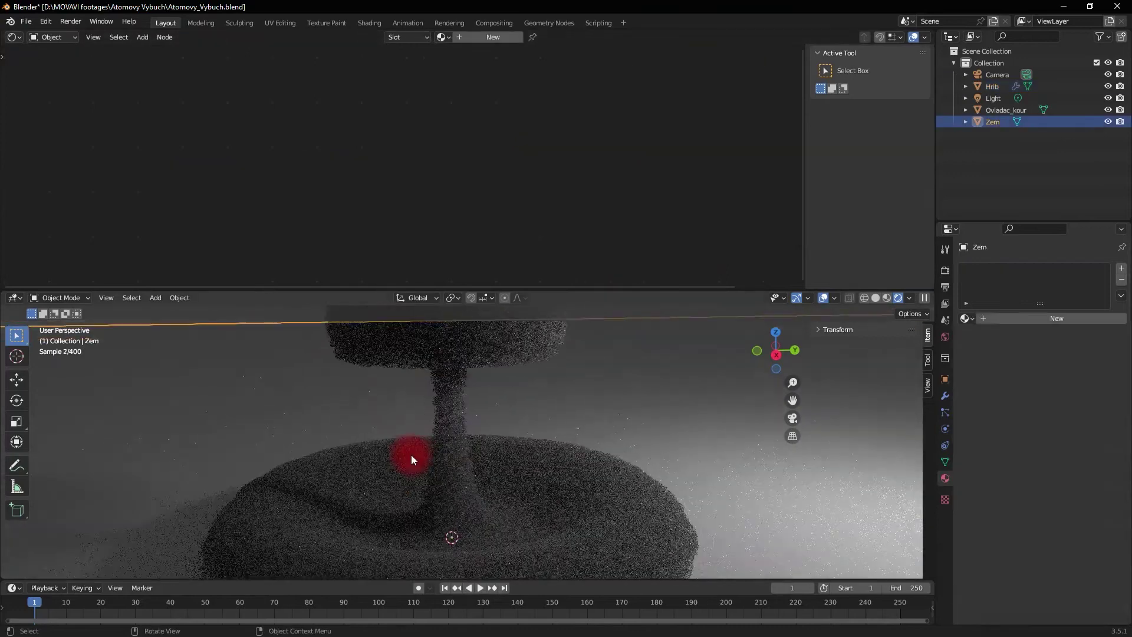
{"action": "mouse_move", "coordinate": [199, 165]}
{"action": "left_mouse_down"}
{"action": "mouse_move", "coordinate": [146, 147]}
{"action": "mouse_move", "coordinate": [101, 152]}
{"action": "left_mouse_up"}
{"action": "scroll", "coordinate": [313, 94], "scroll_direction": "down", "scroll_amount": 2}
{"action": "left_click_drag", "start_coordinate": [449, 88], "coordinate": [439, 70]}
{"action": "left_click", "coordinate": [363, 175]}
{"action": "left_click", "coordinate": [613, 500]}
{"action": "mouse_move", "coordinate": [614, 500]}
{"action": "middle_mouse_down"}
{"action": "mouse_move", "coordinate": [467, 253]}
{"action": "mouse_move", "coordinate": [610, 253]}
{"action": "mouse_move", "coordinate": [561, 225]}
{"action": "middle_mouse_up"}
- Maximize the 3D viewport to fill the window
{"action": "key", "text": "ctrl+space"}
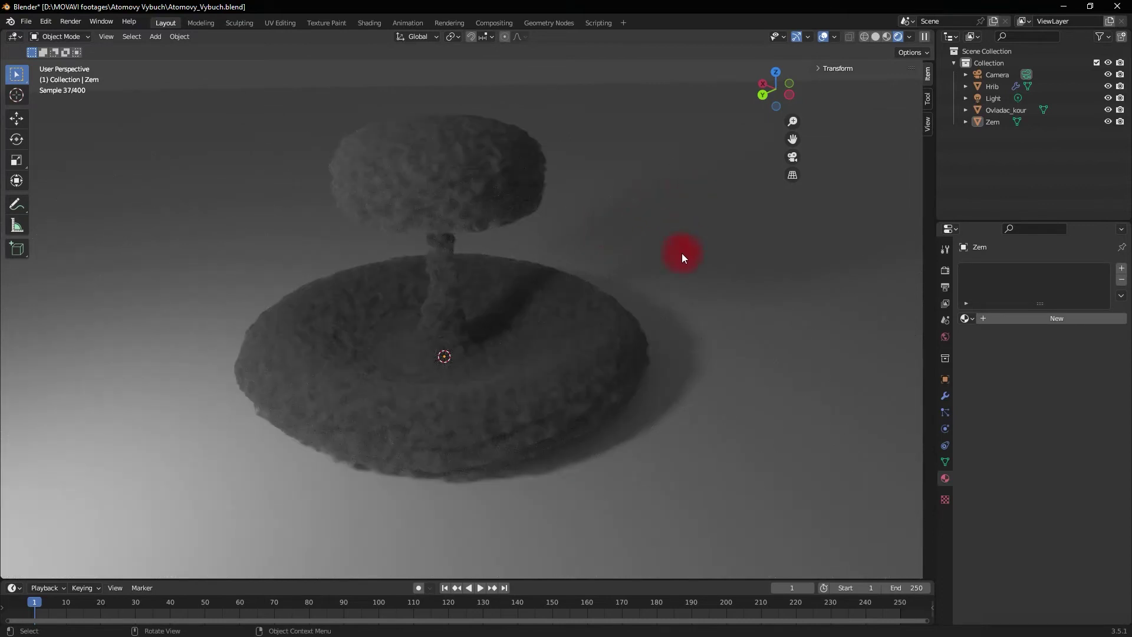
{"action": "scroll", "coordinate": [649, 262], "scroll_direction": "up", "scroll_amount": 2}
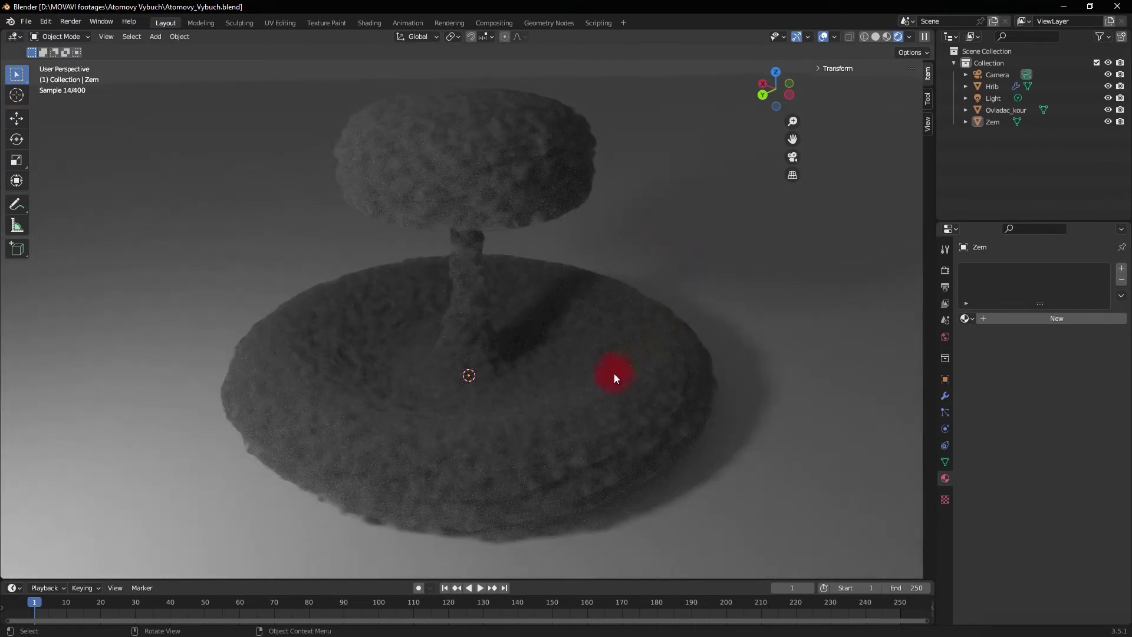
{"action": "scroll", "coordinate": [433, 263], "scroll_direction": "down", "scroll_amount": 4}
{"action": "scroll", "coordinate": [429, 267], "scroll_direction": "up", "scroll_amount": 1}
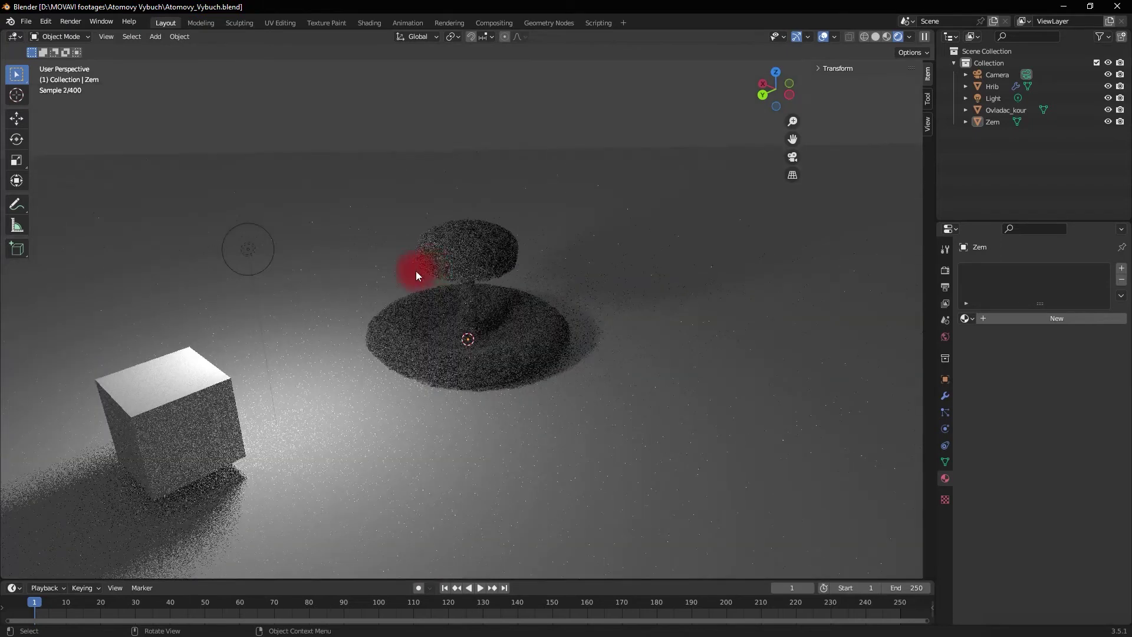
- Scale the Ovladac_kour cube slightly larger and raise it along Z
{"action": "left_click", "coordinate": [399, 357]}
{"action": "scroll", "coordinate": [398, 356], "scroll_direction": "up", "scroll_amount": 1}
{"action": "key", "text": "s"}
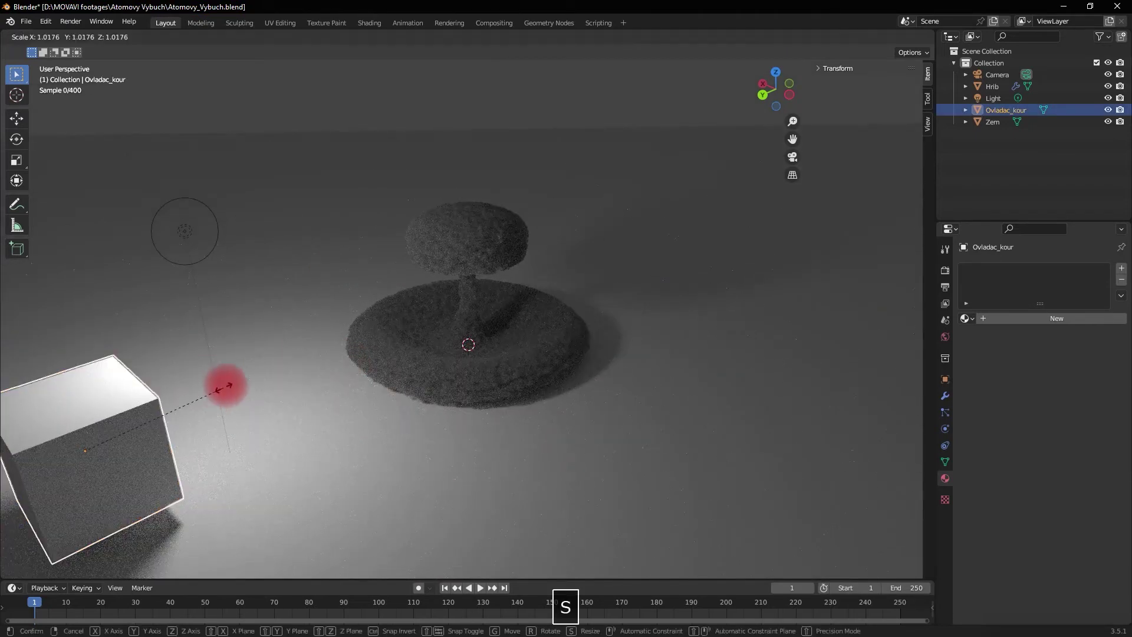
{"action": "left_click", "coordinate": [238, 375]}
{"action": "key", "text": "g"}
{"action": "key", "text": "z"}
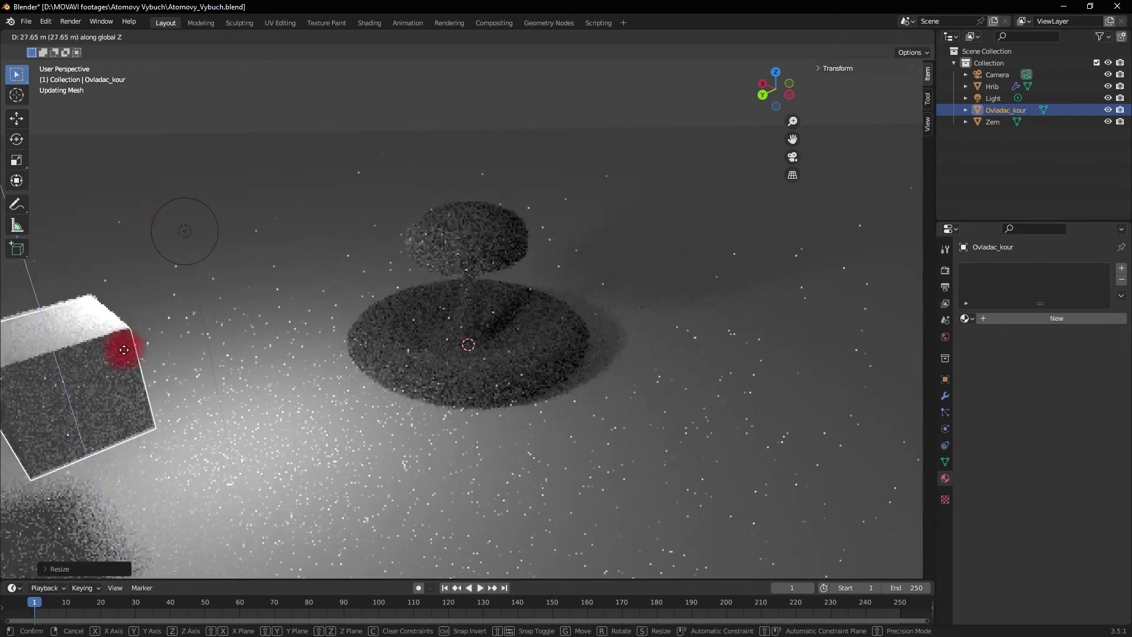
{"action": "left_click", "coordinate": [95, 407]}
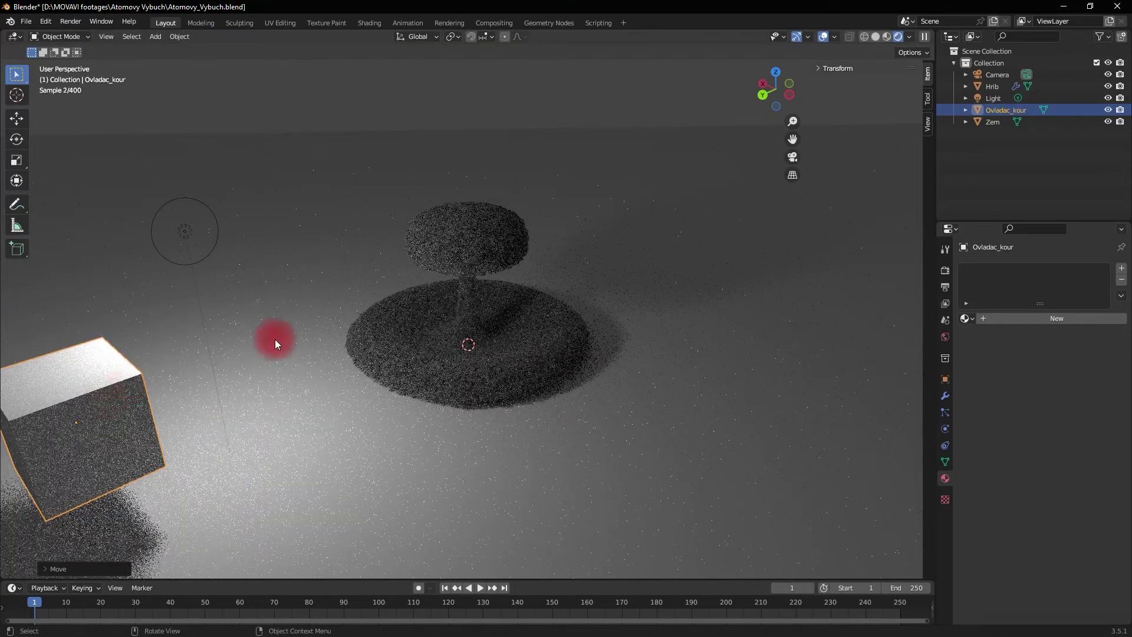
{"action": "left_click", "coordinate": [703, 238]}
{"action": "scroll", "coordinate": [703, 239], "scroll_direction": "up", "scroll_amount": 3}
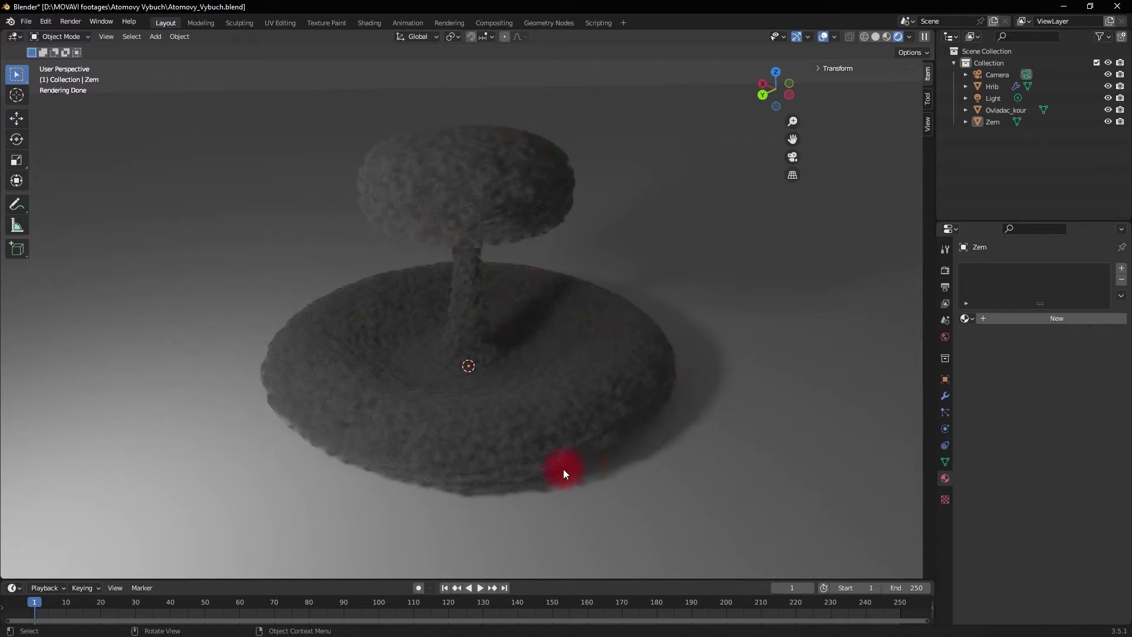
- Add a Displace modifier to the Hrib mushroom
{"action": "left_click", "coordinate": [995, 86]}
{"action": "left_click", "coordinate": [945, 395]}
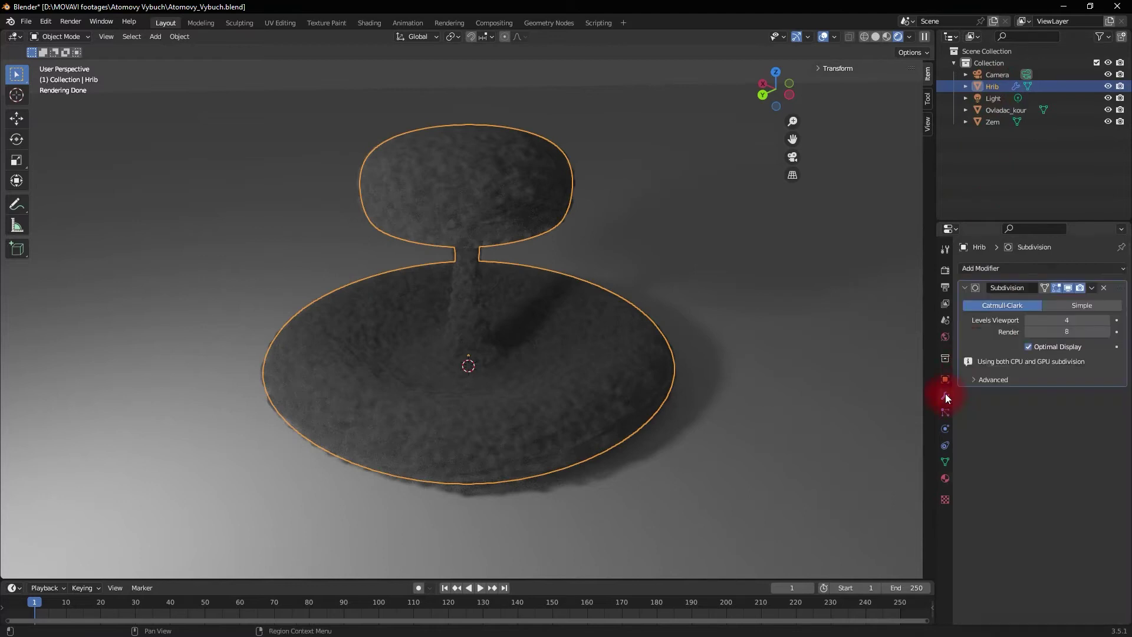
{"action": "left_click", "coordinate": [997, 268]}
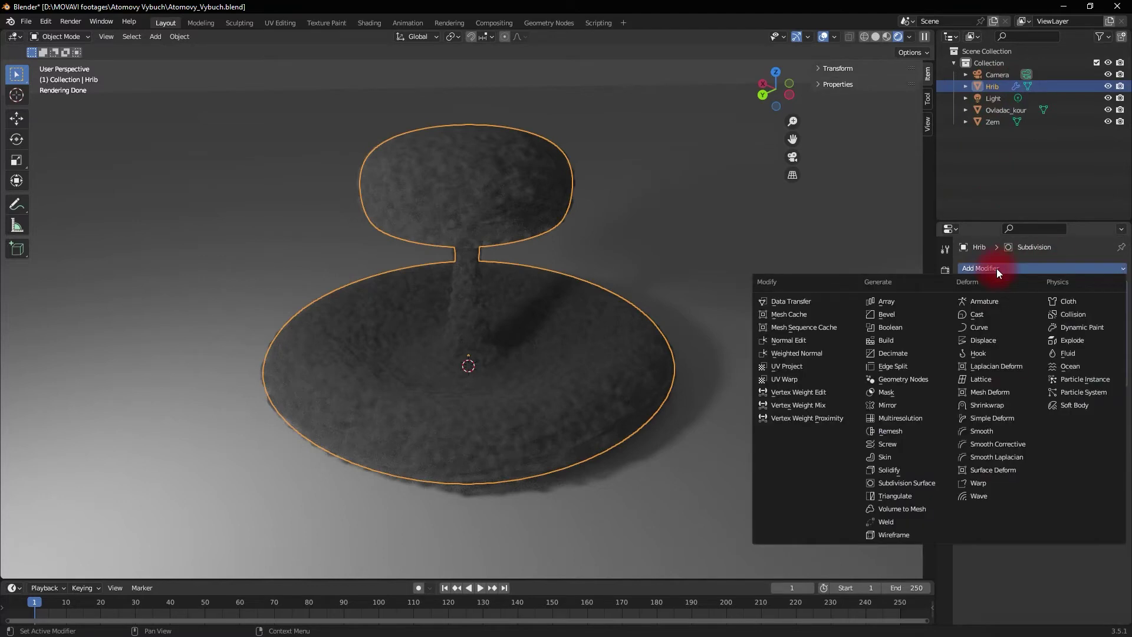
{"action": "left_click", "coordinate": [981, 339]}
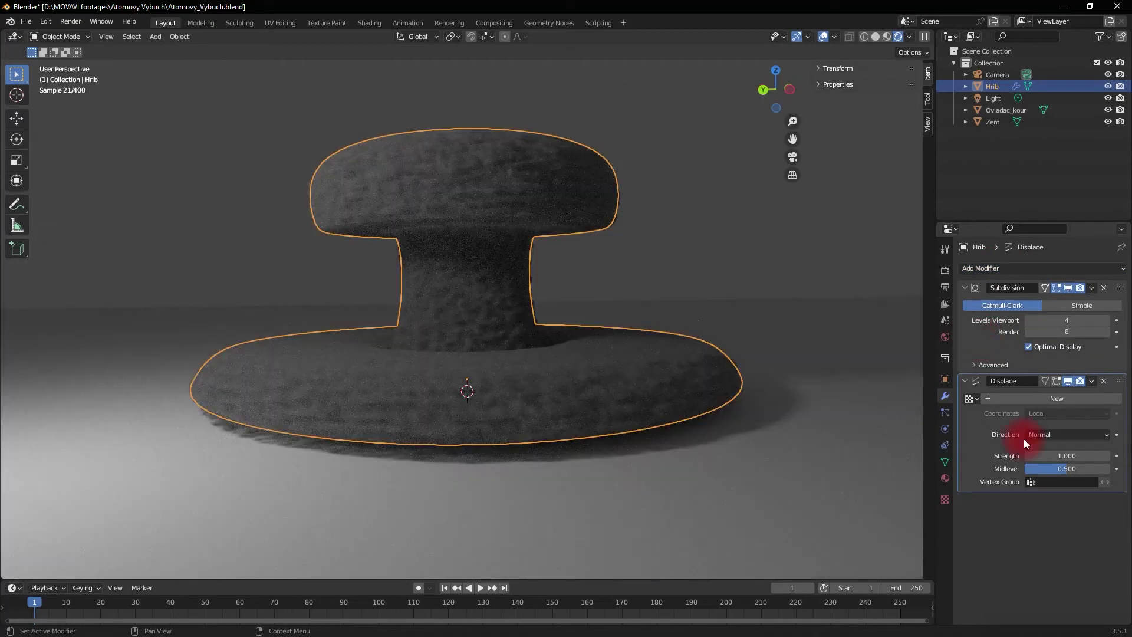
- Set the Displace Strength to 4.700 and drag Midlevel to 0.963
{"action": "left_click", "coordinate": [1062, 456]}
{"action": "type", "text": "4"}
{"action": "key", "text": "Return"}
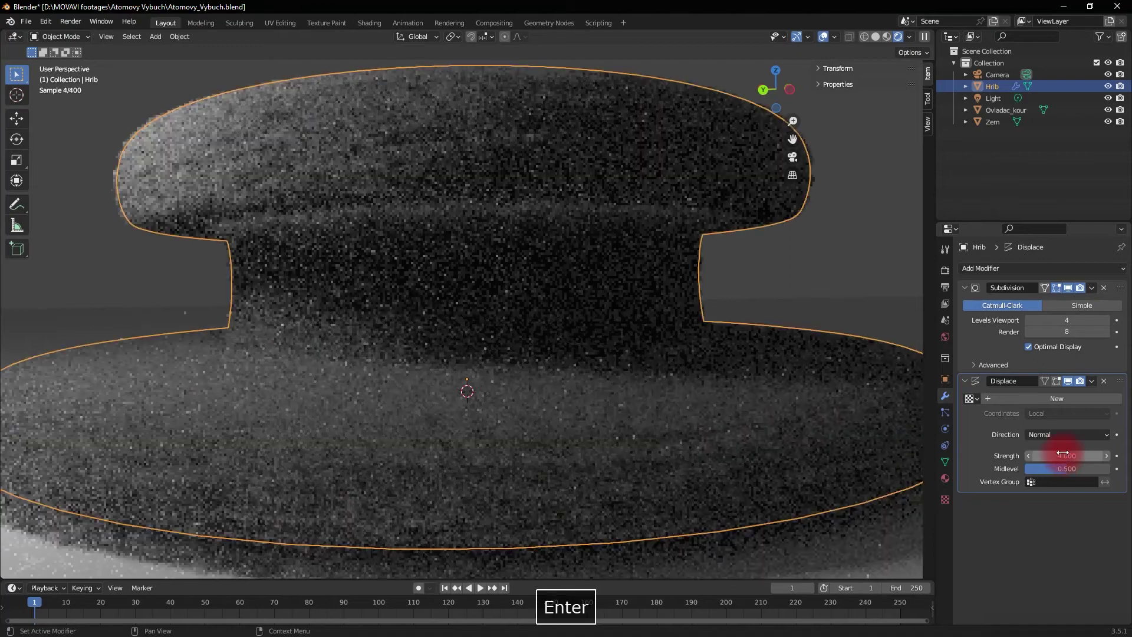
{"action": "left_click", "coordinate": [1059, 452]}
{"action": "type", "text": "3"}
{"action": "key", "text": "Return"}
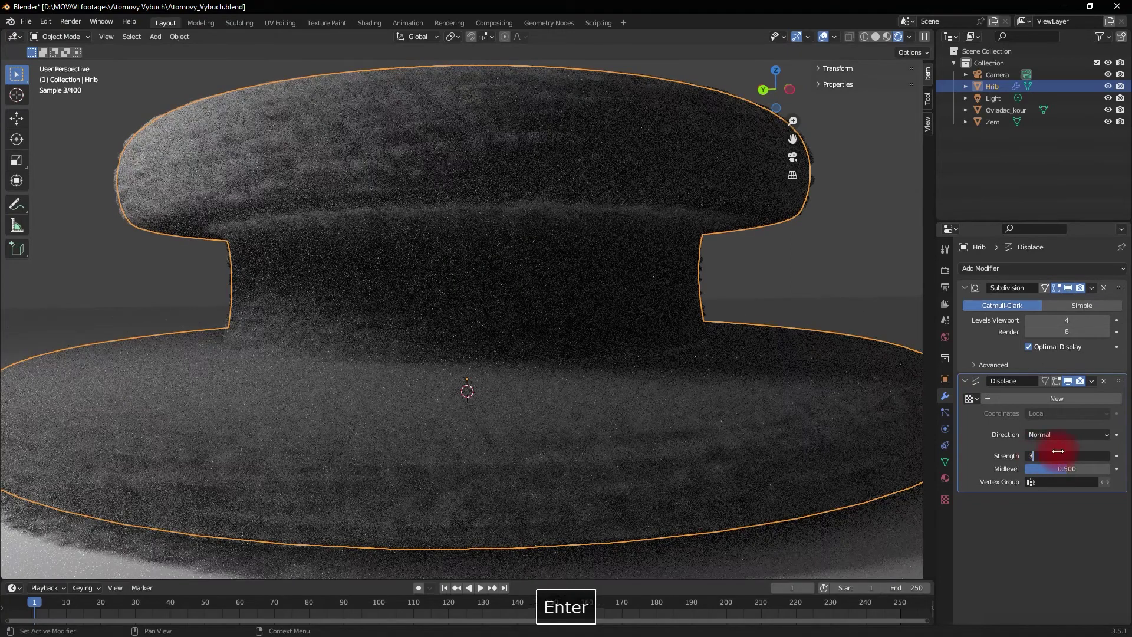
{"action": "left_click_drag", "start_coordinate": [1059, 468], "coordinate": [1101, 468]}
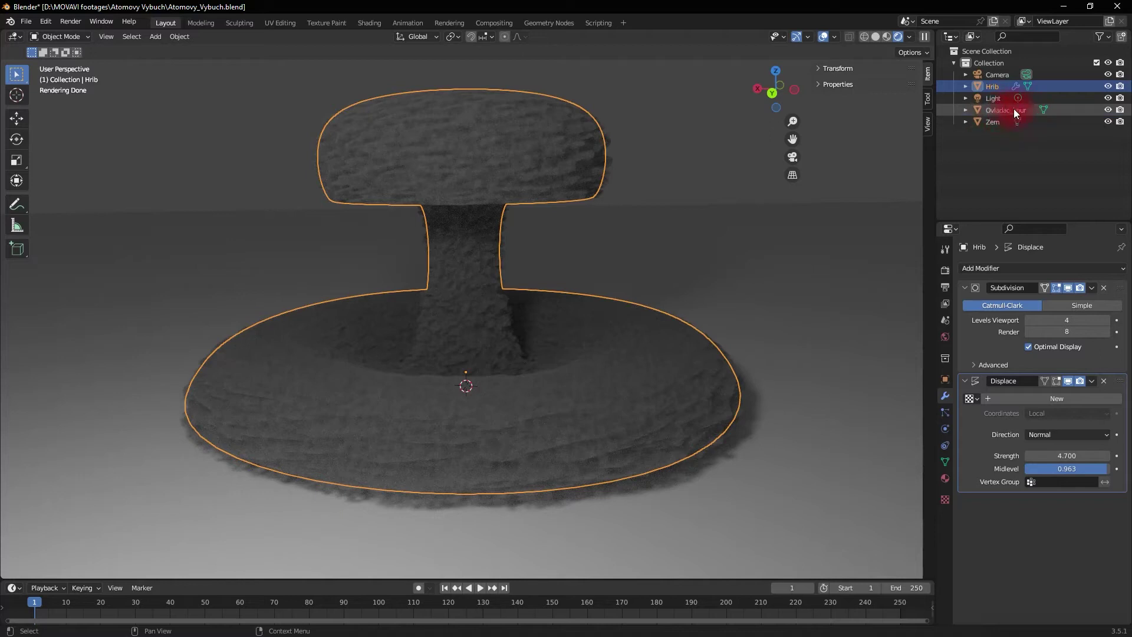
- Duplicate the Ovladac_kour cube and place the copy to its left along X
{"action": "left_click", "coordinate": [1001, 192]}
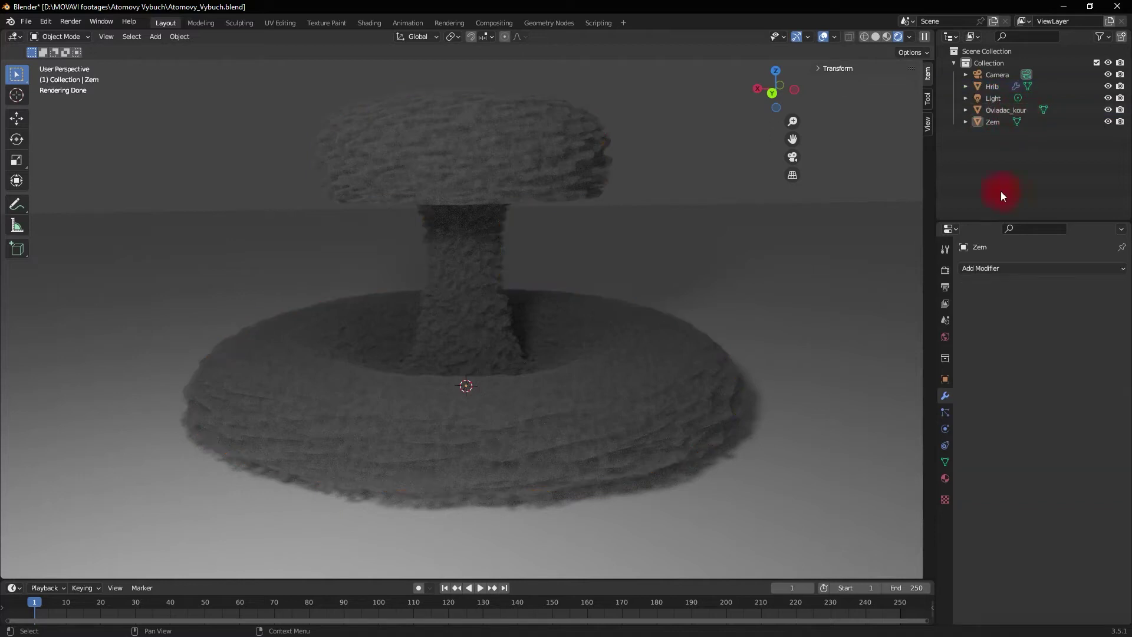
{"action": "left_click", "coordinate": [1006, 111]}
{"action": "scroll", "coordinate": [629, 256], "scroll_direction": "down", "scroll_amount": 5}
{"action": "scroll", "coordinate": [621, 267], "scroll_direction": "up", "scroll_amount": 2}
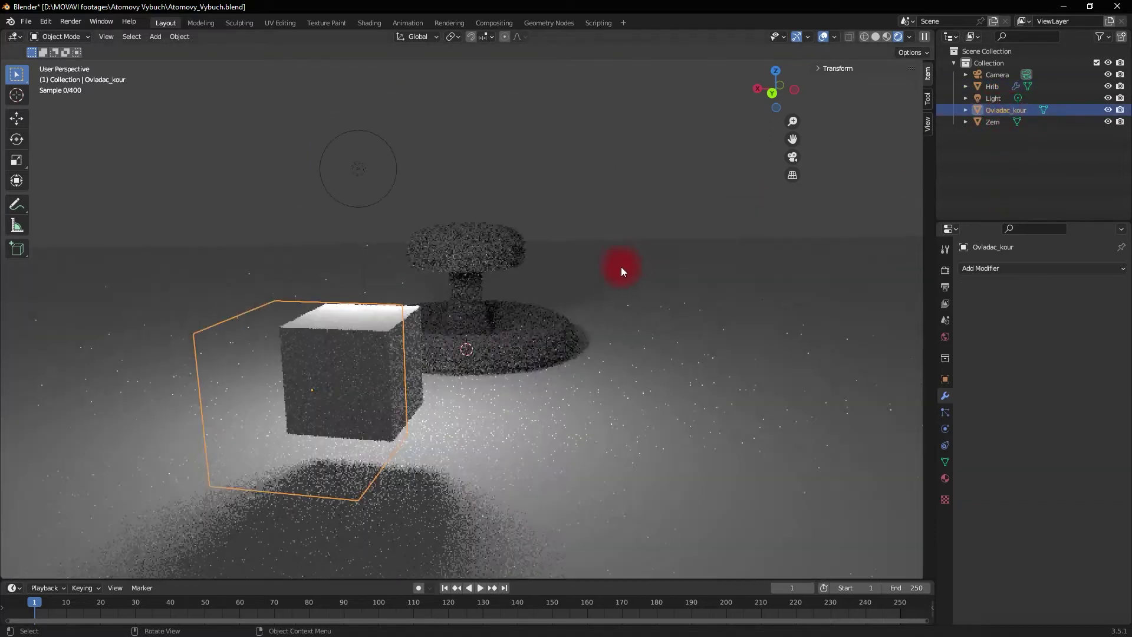
{"action": "key", "text": "shift+d"}
{"action": "key", "text": "x"}
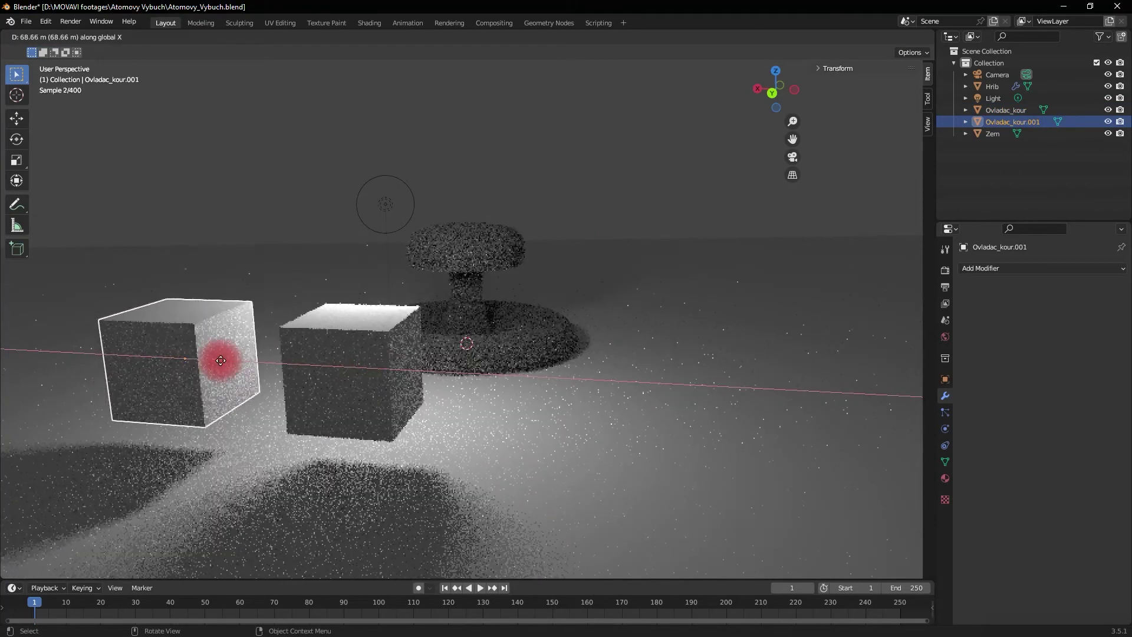
{"action": "left_click", "coordinate": [222, 355]}
- In Edit Mode, shift the copy's top vertices along X to slant the block
{"action": "key", "text": "Tab"}
{"action": "left_click", "coordinate": [171, 323]}
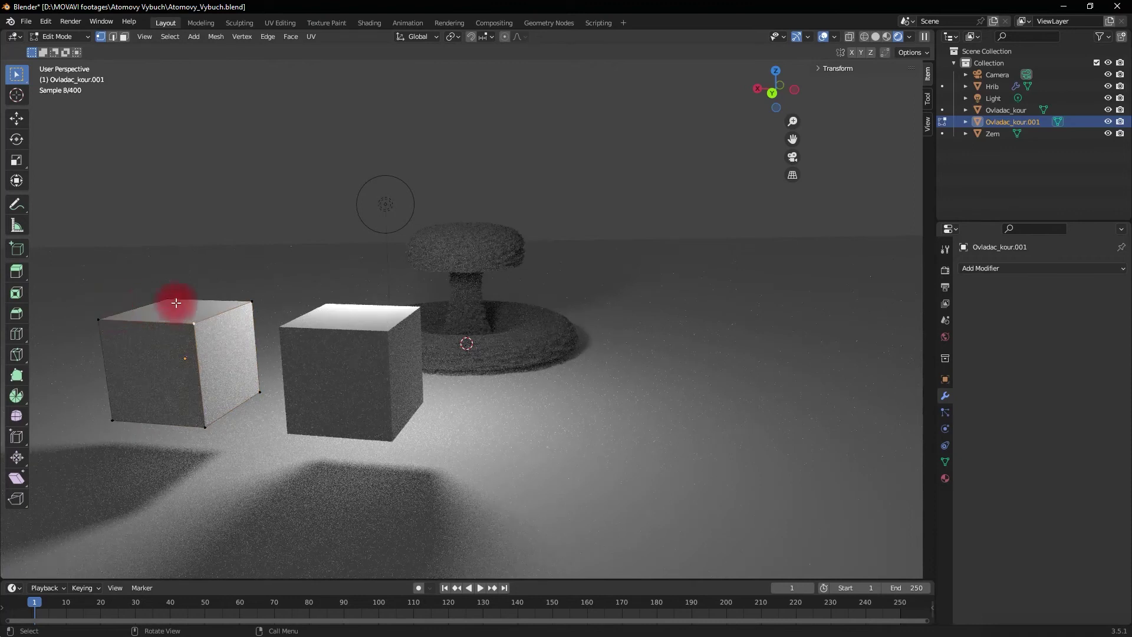
{"action": "left_click", "coordinate": [252, 303], "text": "shift"}
{"action": "key", "text": "g"}
{"action": "key", "text": "x"}
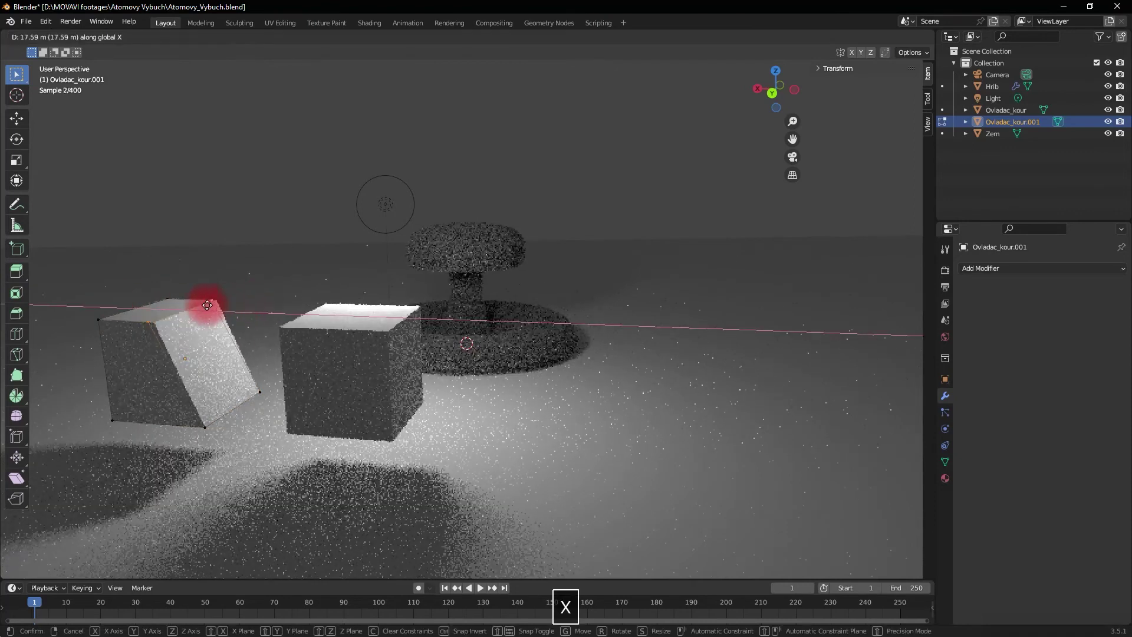
{"action": "left_click", "coordinate": [199, 304]}
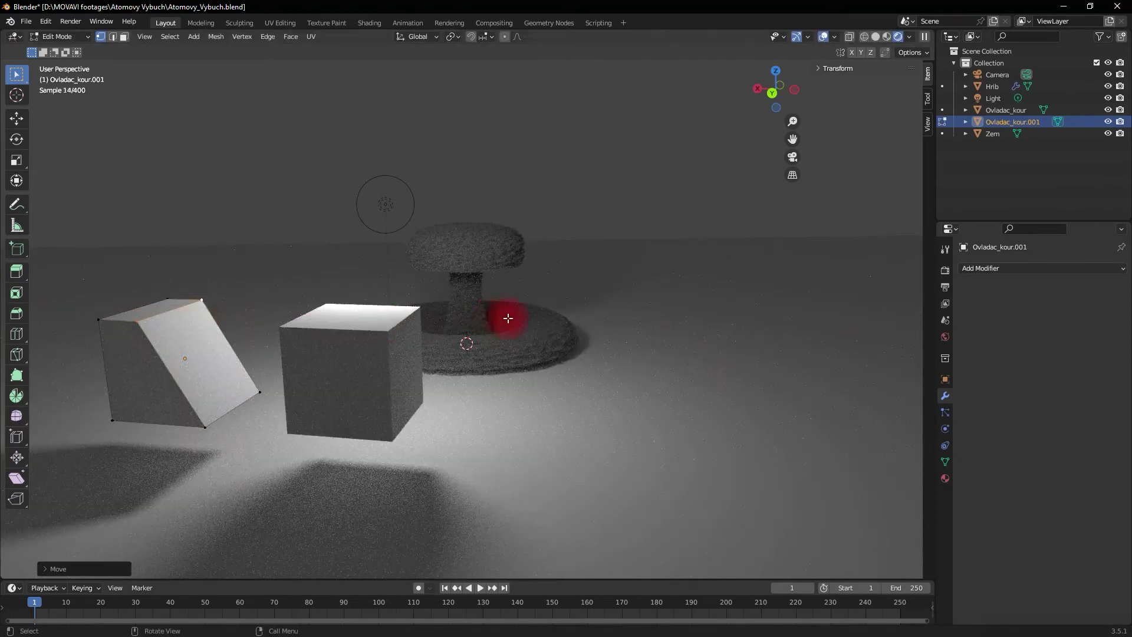
- Rename the copy Ovladac_kour.001 to Ovladac_diplace
{"action": "double_click", "coordinate": [1023, 121]}
{"action": "type", "text": "diplace"}
{"action": "key", "text": "Return"}
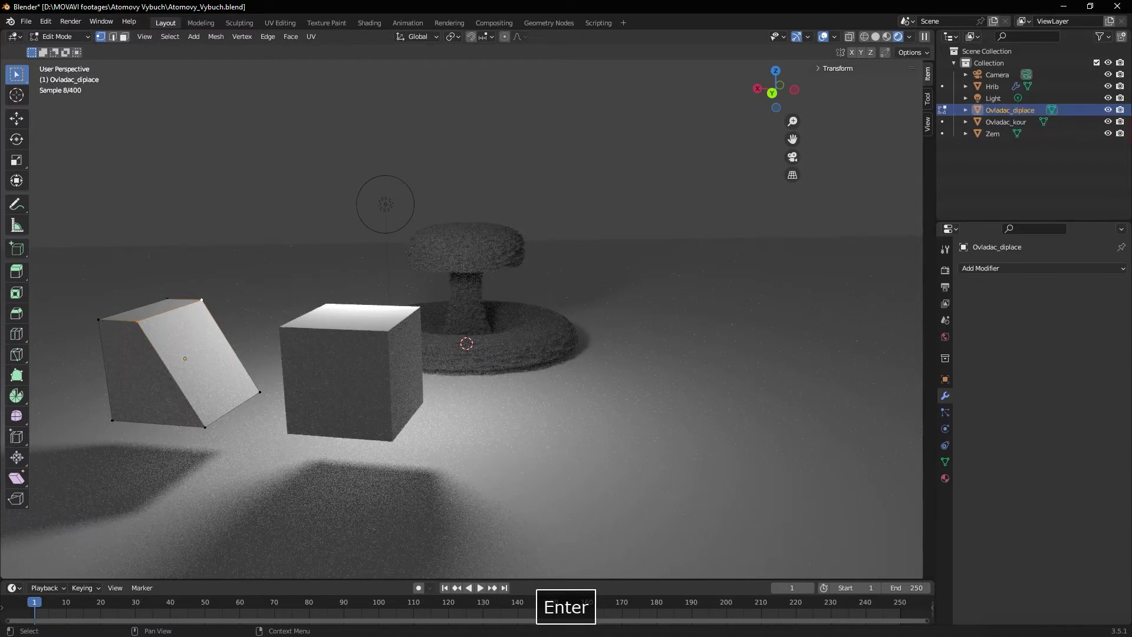
- Return Hrib to Object Mode and create a new texture for its Displace modifier
{"action": "left_click", "coordinate": [992, 86]}
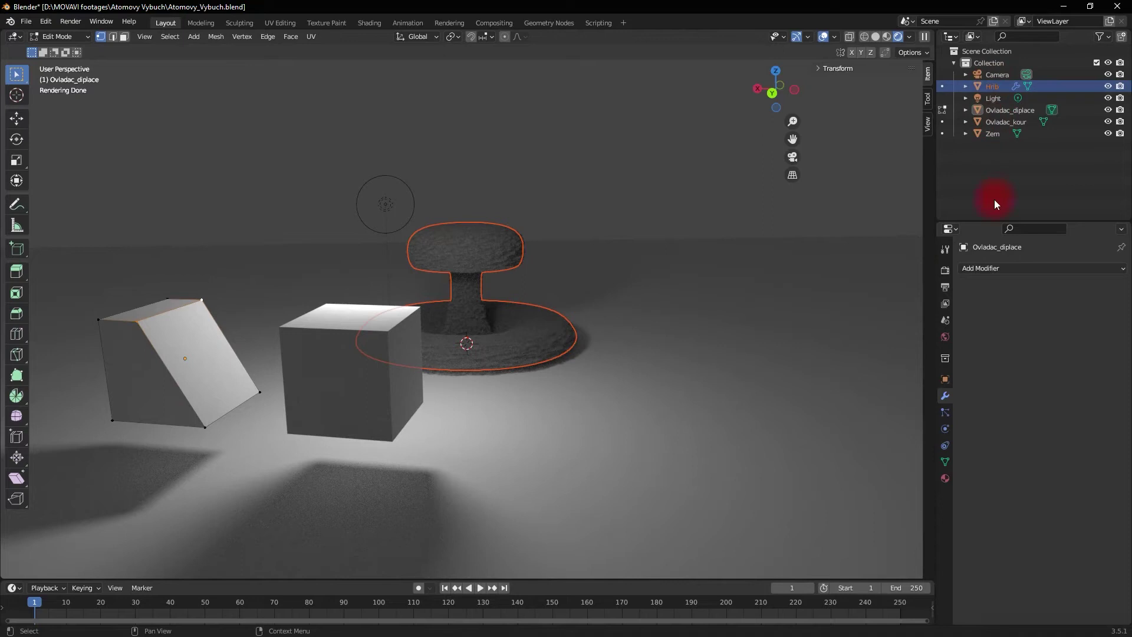
{"action": "key", "text": "Tab"}
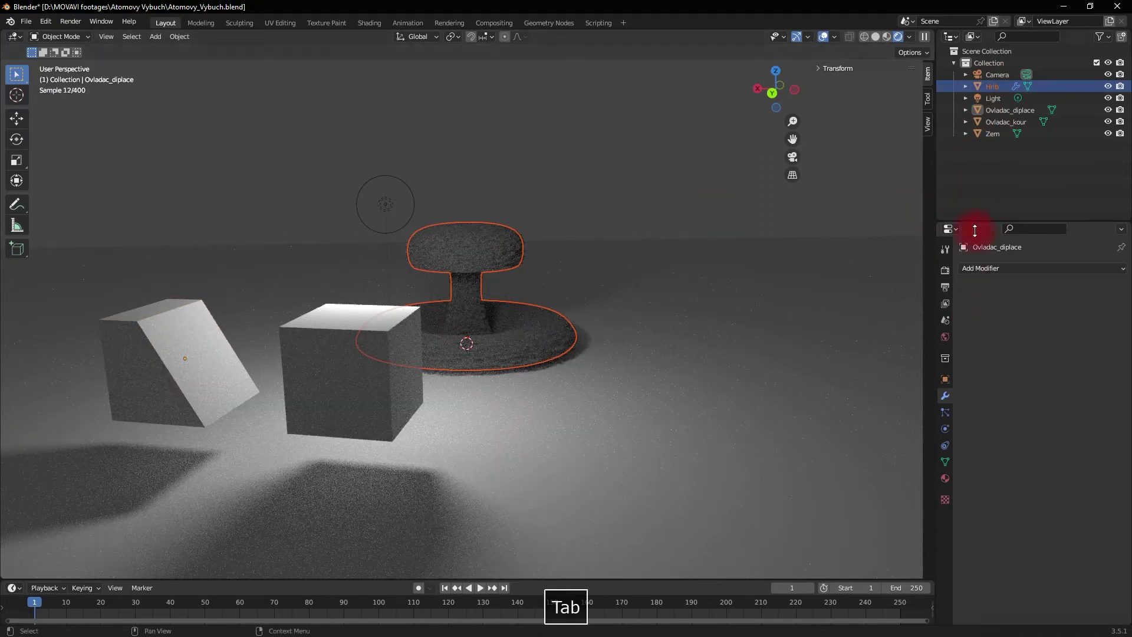
{"action": "left_click", "coordinate": [992, 89]}
{"action": "left_click", "coordinate": [1071, 377]}
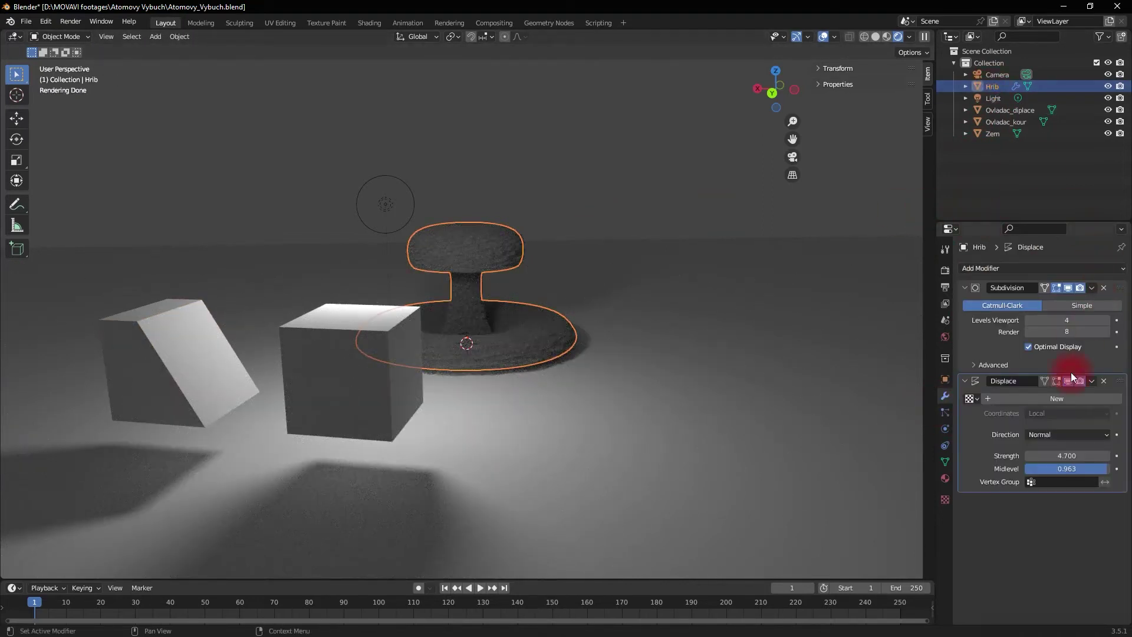
{"action": "left_click", "coordinate": [1032, 397]}
- Map the texture by Object coordinates from Ovladac_diplace, Strength -1.800 and Midlevel 0.112
{"action": "left_click", "coordinate": [1058, 412]}
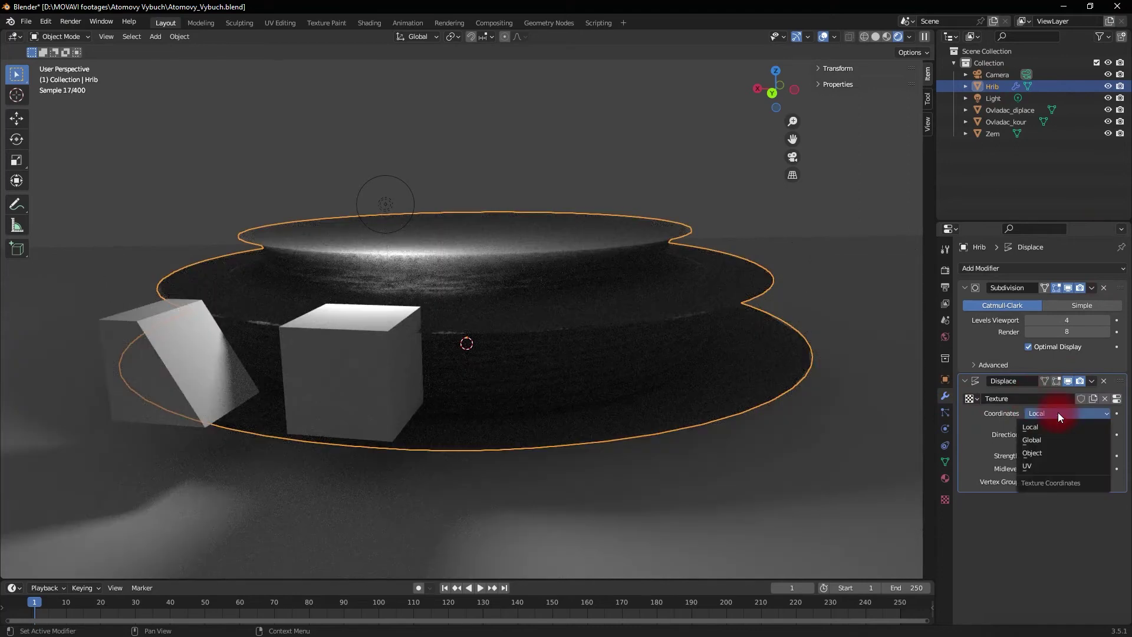
{"action": "left_click", "coordinate": [1038, 453]}
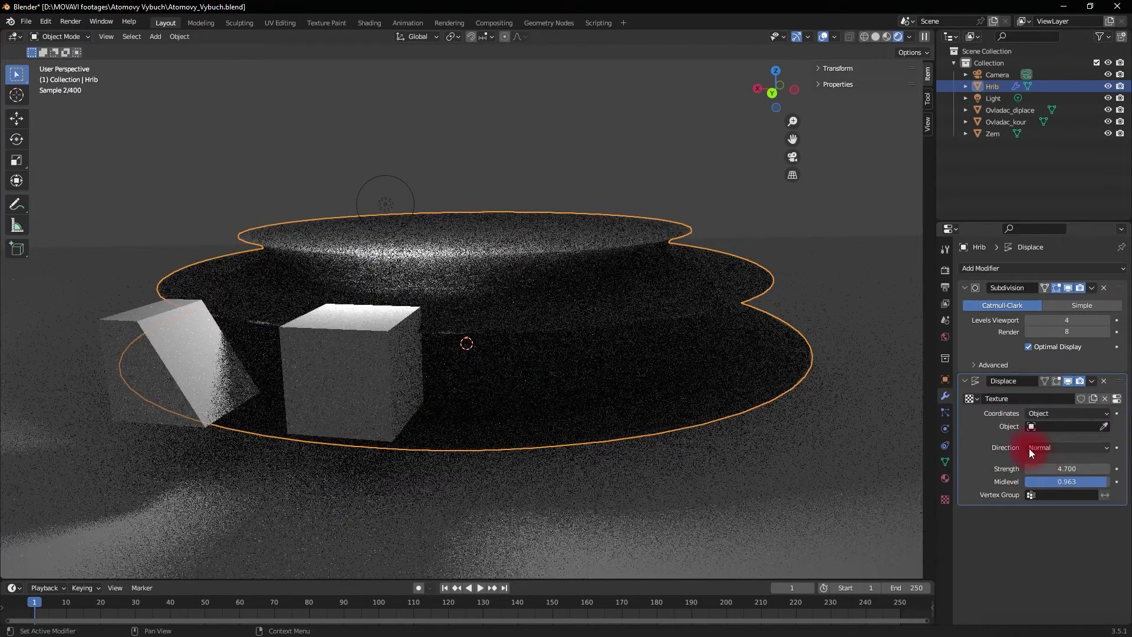
{"action": "left_click", "coordinate": [1059, 426]}
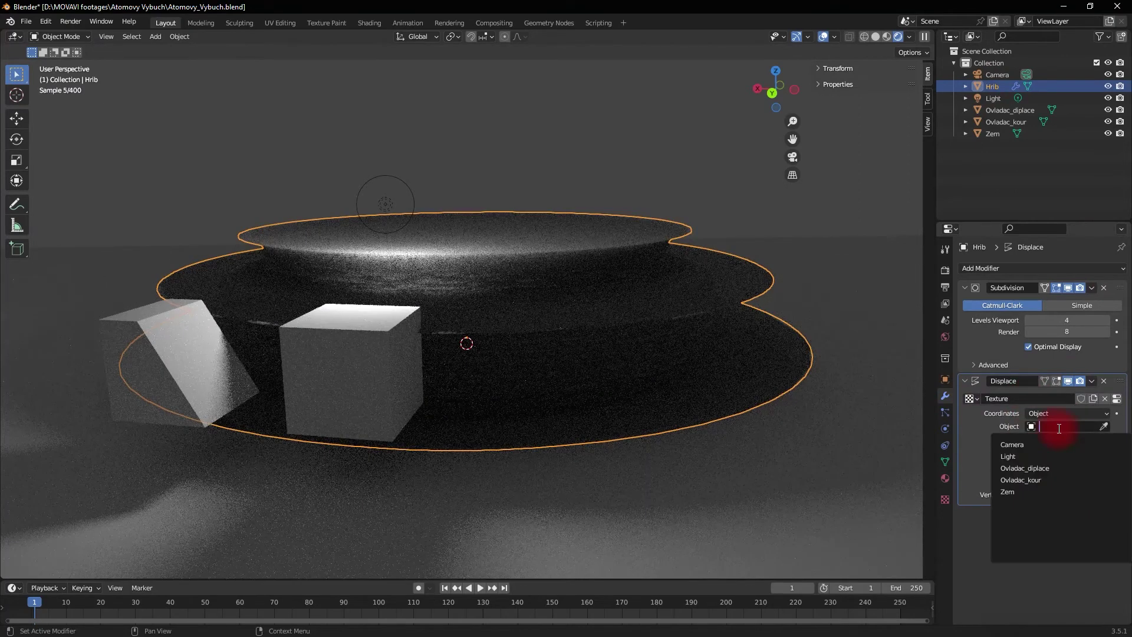
{"action": "left_click", "coordinate": [1040, 468]}
{"action": "left_click_drag", "start_coordinate": [1041, 468], "coordinate": [469, 316]}
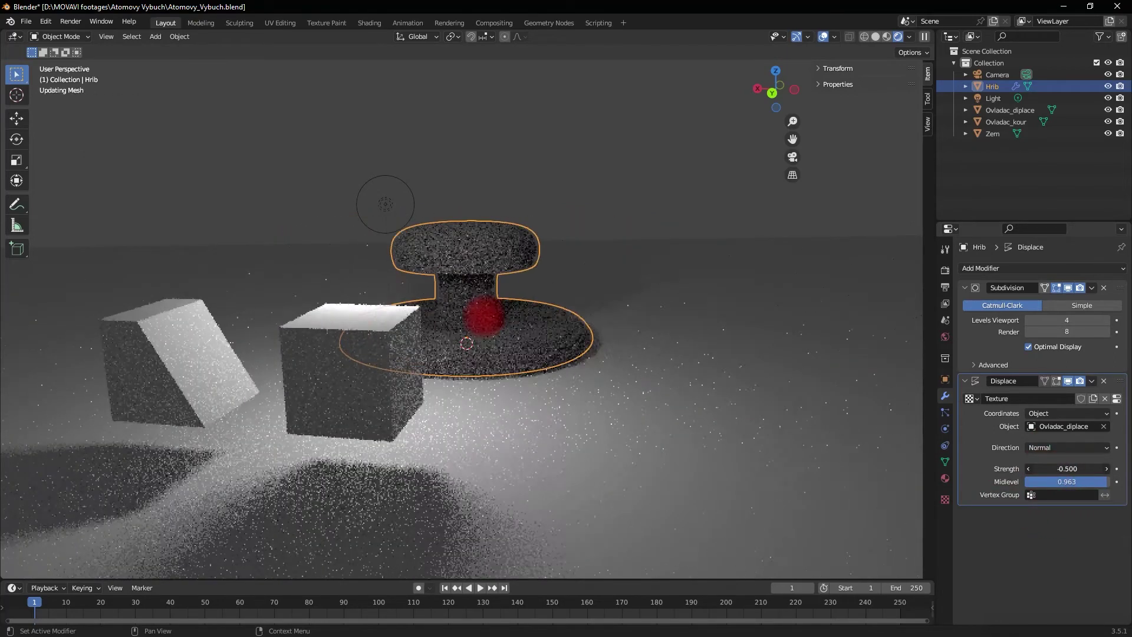
{"action": "left_click_drag", "start_coordinate": [469, 316], "coordinate": [605, 376]}
{"action": "scroll", "coordinate": [606, 376], "scroll_direction": "up", "scroll_amount": 5}
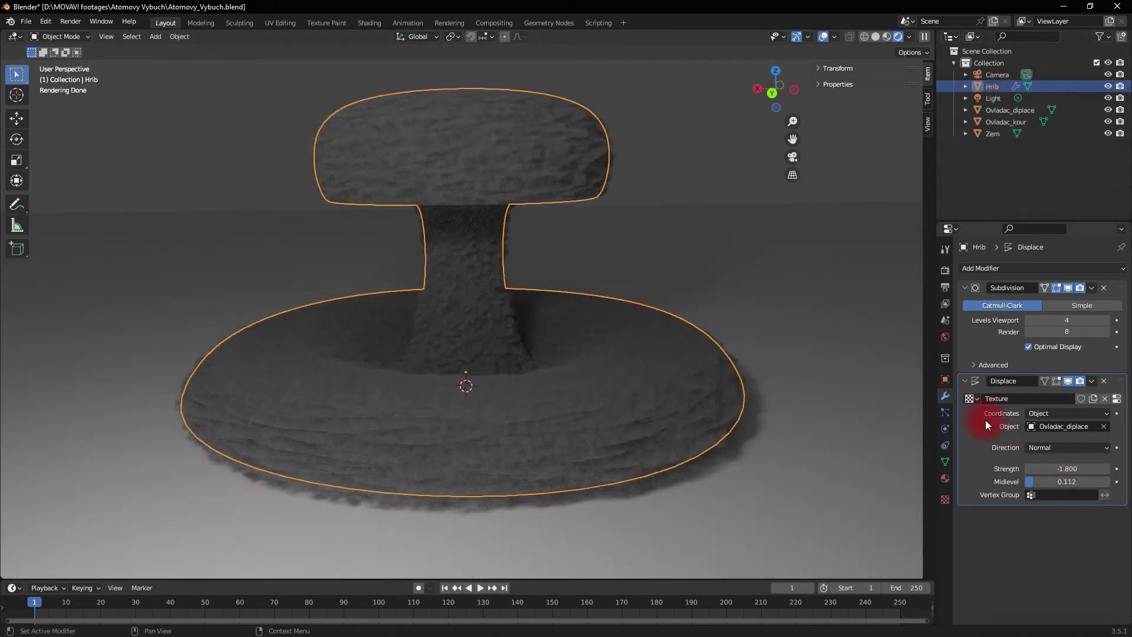
- Change the Displace texture type from Image or Movie to Clouds with Soft noise
{"action": "left_click", "coordinate": [944, 500]}
{"action": "left_click", "coordinate": [998, 268]}
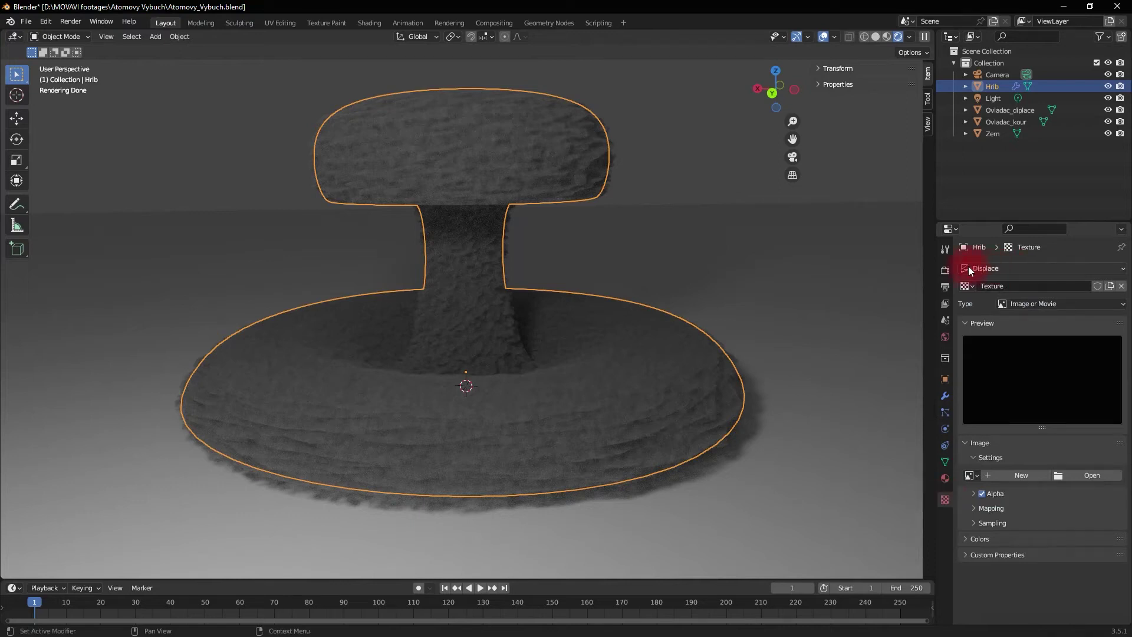
{"action": "left_click", "coordinate": [1049, 303]}
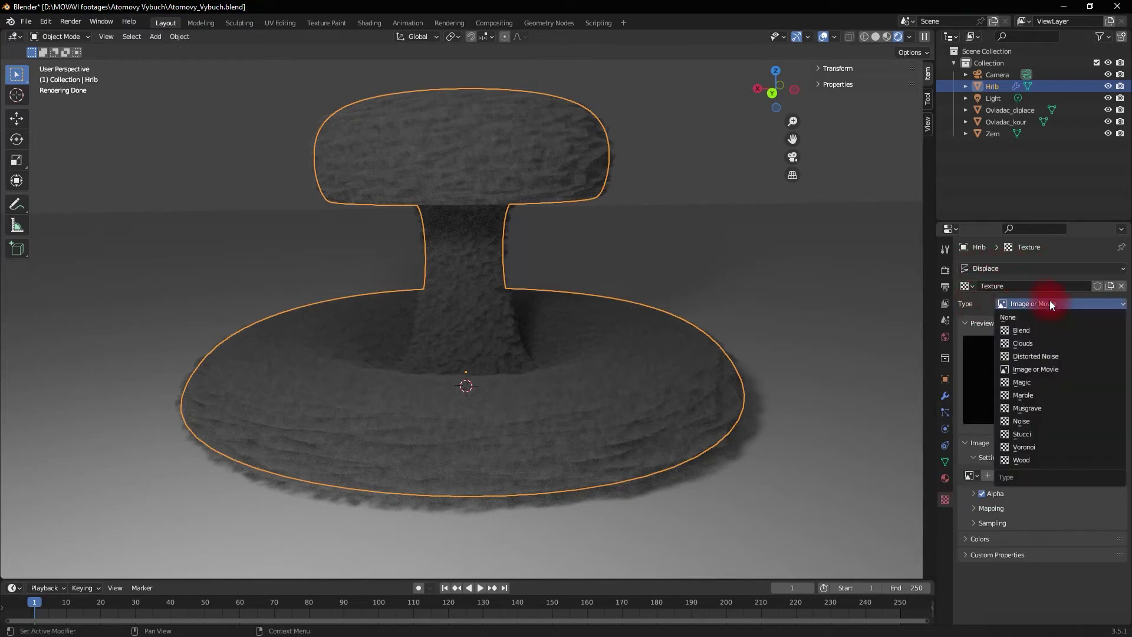
{"action": "left_click", "coordinate": [1030, 342]}
{"action": "middle_click_drag", "start_coordinate": [528, 328], "coordinate": [678, 250]}
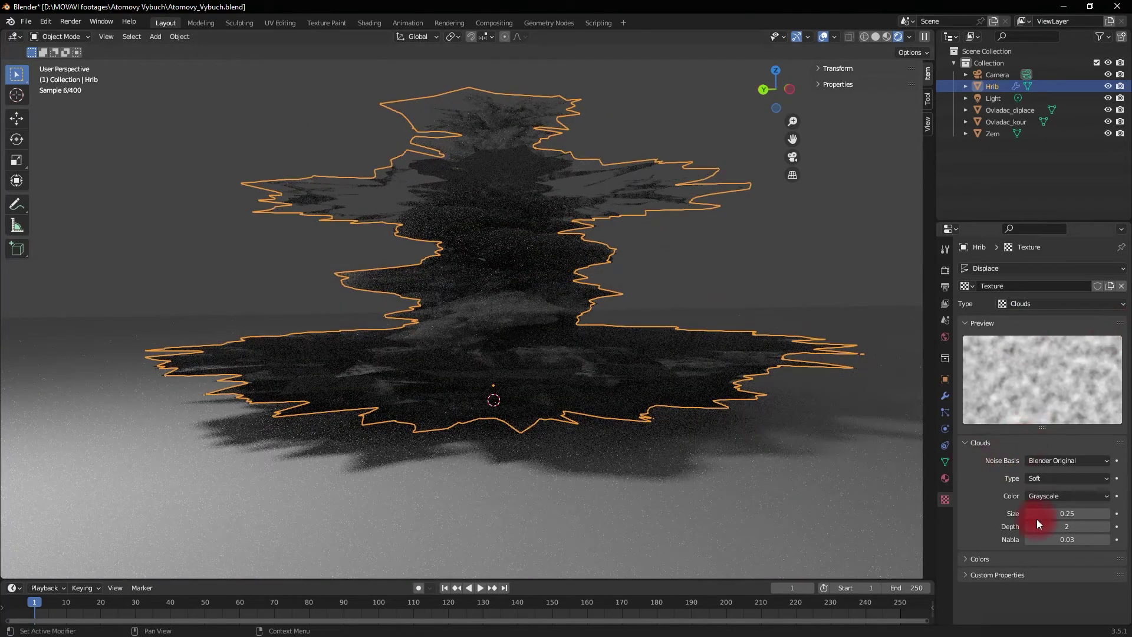
{"action": "left_click", "coordinate": [1041, 478]}
{"action": "left_click", "coordinate": [1049, 500]}
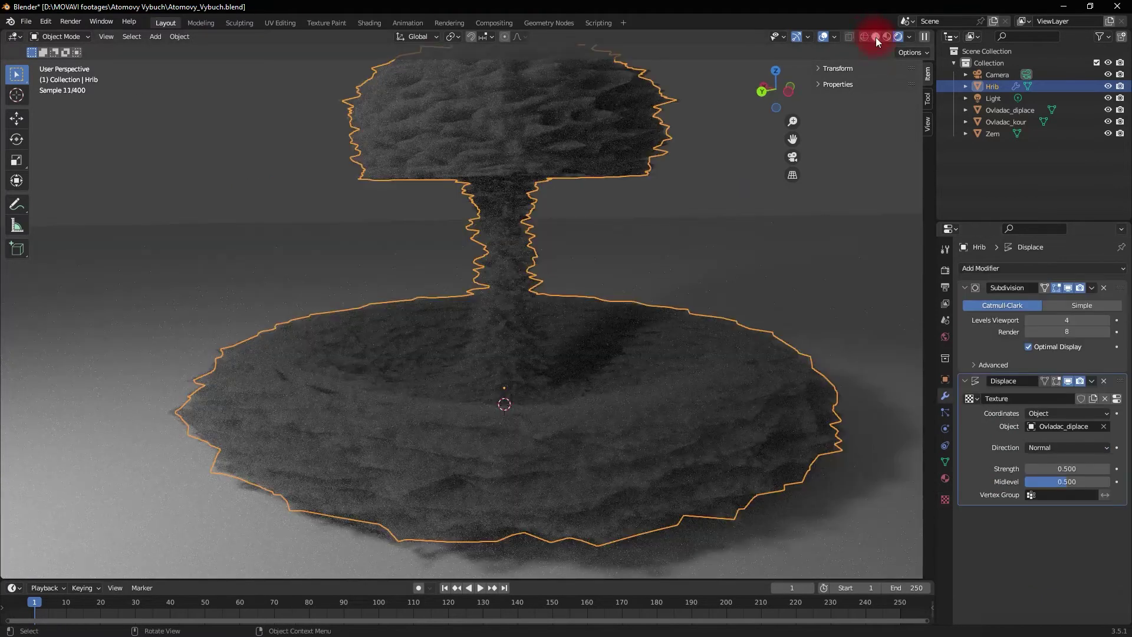
- Toggle between solid and rendered shading to inspect the displaced mushroom column
{"action": "left_click", "coordinate": [875, 37]}
{"action": "scroll", "coordinate": [613, 231], "scroll_direction": "up", "scroll_amount": 2}
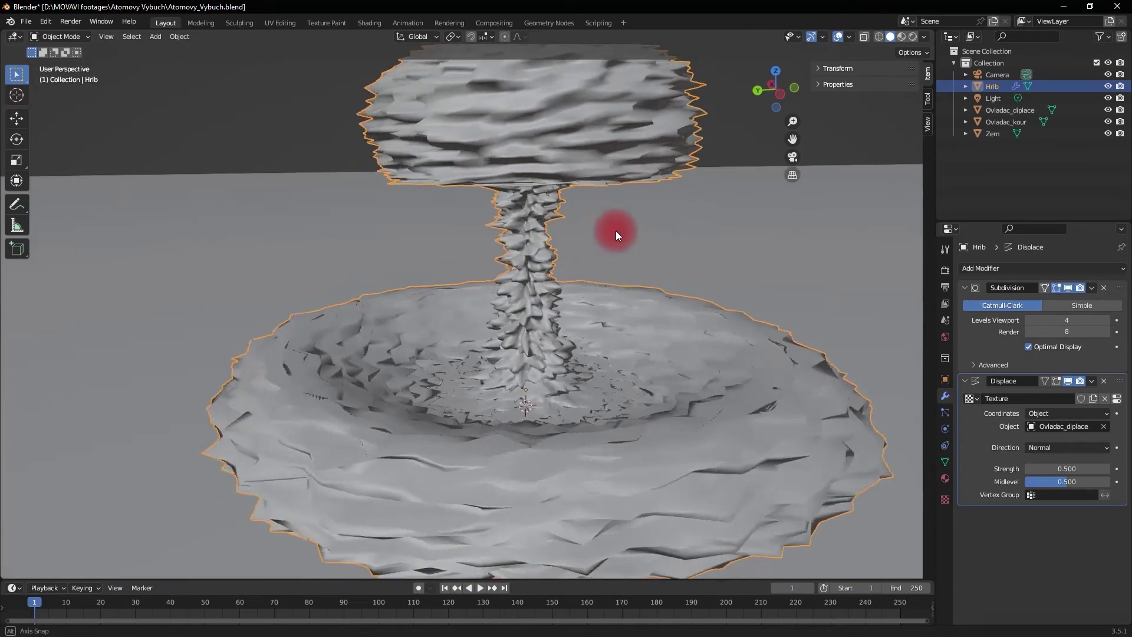
{"action": "scroll", "coordinate": [645, 367], "scroll_direction": "up", "scroll_amount": 4}
{"action": "mouse_move", "coordinate": [646, 367]}
{"action": "middle_mouse_down"}
{"action": "mouse_move", "coordinate": [764, 334]}
{"action": "mouse_move", "coordinate": [658, 327]}
{"action": "mouse_move", "coordinate": [794, 328]}
{"action": "middle_mouse_up"}
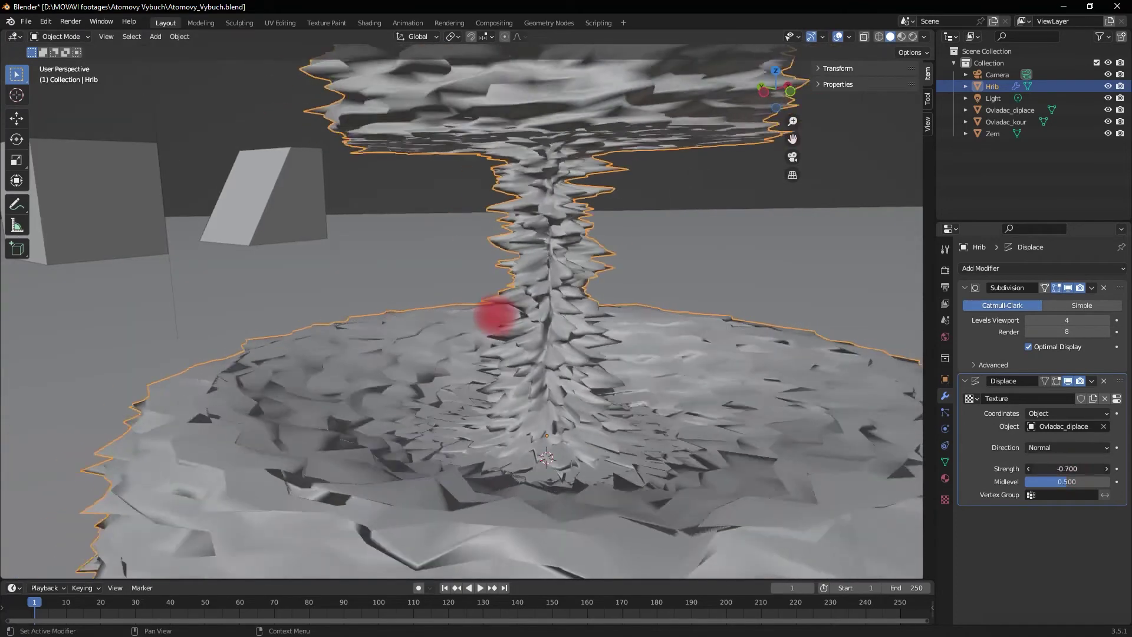
{"action": "left_click", "coordinate": [911, 36]}
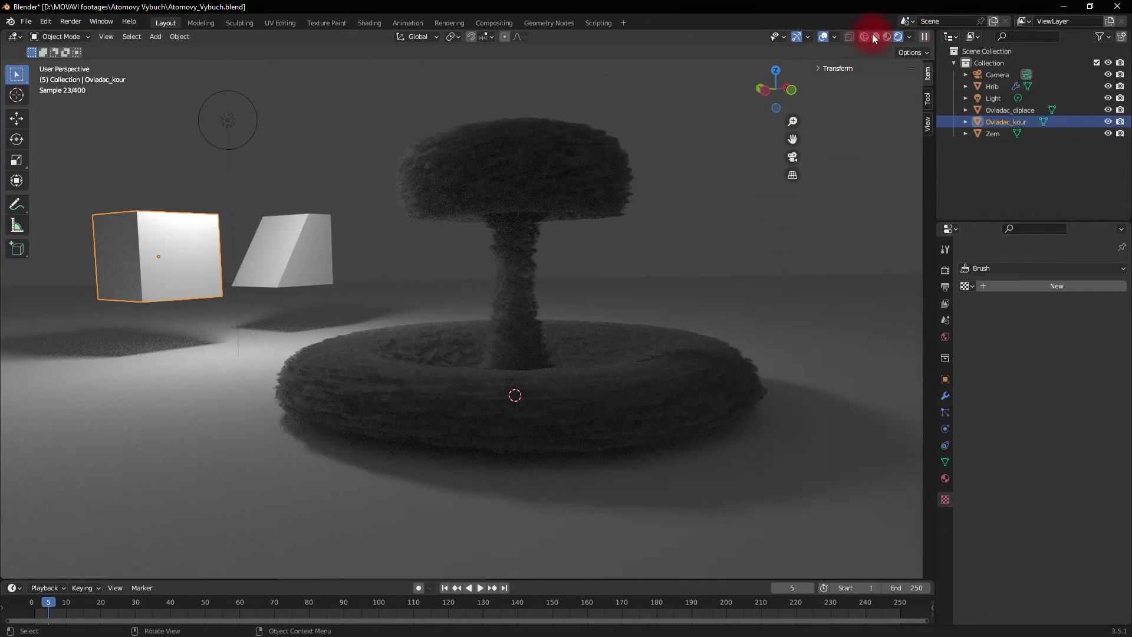
{"action": "left_click", "coordinate": [876, 36]}
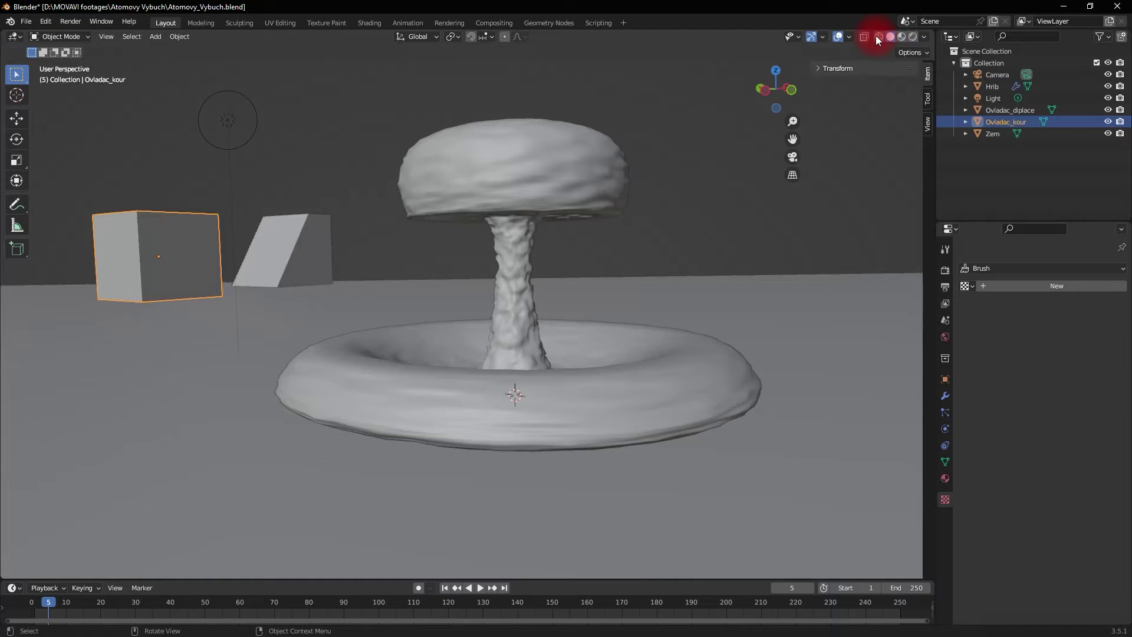
- Move Ovladac_diplace up along Z and scale Ovladac_kour to about 12.25
{"action": "left_click", "coordinate": [284, 257]}
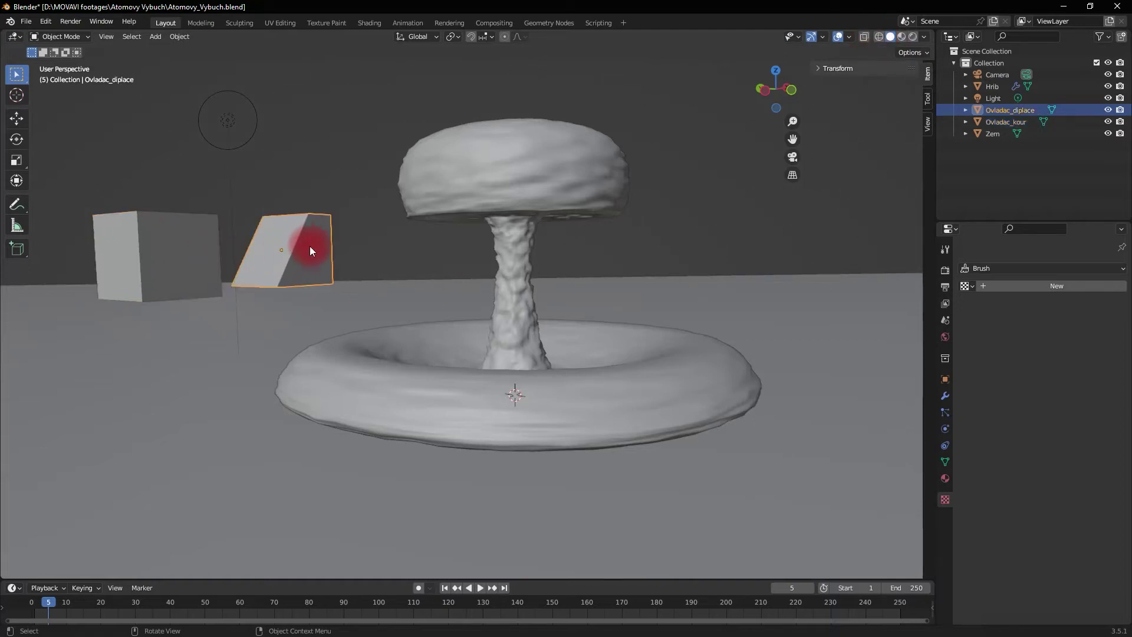
{"action": "key", "text": "g"}
{"action": "key", "text": "z"}
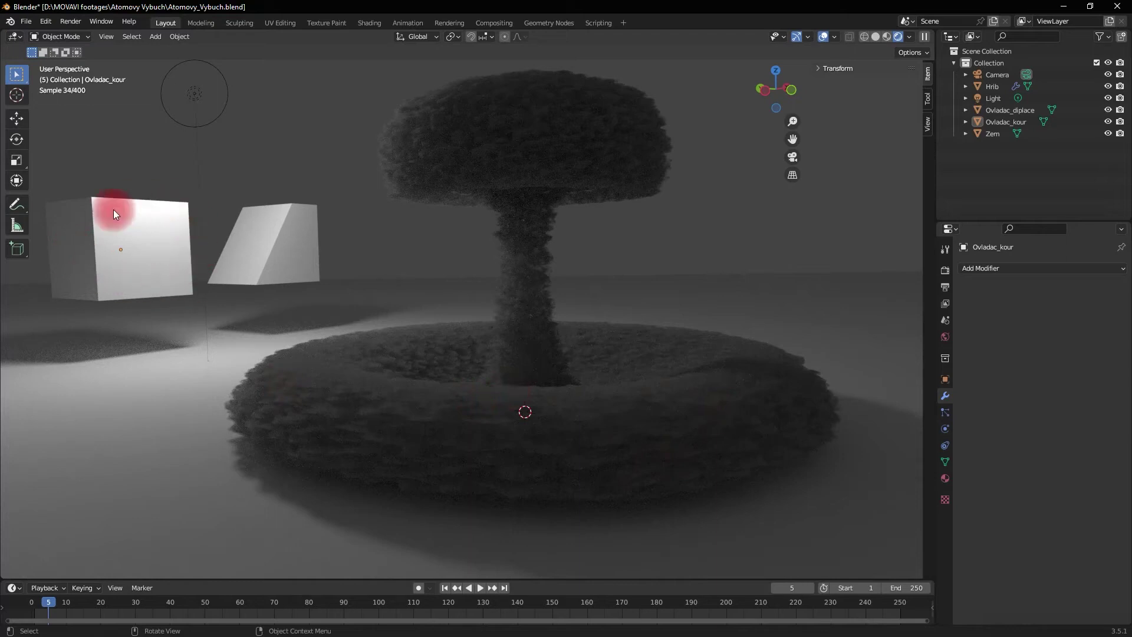
{"action": "left_click", "coordinate": [135, 228]}
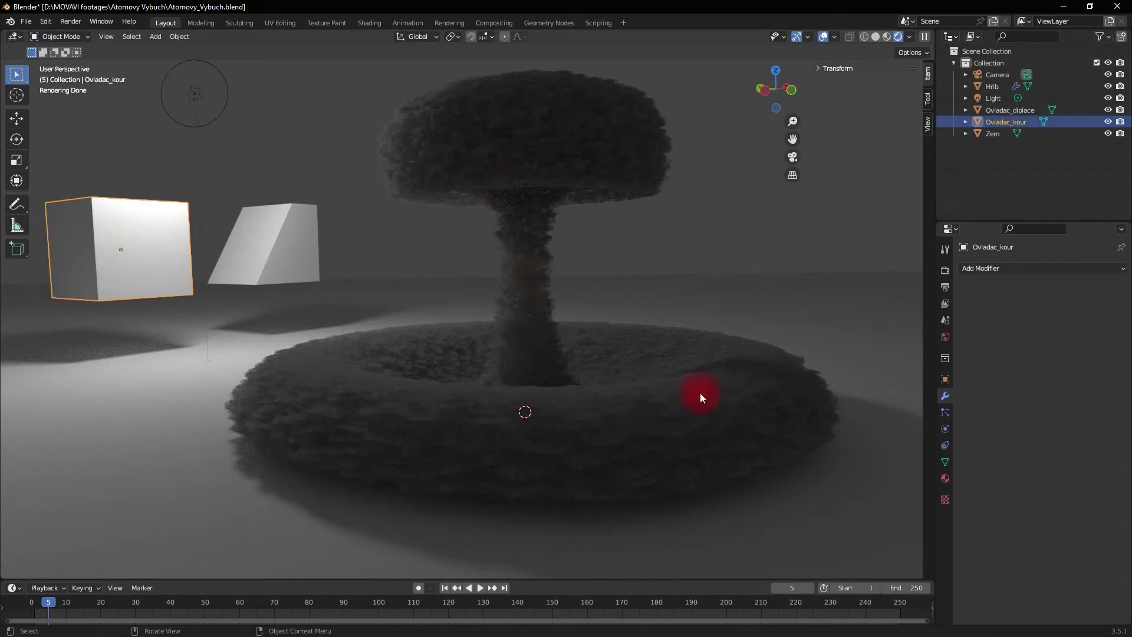
{"action": "key", "text": "s"}
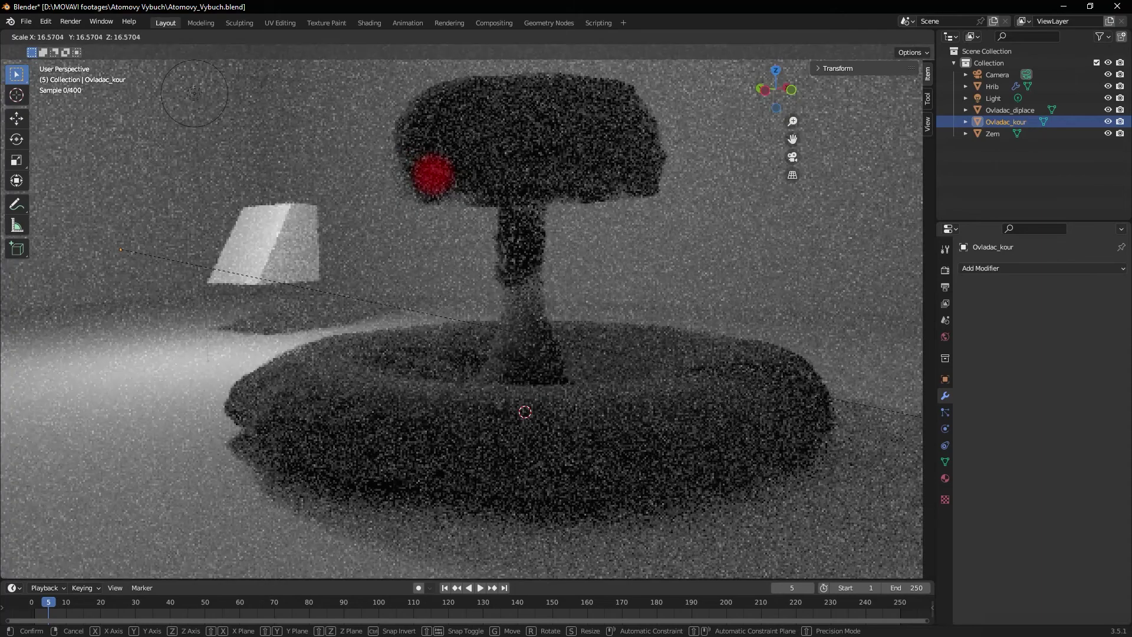
- Confirm the cube's new size and set the Light's Power to 500000 W
{"action": "left_click", "coordinate": [121, 249]}
{"action": "left_click", "coordinate": [993, 98]}
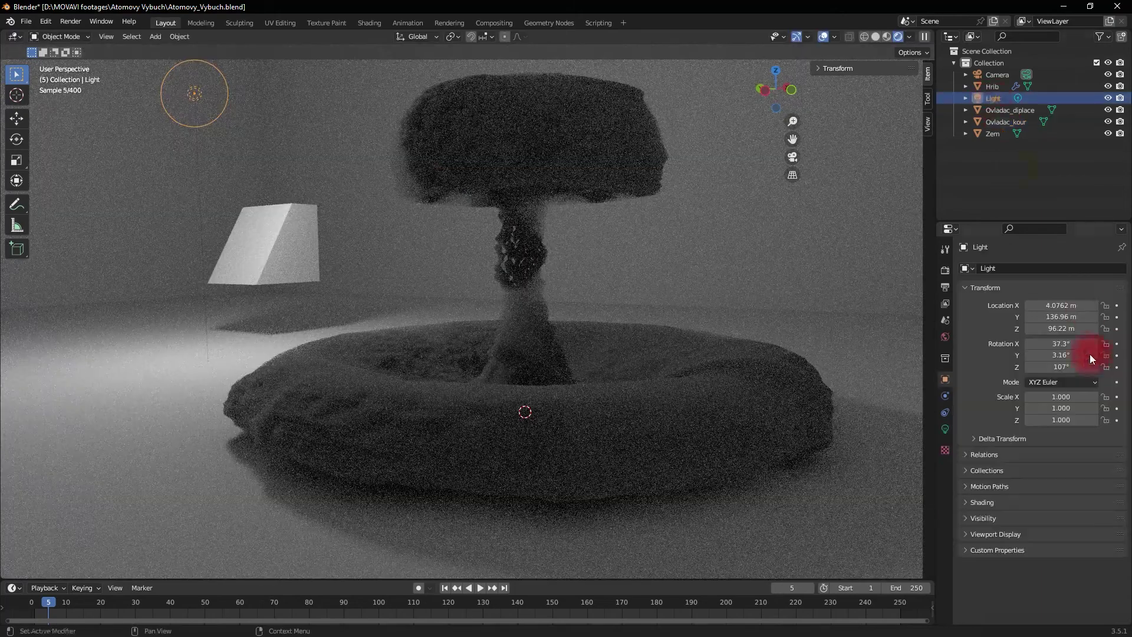
{"action": "left_click", "coordinate": [946, 428]}
{"action": "double_click", "coordinate": [1064, 348]}
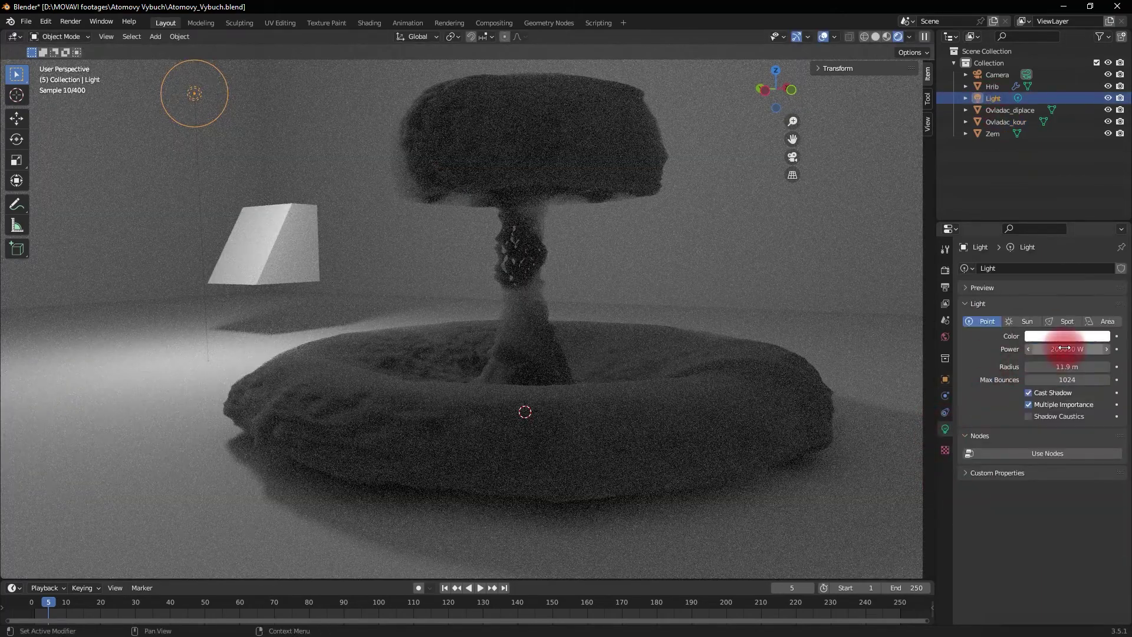
{"action": "type", "text": "500000"}
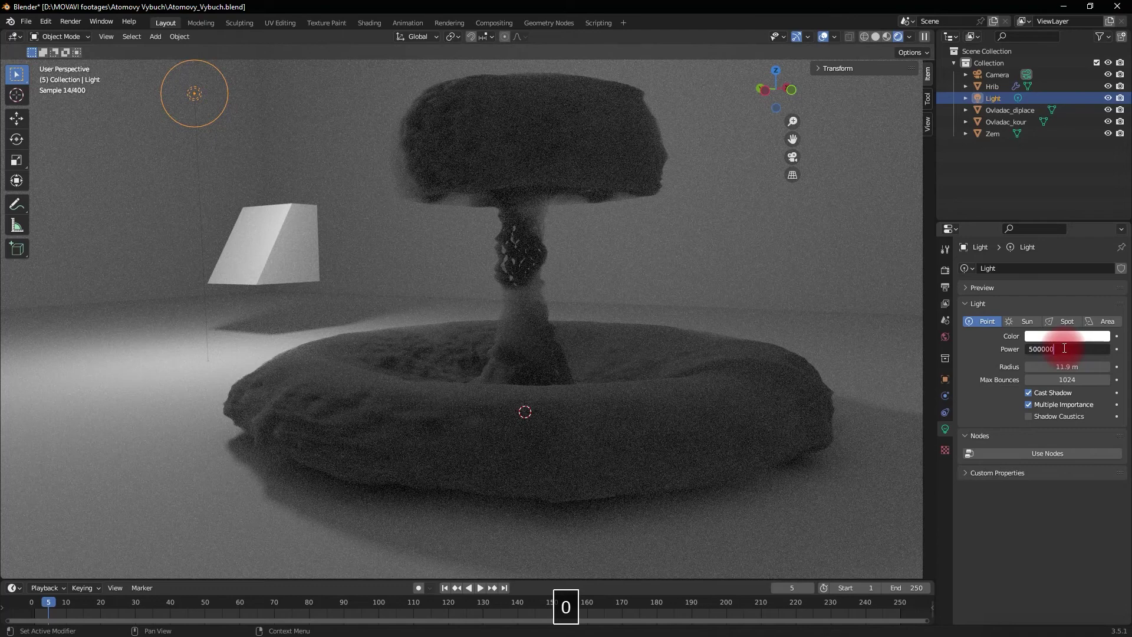
{"action": "key", "text": "Return"}
- Shrink the Hrib clouds texture Size to 0.03
{"action": "left_click", "coordinate": [1003, 86]}
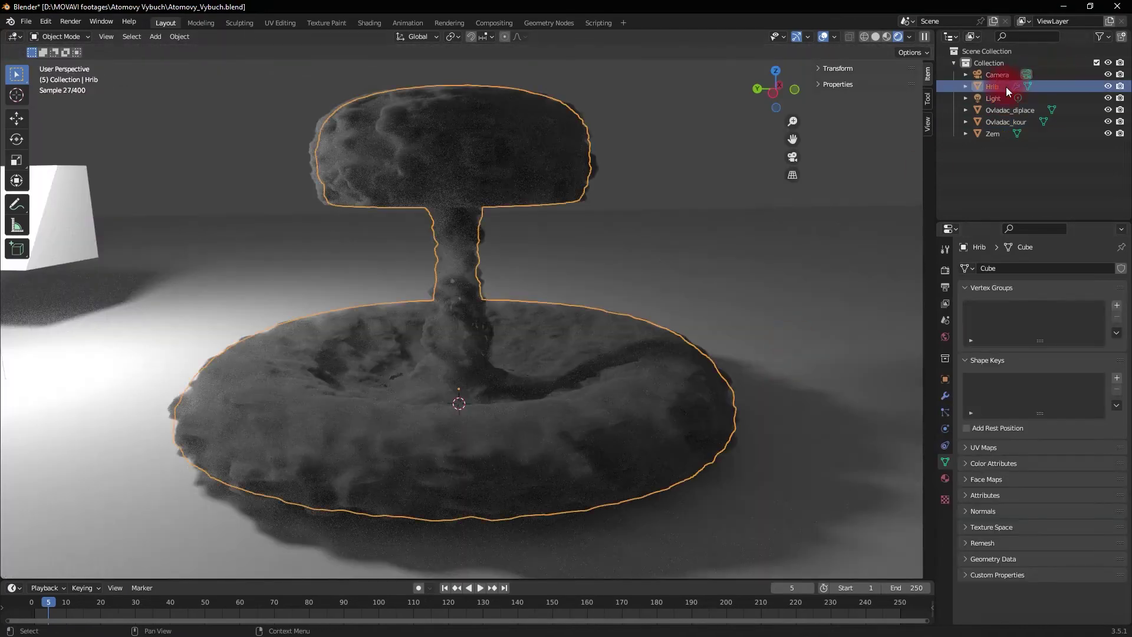
{"action": "left_click", "coordinate": [945, 499]}
{"action": "left_click_drag", "start_coordinate": [1068, 513], "coordinate": [483, 356]}
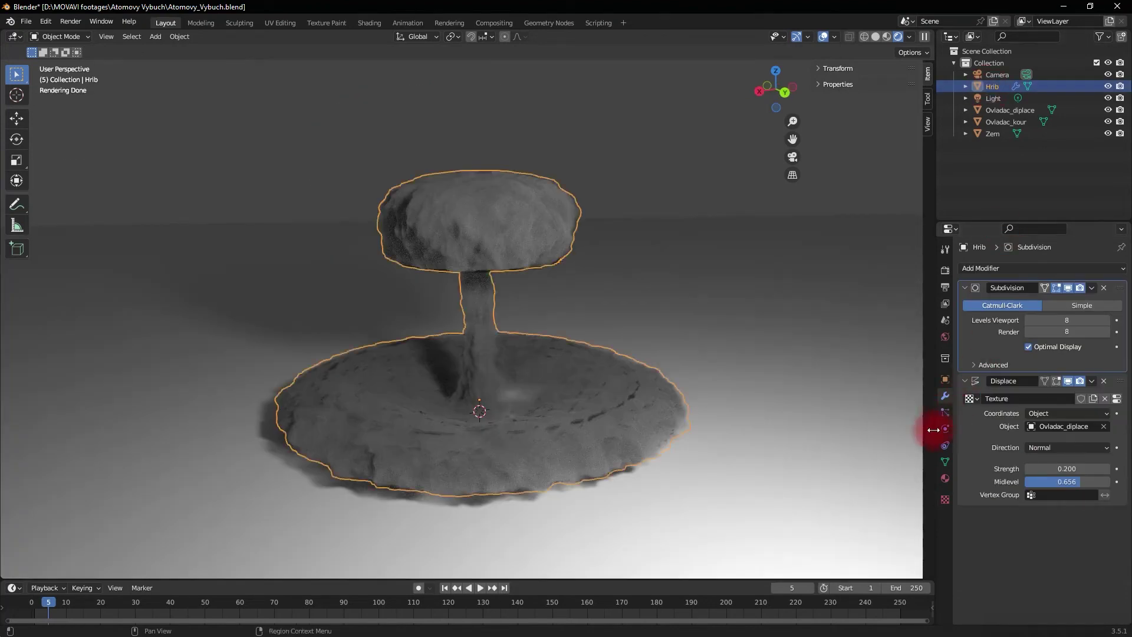
{"action": "left_click", "coordinate": [945, 478]}
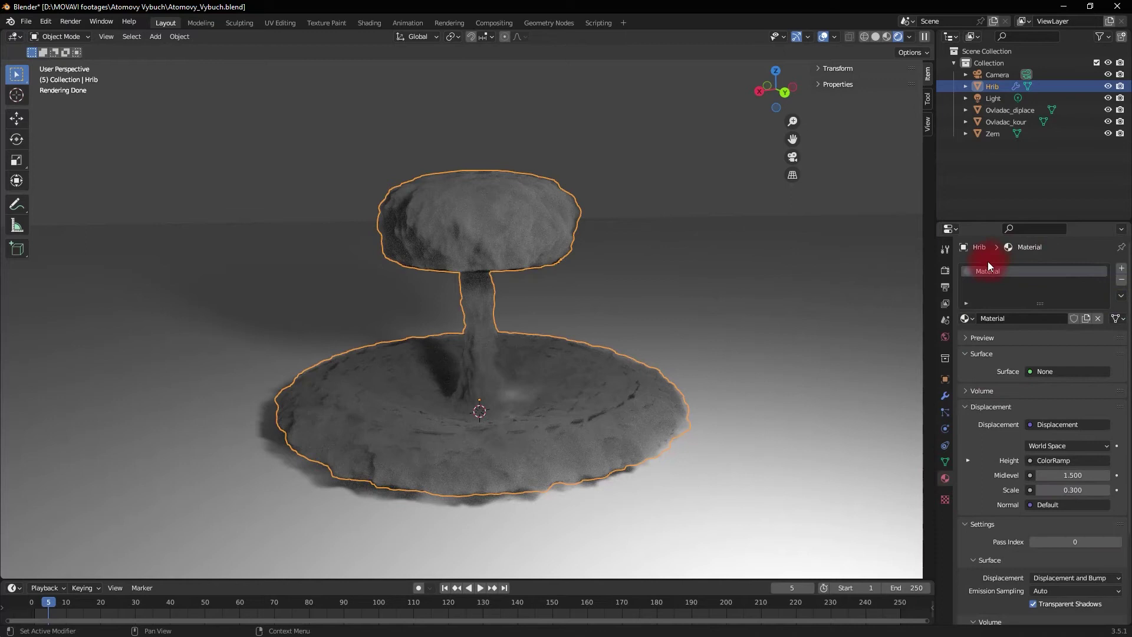
- Name the first material SMOKE and add a second slot holding an independent copy of it
{"action": "double_click", "coordinate": [1014, 270]}
{"action": "type", "text": "SMOKE"}
{"action": "key", "text": "Return"}
{"action": "left_click", "coordinate": [968, 337]}
{"action": "left_click", "coordinate": [994, 357]}
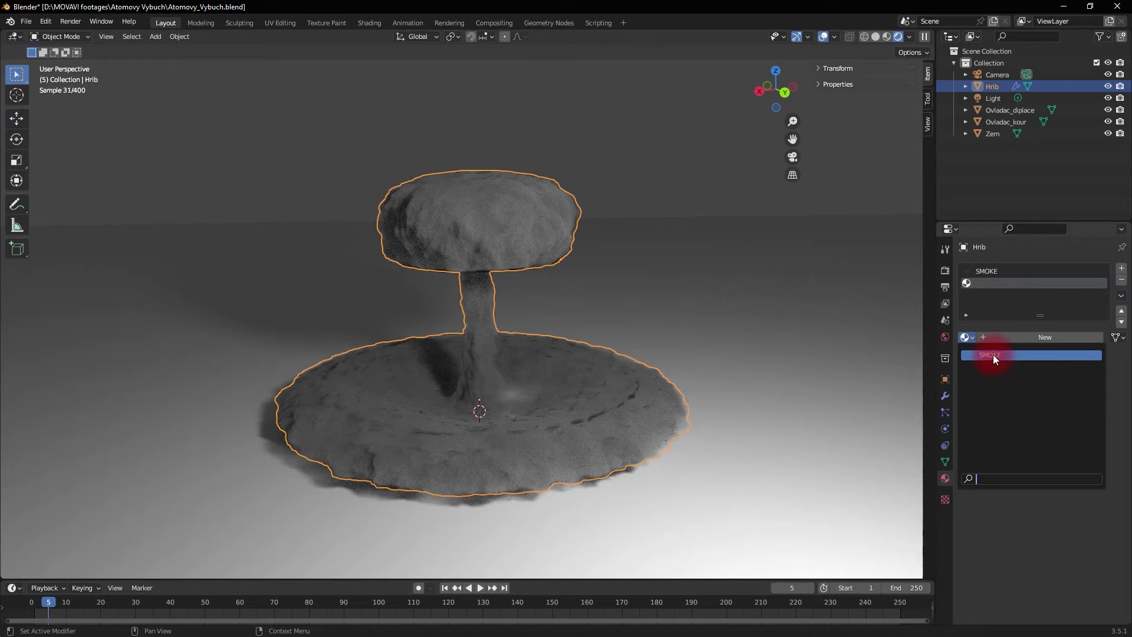
{"action": "left_click", "coordinate": [992, 355]}
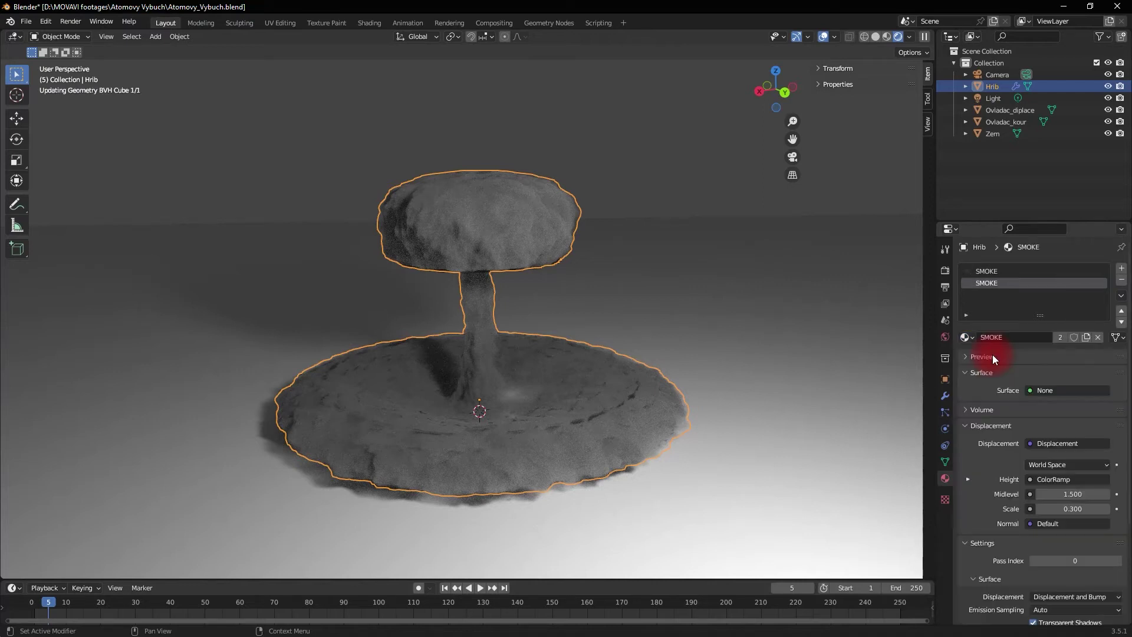
{"action": "left_click", "coordinate": [1059, 337]}
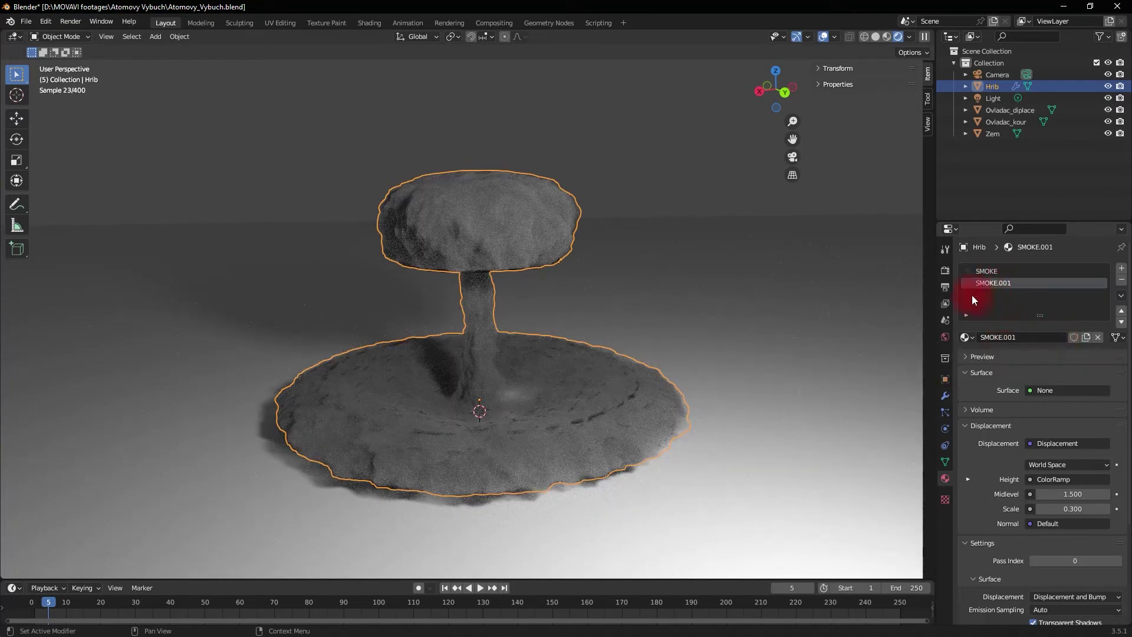
- Rename the copied material SMOKE.001 to FIRE
{"action": "left_click_drag", "start_coordinate": [1008, 283], "coordinate": [1050, 285]}
{"action": "type", "text": "fire"}
{"action": "key", "text": "BackSpace"}
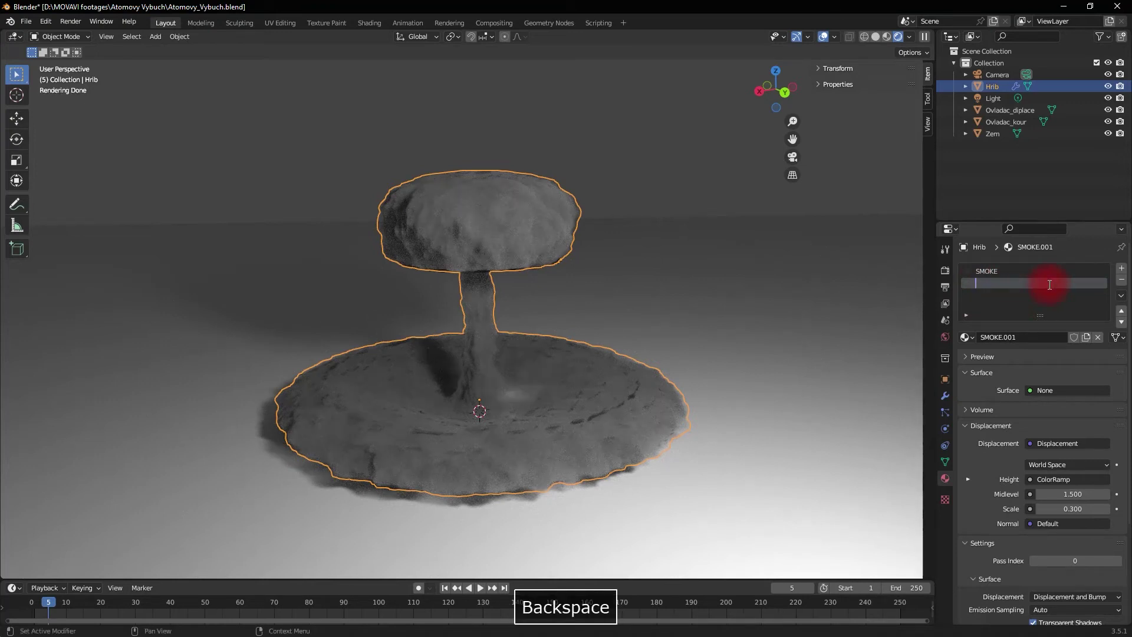
{"action": "type", "text": "FIRE"}
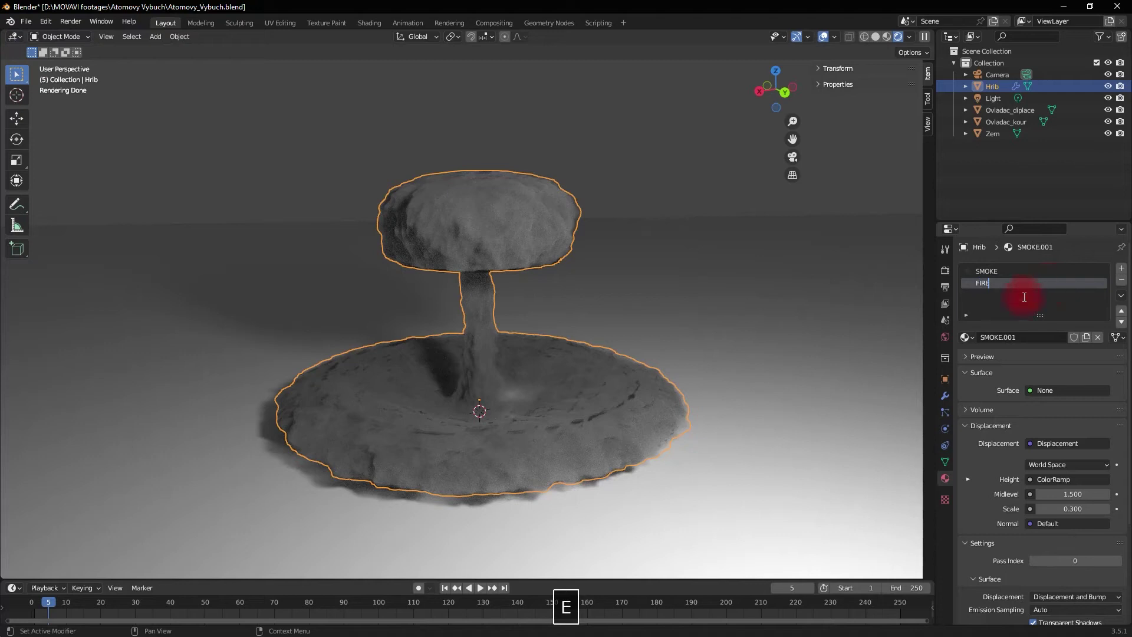
{"action": "left_click", "coordinate": [1023, 296]}
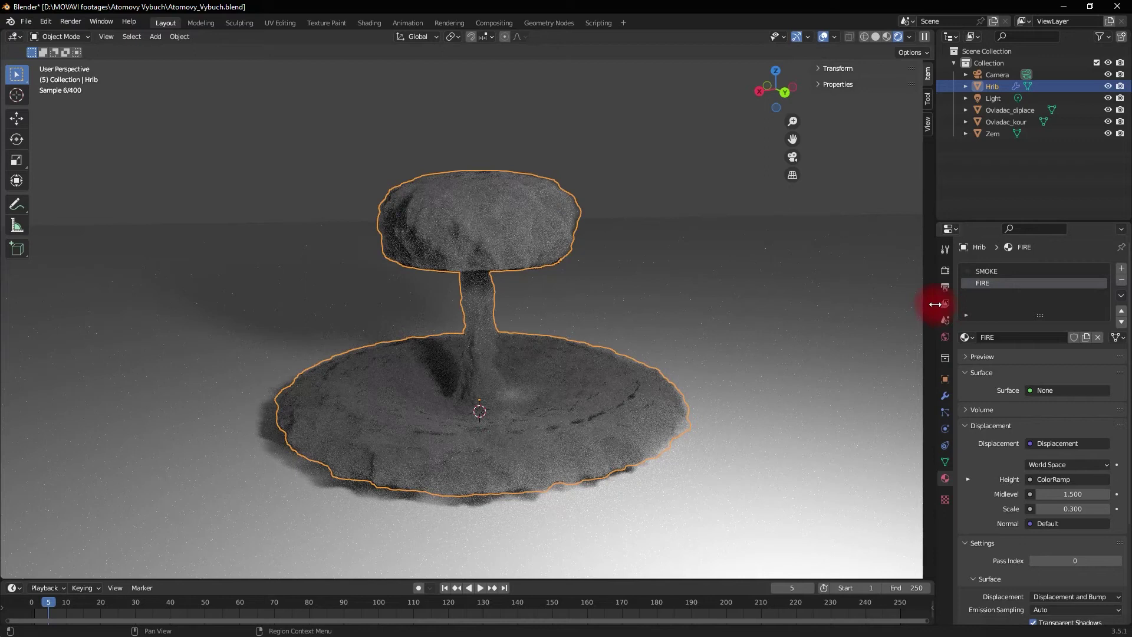
{"action": "right_click", "coordinate": [936, 304]}
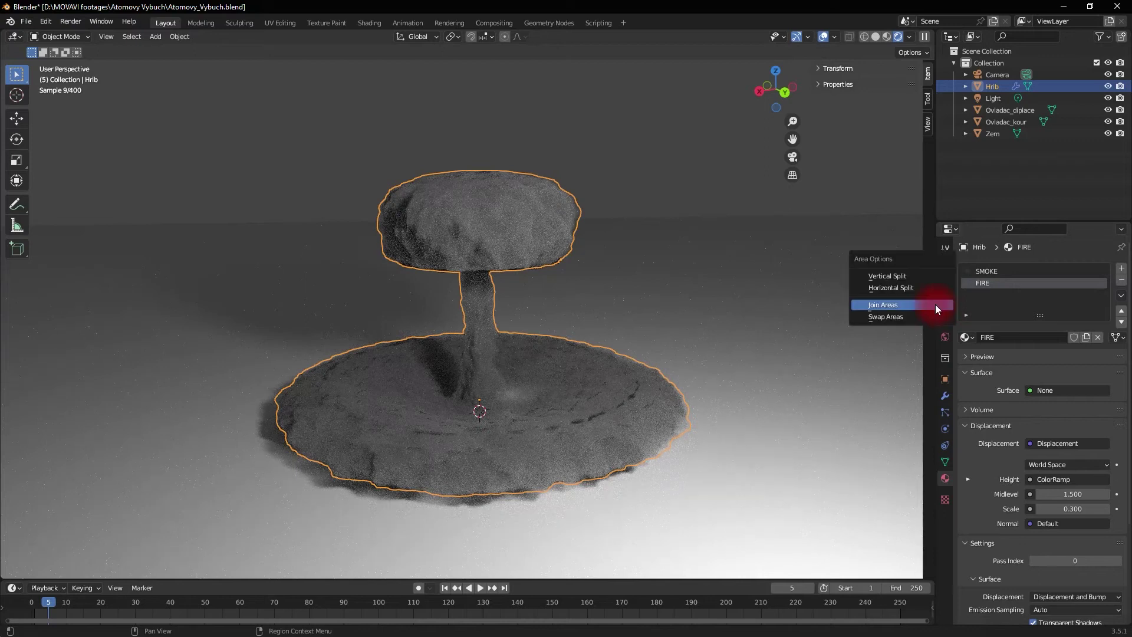
- Split the 3D view horizontally and make the lower half a Shader Editor showing the FIRE nodes
{"action": "left_click", "coordinate": [874, 289]}
{"action": "left_click", "coordinate": [672, 304]}
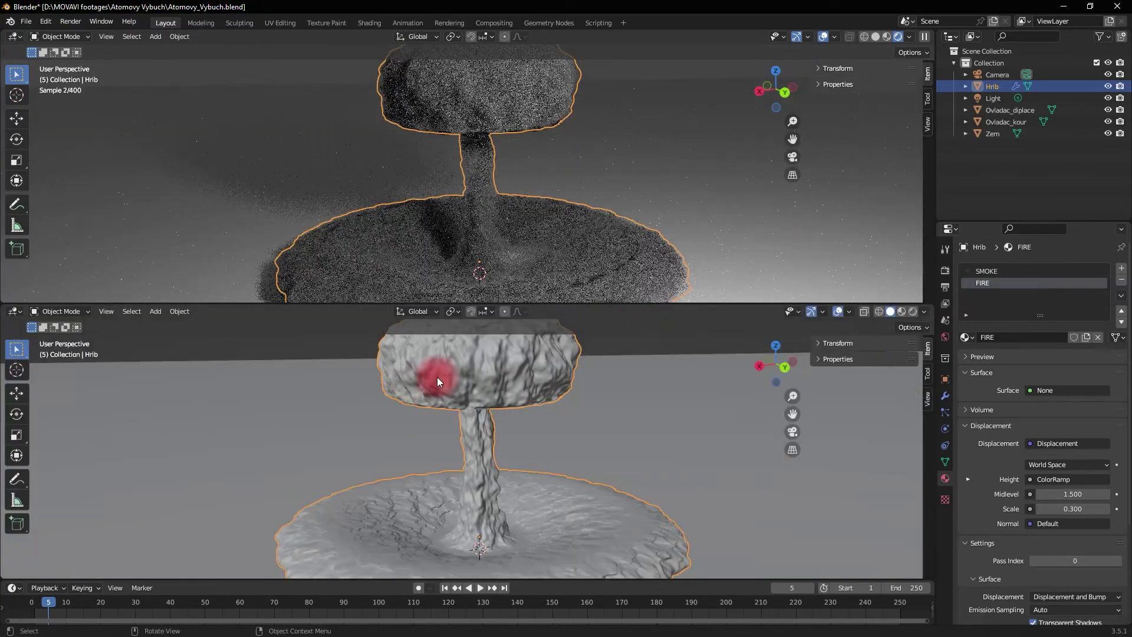
{"action": "left_click", "coordinate": [14, 312]}
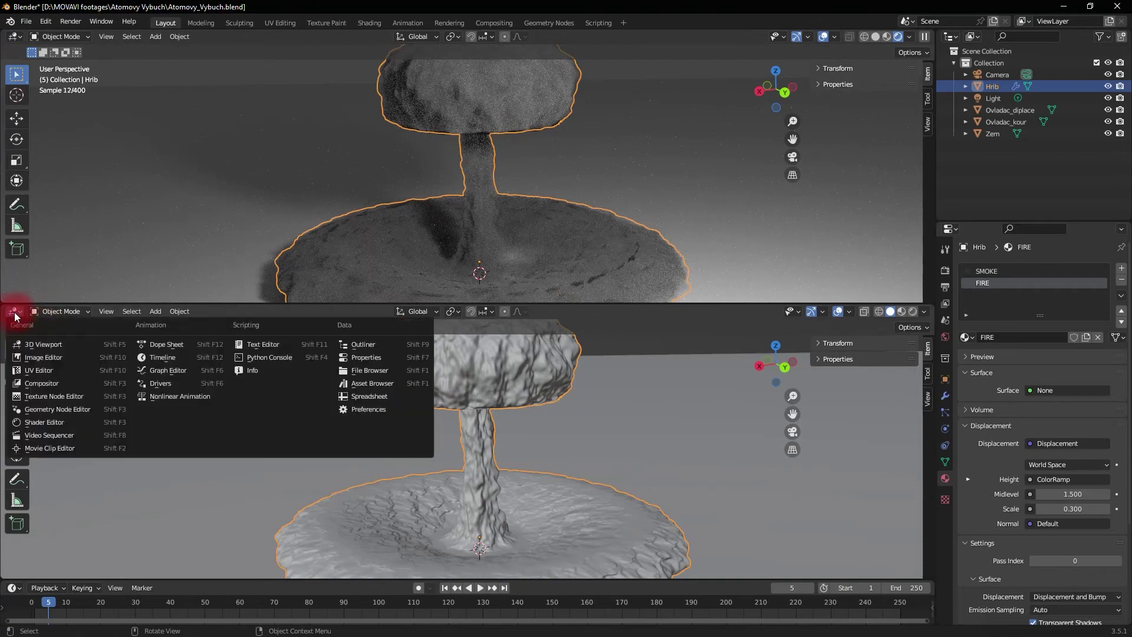
{"action": "left_click", "coordinate": [47, 421]}
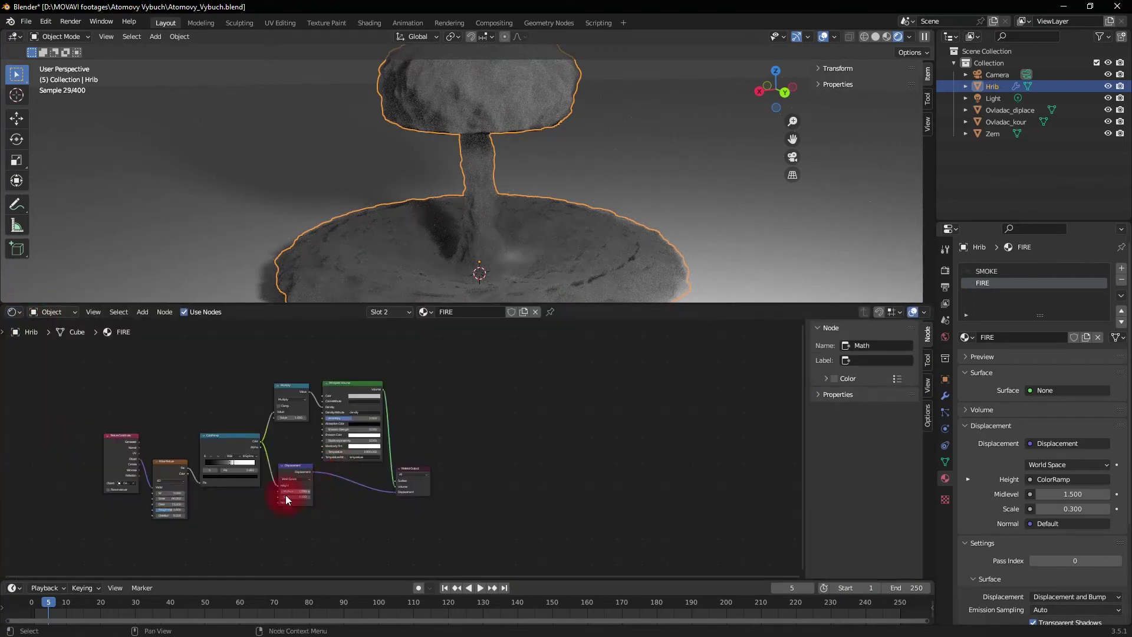
{"action": "key", "text": "Home"}
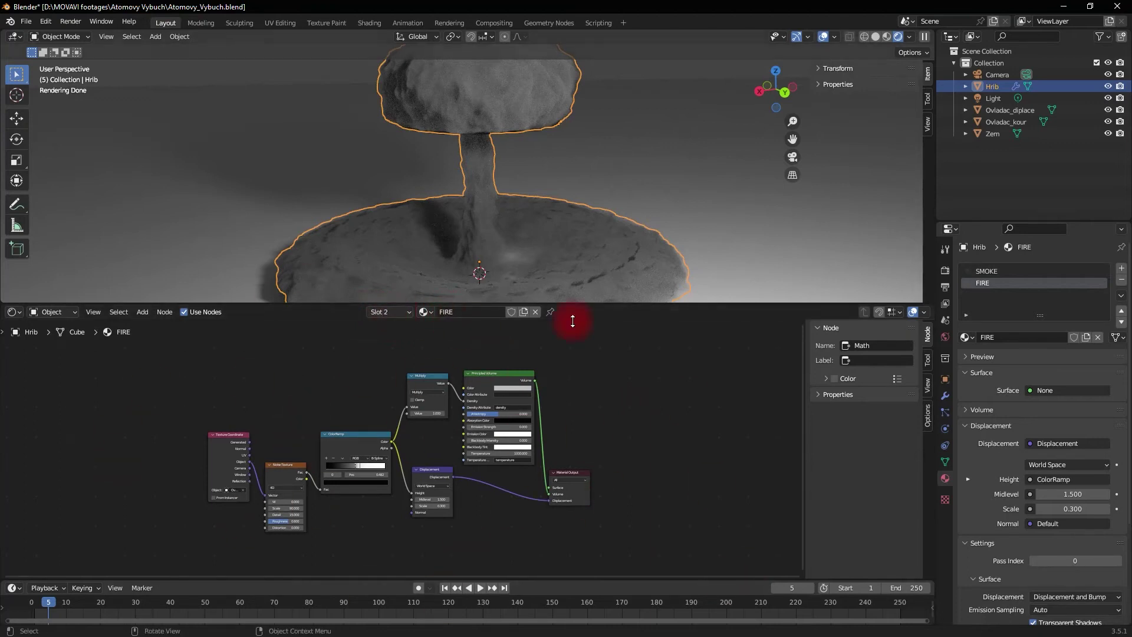
{"action": "scroll", "coordinate": [227, 425], "scroll_direction": "up", "scroll_amount": 3}
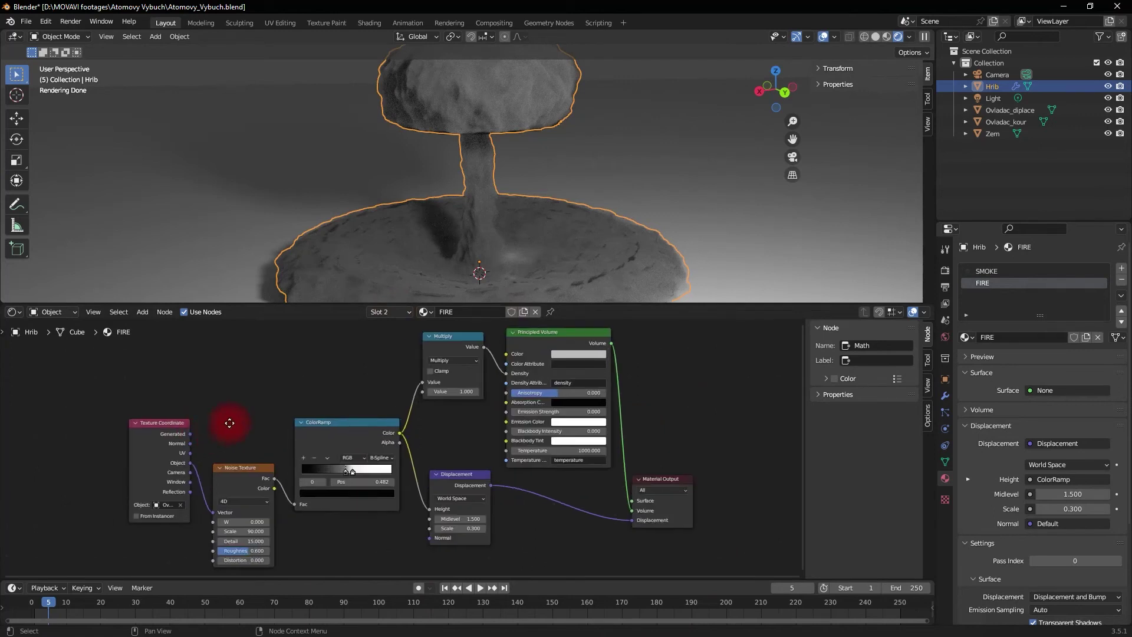
{"action": "middle_click_drag", "start_coordinate": [227, 424], "coordinate": [490, 406]}
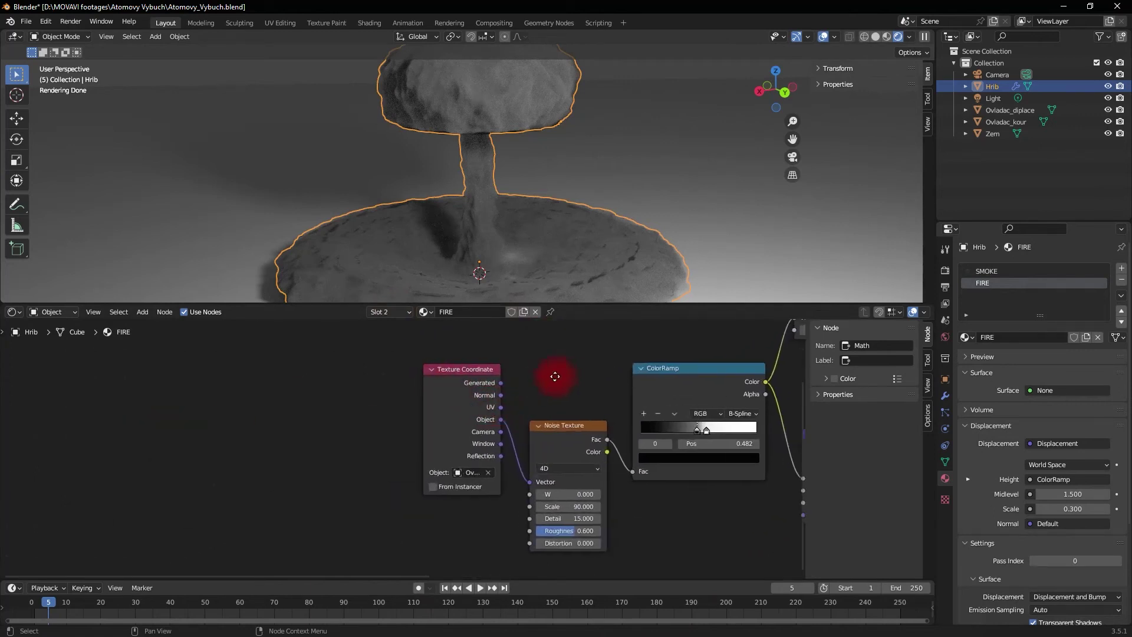
{"action": "middle_click_drag", "start_coordinate": [548, 376], "coordinate": [498, 377]}
- Set the Texture Coordinate node's Object to Ovladac_diplace and select that object
{"action": "left_click", "coordinate": [416, 472]}
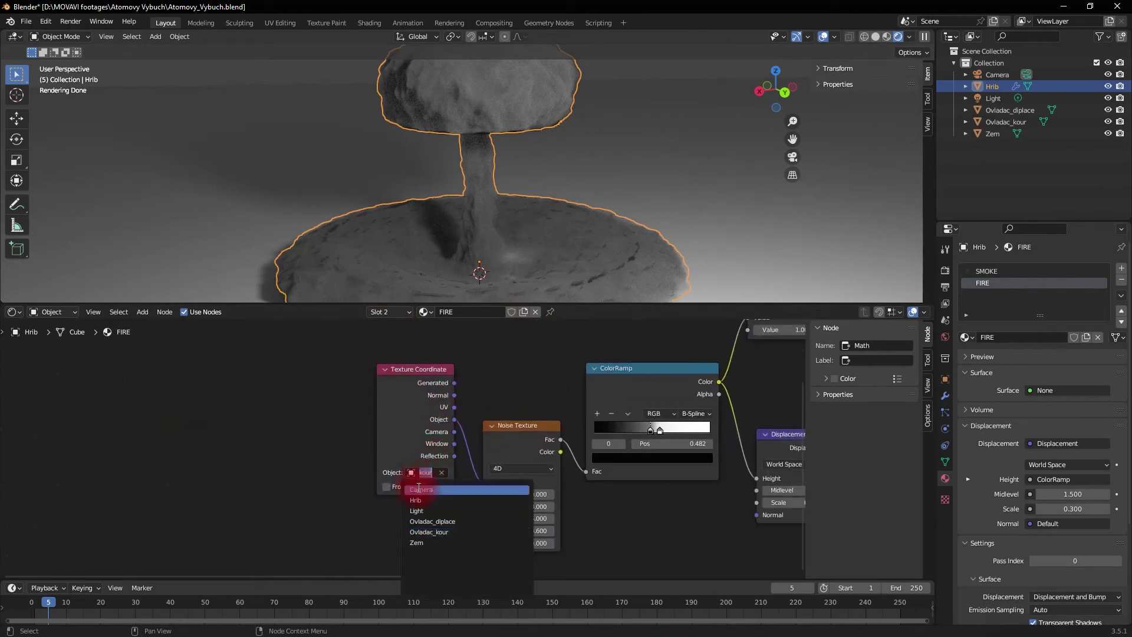
{"action": "left_click", "coordinate": [413, 472]}
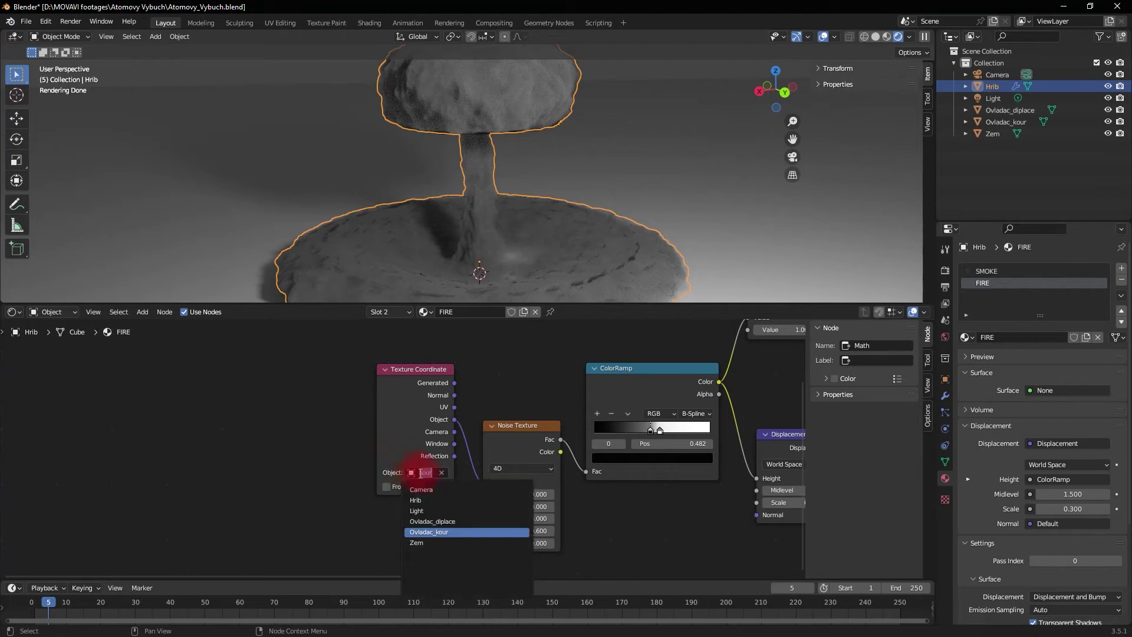
{"action": "left_click", "coordinate": [435, 522]}
{"action": "left_click", "coordinate": [494, 204]}
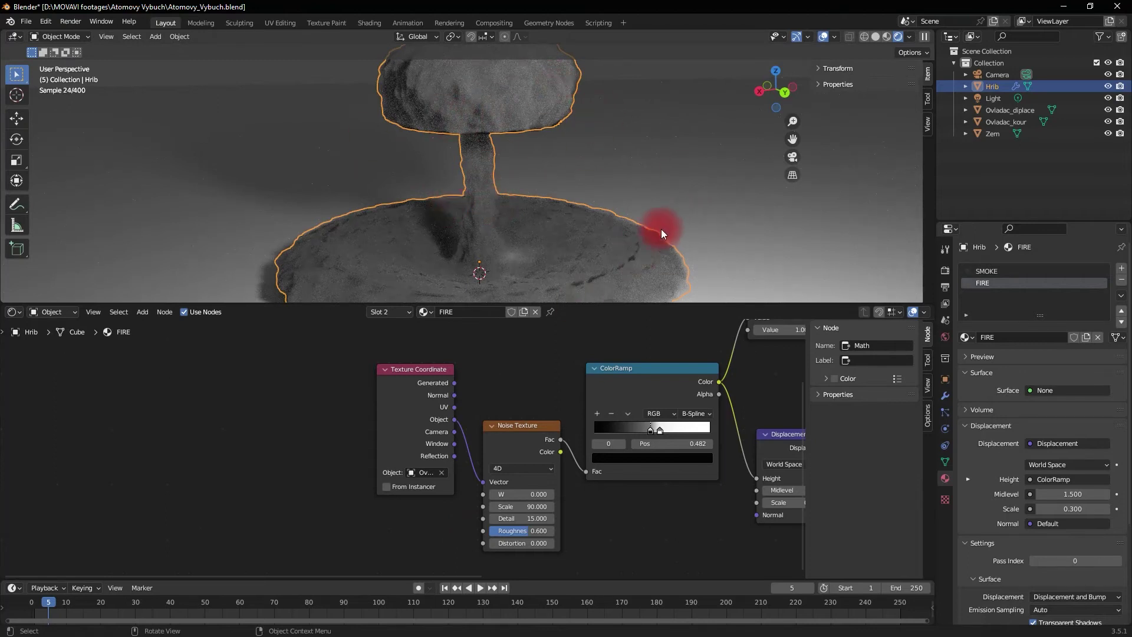
{"action": "left_click", "coordinate": [1010, 110]}
- Rename Ovladac_diplace to Ovladac_OHEN
{"action": "double_click", "coordinate": [1020, 110]}
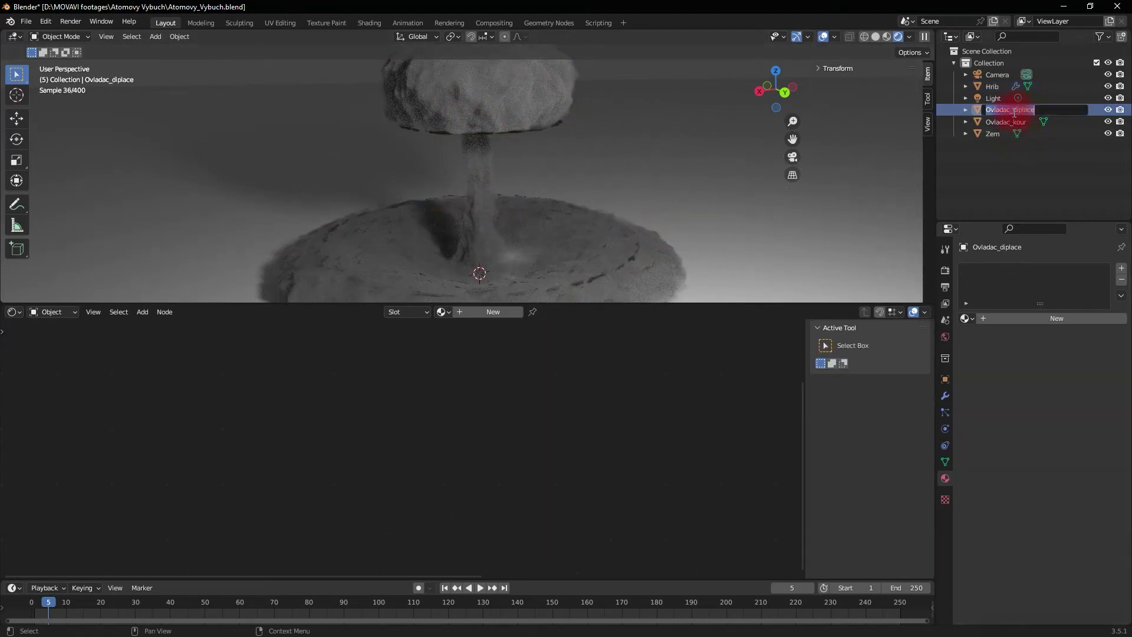
{"action": "left_click_drag", "start_coordinate": [1012, 111], "coordinate": [1083, 112]}
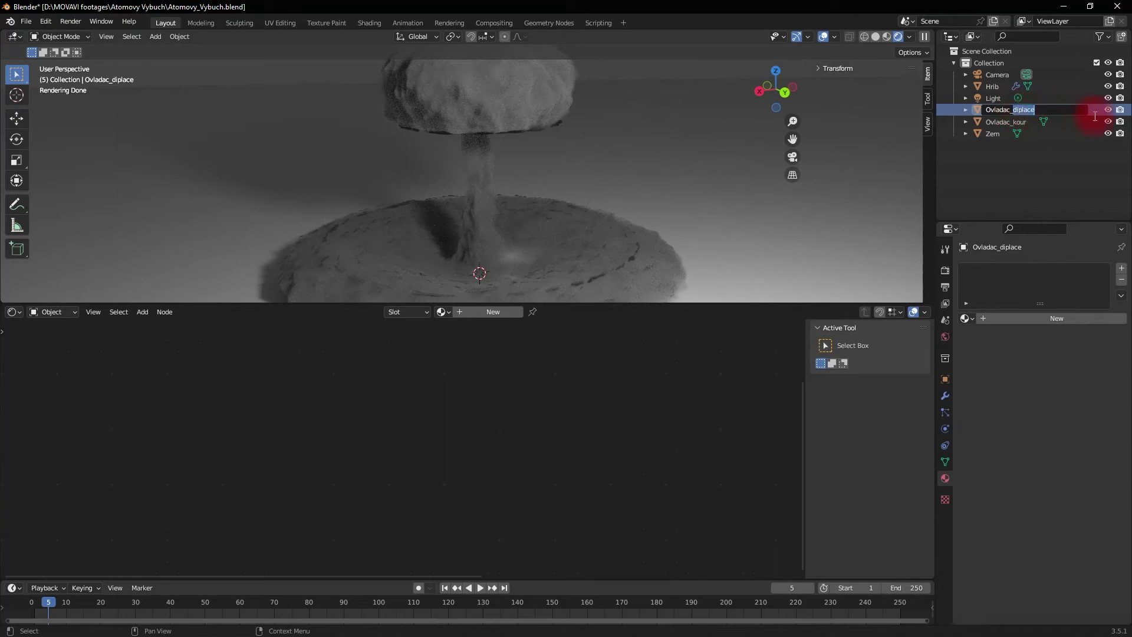
{"action": "type", "text": "OHEN"}
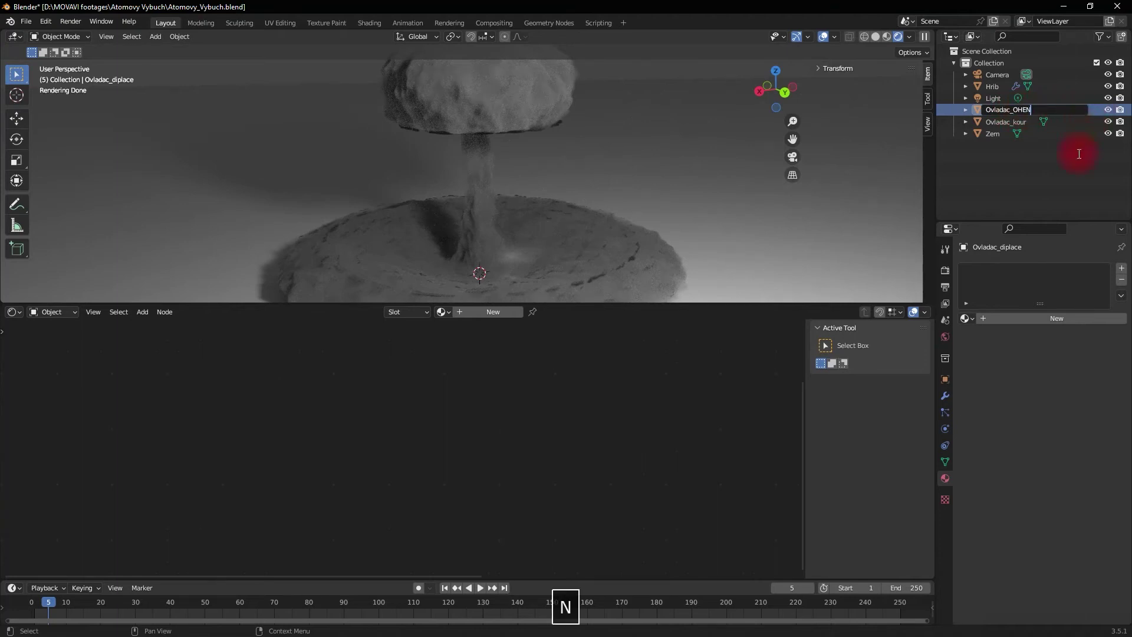
{"action": "left_click", "coordinate": [1058, 178]}
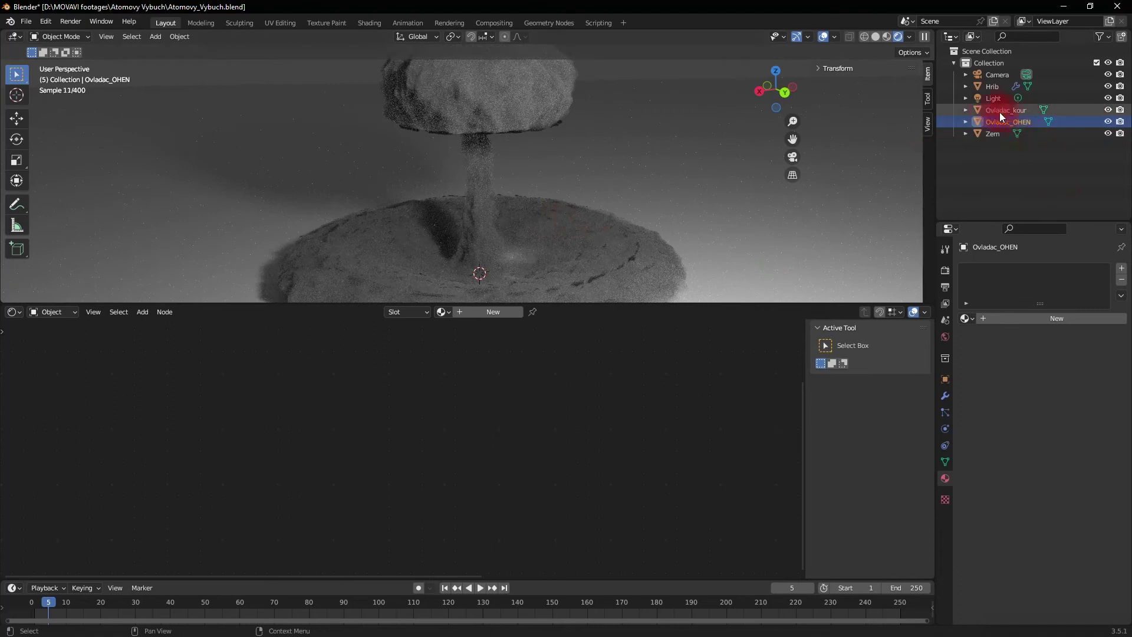
- Select Hrib and hide its Subdivision and Displace modifiers in the viewport
{"action": "left_click", "coordinate": [992, 85]}
{"action": "key", "text": "Home"}
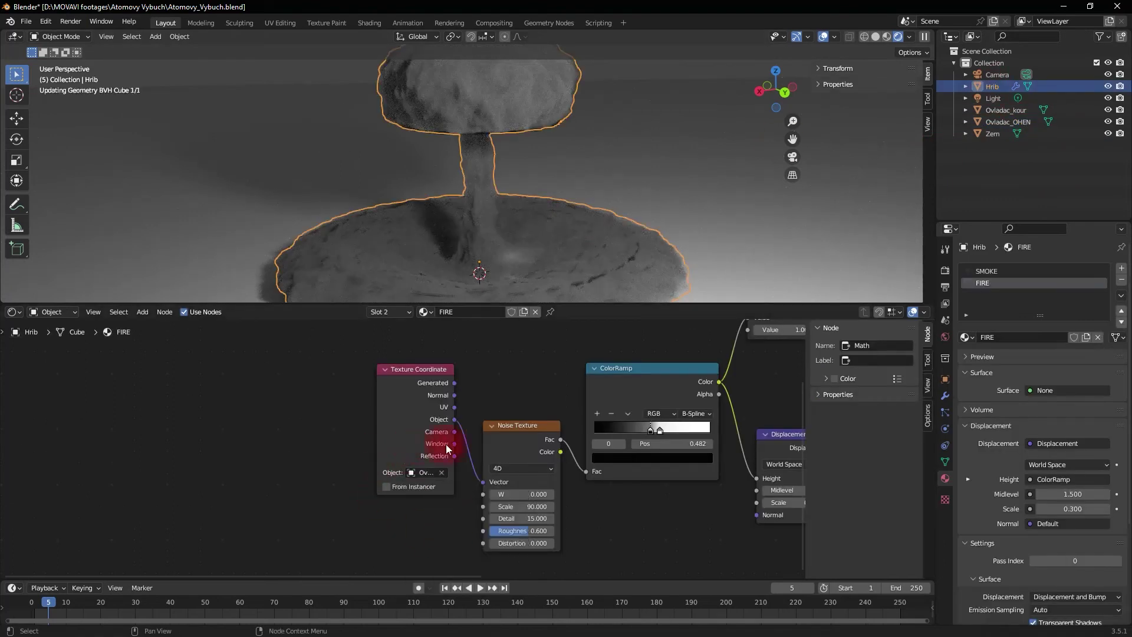
{"action": "scroll", "coordinate": [508, 143], "scroll_direction": "down", "scroll_amount": 1}
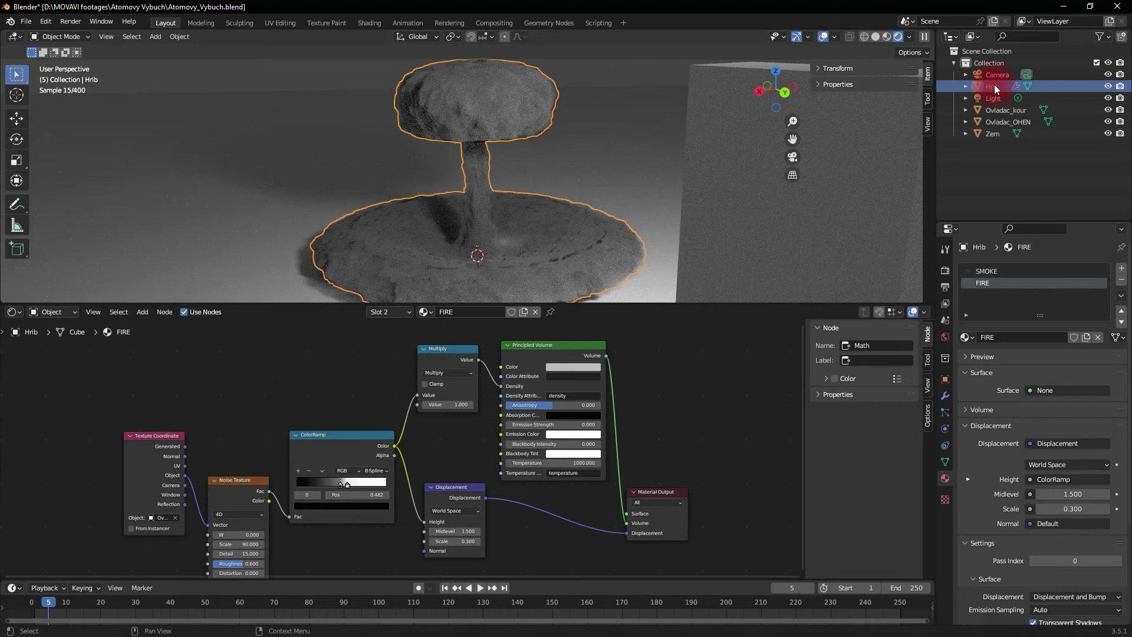
{"action": "left_click", "coordinate": [942, 392]}
{"action": "left_click", "coordinate": [1071, 298]}
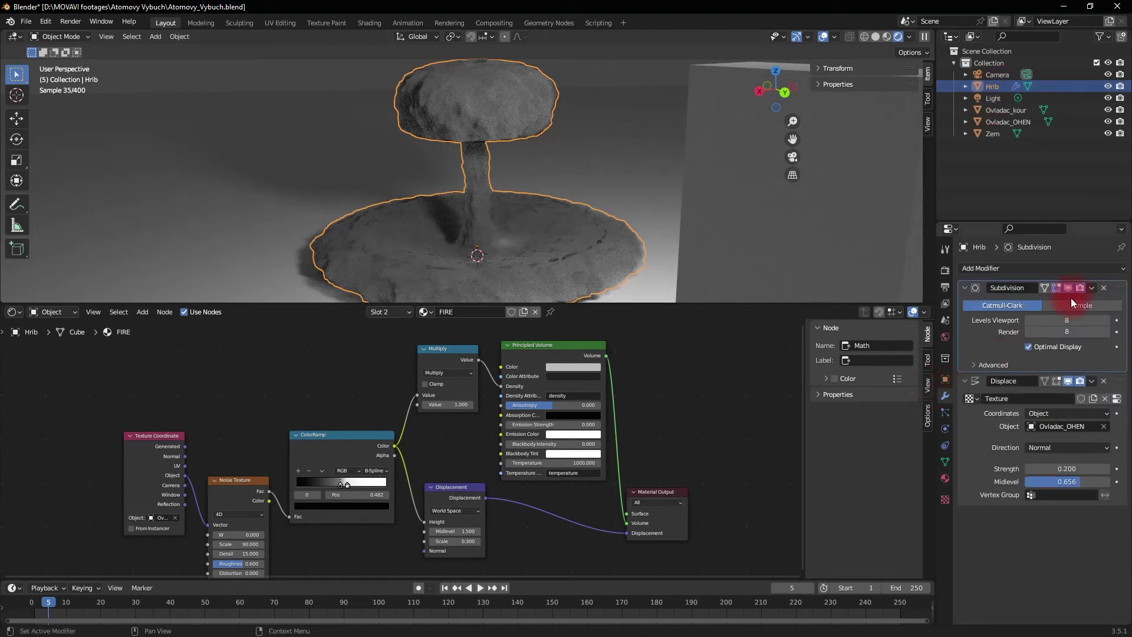
{"action": "left_click", "coordinate": [1067, 289]}
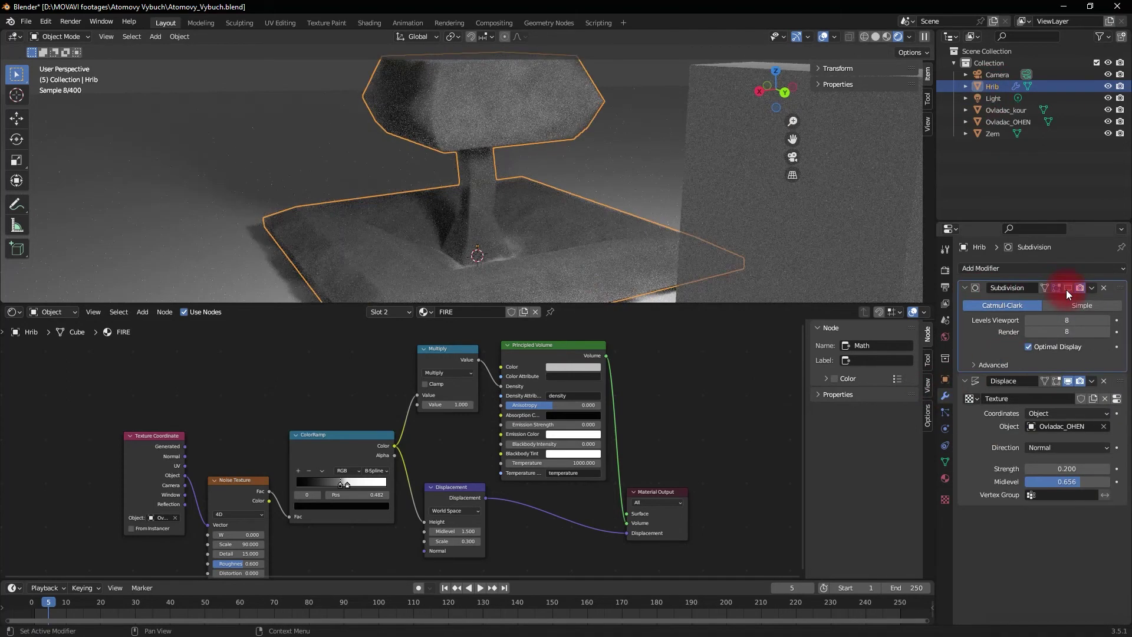
{"action": "left_click", "coordinate": [1067, 380]}
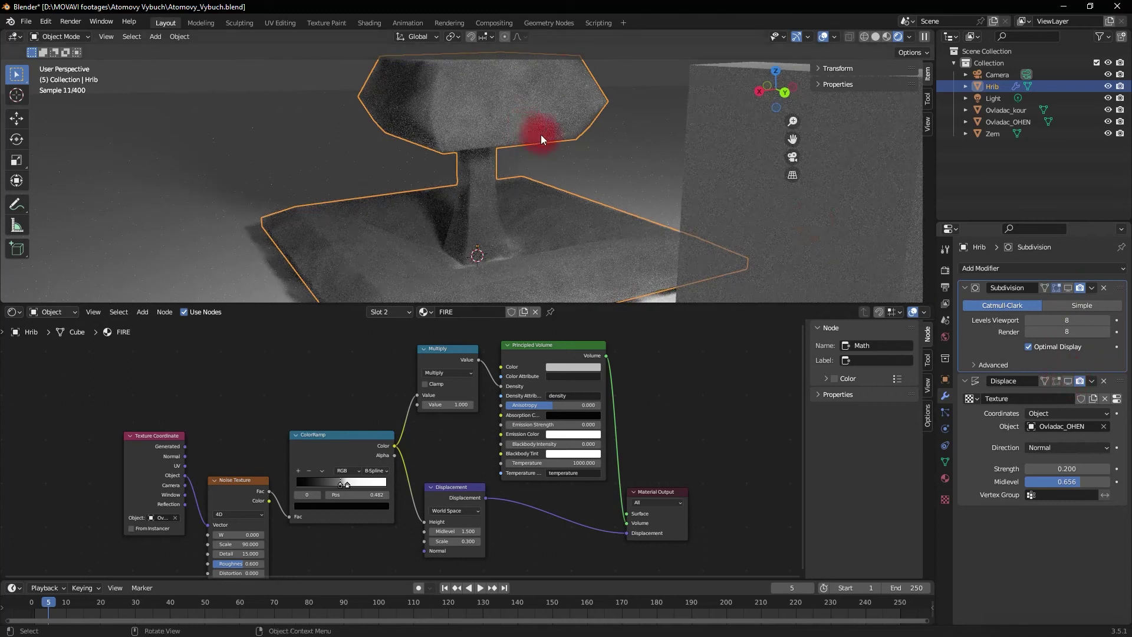
- In solid shading and Edit Mode, box-select the mushroom cap's top and lower vertices
{"action": "key", "text": "z"}
{"action": "left_click", "coordinate": [530, 147]}
{"action": "mouse_move", "coordinate": [517, 144]}
{"action": "middle_mouse_down"}
{"action": "mouse_move", "coordinate": [536, 123]}
{"action": "mouse_move", "coordinate": [494, 194]}
{"action": "middle_mouse_up"}
{"action": "key", "text": "Tab"}
{"action": "scroll", "coordinate": [478, 154], "scroll_direction": "up", "scroll_amount": 3}
{"action": "middle_click_drag", "start_coordinate": [478, 154], "coordinate": [481, 177]}
{"action": "left_click_drag", "start_coordinate": [237, 103], "coordinate": [670, 255]}
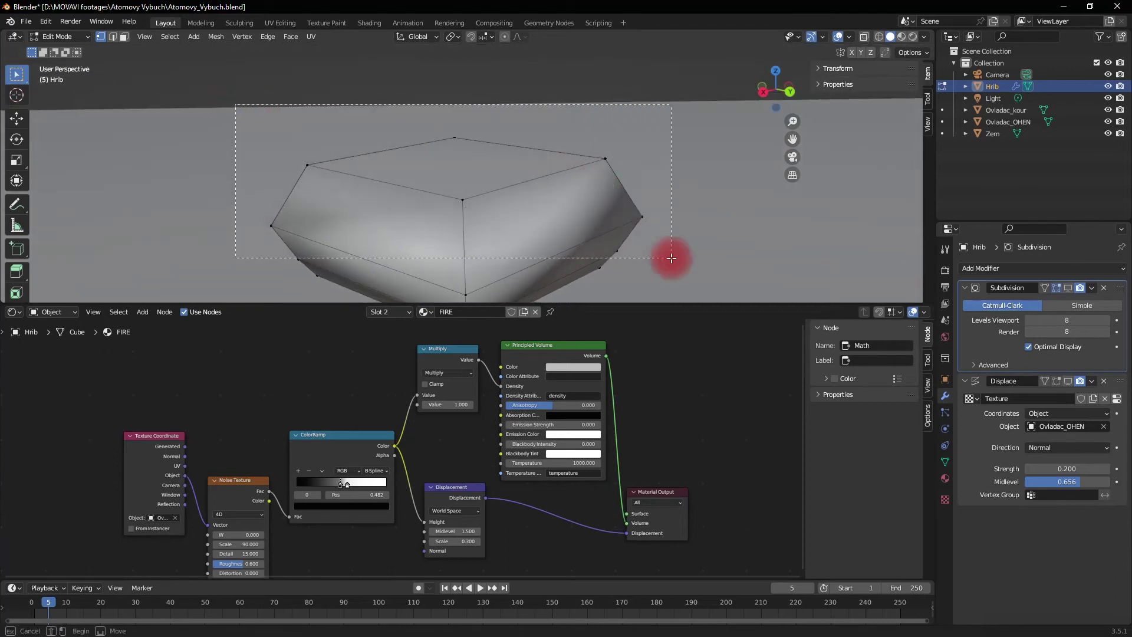
{"action": "middle_click_drag", "start_coordinate": [644, 245], "coordinate": [644, 190], "text": "shift"}
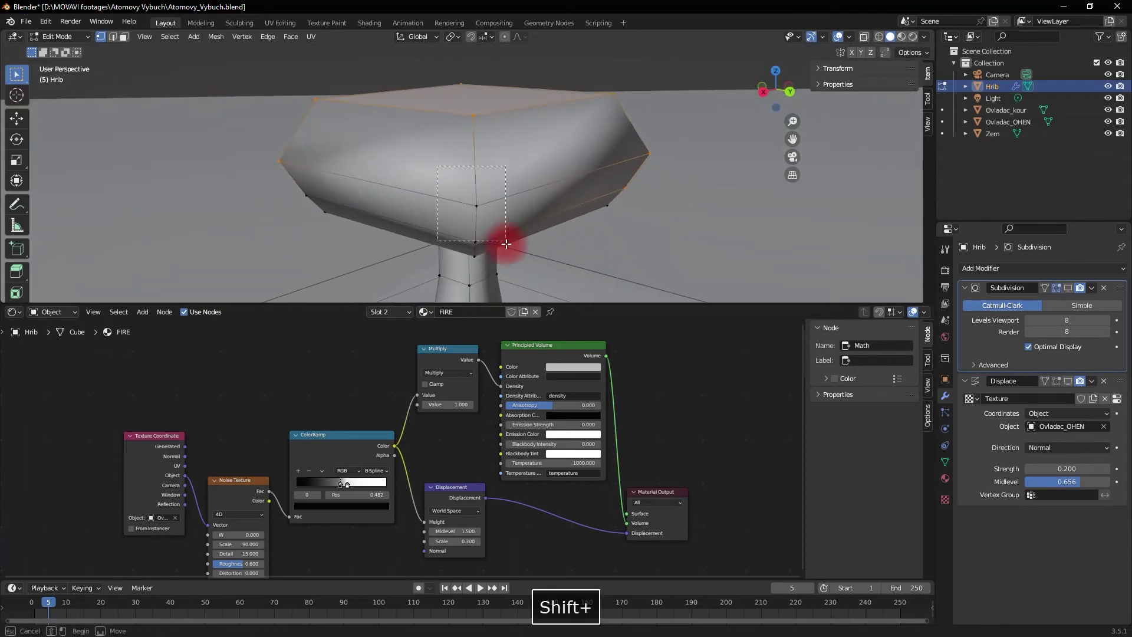
- Assign the selected cap vertices to a new vertex group
{"action": "middle_click_drag", "start_coordinate": [505, 242], "coordinate": [599, 126]}
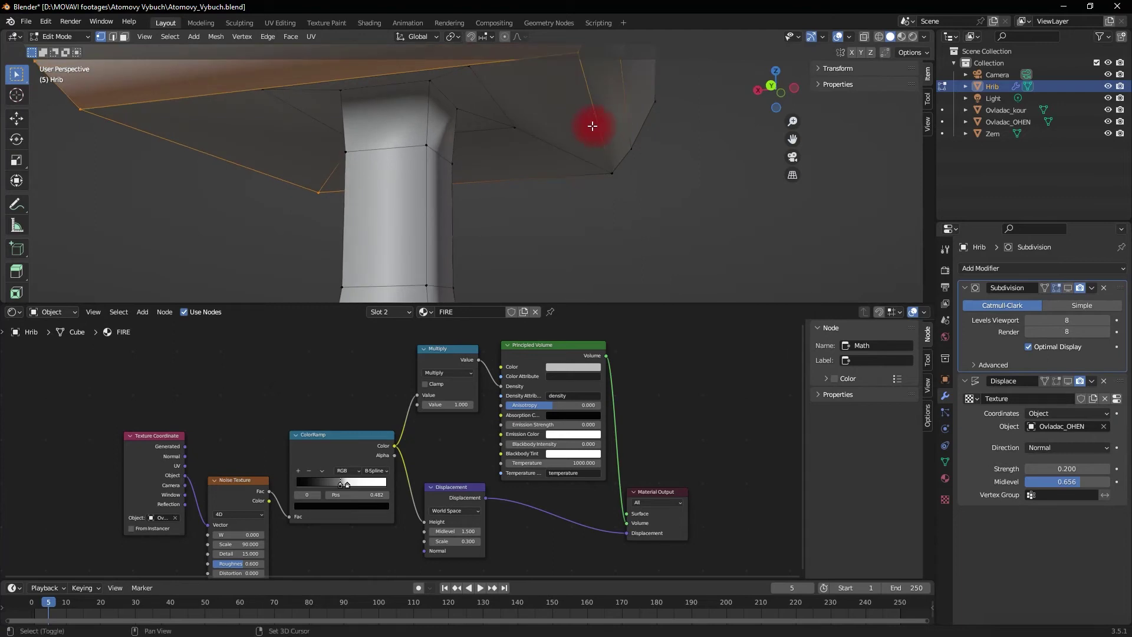
{"action": "mouse_move", "coordinate": [498, 79]}
{"action": "middle_mouse_down"}
{"action": "mouse_move", "coordinate": [655, 137]}
{"action": "mouse_move", "coordinate": [387, 131]}
{"action": "mouse_move", "coordinate": [268, 114]}
{"action": "mouse_move", "coordinate": [202, 136]}
{"action": "mouse_move", "coordinate": [379, 177]}
{"action": "mouse_move", "coordinate": [425, 202]}
{"action": "mouse_move", "coordinate": [430, 236]}
{"action": "middle_mouse_up"}
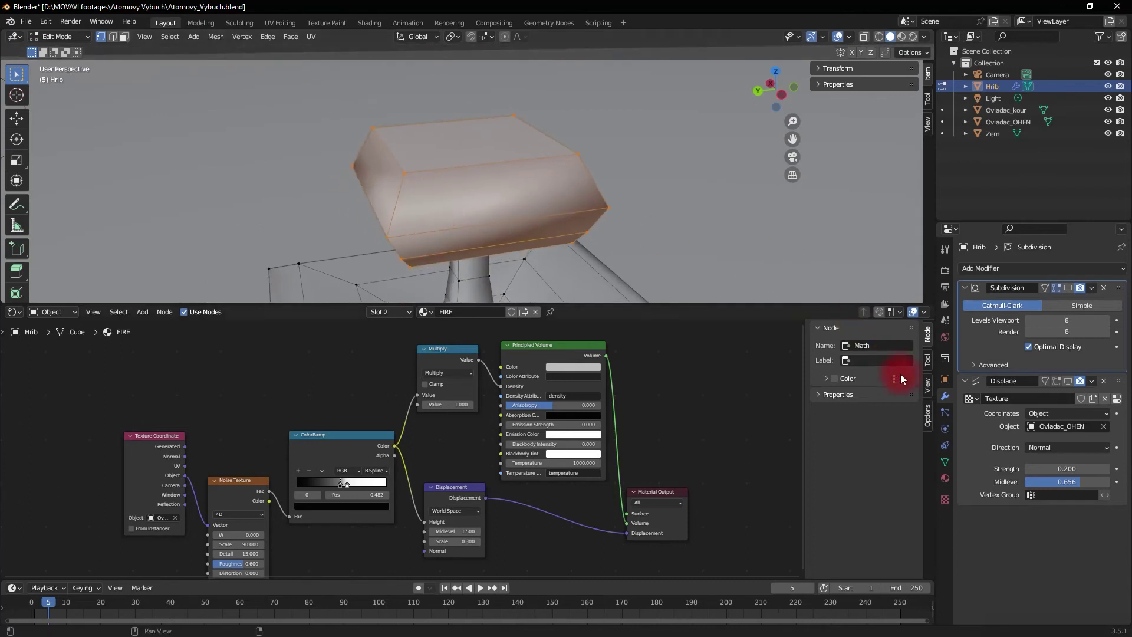
{"action": "left_click", "coordinate": [943, 462]}
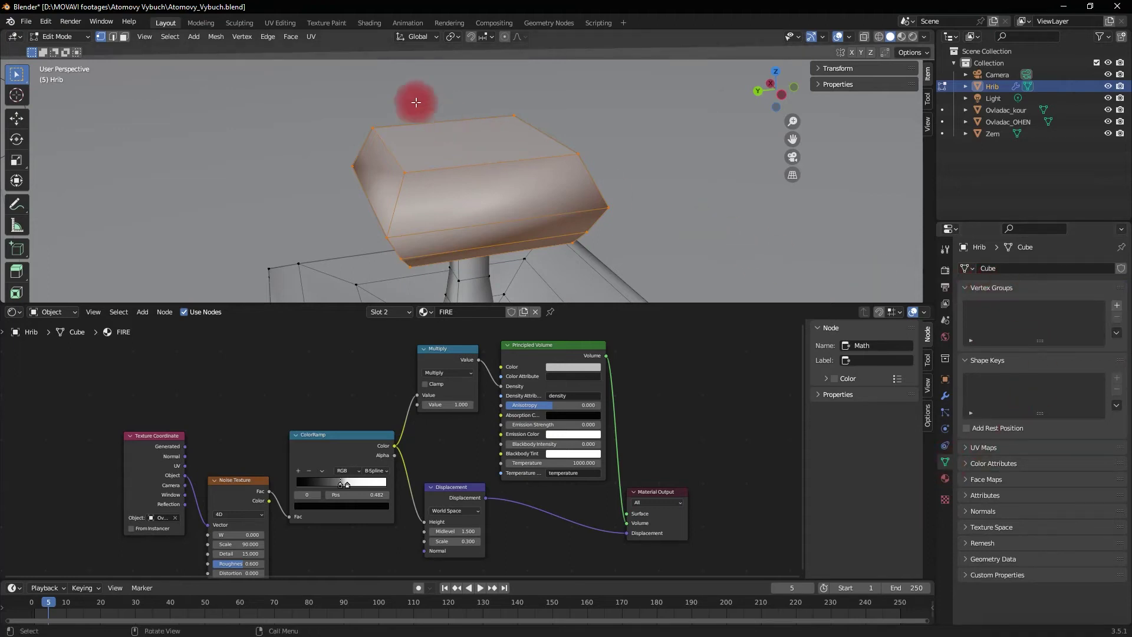
{"action": "left_click", "coordinate": [1116, 308]}
{"action": "left_click", "coordinate": [981, 381]}
- Apply the FIRE material to the selected cap vertices
{"action": "left_click", "coordinate": [940, 480]}
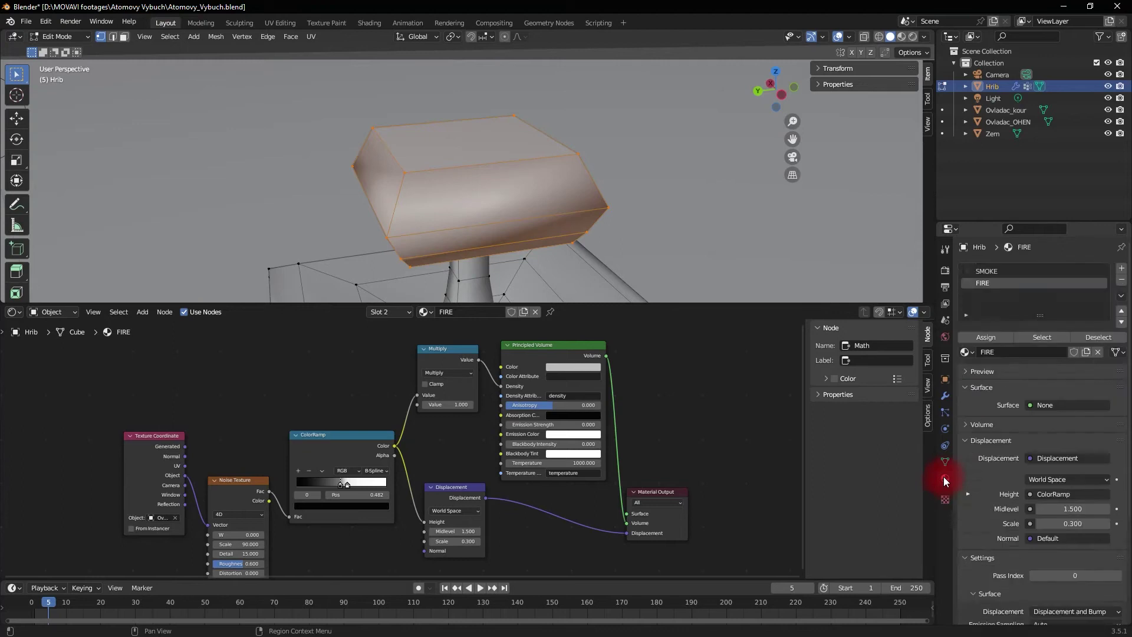
{"action": "left_click", "coordinate": [981, 294]}
{"action": "left_click", "coordinate": [986, 338]}
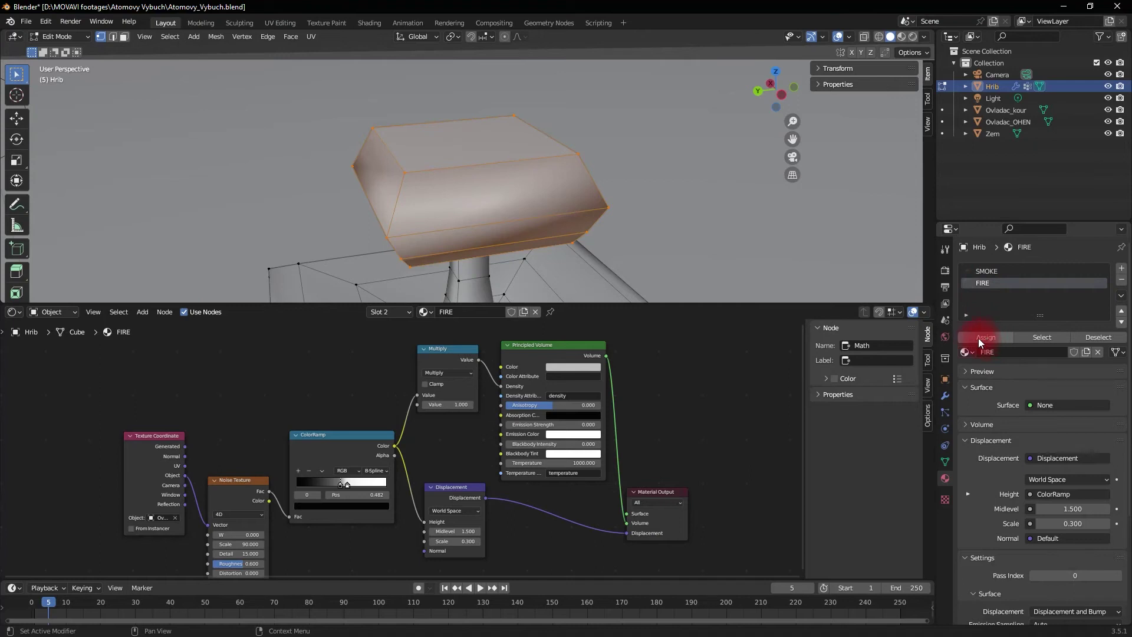
- Save Atomovy_Vybuch.blend, return to rendered Object Mode, and show Displace in the viewport
{"action": "key", "text": "ctrl+s"}
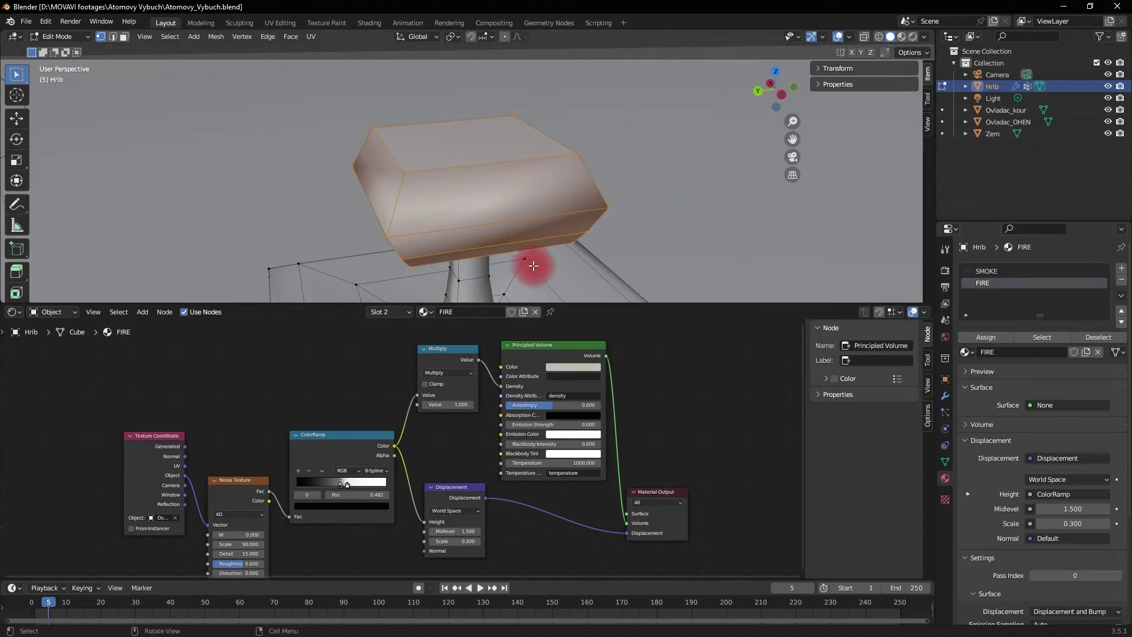
{"action": "left_click", "coordinate": [913, 37]}
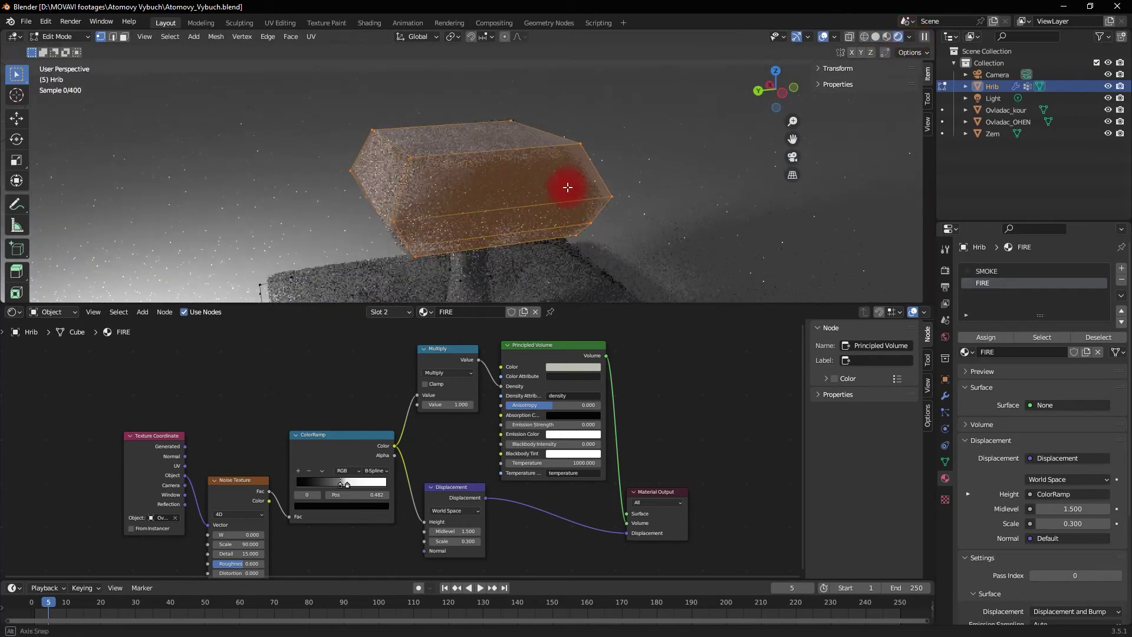
{"action": "key", "text": "Tab"}
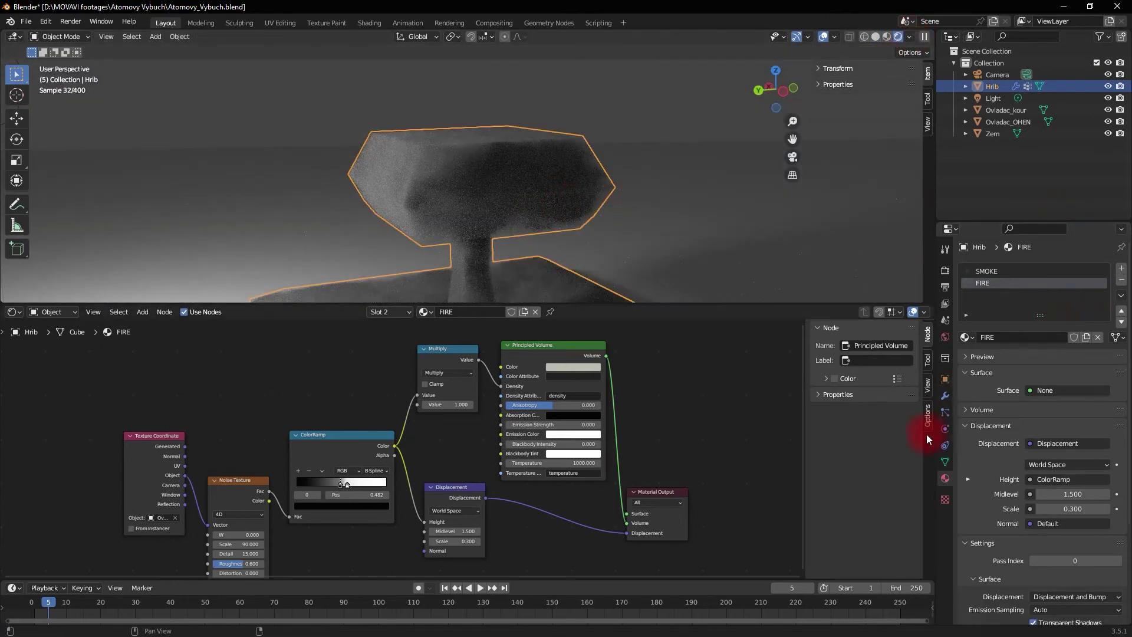
{"action": "left_click", "coordinate": [945, 394]}
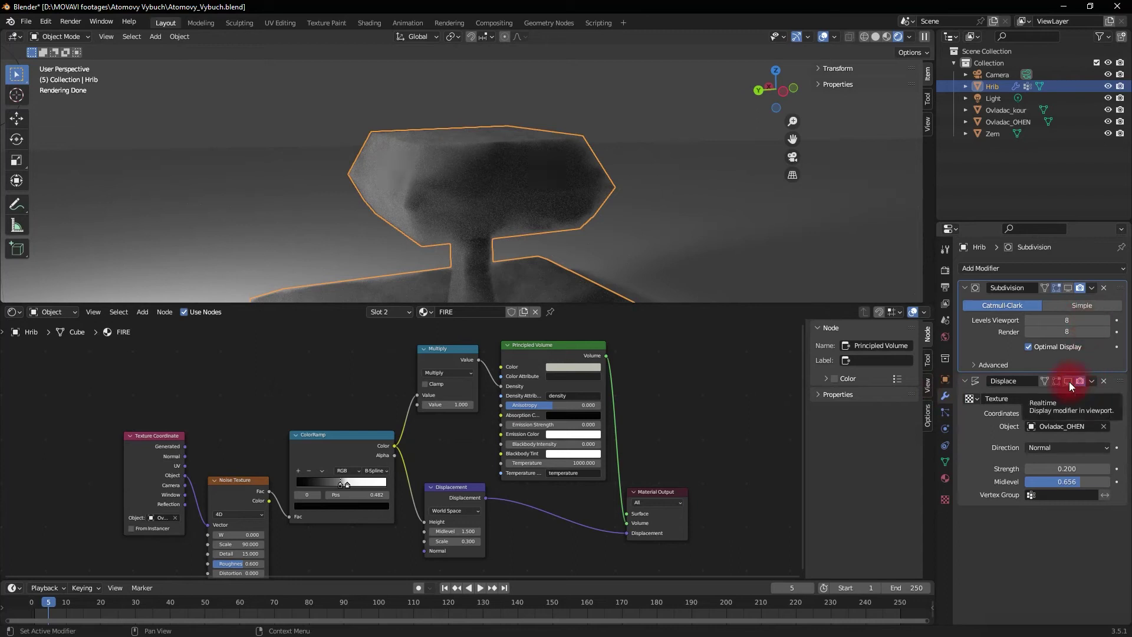
{"action": "key", "text": "ctrl+s"}
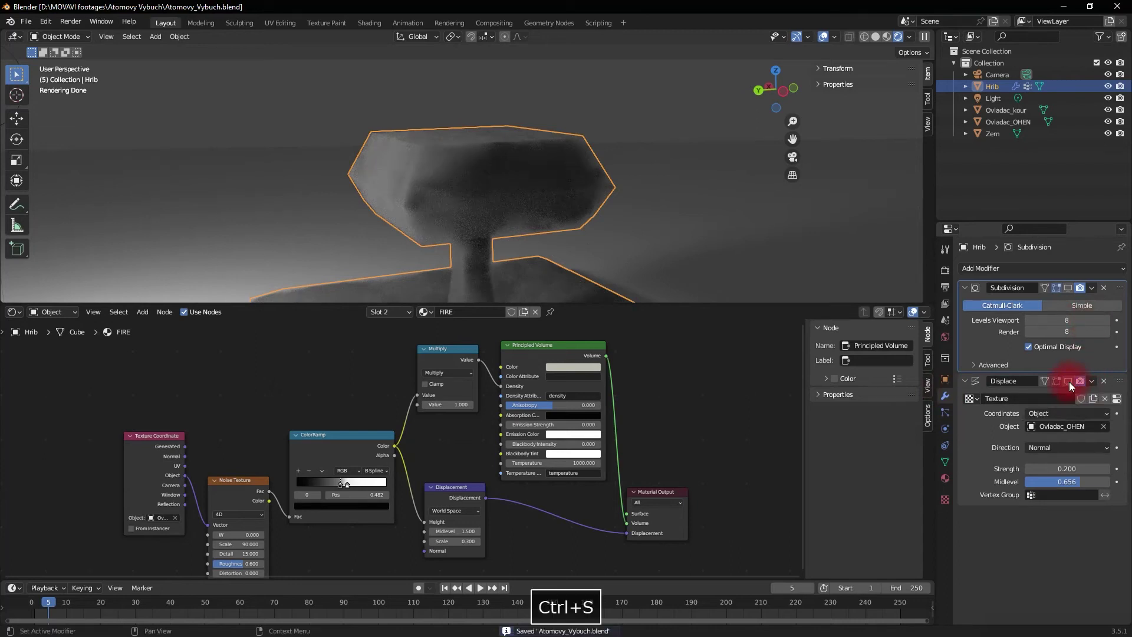
{"action": "left_click", "coordinate": [1070, 381]}
- Duplicate the ColorRamp below the original and feed it the noise Fac output
{"action": "left_click_drag", "start_coordinate": [348, 435], "coordinate": [365, 369]}
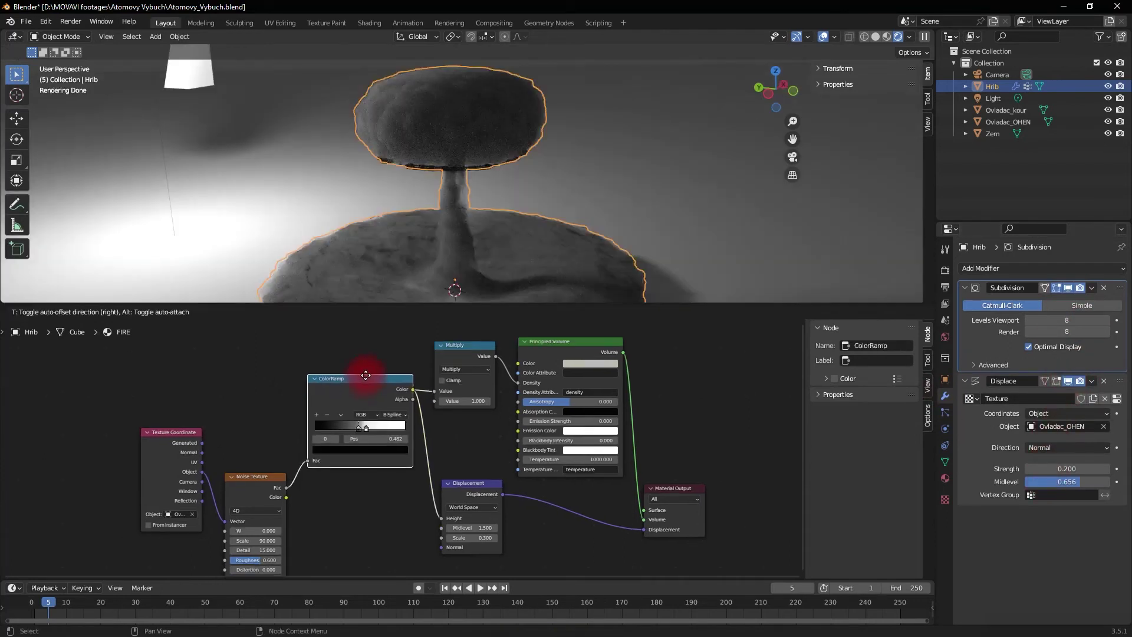
{"action": "left_click_drag", "start_coordinate": [365, 368], "coordinate": [366, 356]}
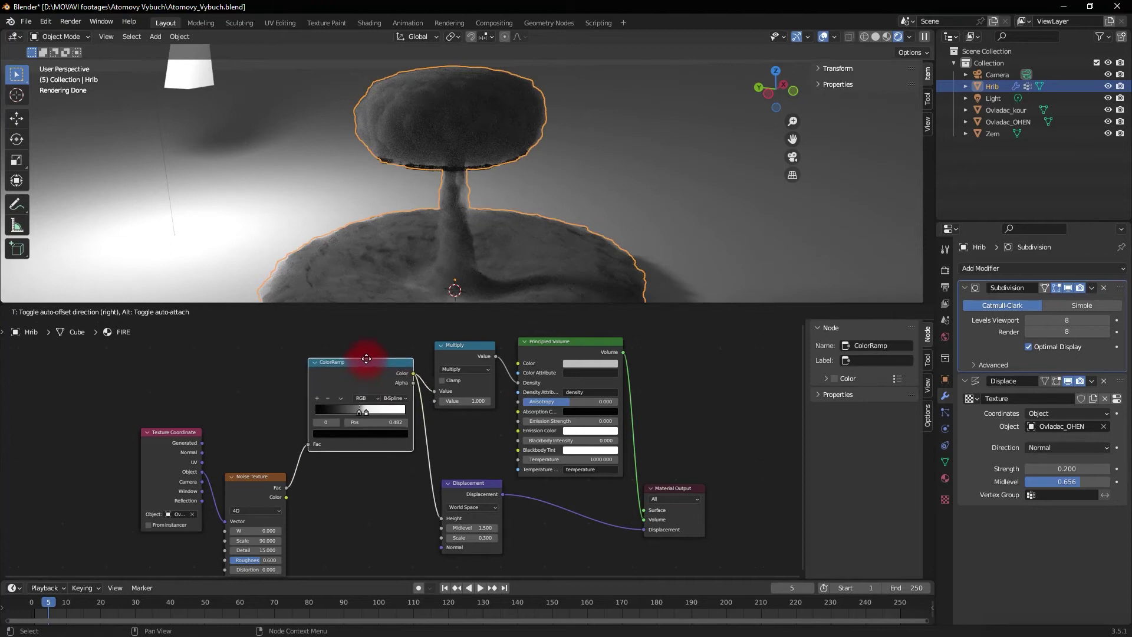
{"action": "key", "text": "shift+d"}
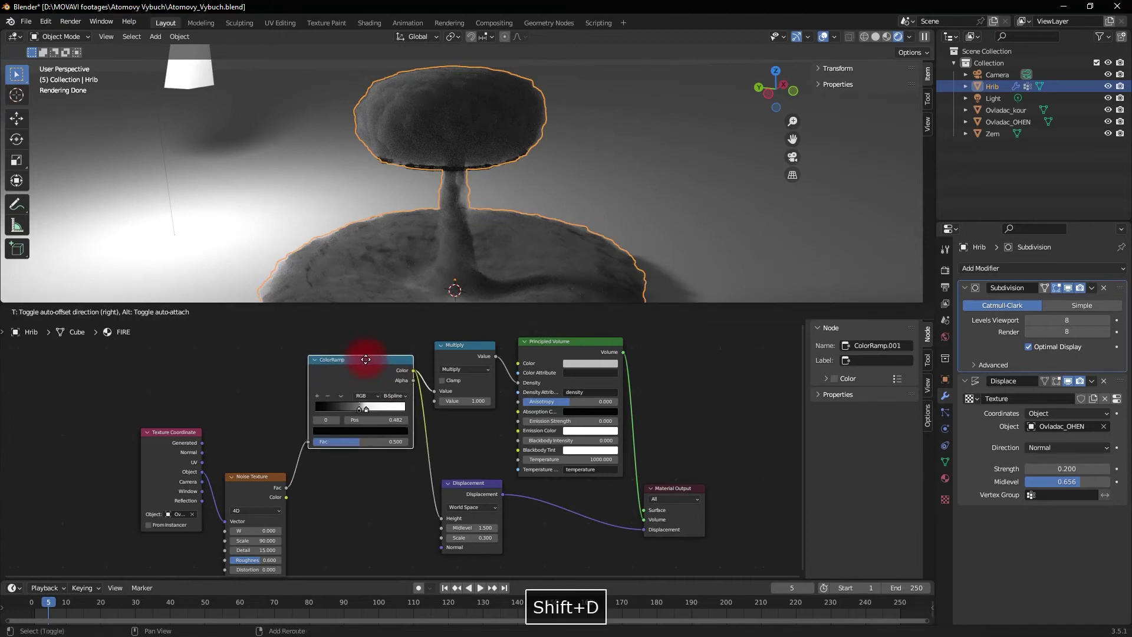
{"action": "left_click", "coordinate": [365, 469]}
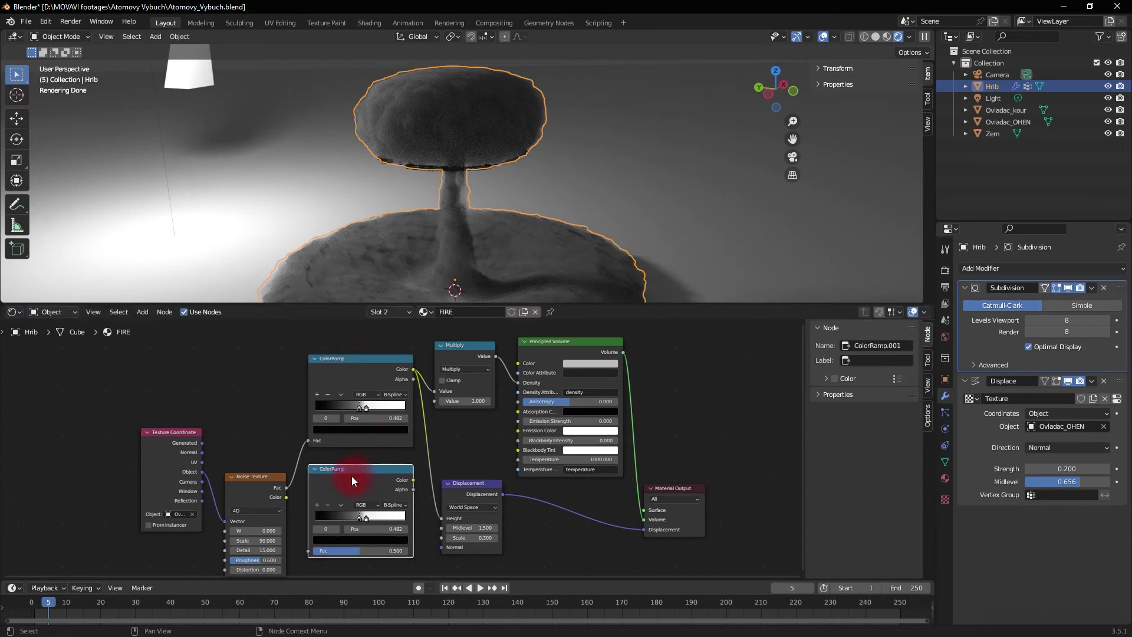
{"action": "left_click_drag", "start_coordinate": [285, 487], "coordinate": [289, 486]}
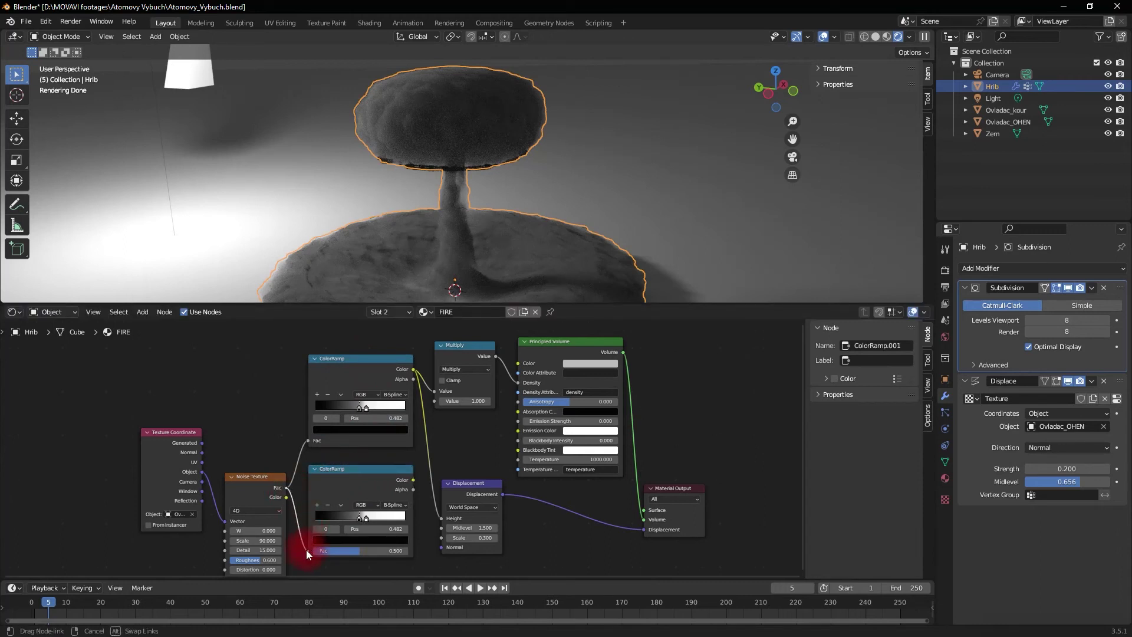
{"action": "left_click_drag", "start_coordinate": [306, 550], "coordinate": [306, 553]}
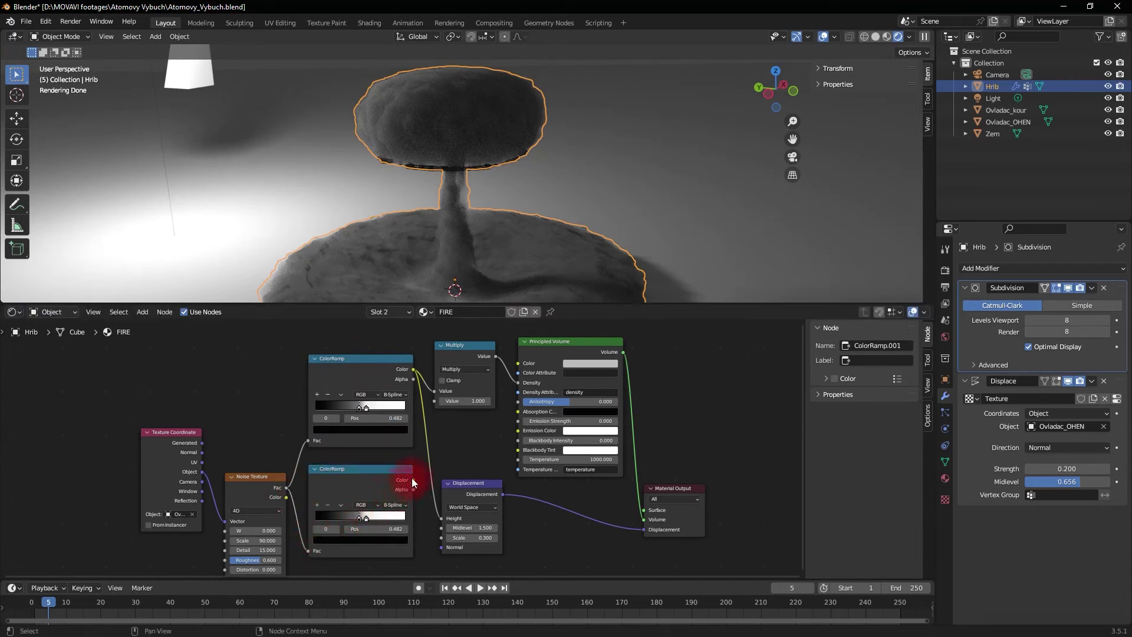
- Connect the second ColorRamp's Color to Emission Strength and tint the emission colour orange
{"action": "left_click_drag", "start_coordinate": [412, 479], "coordinate": [415, 479]}
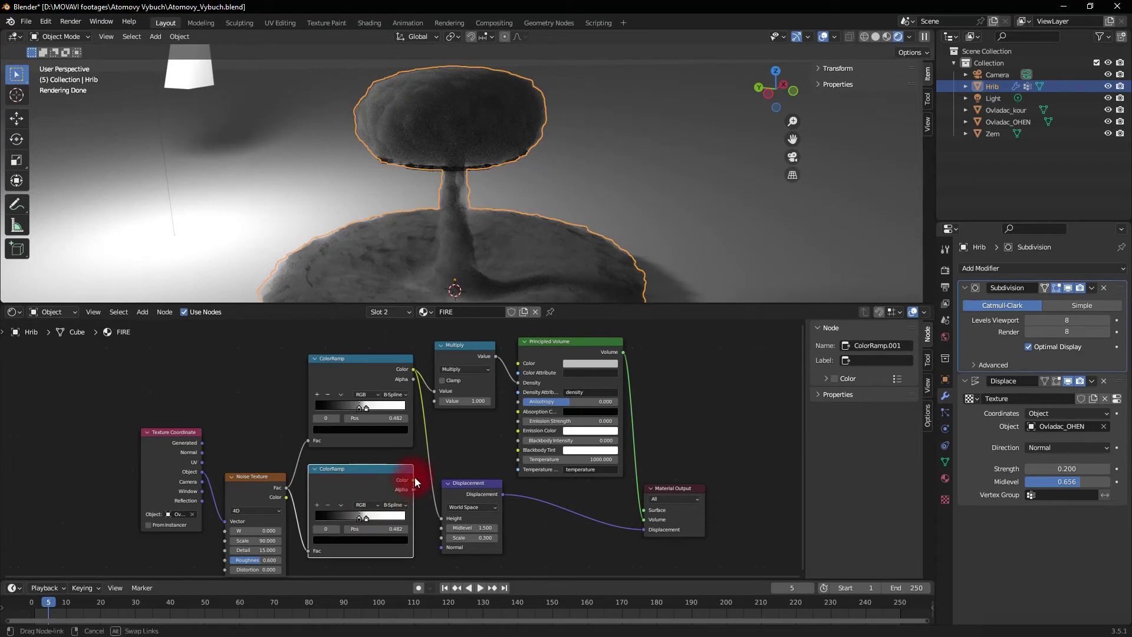
{"action": "left_click_drag", "start_coordinate": [508, 424], "coordinate": [517, 421]}
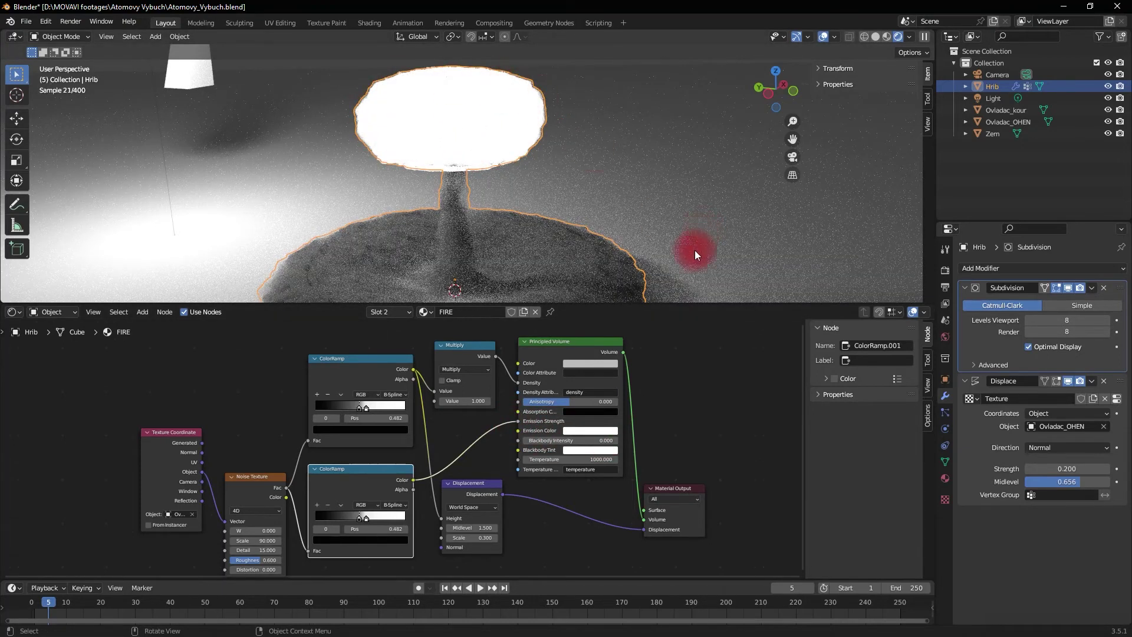
{"action": "left_click", "coordinate": [591, 430]}
{"action": "left_click_drag", "start_coordinate": [601, 337], "coordinate": [595, 348]}
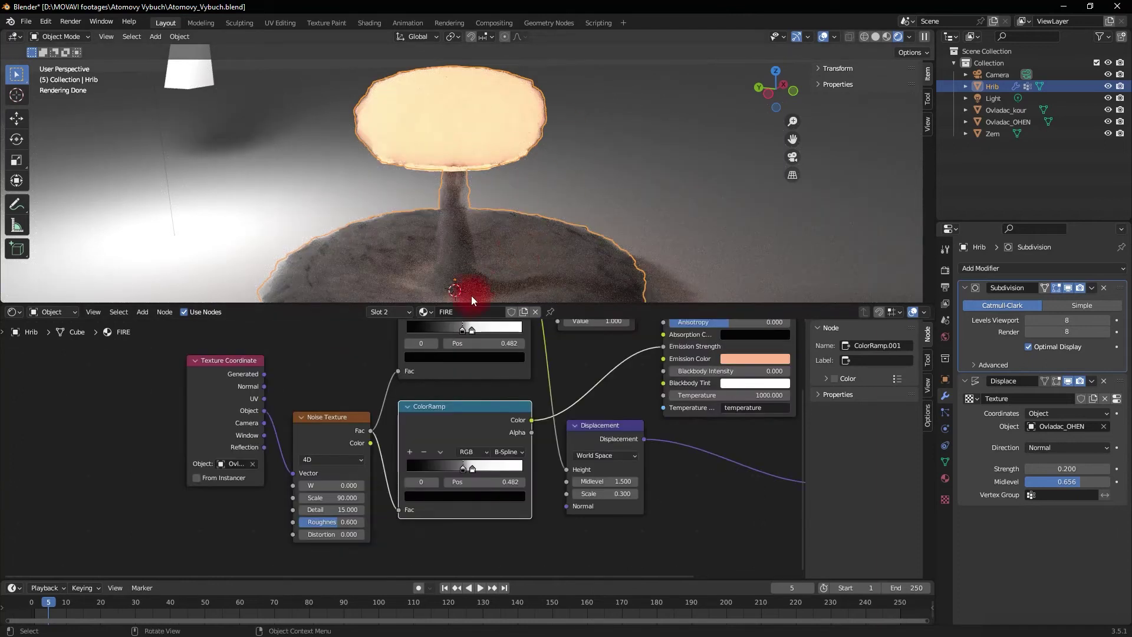
- Rearrange the Displacement, Texture Coordinate and Noise nodes, and slide the ColorRamp's inner stop
{"action": "left_click_drag", "start_coordinate": [590, 431], "coordinate": [660, 454]}
{"action": "left_click_drag", "start_coordinate": [224, 360], "coordinate": [165, 353]}
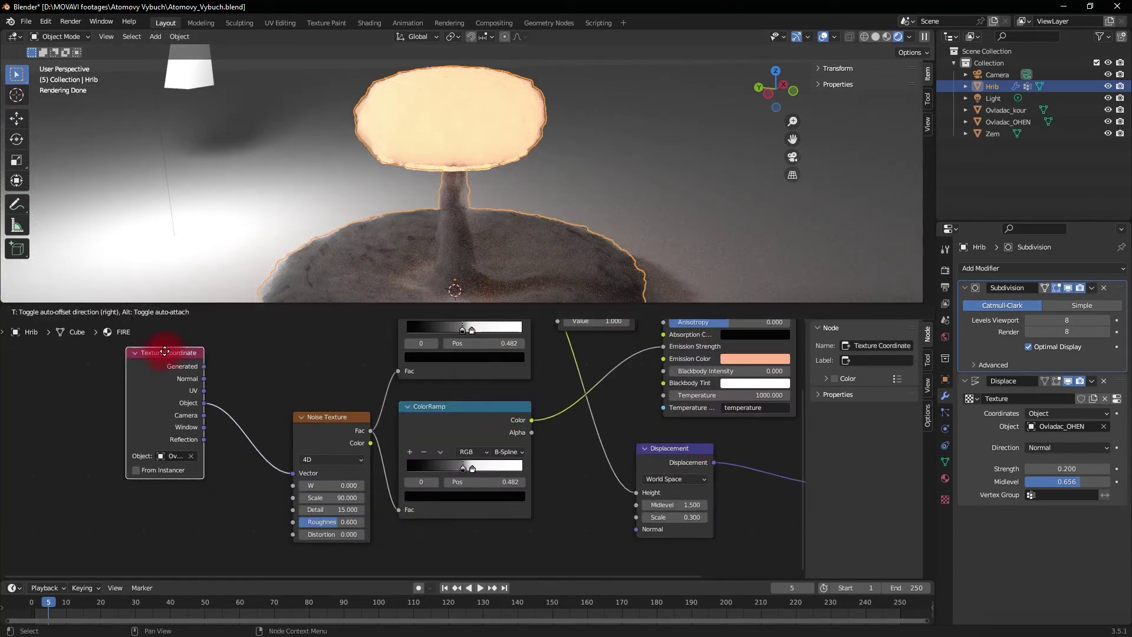
{"action": "left_click_drag", "start_coordinate": [327, 417], "coordinate": [276, 384]}
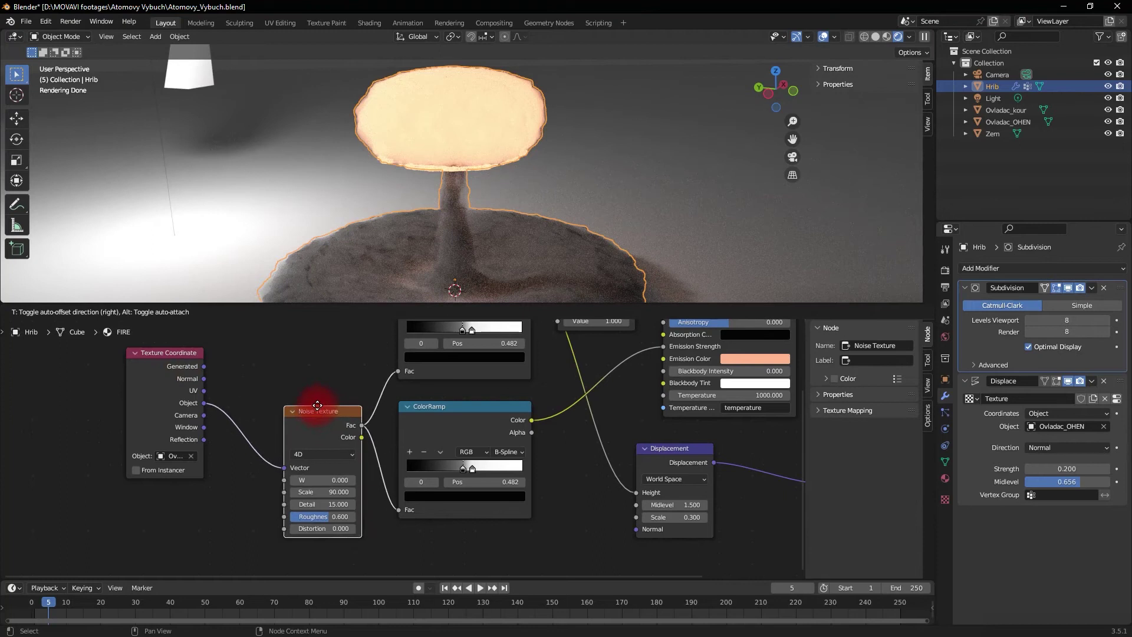
{"action": "left_click", "coordinate": [483, 469]}
{"action": "left_click_drag", "start_coordinate": [491, 470], "coordinate": [451, 468]}
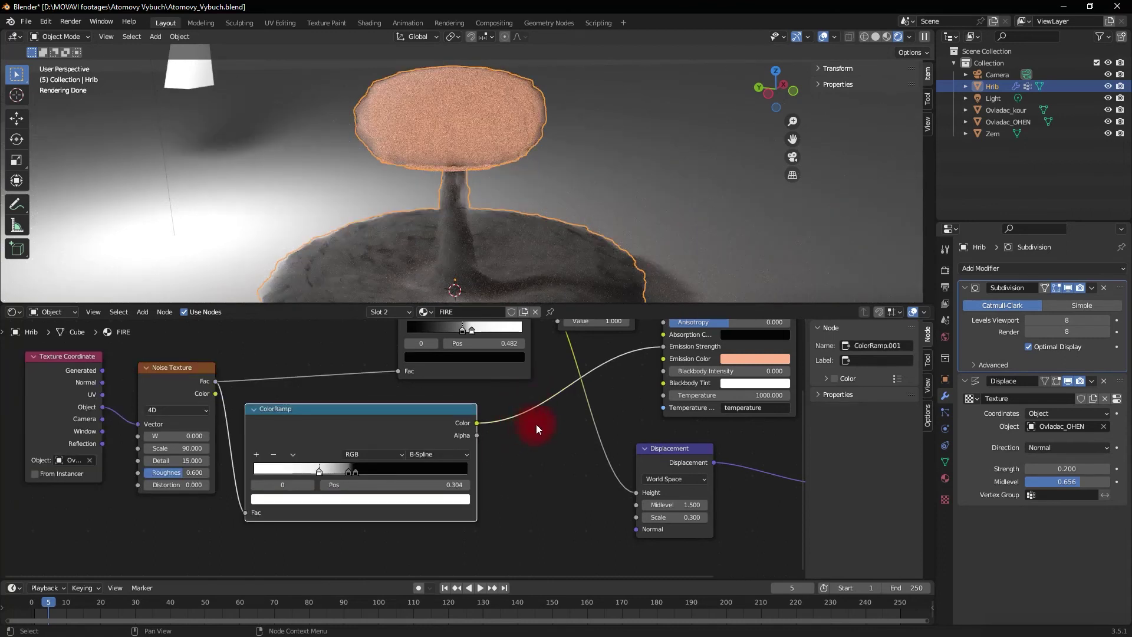
- Insert a Math node into the Emission Strength link and move a ColorRamp stop to 0.372
{"action": "key", "text": "shift+a"}
{"action": "left_click", "coordinate": [490, 423]}
{"action": "type", "text": "MATH"}
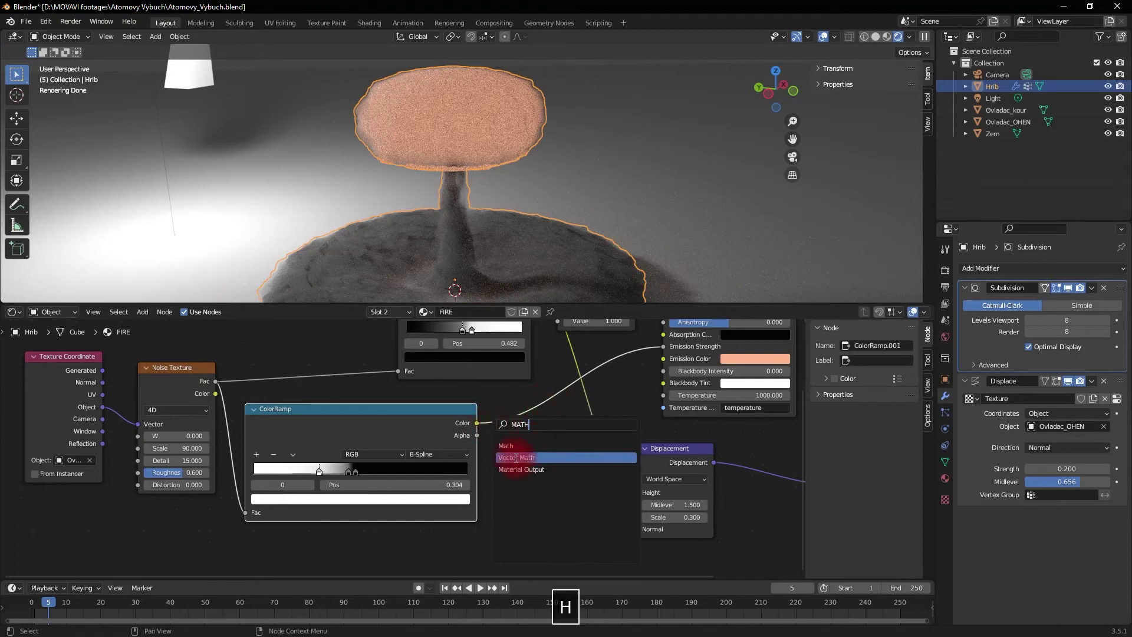
{"action": "left_click", "coordinate": [508, 445]}
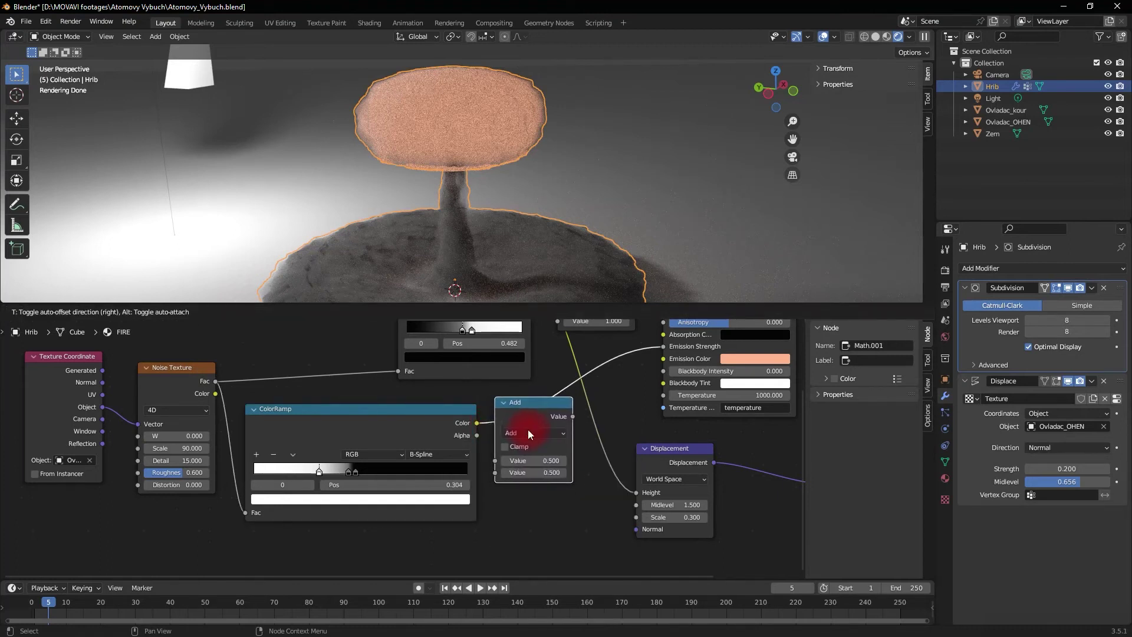
{"action": "left_click", "coordinate": [541, 430]}
{"action": "left_click", "coordinate": [335, 474]}
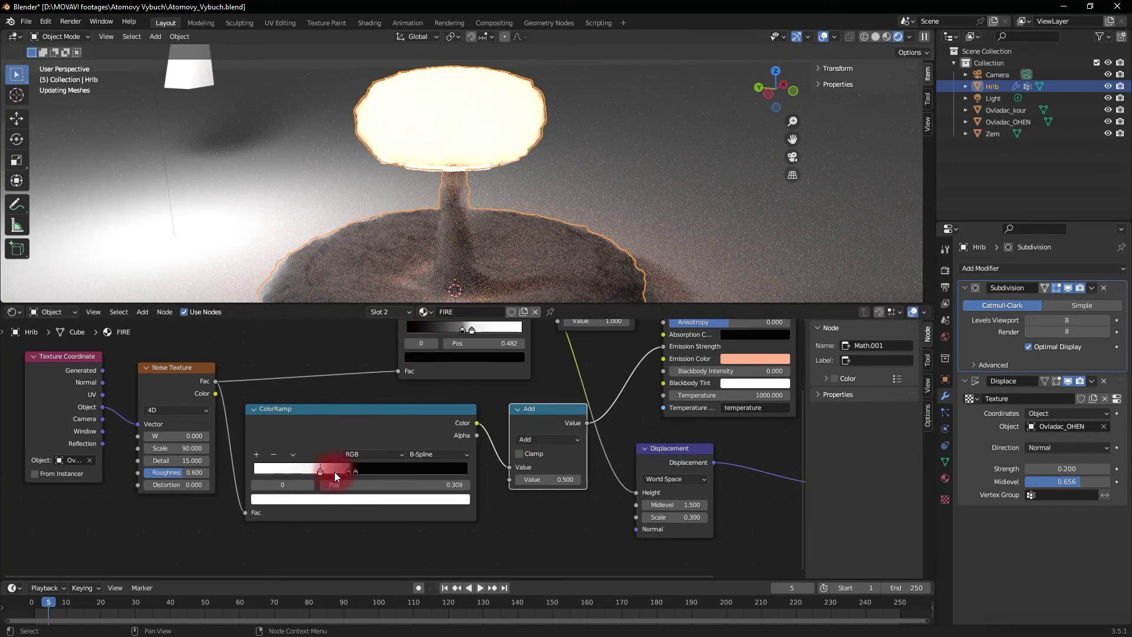
{"action": "left_click_drag", "start_coordinate": [334, 472], "coordinate": [333, 471]}
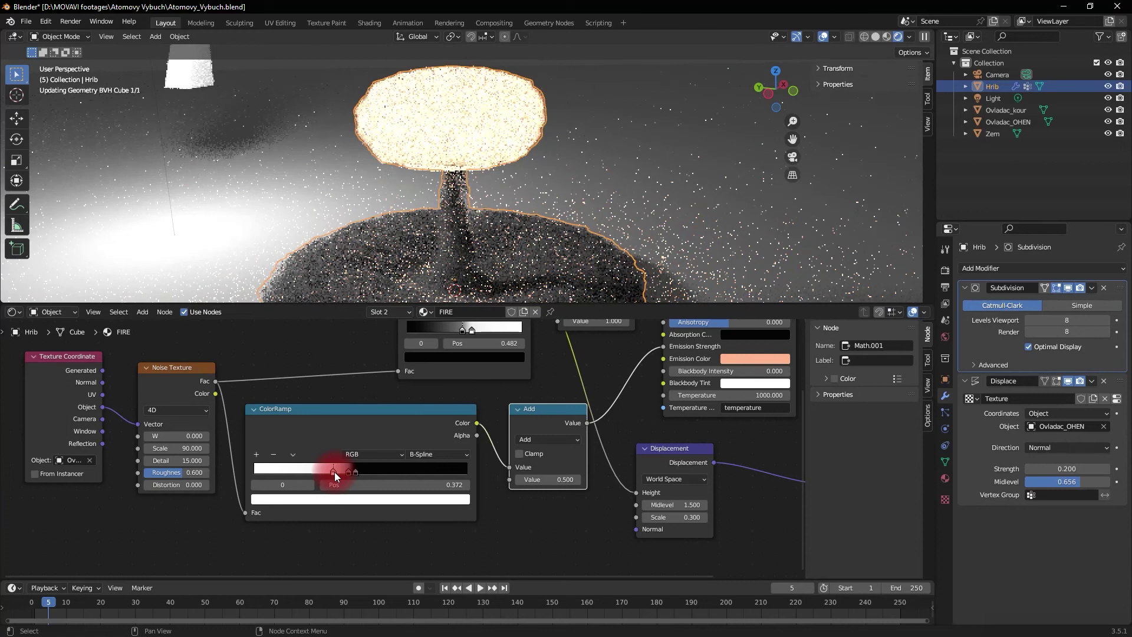
- Set the Math node's operation to Multiply with a value of 3
{"action": "scroll", "coordinate": [448, 460], "scroll_direction": "up", "scroll_amount": 1}
{"action": "left_click", "coordinate": [561, 438]}
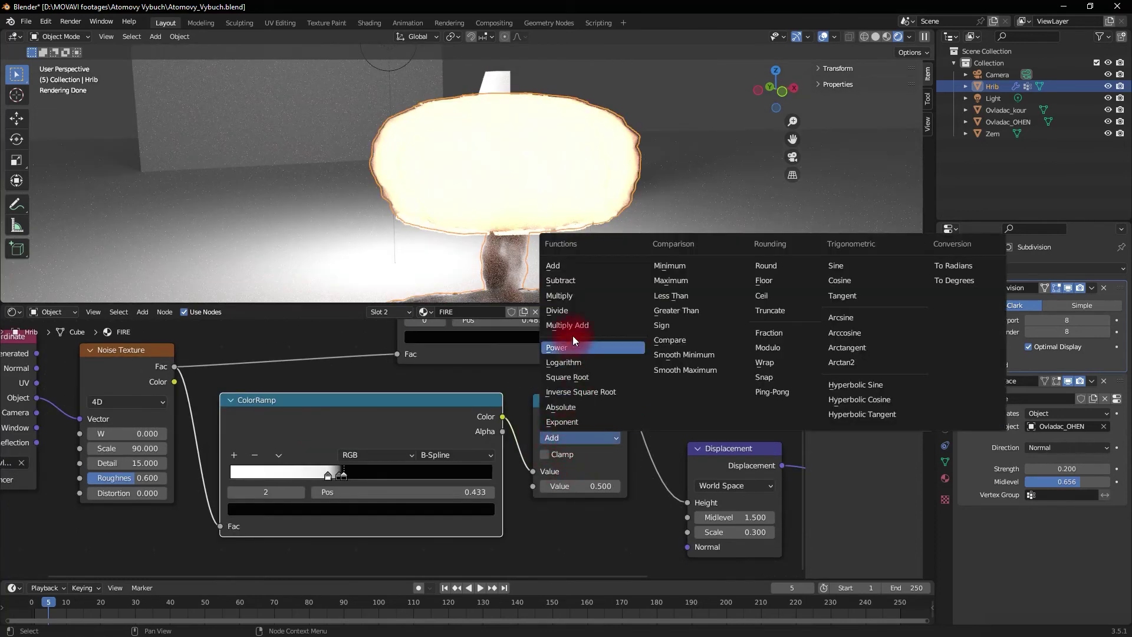
{"action": "left_click", "coordinate": [575, 296]}
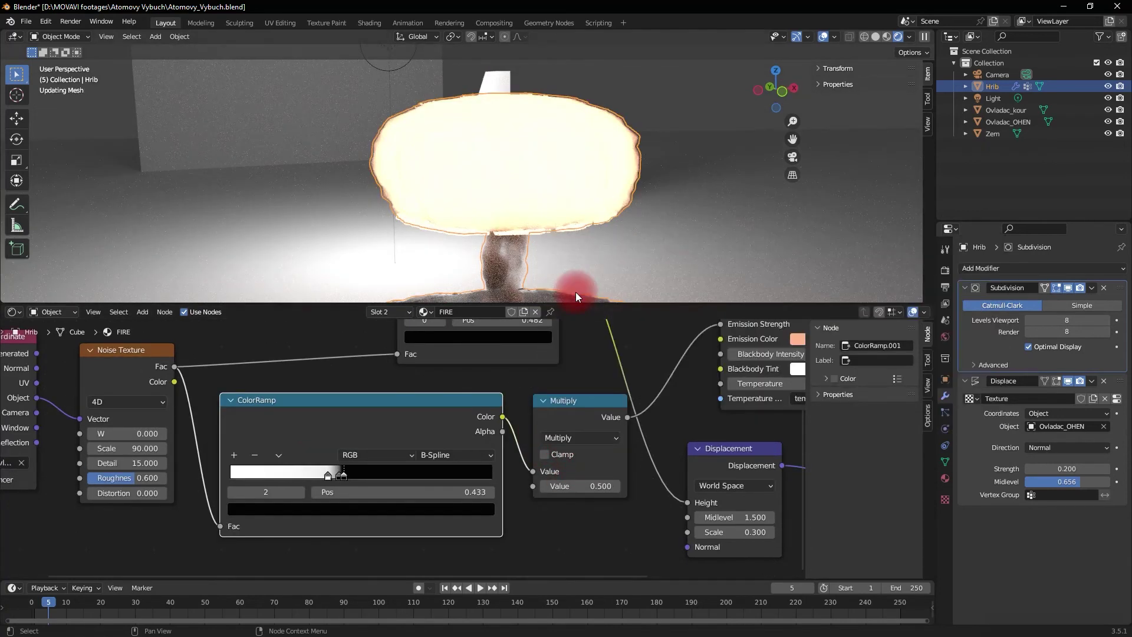
{"action": "left_click", "coordinate": [546, 484]}
{"action": "type", "text": "3"}
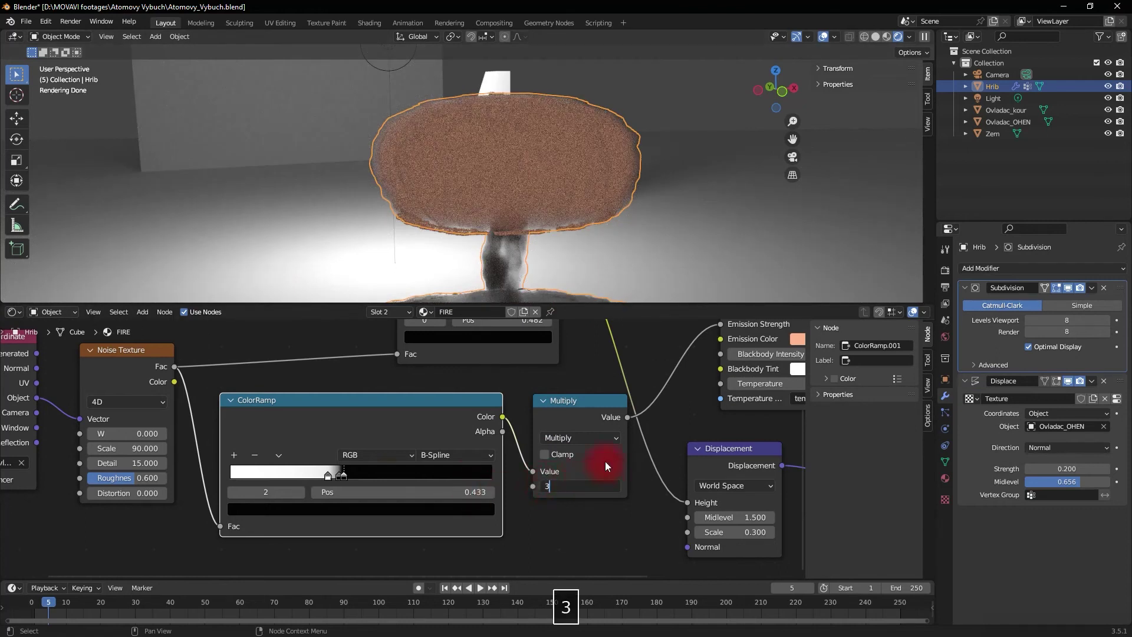
{"action": "key", "text": "Return"}
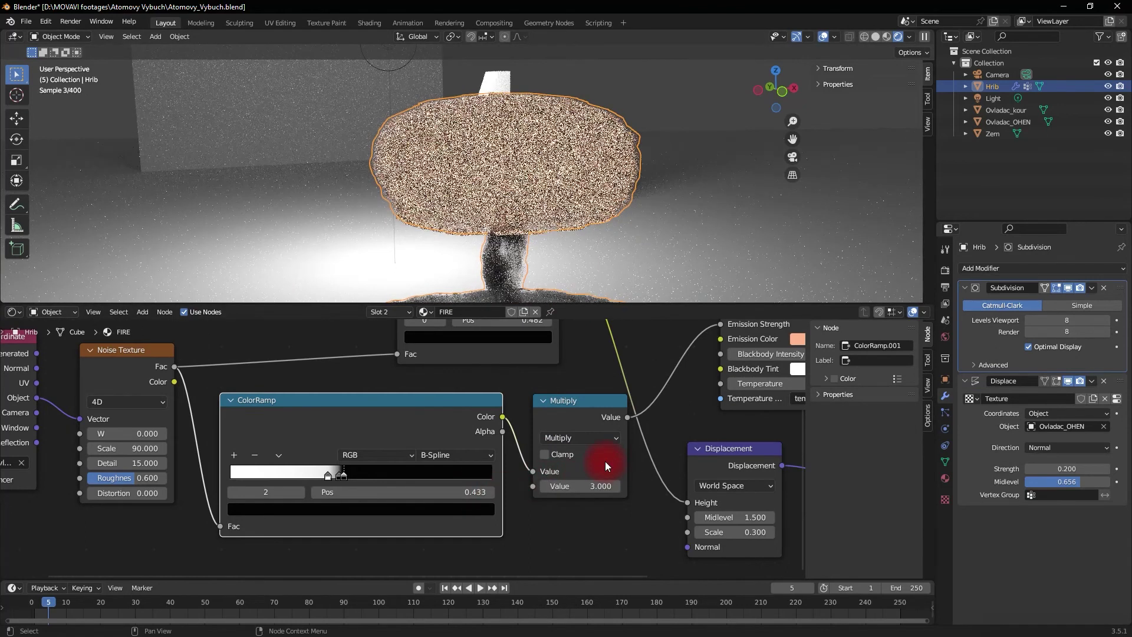
- Clear the Noise Texture Roughness field to enter a new value
{"action": "scroll", "coordinate": [416, 454], "scroll_direction": "up", "scroll_amount": 1}
{"action": "left_click", "coordinate": [68, 482]}
{"action": "key", "text": "BackSpace"}
- Set the noise Roughness to 0.7 and try entering 5 for the noise scale
{"action": "type", "text": "0.7"}
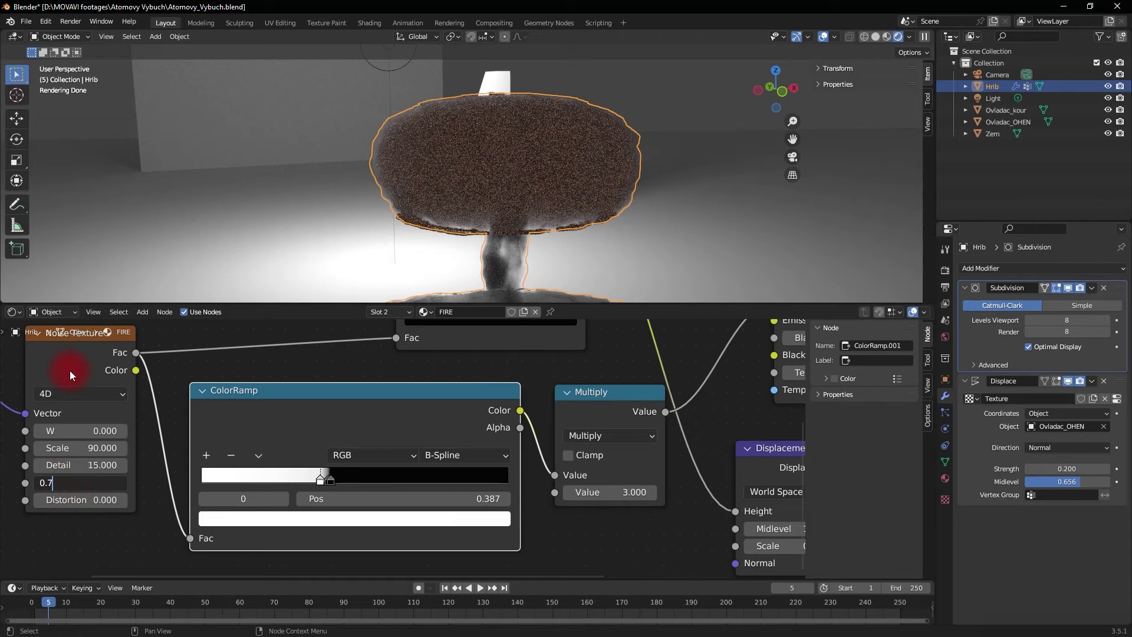
{"action": "key", "text": "Return"}
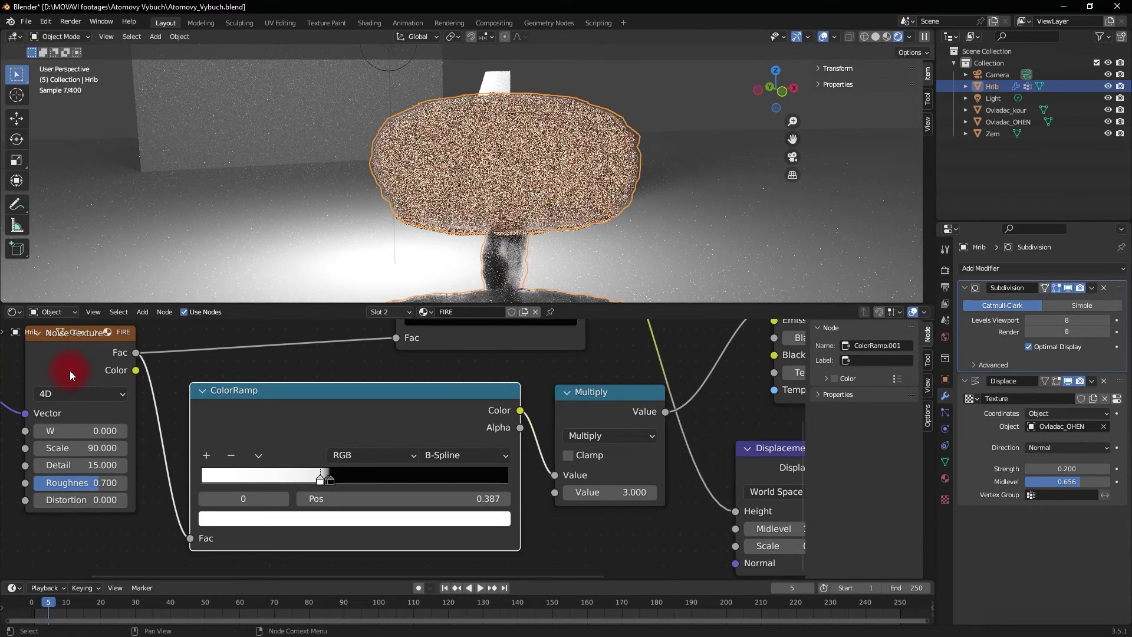
{"action": "type", "text": "5"}
{"action": "key", "text": "Escape"}
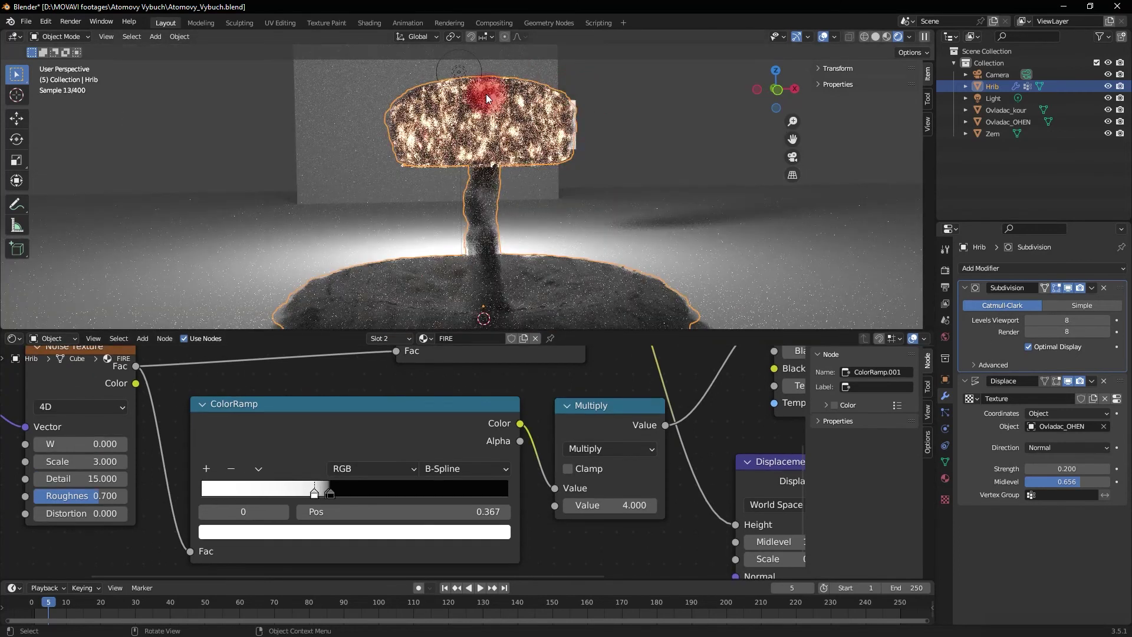
- Orbit to the whole scene, switch to solid shading and select Ovladac_OHEN
{"action": "mouse_move", "coordinate": [659, 237]}
{"action": "middle_mouse_down"}
{"action": "mouse_move", "coordinate": [568, 160]}
{"action": "mouse_move", "coordinate": [339, 156]}
{"action": "mouse_move", "coordinate": [590, 237]}
{"action": "mouse_move", "coordinate": [534, 229]}
{"action": "mouse_move", "coordinate": [519, 210]}
{"action": "middle_mouse_up"}
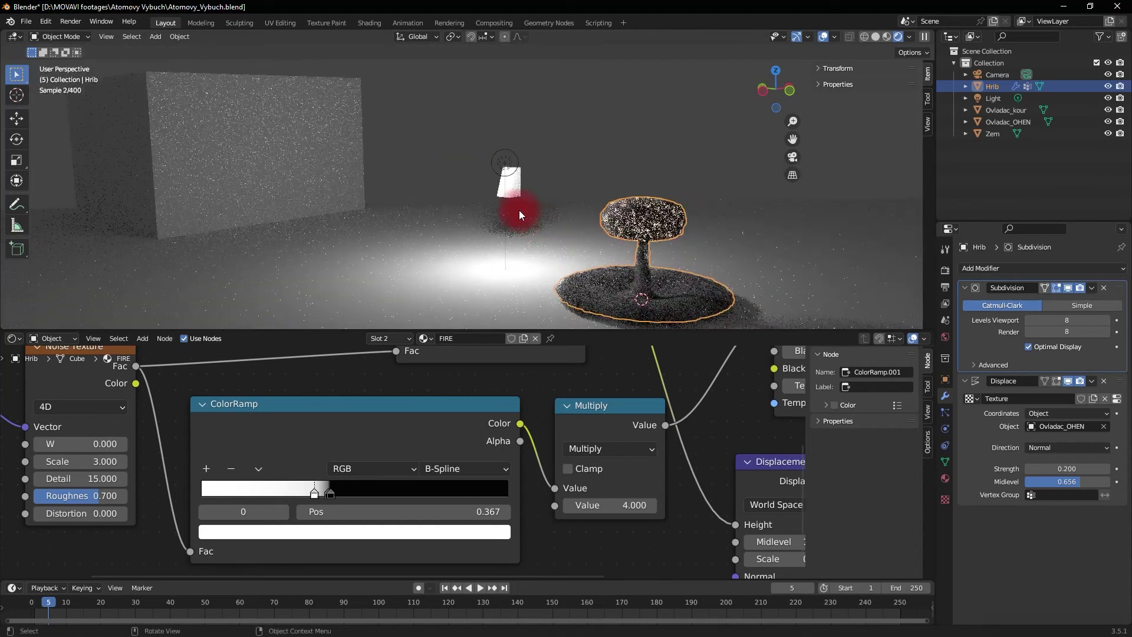
{"action": "left_click", "coordinate": [880, 37]}
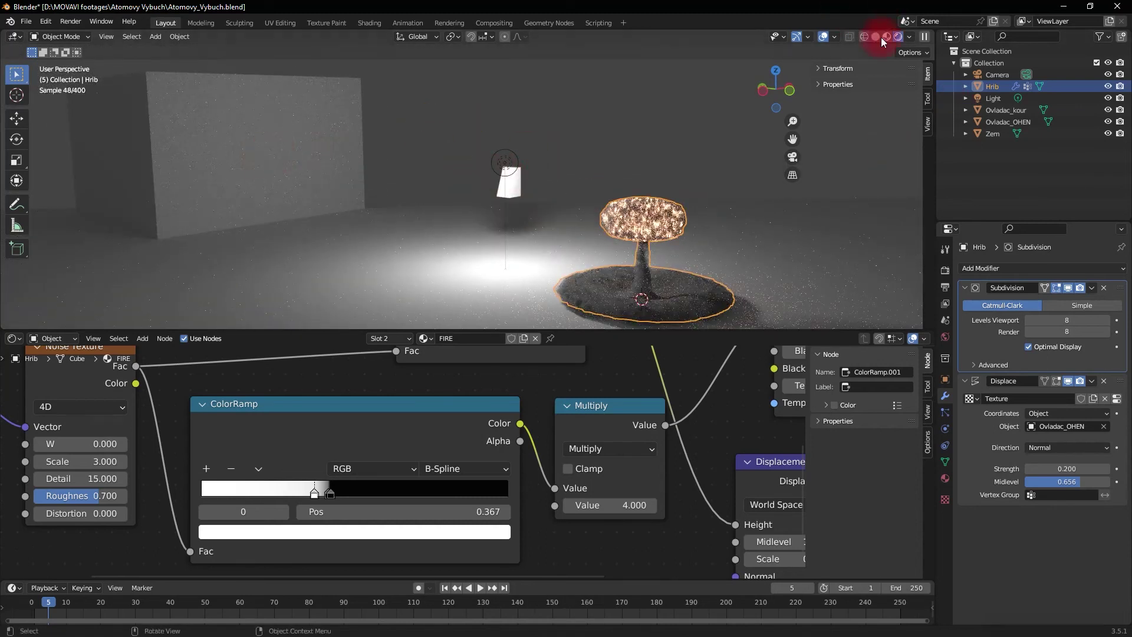
{"action": "left_click", "coordinate": [518, 185]}
- Change the lower node area into a Graph Editor using the editor-type list
{"action": "left_click", "coordinate": [14, 339]}
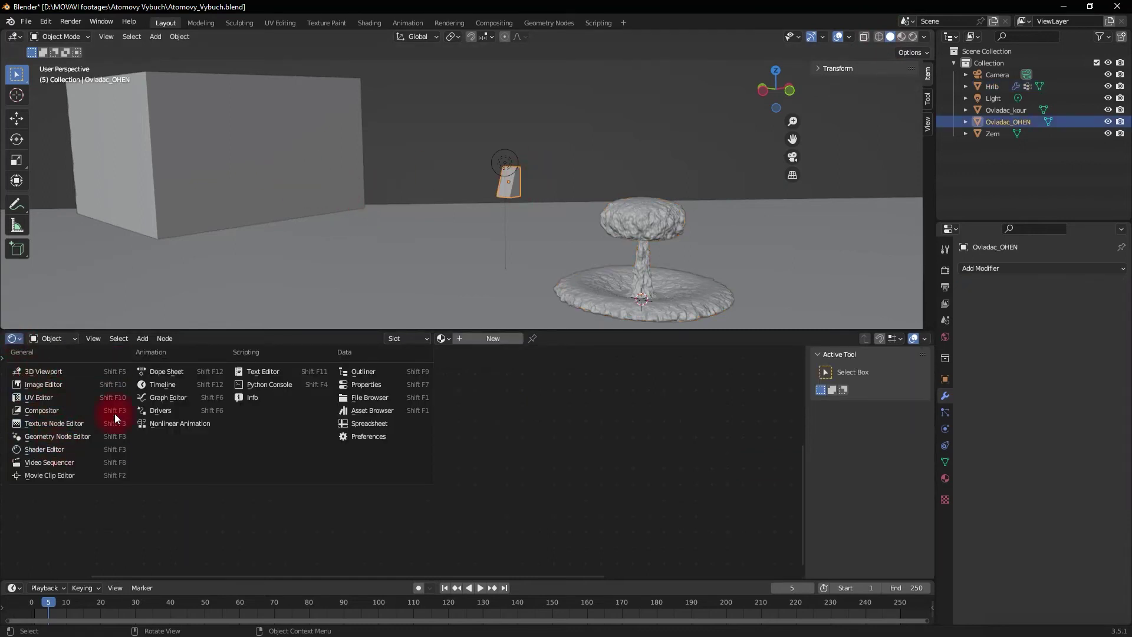
{"action": "left_click", "coordinate": [168, 398]}
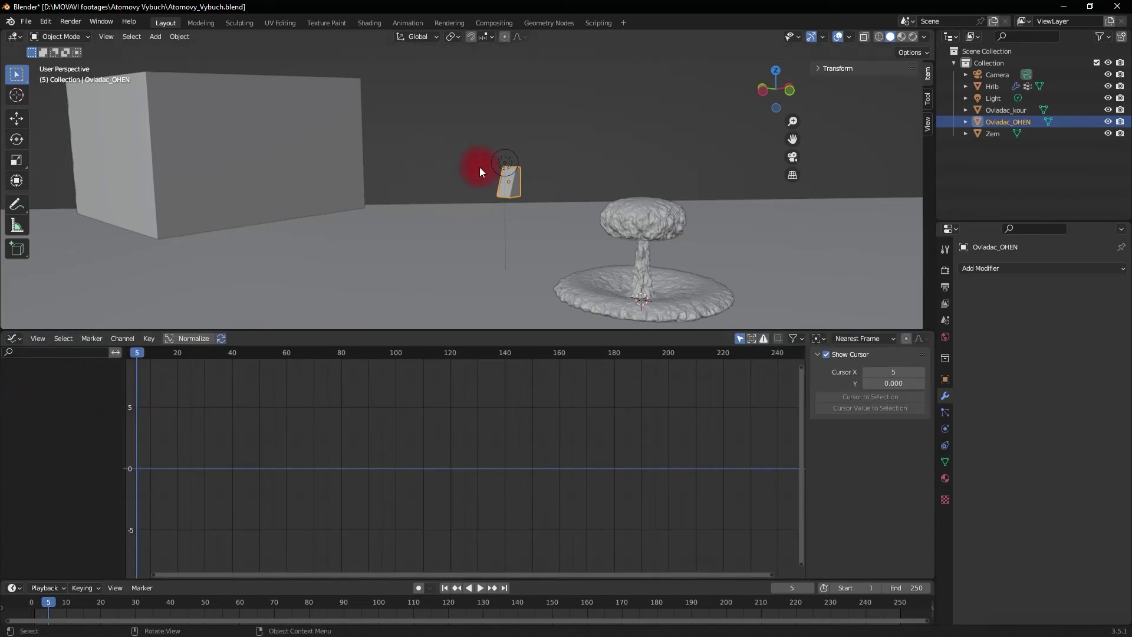
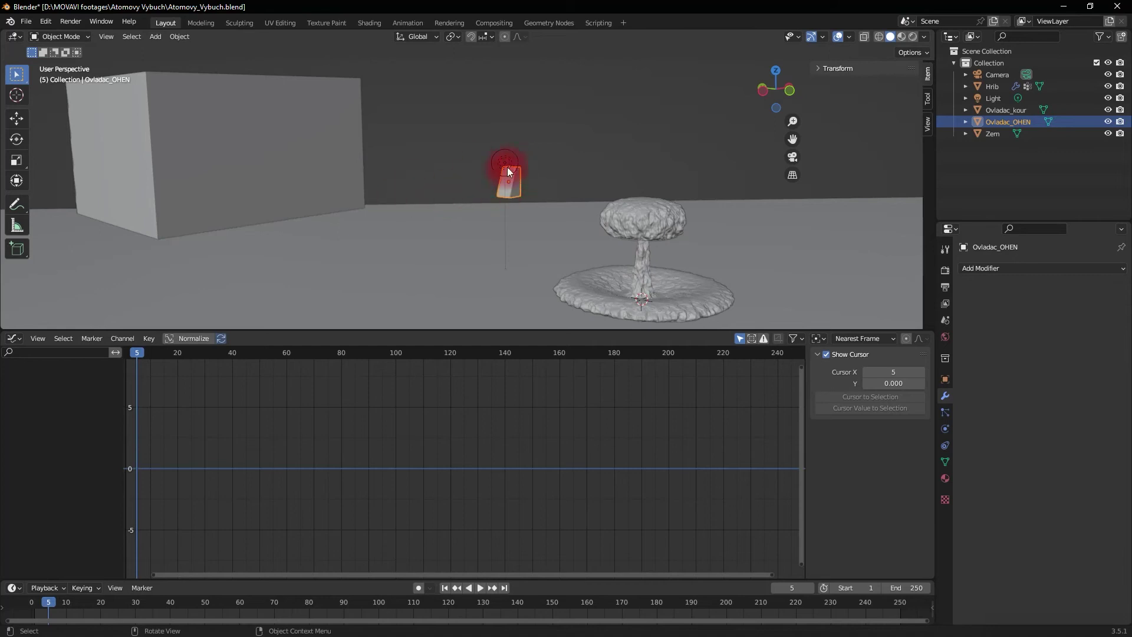
- Insert a Location keyframe on Ovladac_OHEN at frame 0
{"action": "left_click", "coordinate": [126, 351]}
{"action": "key", "text": "space"}
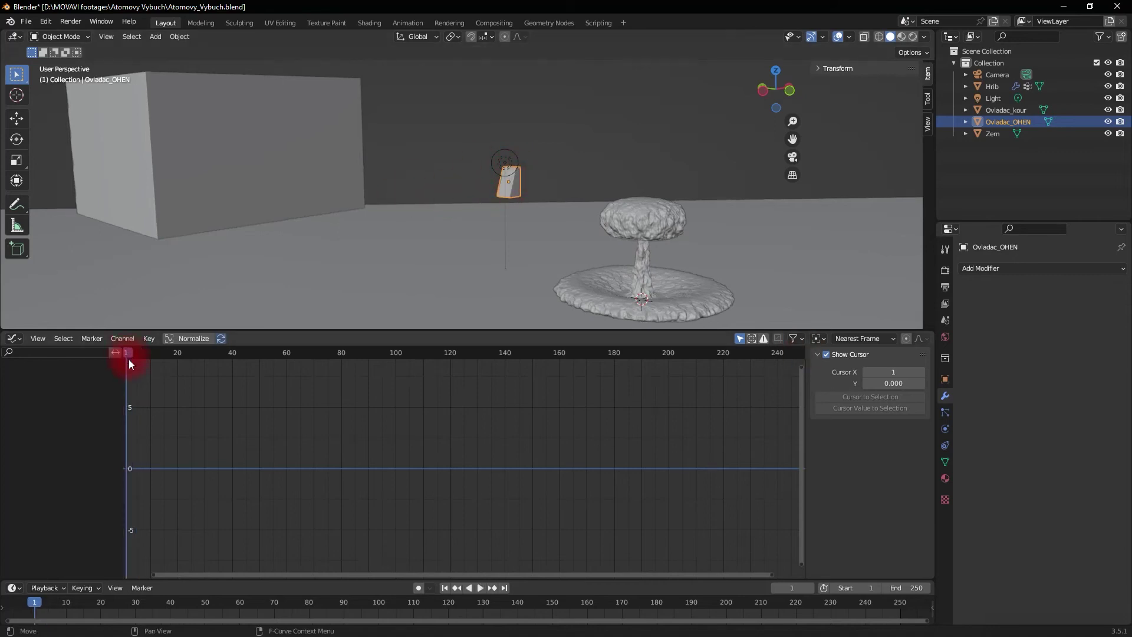
{"action": "key", "text": "space"}
{"action": "key", "text": "i"}
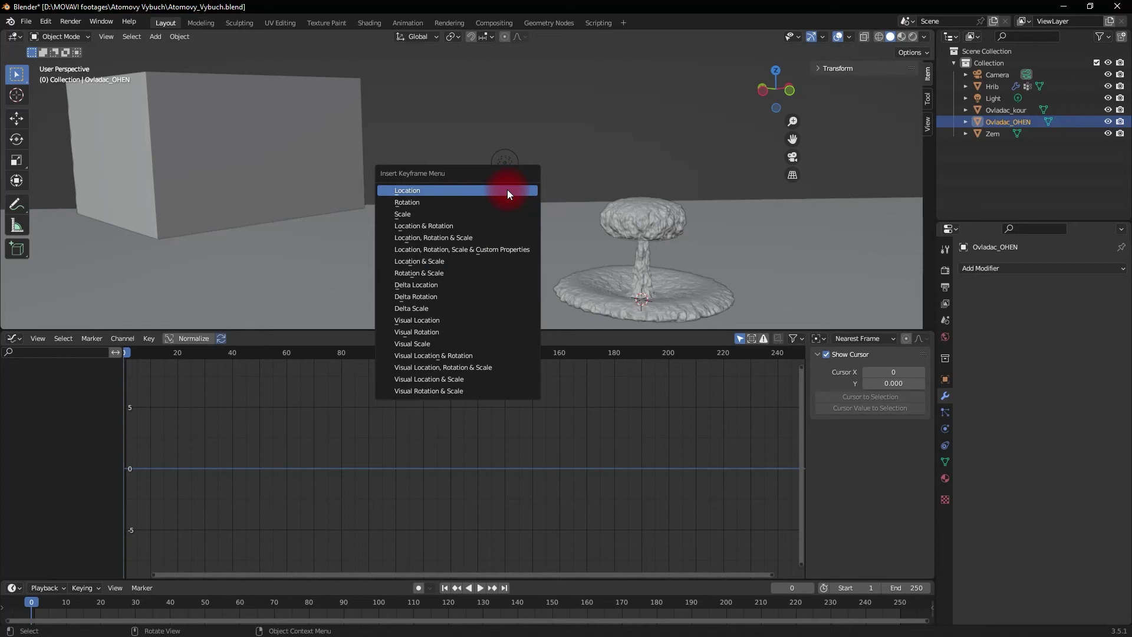
{"action": "left_click", "coordinate": [507, 189]}
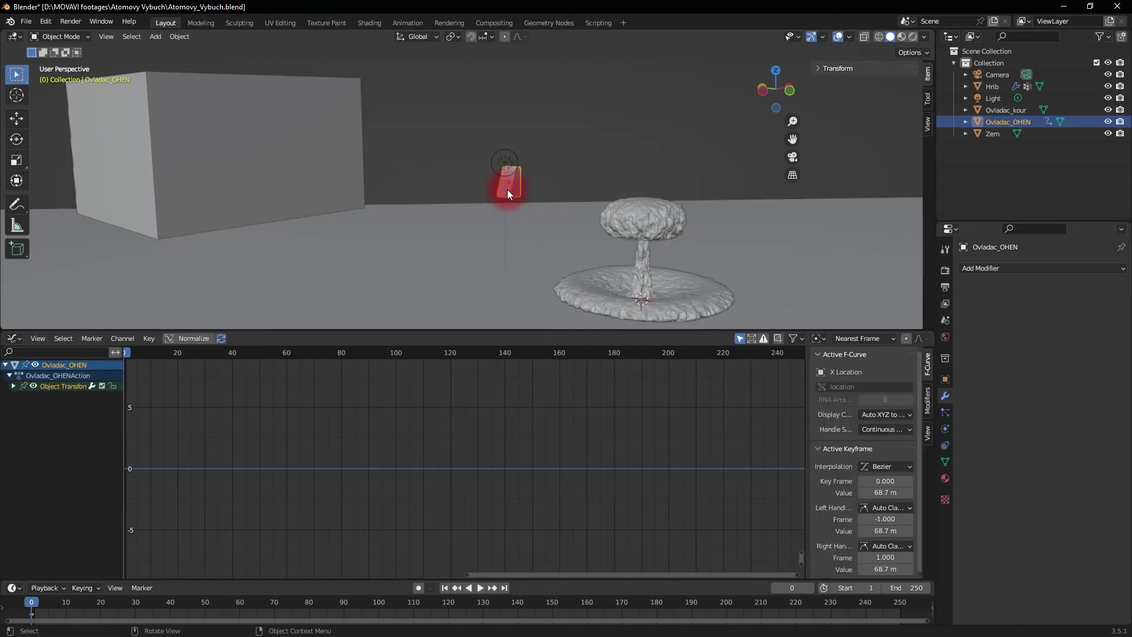
- Delete the X and Y Location curves, leaving only Z Location animated
{"action": "left_click", "coordinate": [65, 365]}
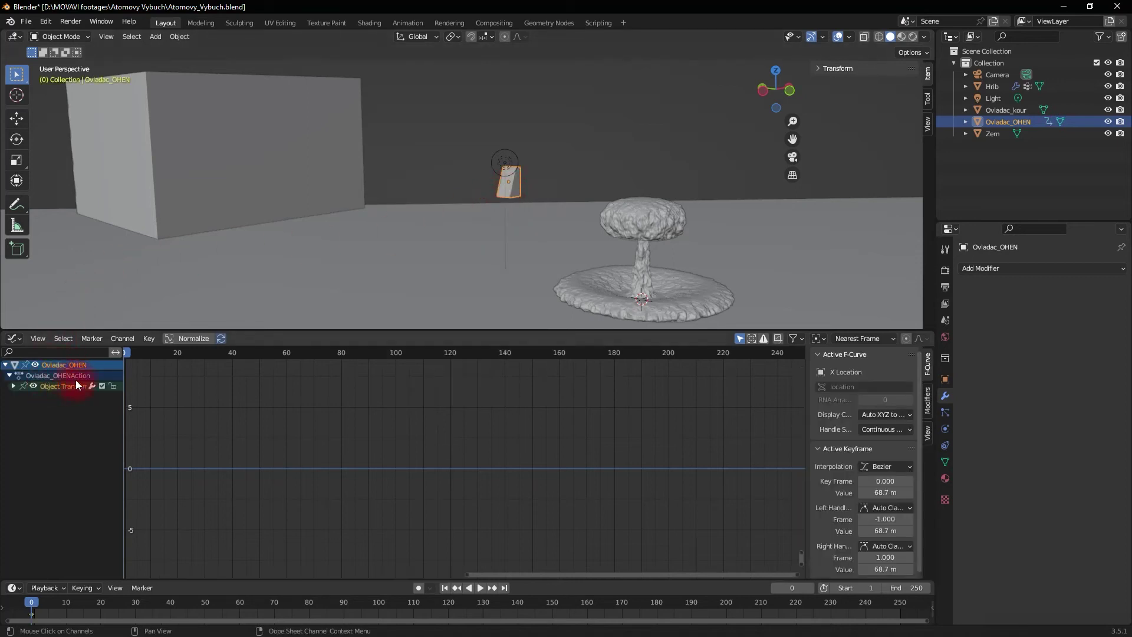
{"action": "left_click", "coordinate": [13, 386]}
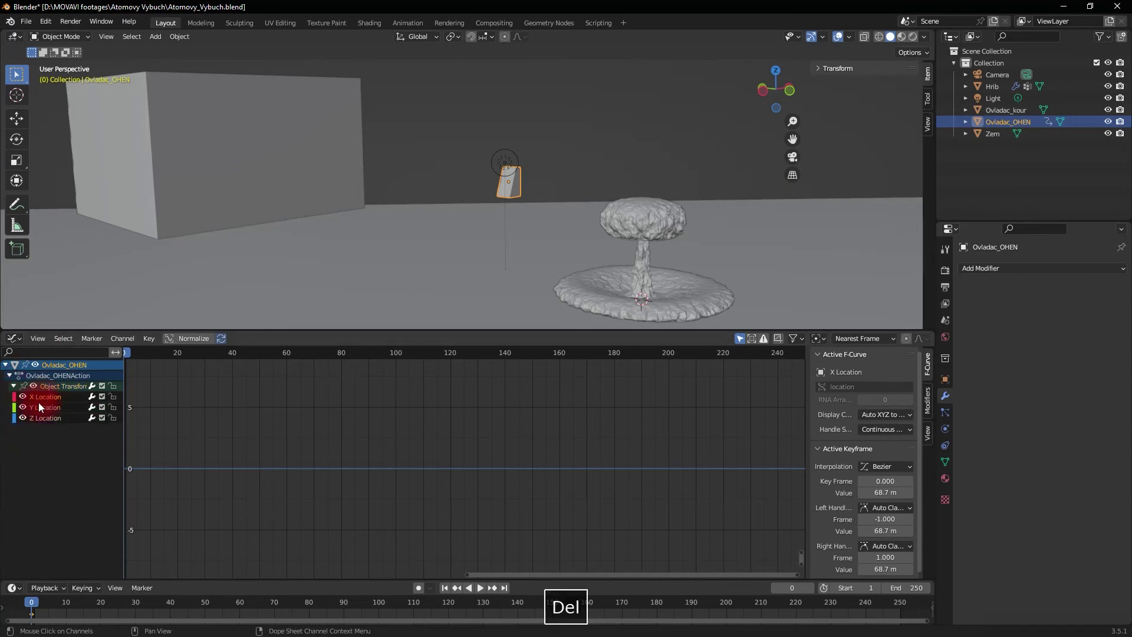
{"action": "key", "text": "Delete"}
{"action": "key", "text": "Delete"}
{"action": "left_click", "coordinate": [41, 398]}
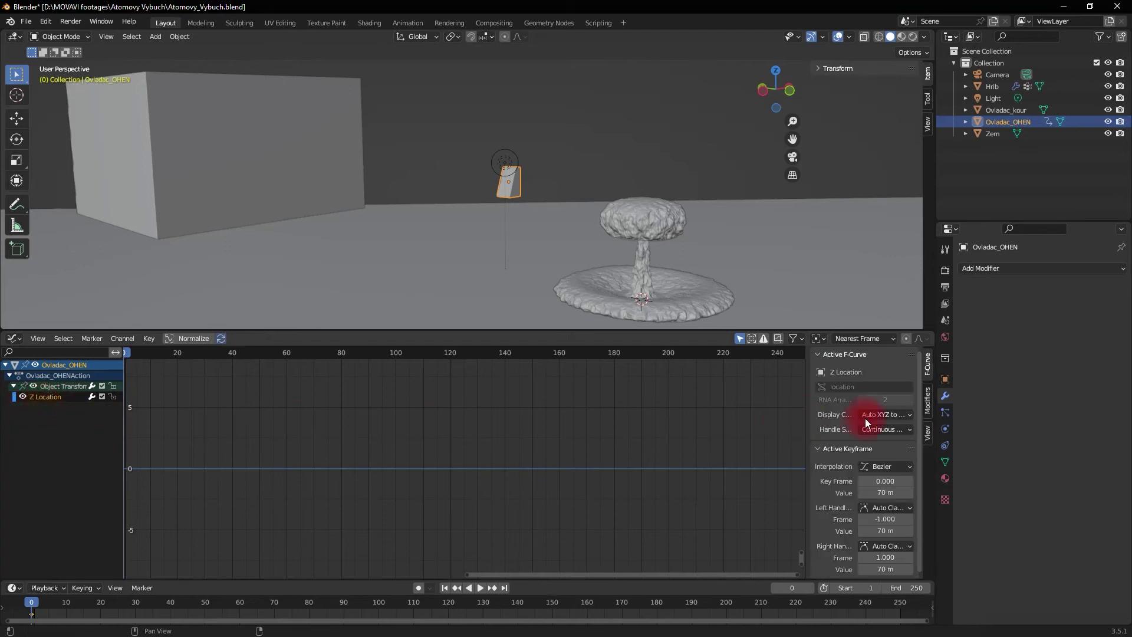
- Add a Generator modifier to the Z Location curve and preview the motion at frames 23, 46 and 83
{"action": "left_click", "coordinate": [927, 402]}
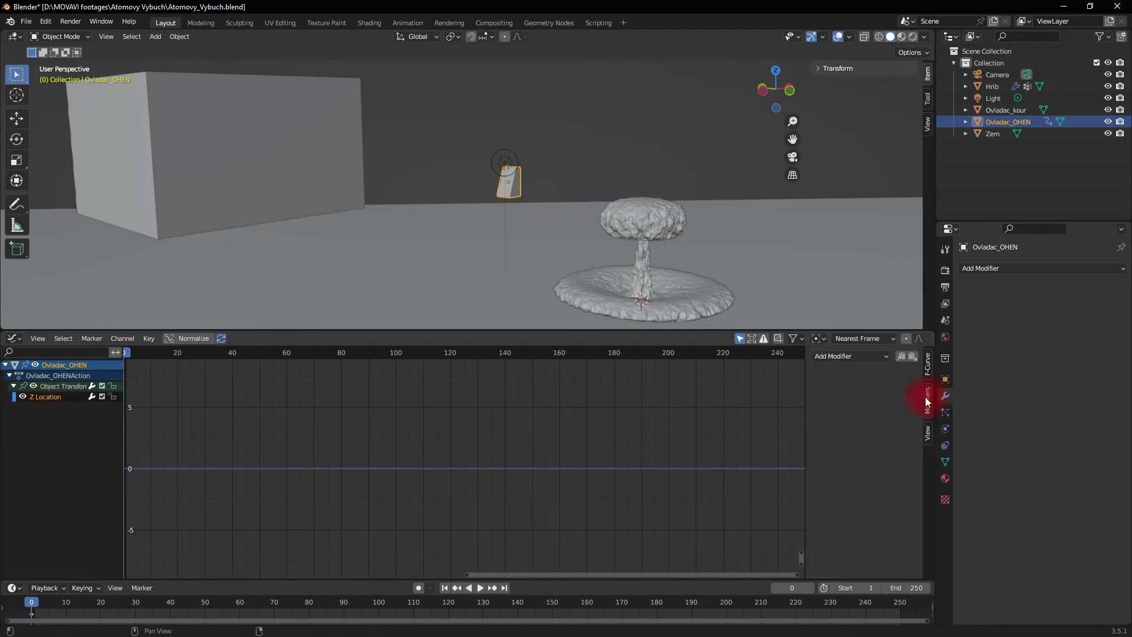
{"action": "left_click", "coordinate": [878, 354]}
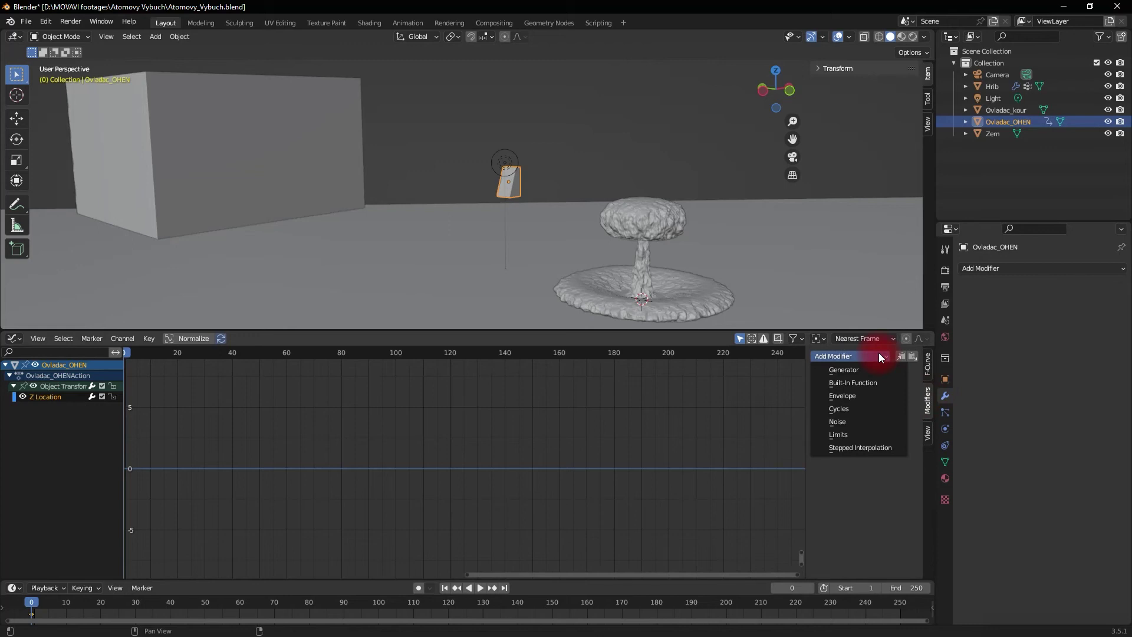
{"action": "left_click", "coordinate": [836, 369]}
{"action": "left_click", "coordinate": [126, 352]}
{"action": "key", "text": "space"}
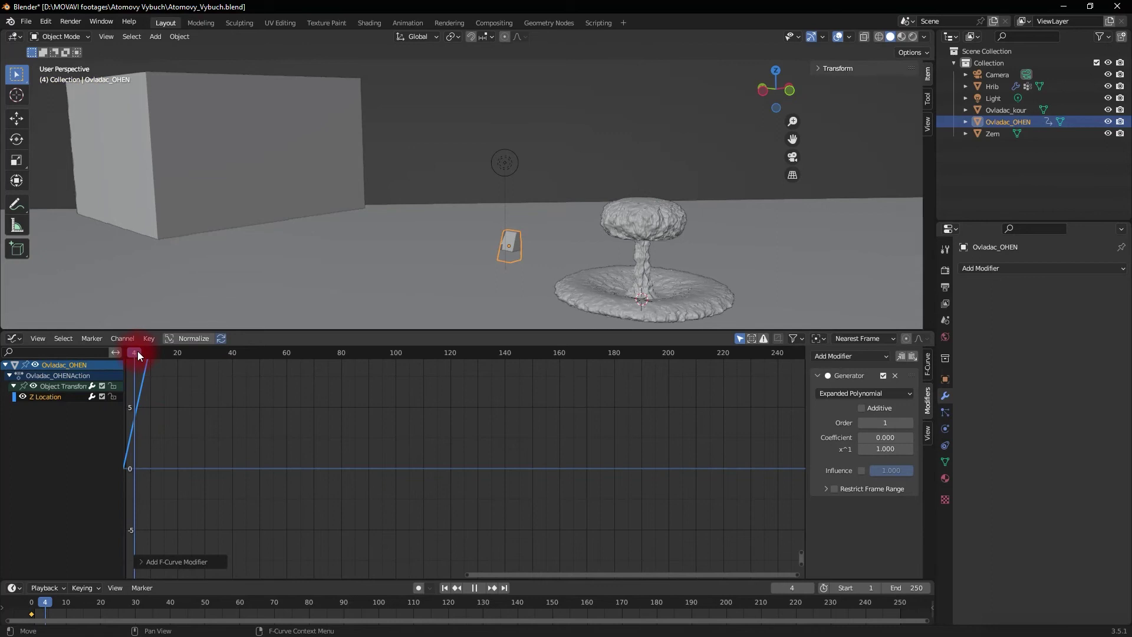
{"action": "left_click", "coordinate": [187, 352]}
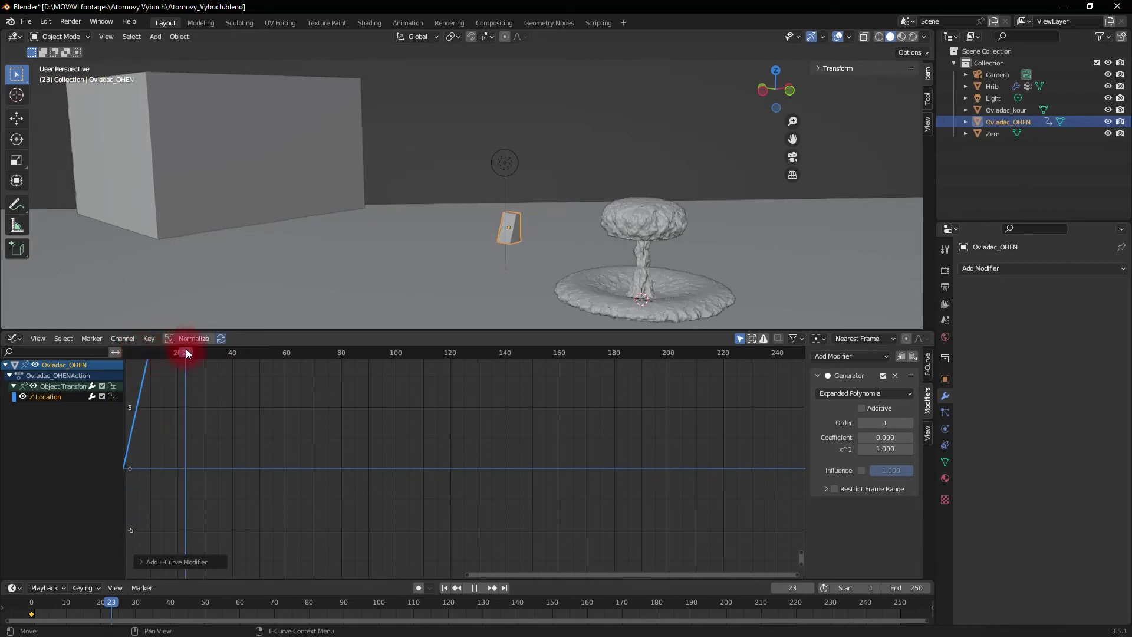
{"action": "left_click", "coordinate": [247, 352]}
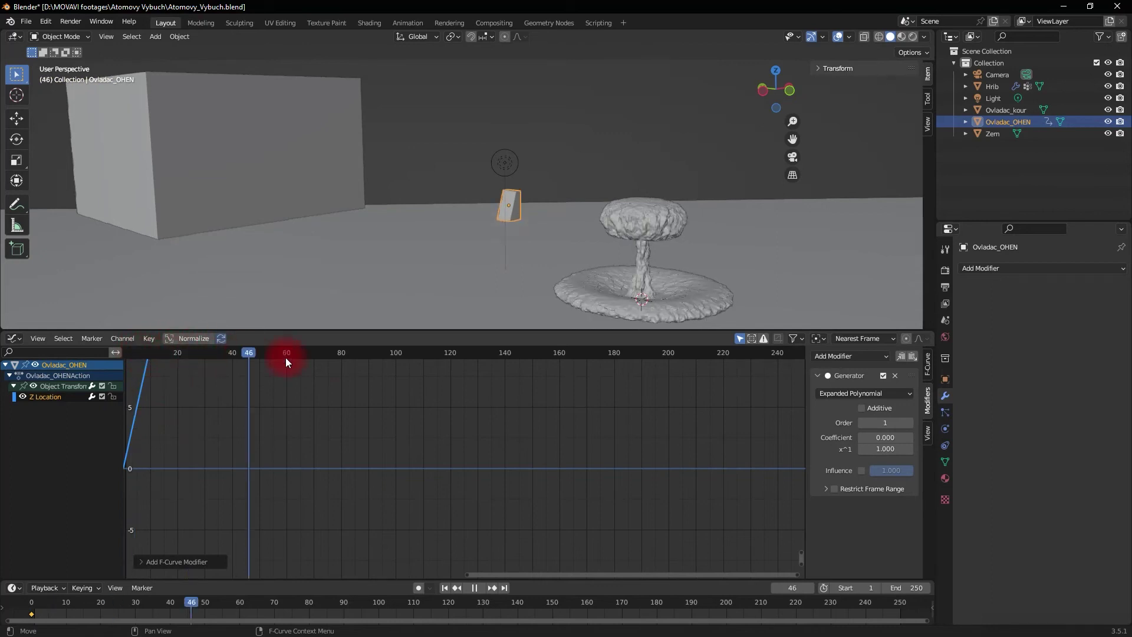
{"action": "left_click", "coordinate": [349, 359]}
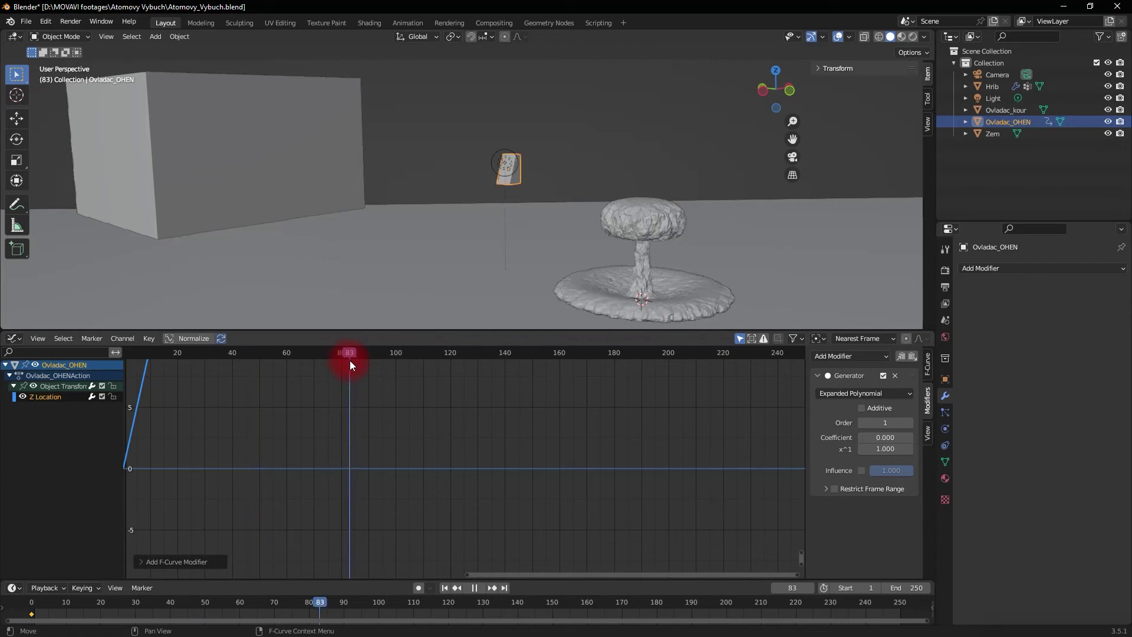
{"action": "key", "text": "Escape"}
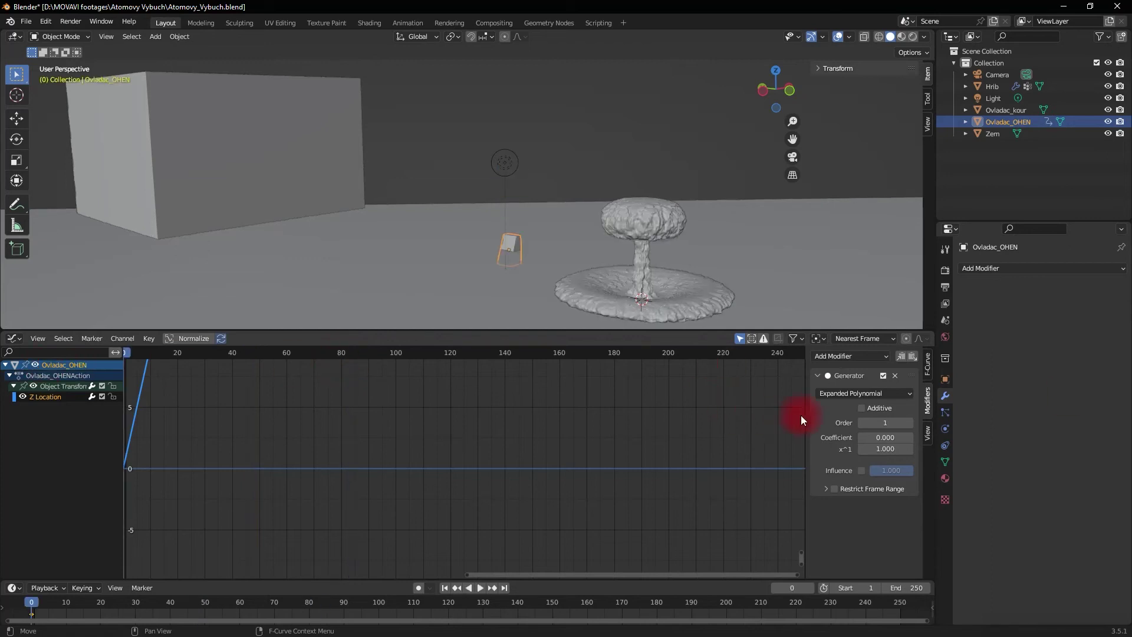
- Set the Generator's x^1 coefficient to 0.05, then save Atomovy_Vybuch.blend at frame 0
{"action": "double_click", "coordinate": [857, 457]}
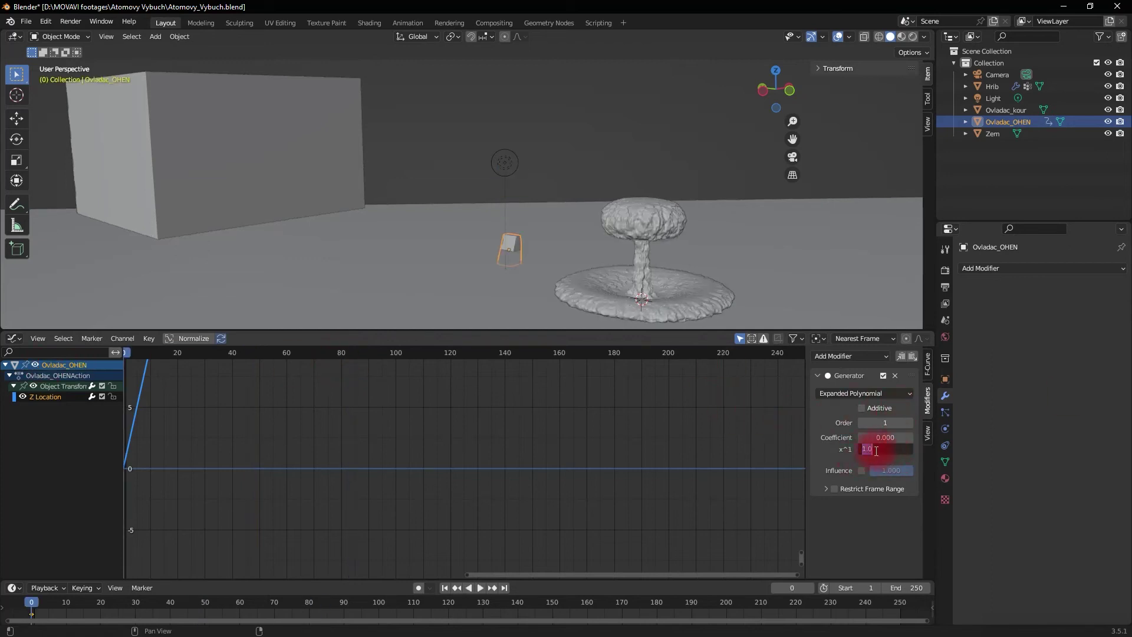
{"action": "type", "text": "0.05"}
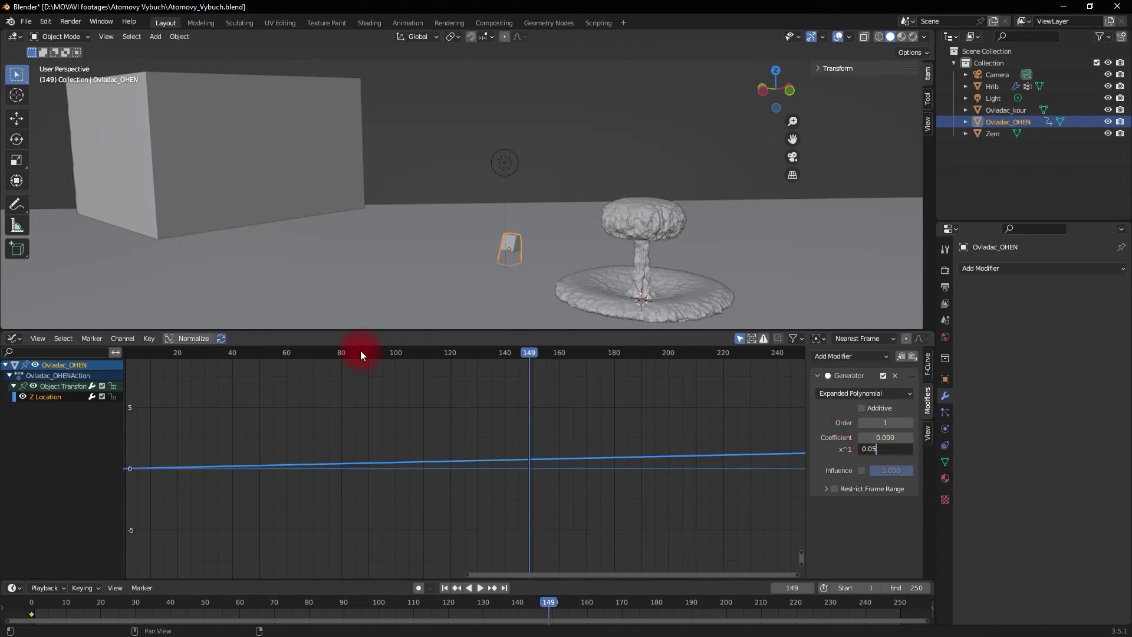
{"action": "key", "text": "Return"}
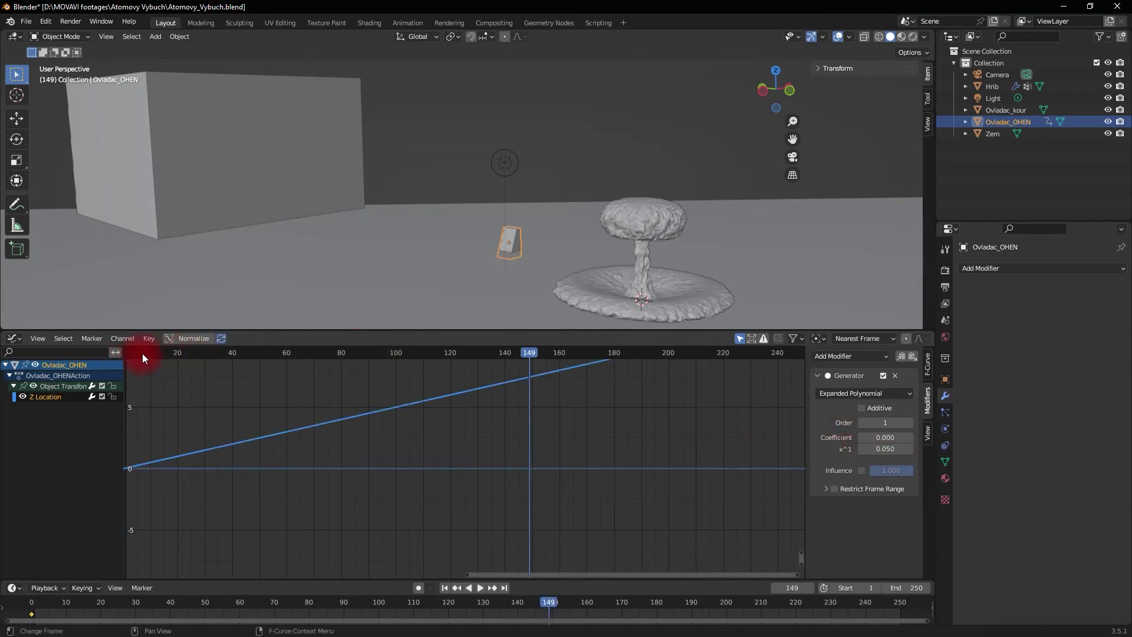
{"action": "left_click", "coordinate": [141, 353]}
{"action": "key", "text": "ctrl+s"}
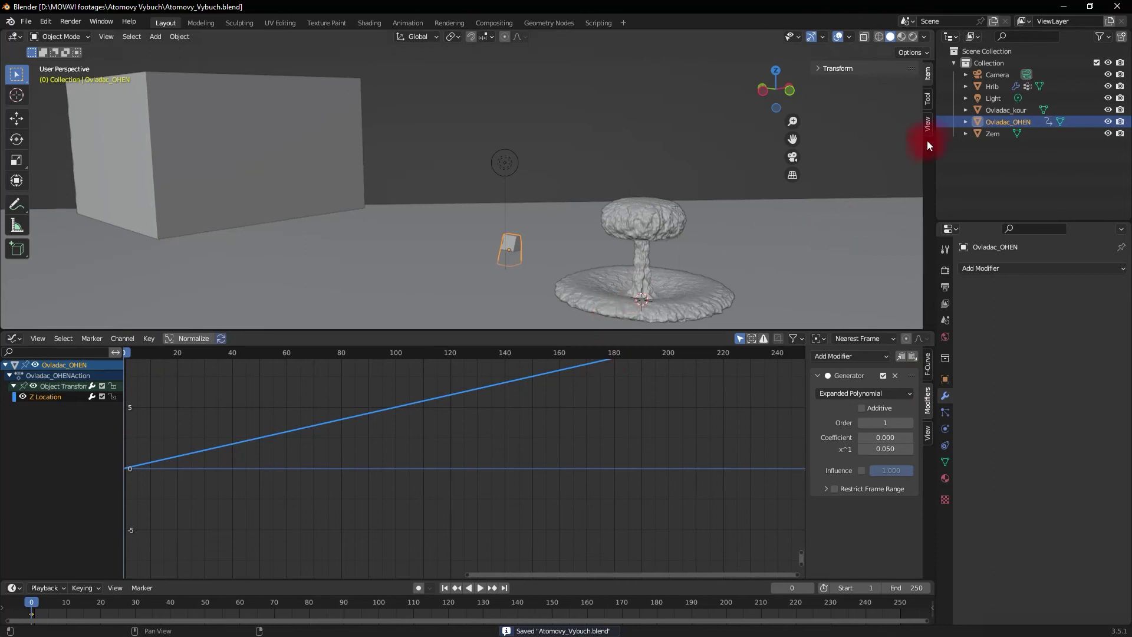
- Keyframe Ovladac_kour's location and keep only its Z Location curve
{"action": "left_click", "coordinate": [311, 146]}
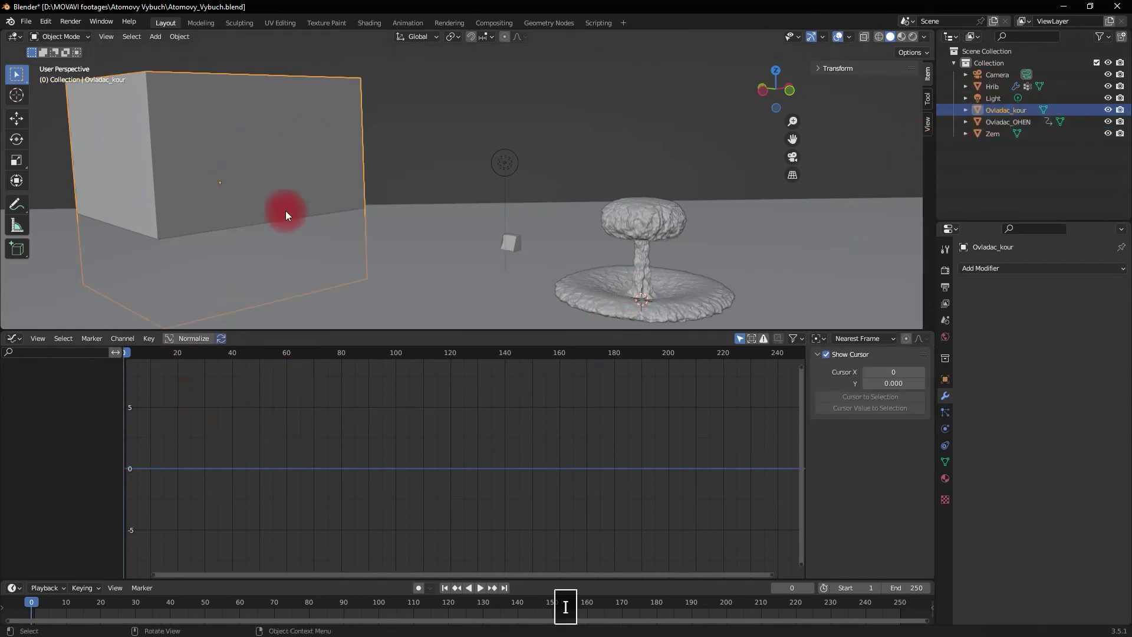
{"action": "key", "text": "i"}
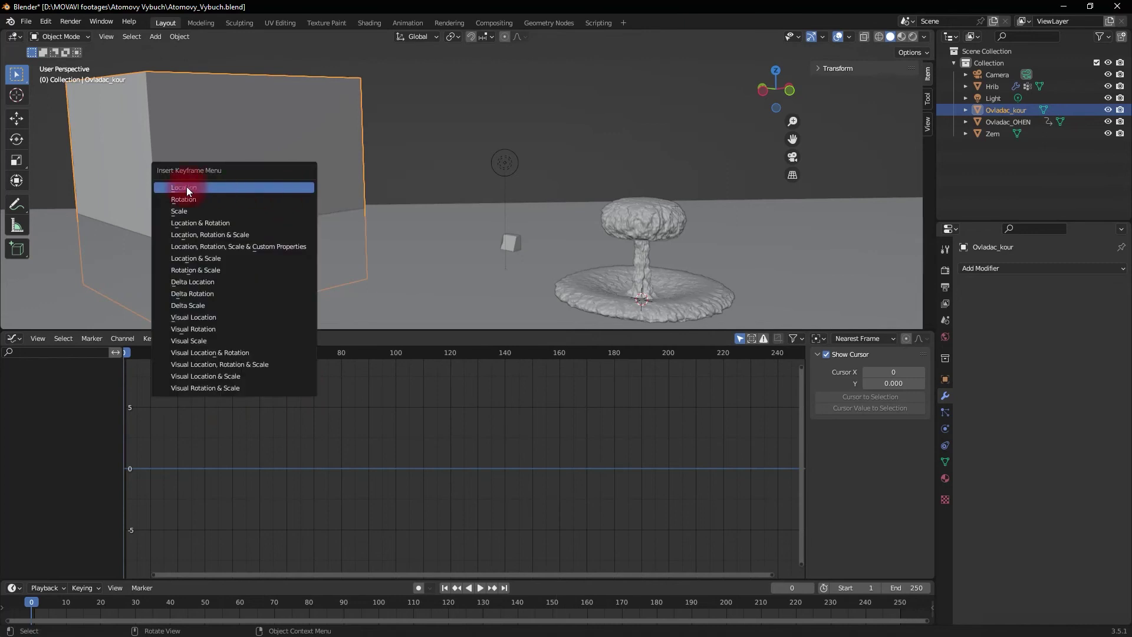
{"action": "left_click", "coordinate": [187, 187]}
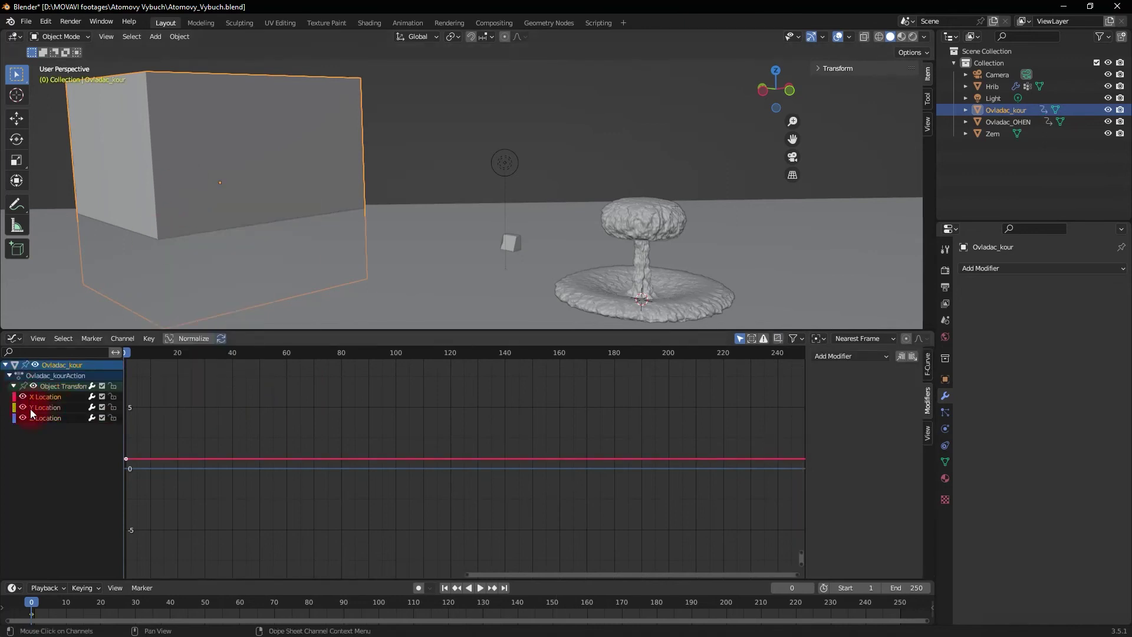
{"action": "key", "text": "Delete"}
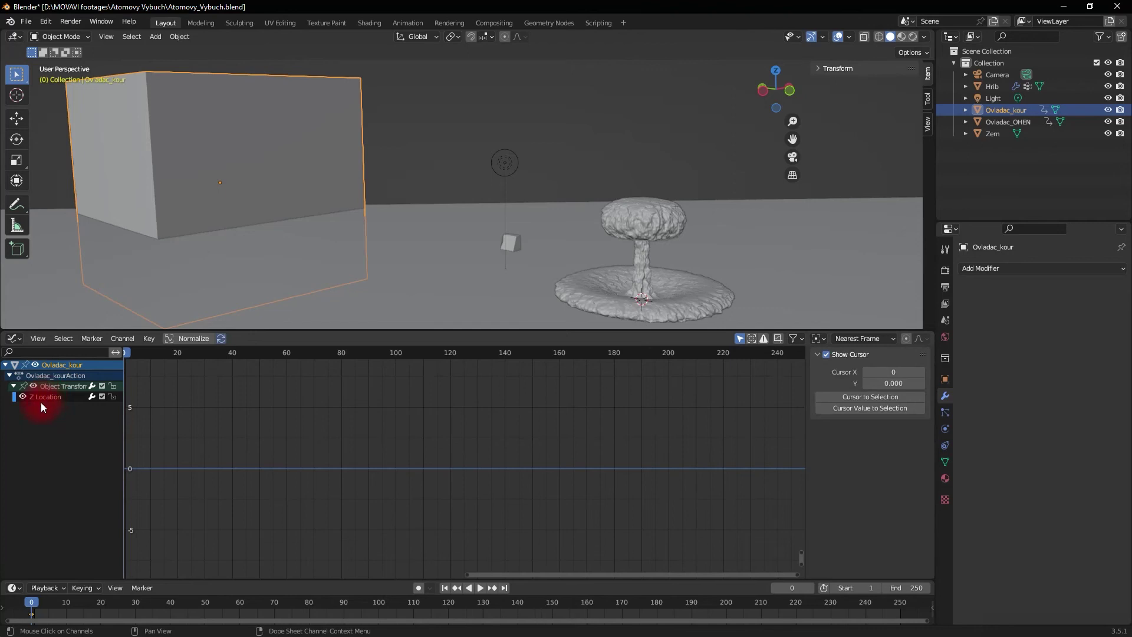
{"action": "left_click", "coordinate": [45, 398]}
- Add a Generator modifier with x^1 at -0.05 to the Z curve and preview
{"action": "left_click", "coordinate": [865, 361]}
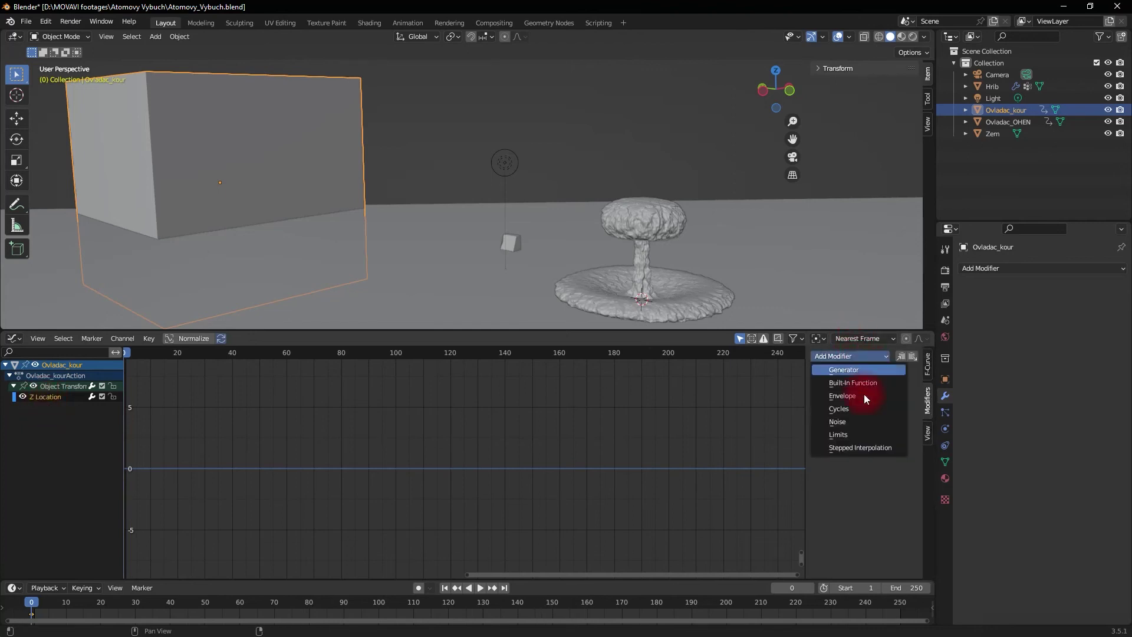
{"action": "left_click", "coordinate": [858, 372]}
{"action": "left_click", "coordinate": [884, 448]}
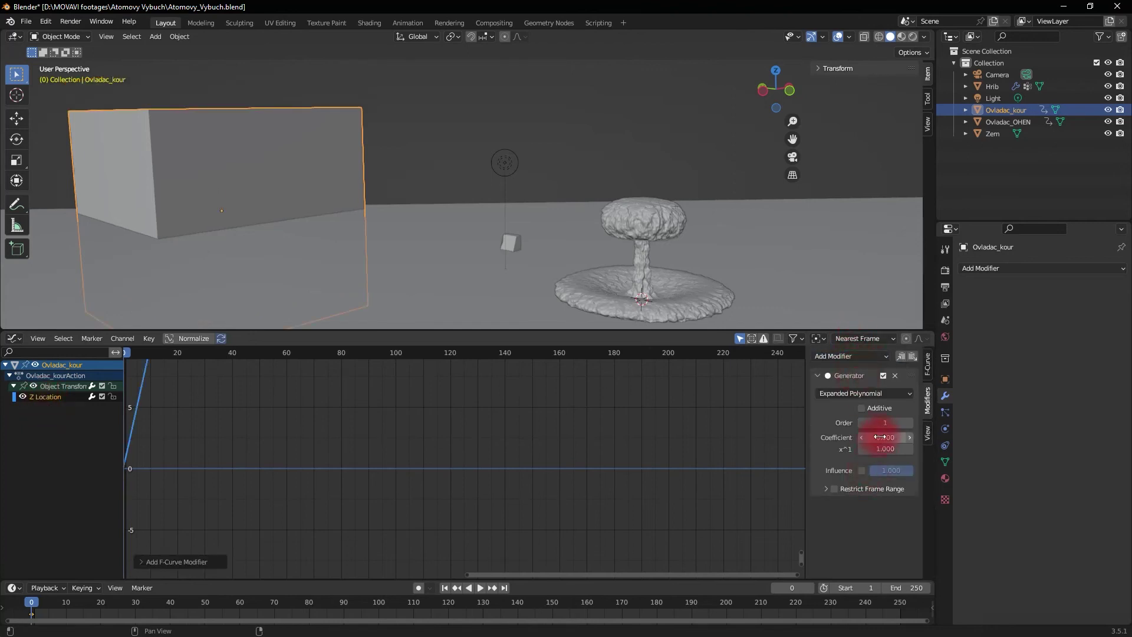
{"action": "type", "text": "-0"}
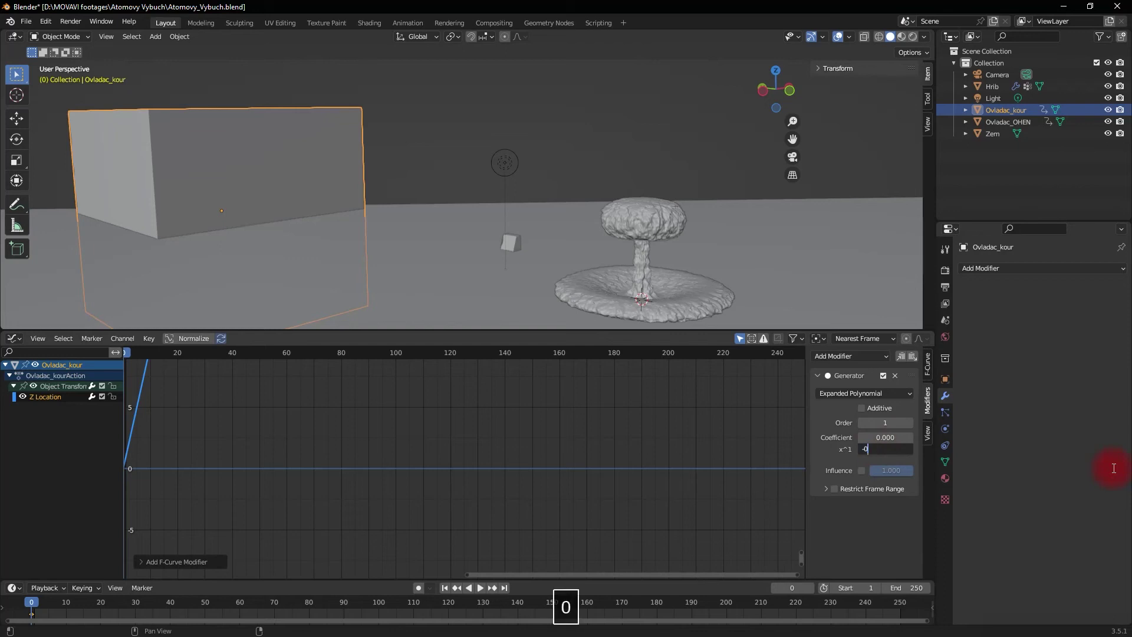
{"action": "type", "text": ".05"}
{"action": "left_click", "coordinate": [849, 555]}
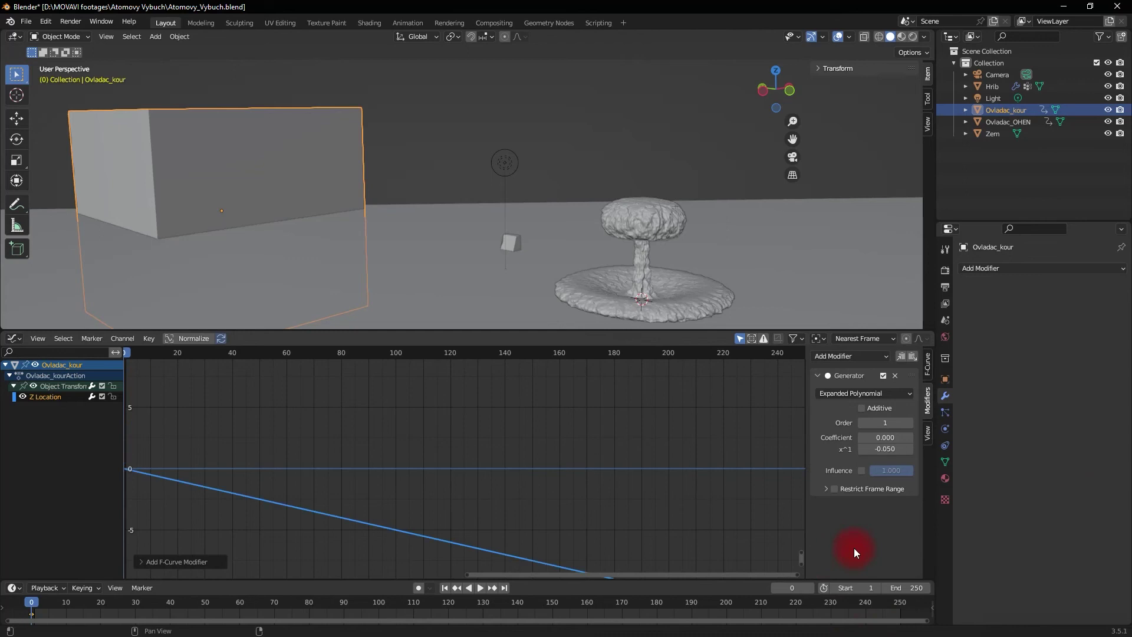
{"action": "left_click_drag", "start_coordinate": [148, 352], "coordinate": [626, 357]}
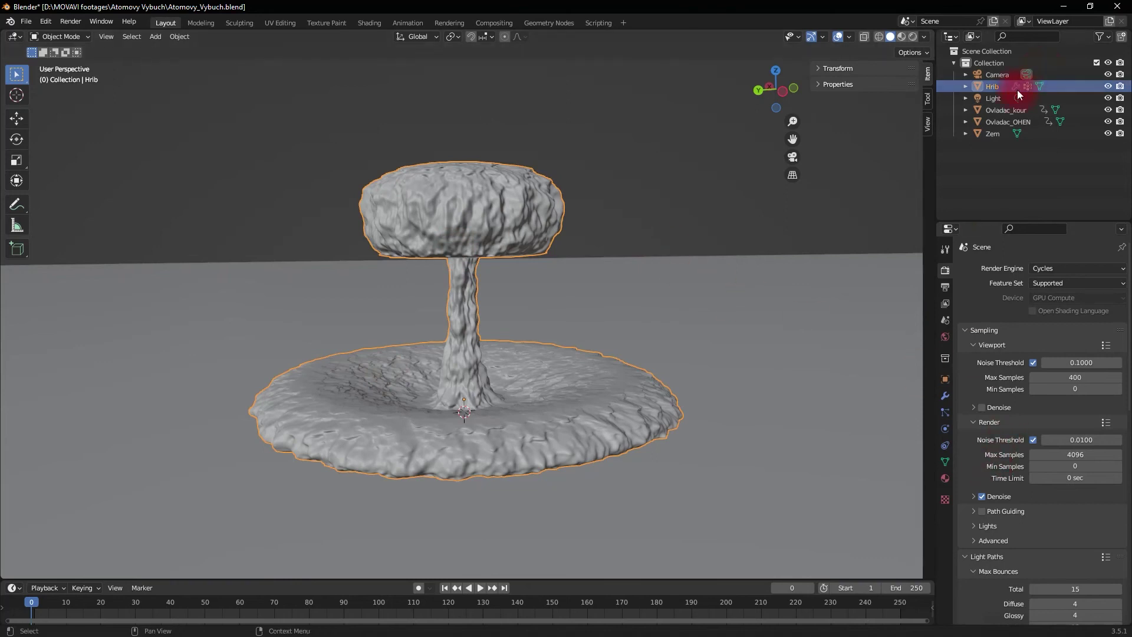
- Add Basis and Key 1 shape keys to Hrib and raise Key 1's value to about 0.83
{"action": "left_click", "coordinate": [945, 461]}
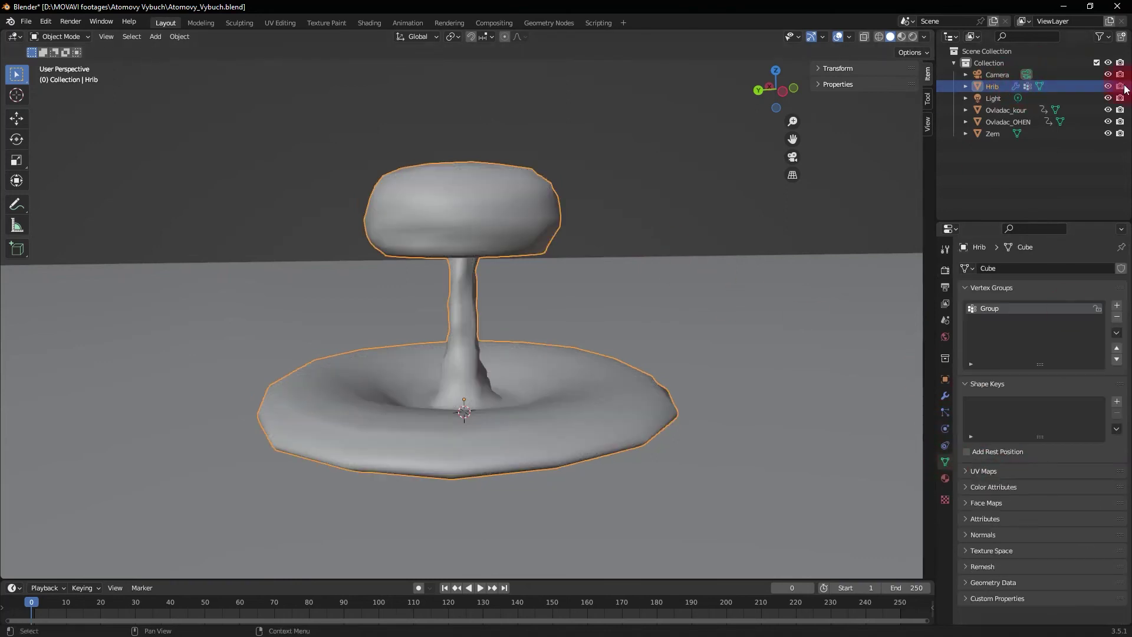
{"action": "left_click", "coordinate": [999, 86]}
{"action": "left_click", "coordinate": [1048, 442]}
{"action": "left_click", "coordinate": [1117, 403]}
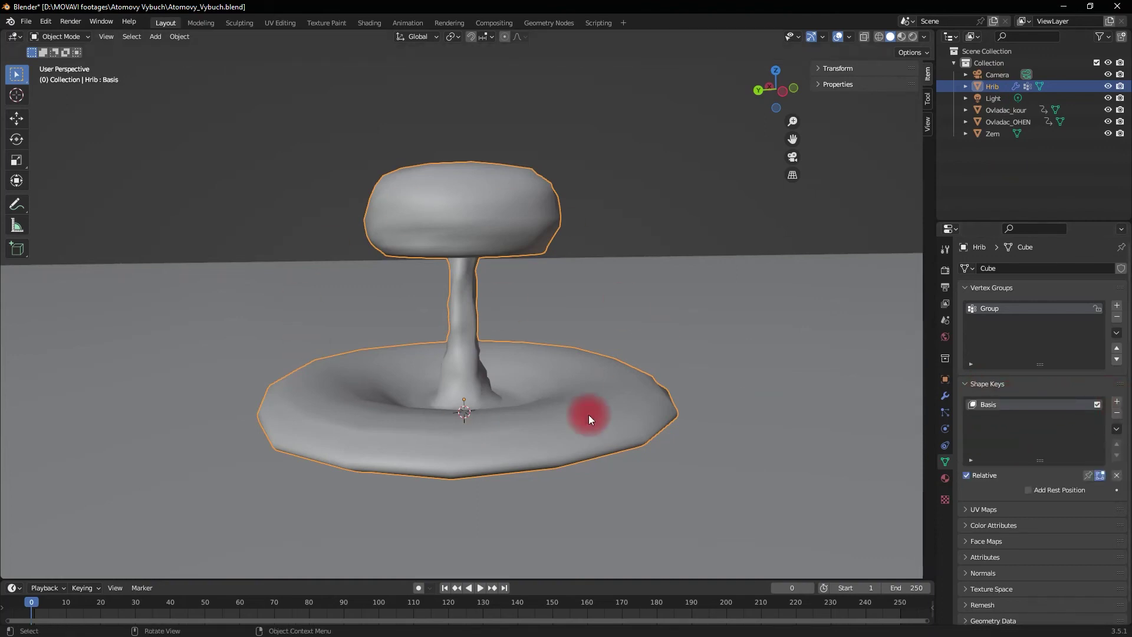
{"action": "left_click", "coordinate": [1117, 402]}
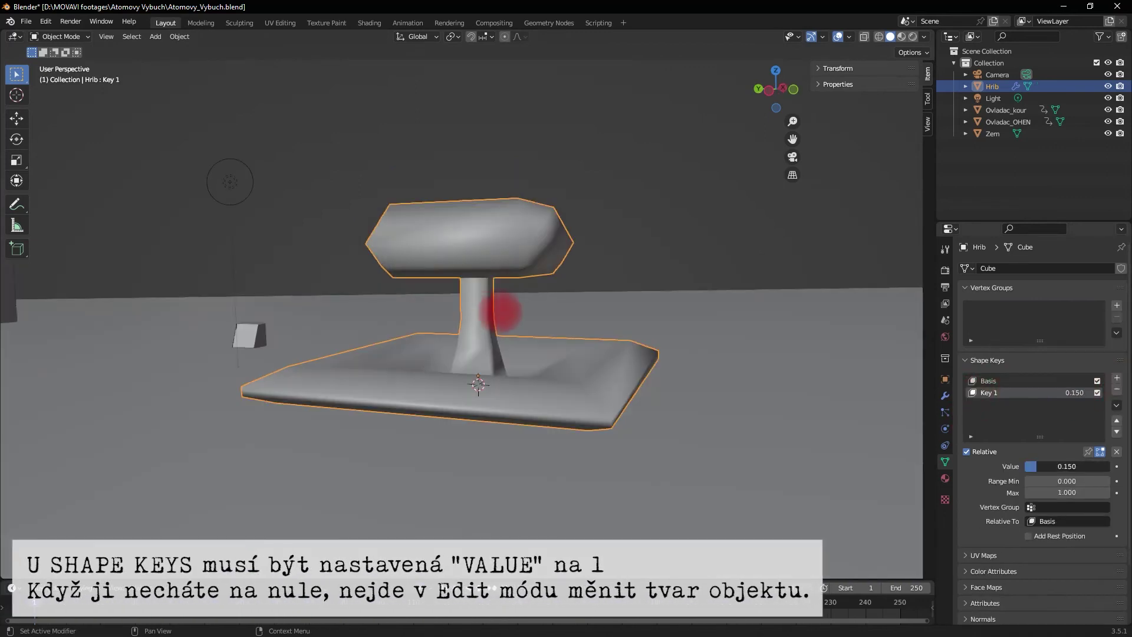
{"action": "left_click_drag", "start_coordinate": [557, 305], "coordinate": [557, 304]}
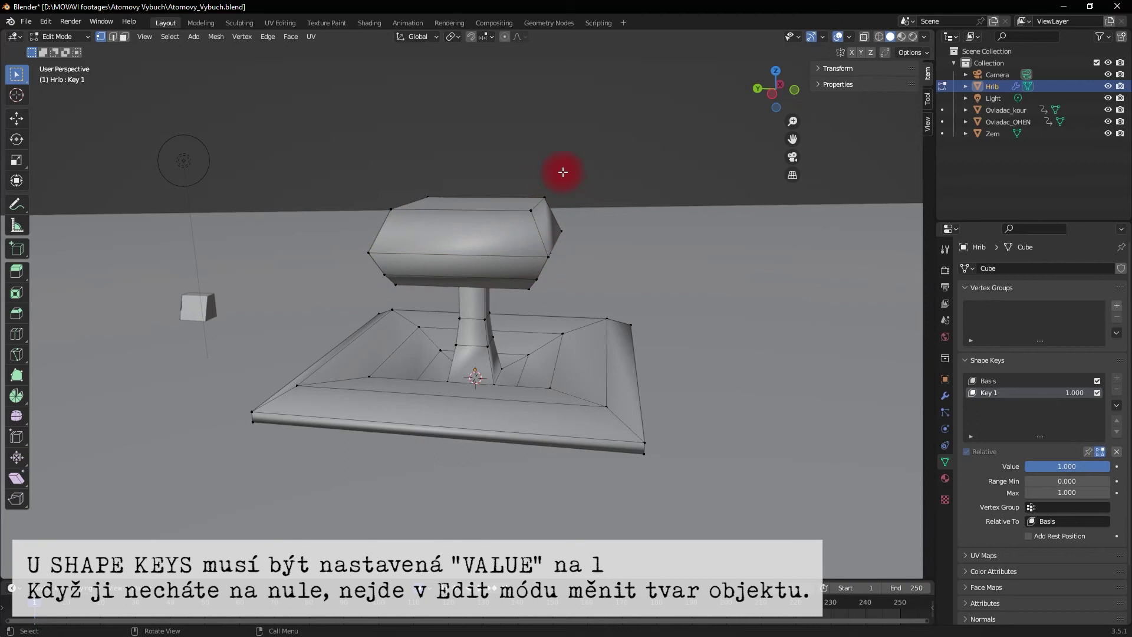
- Push the cap's two sides outward along Y by -50 m and 50 m
{"action": "left_click_drag", "start_coordinate": [519, 178], "coordinate": [577, 248]}
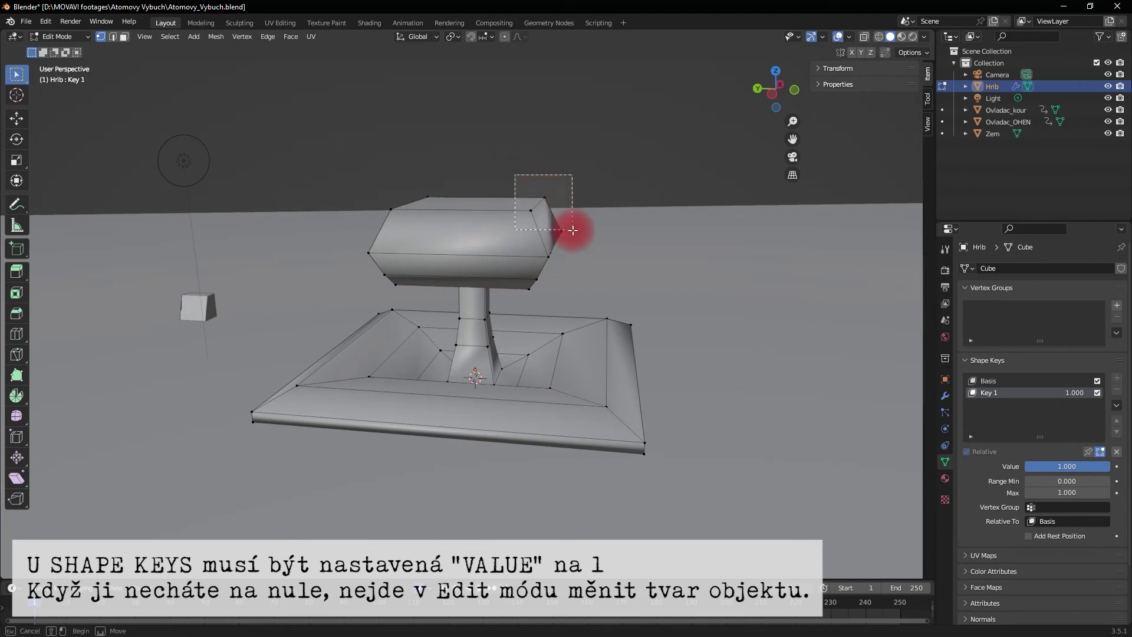
{"action": "mouse_move", "coordinate": [628, 220]}
{"action": "middle_mouse_down"}
{"action": "mouse_move", "coordinate": [632, 197]}
{"action": "mouse_move", "coordinate": [569, 202]}
{"action": "mouse_move", "coordinate": [626, 208]}
{"action": "middle_mouse_up"}
{"action": "left_click_drag", "start_coordinate": [512, 176], "coordinate": [578, 290]}
{"action": "mouse_move", "coordinate": [614, 270]}
{"action": "middle_mouse_down"}
{"action": "mouse_move", "coordinate": [705, 257]}
{"action": "mouse_move", "coordinate": [713, 268]}
{"action": "middle_mouse_up"}
{"action": "key", "text": "g"}
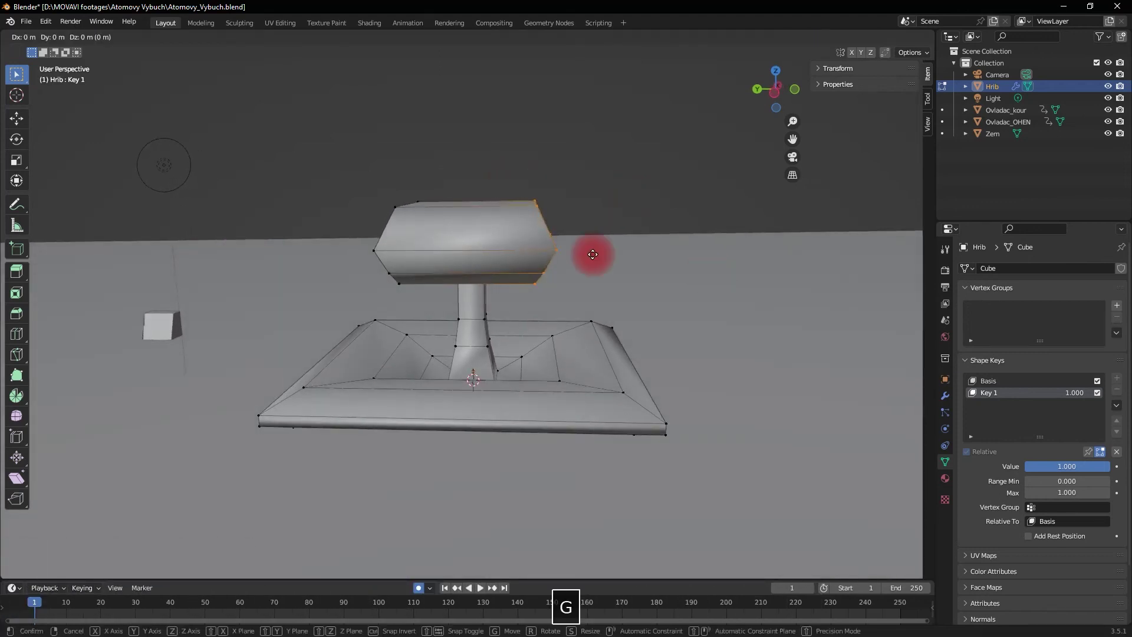
{"action": "type", "text": "y"}
{"action": "type", "text": "-50"}
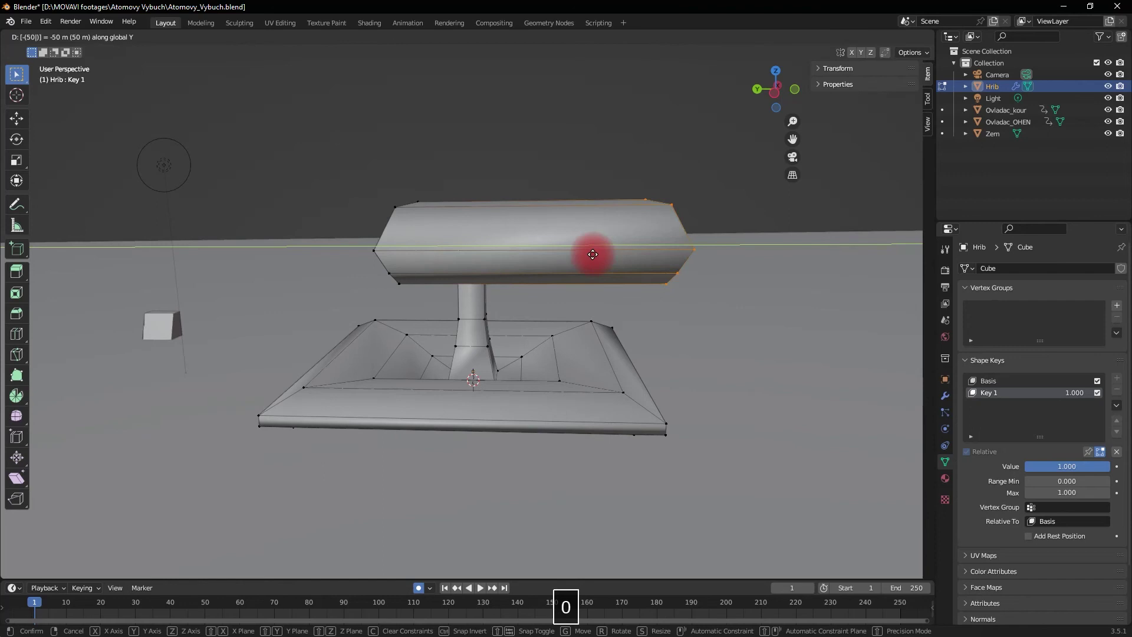
{"action": "key", "text": "Return"}
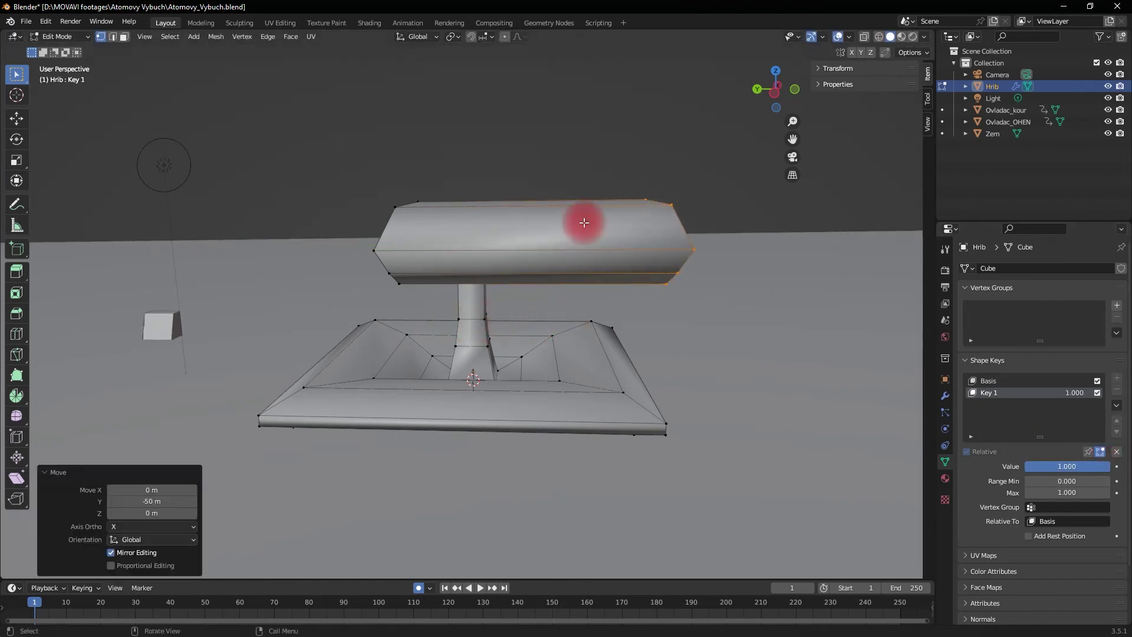
{"action": "middle_click_drag", "start_coordinate": [348, 205], "coordinate": [379, 215]}
{"action": "mouse_move", "coordinate": [347, 181]}
{"action": "left_mouse_down"}
{"action": "mouse_move", "coordinate": [435, 250]}
{"action": "mouse_move", "coordinate": [433, 292]}
{"action": "mouse_move", "coordinate": [419, 279]}
{"action": "left_mouse_up"}
{"action": "type", "text": "gy50"}
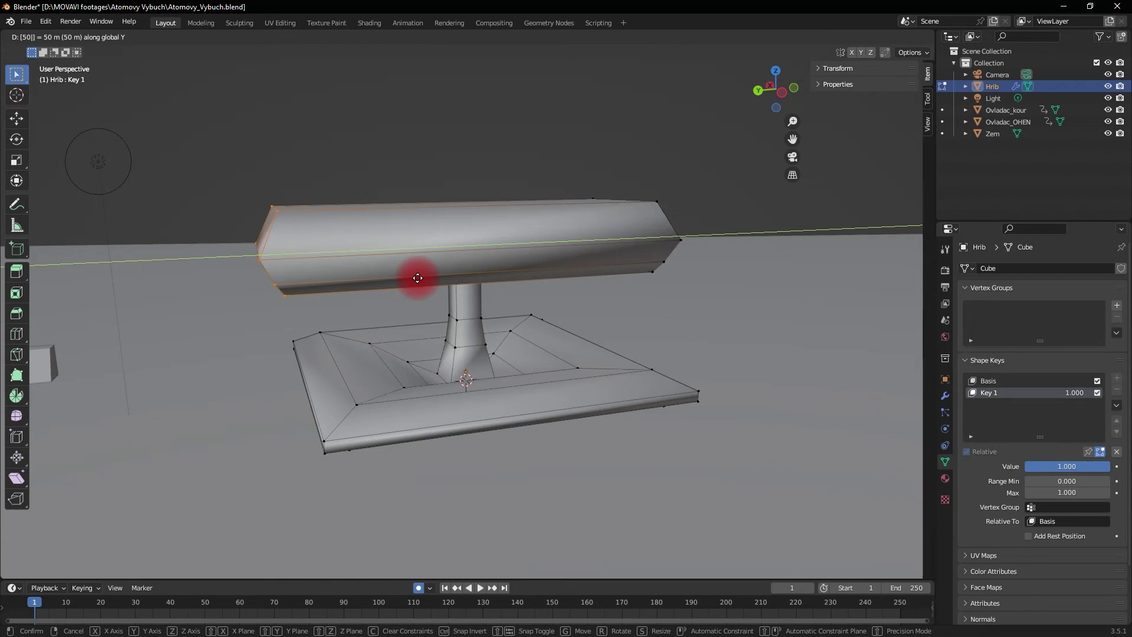
{"action": "key", "text": "Return"}
- Push the cap's two ends outward along X by -50 m and 50 m
{"action": "middle_click_drag", "start_coordinate": [418, 277], "coordinate": [455, 190]}
{"action": "left_click_drag", "start_coordinate": [593, 305], "coordinate": [590, 302]}
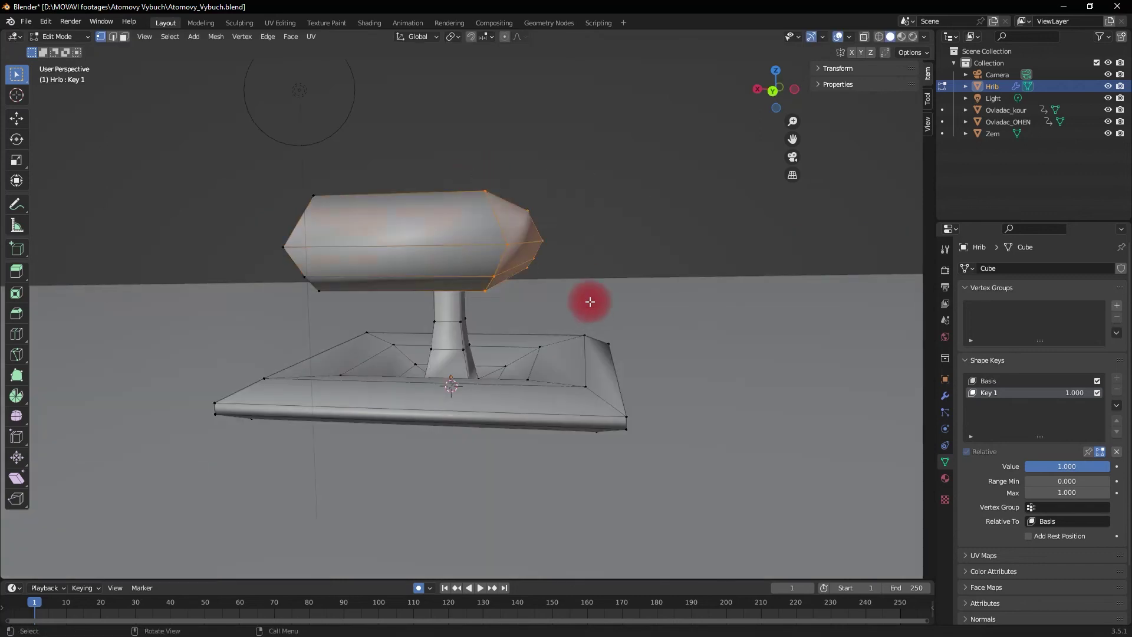
{"action": "type", "text": "gx-50"}
{"action": "left_click", "coordinate": [579, 281]}
{"action": "type", "text": "gx50"}
{"action": "left_click", "coordinate": [394, 306]}
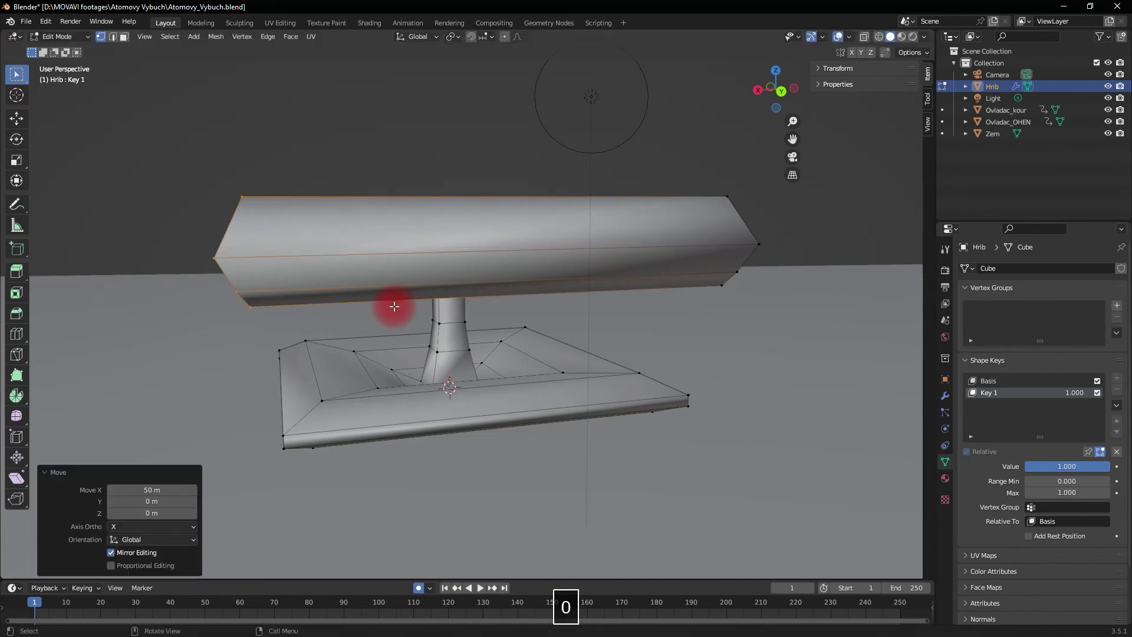
{"action": "middle_click_drag", "start_coordinate": [596, 114], "coordinate": [193, 558]}
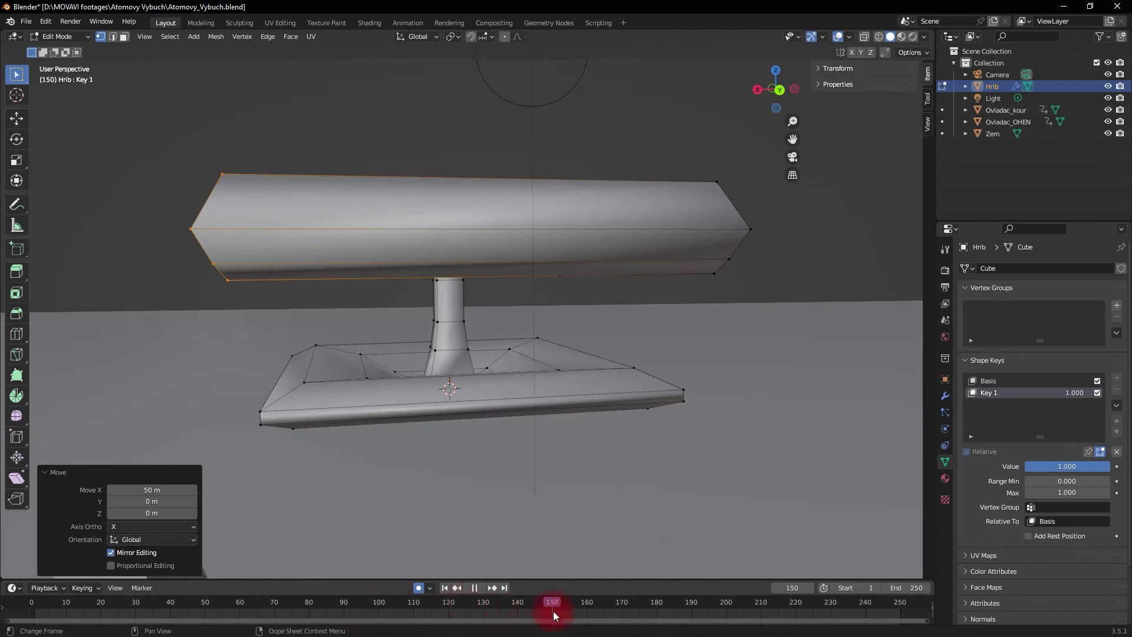
- Keyframe Key 1 at full value and at 0 near the start, then shift the keys later
{"action": "key", "text": "space"}
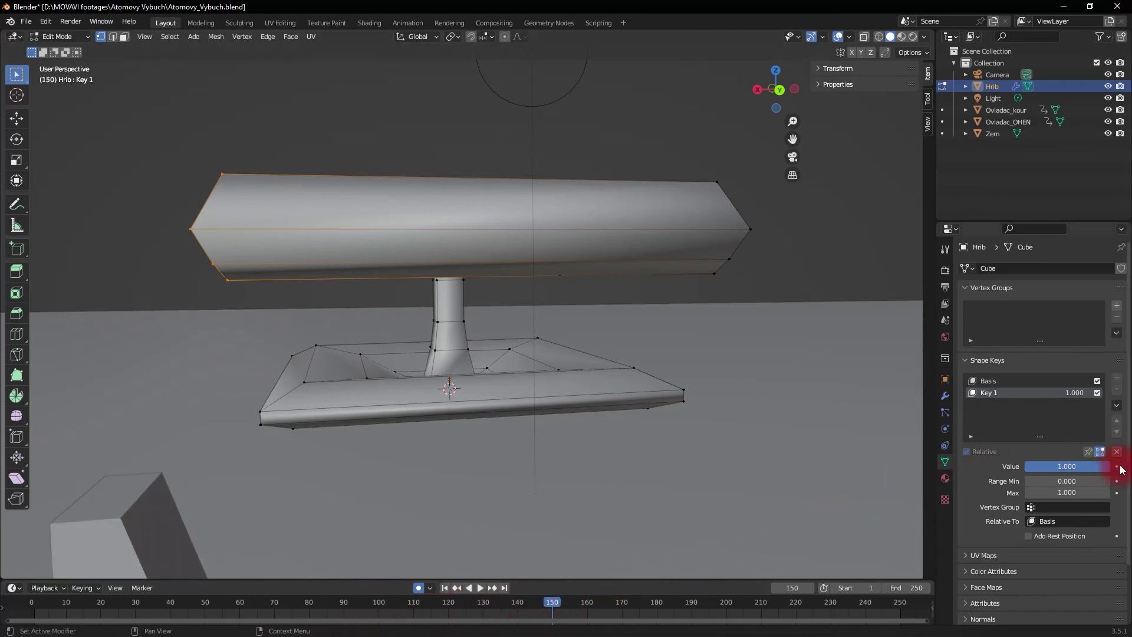
{"action": "left_click", "coordinate": [1117, 467]}
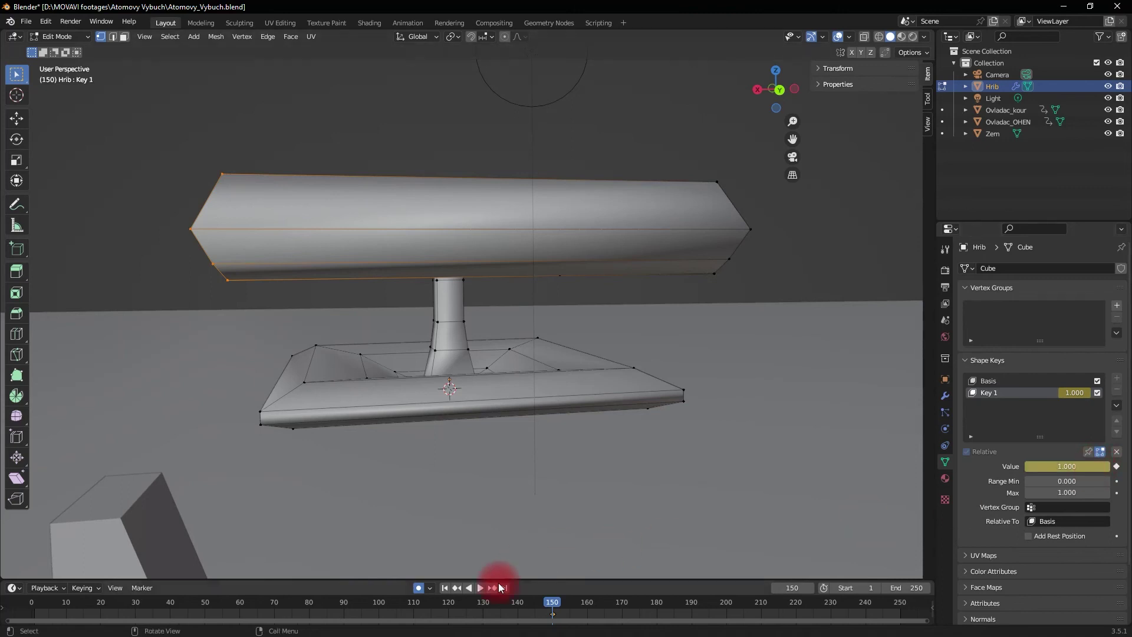
{"action": "key", "text": "space"}
{"action": "left_click_drag", "start_coordinate": [550, 605], "coordinate": [44, 608]}
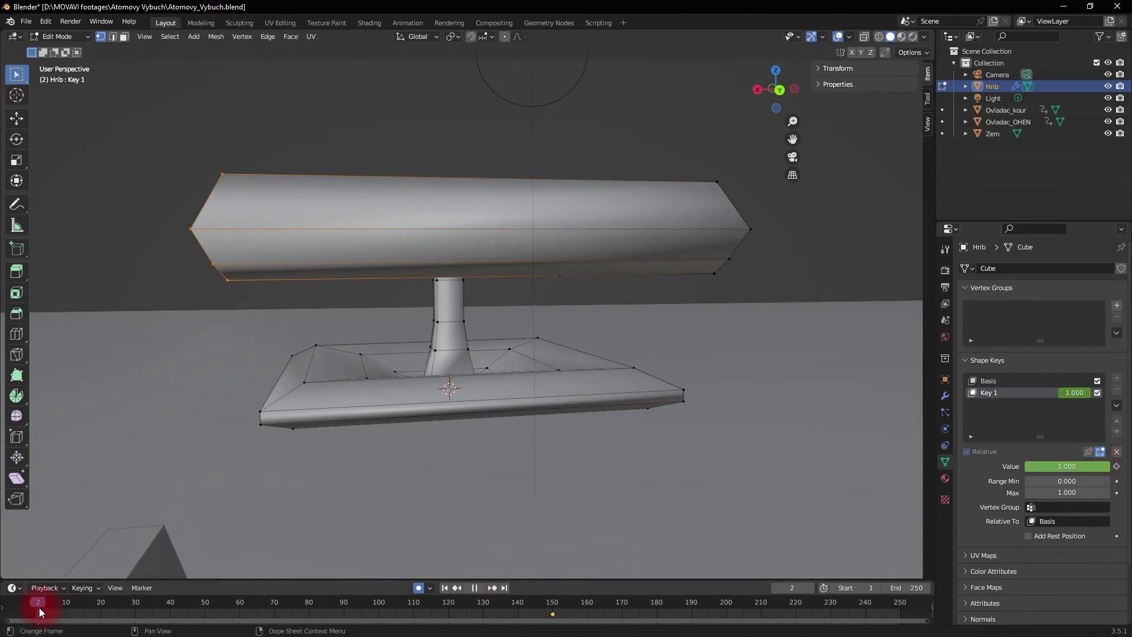
{"action": "key", "text": "space"}
{"action": "mouse_move", "coordinate": [1093, 465]}
{"action": "left_mouse_down"}
{"action": "mouse_move", "coordinate": [688, 309]}
{"action": "mouse_move", "coordinate": [982, 487]}
{"action": "left_mouse_up"}
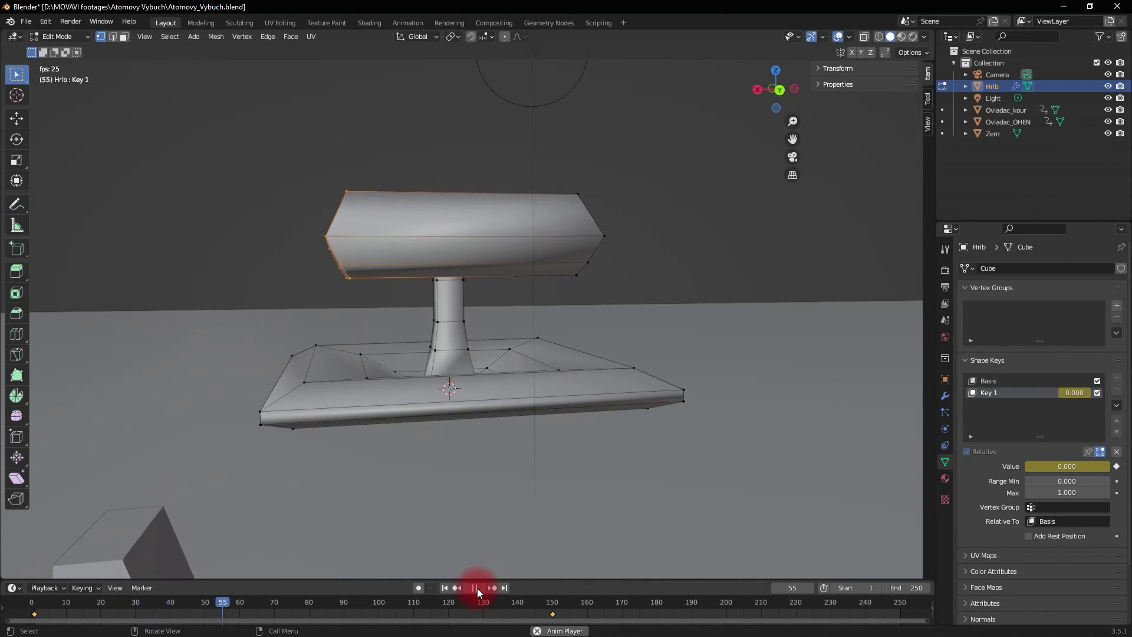
{"action": "left_click", "coordinate": [476, 589]}
{"action": "mouse_move", "coordinate": [553, 615]}
{"action": "left_mouse_down"}
{"action": "mouse_move", "coordinate": [851, 606]}
{"action": "mouse_move", "coordinate": [902, 621]}
{"action": "left_mouse_up"}
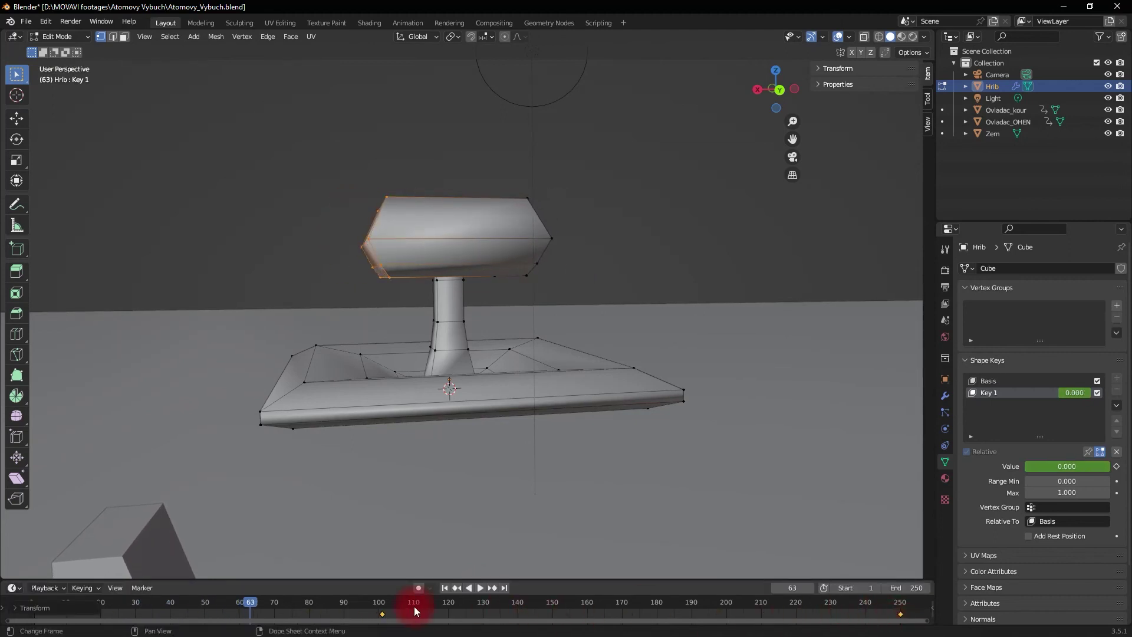
{"action": "left_click", "coordinate": [445, 588]}
- Keyframe Key 1 at 0.578 on frame 250 and return to Object Mode at frame 1
{"action": "left_click", "coordinate": [480, 587]}
{"action": "left_click", "coordinate": [1116, 465]}
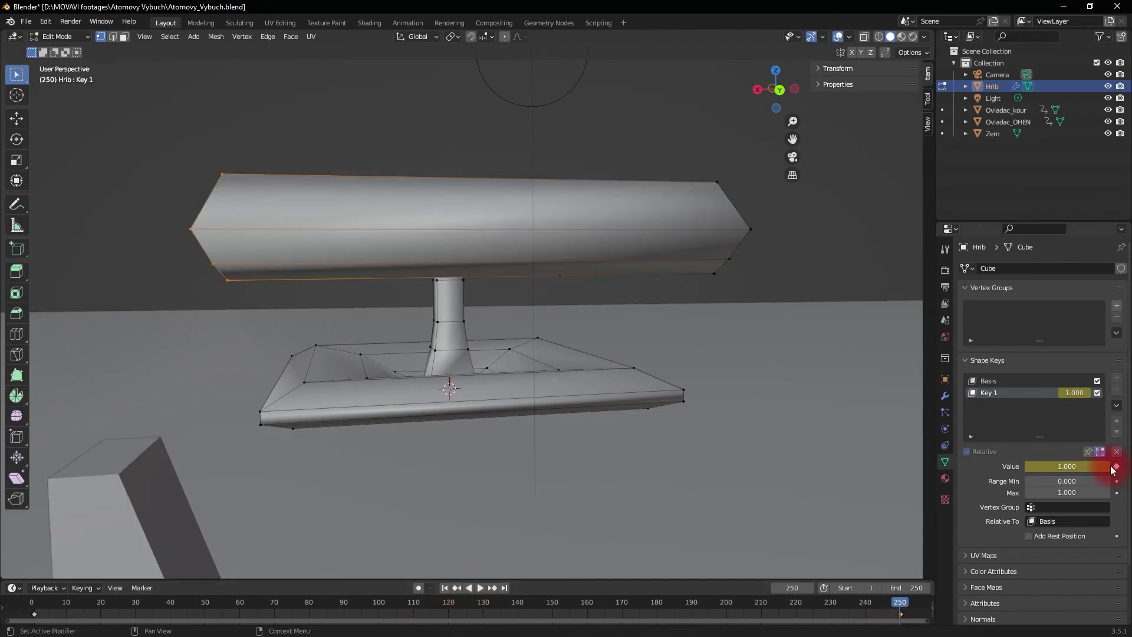
{"action": "type", "text": "0.578"}
{"action": "key", "text": "Return"}
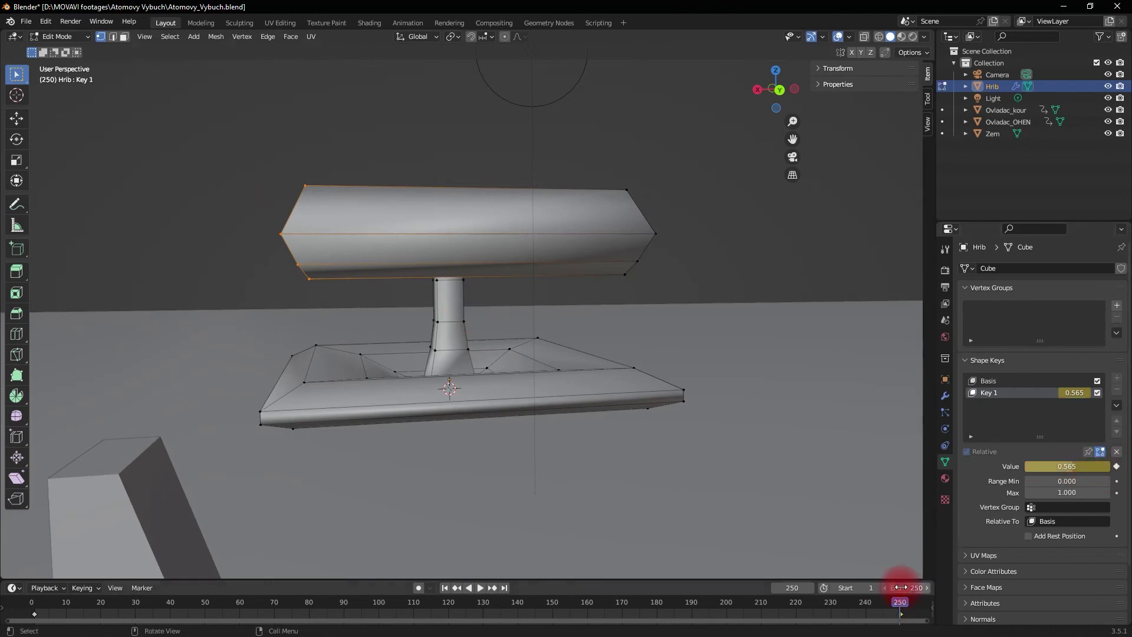
{"action": "left_click_drag", "start_coordinate": [900, 605], "coordinate": [35, 606]}
{"action": "key", "text": "Tab"}
{"action": "left_click", "coordinate": [641, 381]}
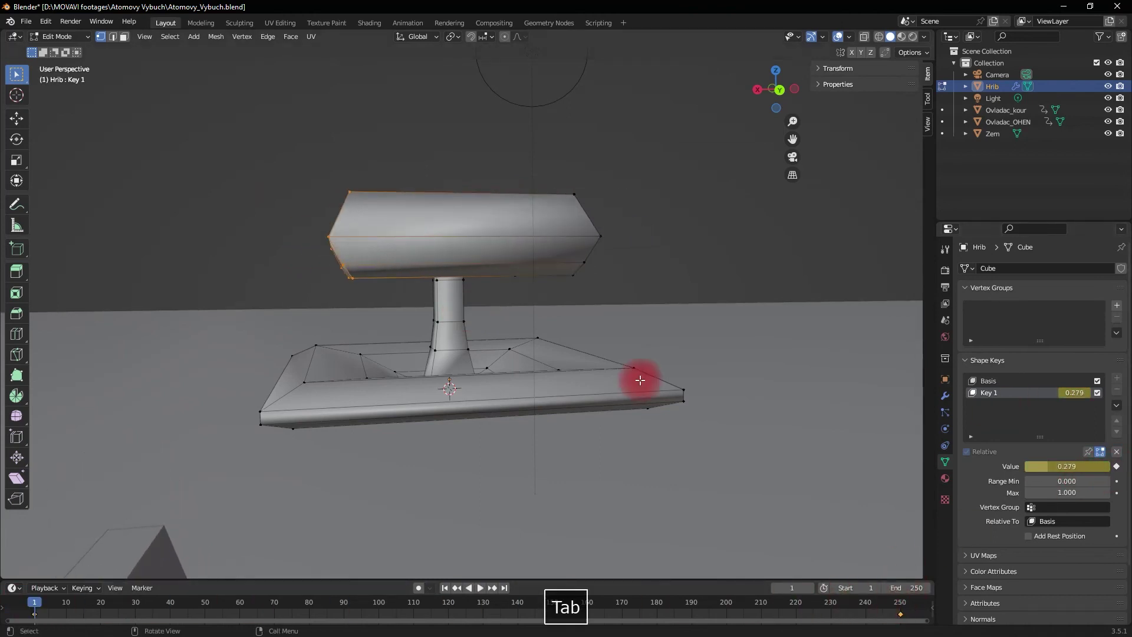
- Add Key 2 and push one end of the base plate 50 m along X
{"action": "left_click", "coordinate": [1117, 378]}
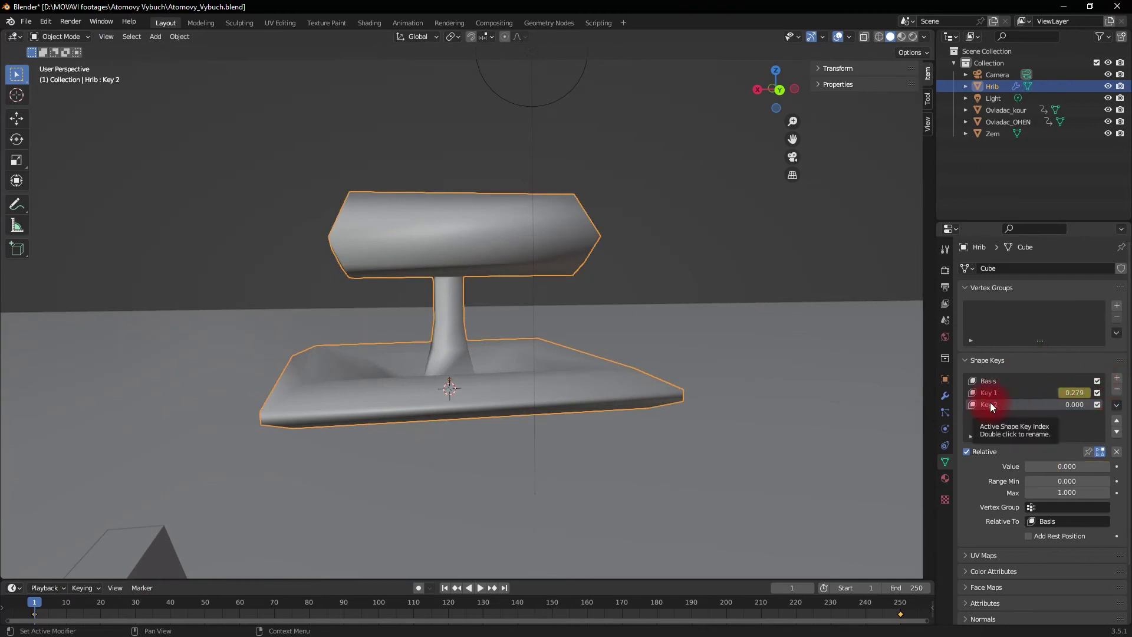
{"action": "key", "text": "Tab"}
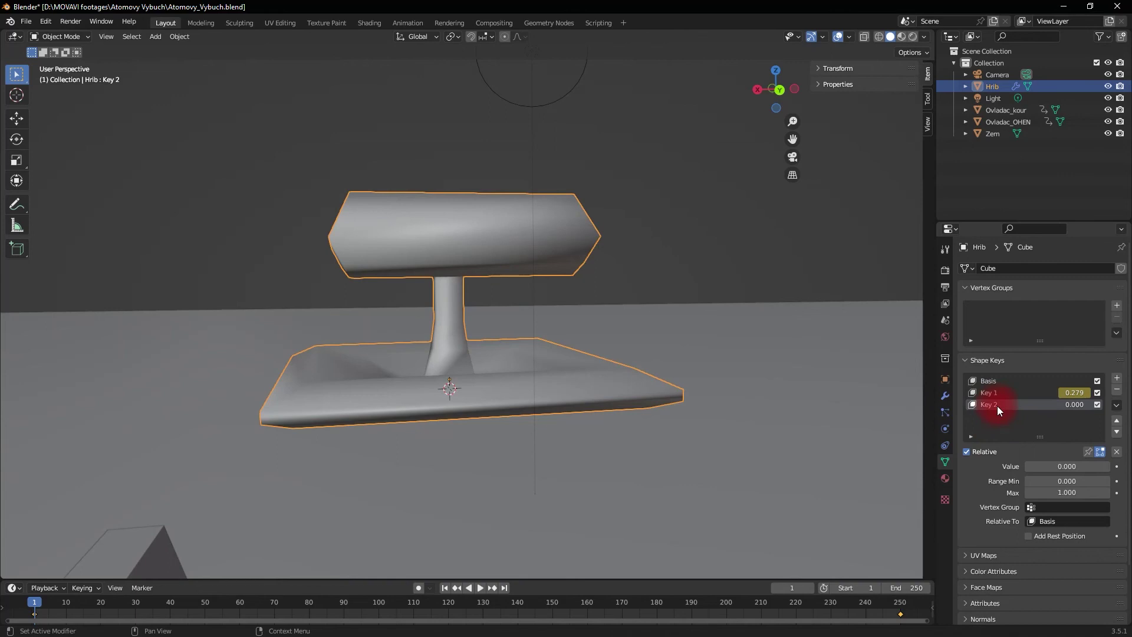
{"action": "key", "text": "Tab"}
{"action": "middle_click_drag", "start_coordinate": [770, 379], "coordinate": [701, 316]}
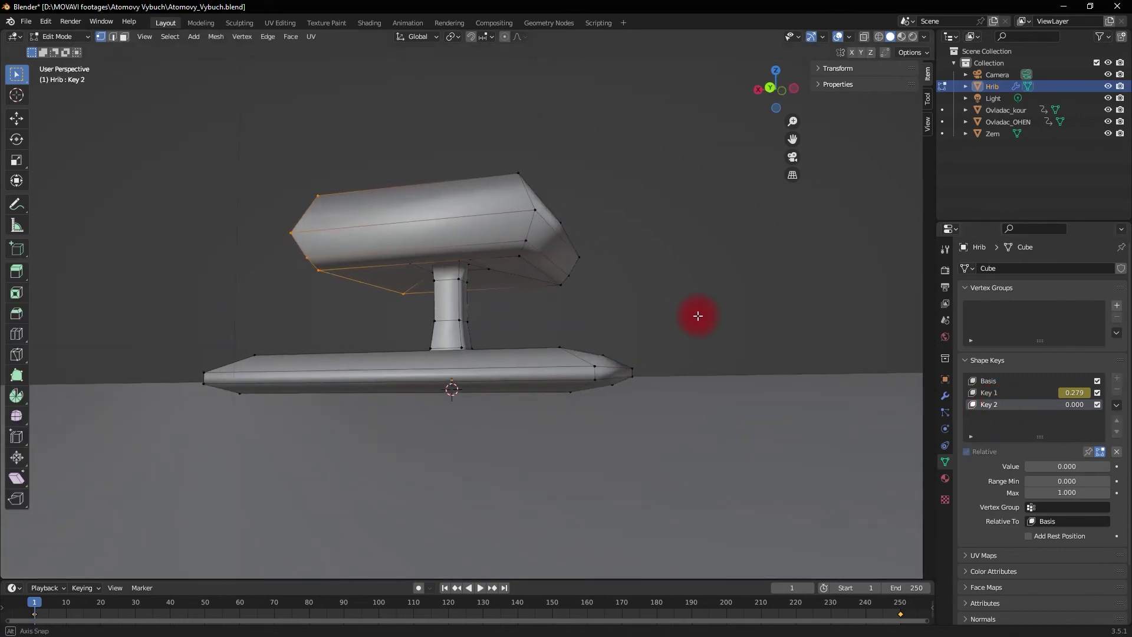
{"action": "double_click", "coordinate": [657, 401]}
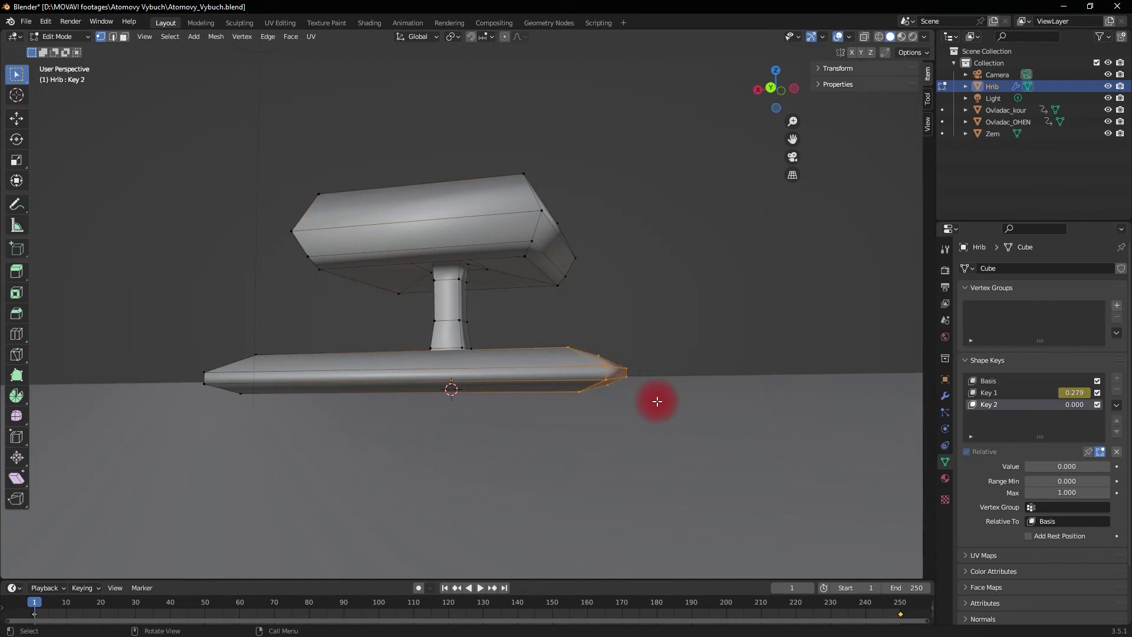
{"action": "type", "text": "gx"}
{"action": "type", "text": "50"}
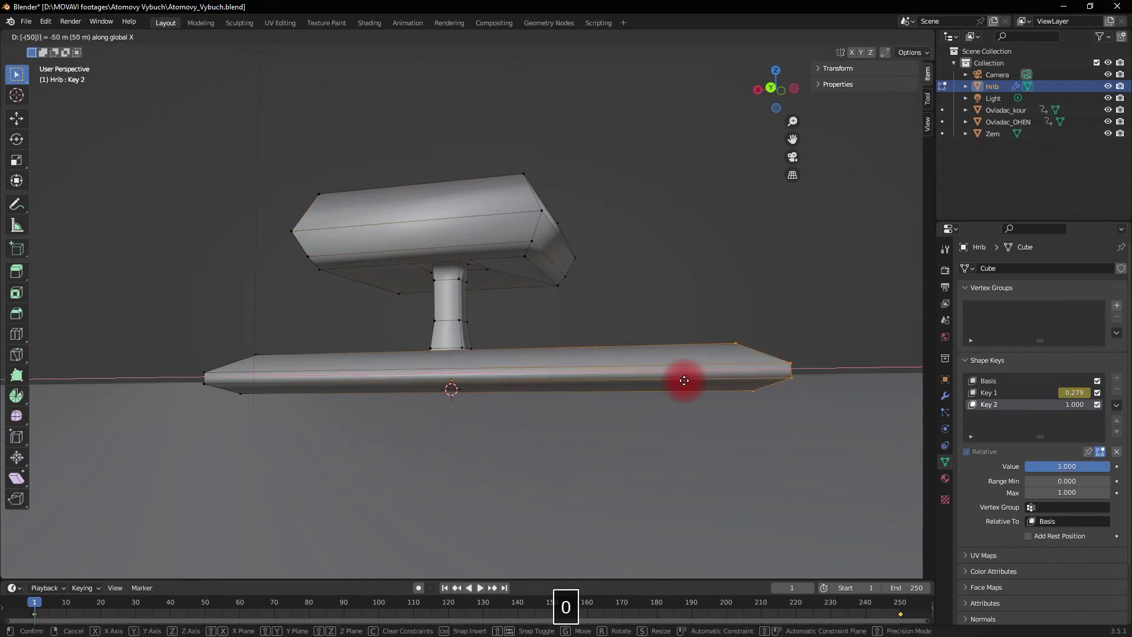
{"action": "key", "text": "Return"}
- Push the plate's other end 50 m along X and its sides -50 m and 50 m along Y
{"action": "middle_click_drag", "start_coordinate": [312, 374], "coordinate": [324, 379]}
{"action": "left_click_drag", "start_coordinate": [185, 349], "coordinate": [290, 405]}
{"action": "left_click_drag", "start_coordinate": [316, 353], "coordinate": [387, 429], "text": "shift"}
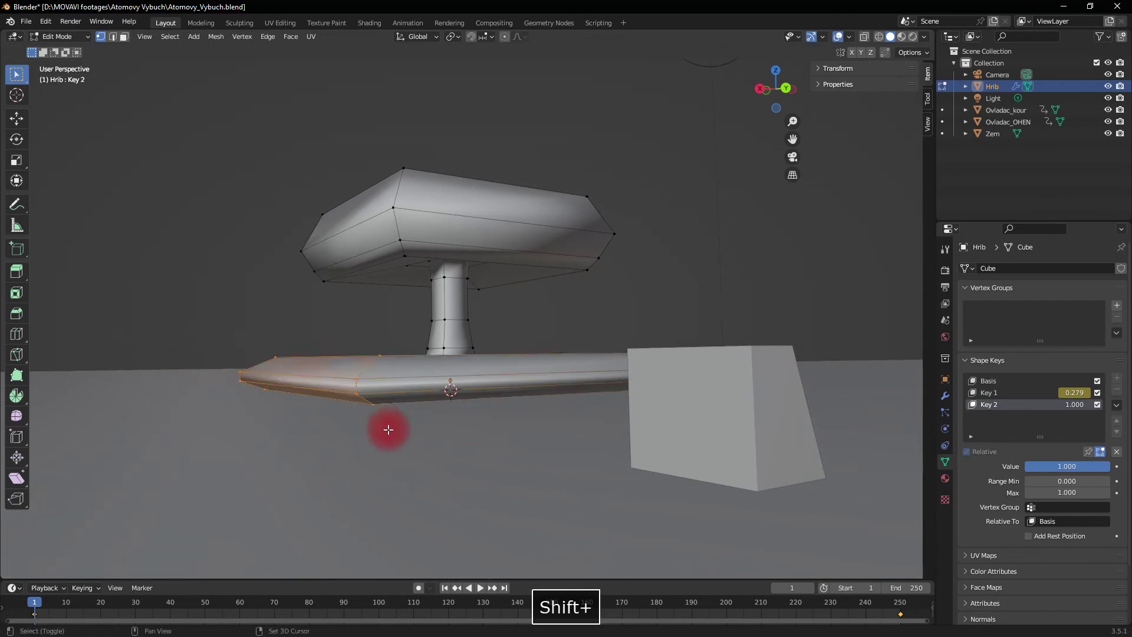
{"action": "type", "text": "gx50"}
{"action": "key", "text": "Return"}
{"action": "middle_click_drag", "start_coordinate": [187, 314], "coordinate": [177, 298]}
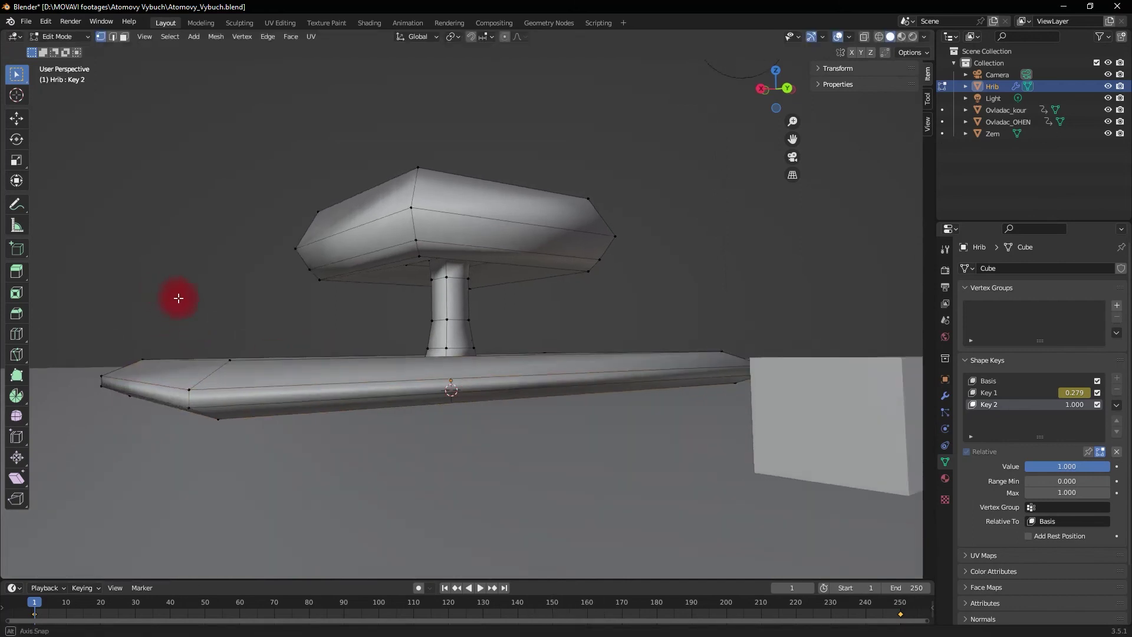
{"action": "type", "text": "gy"}
{"action": "type", "text": "-50"}
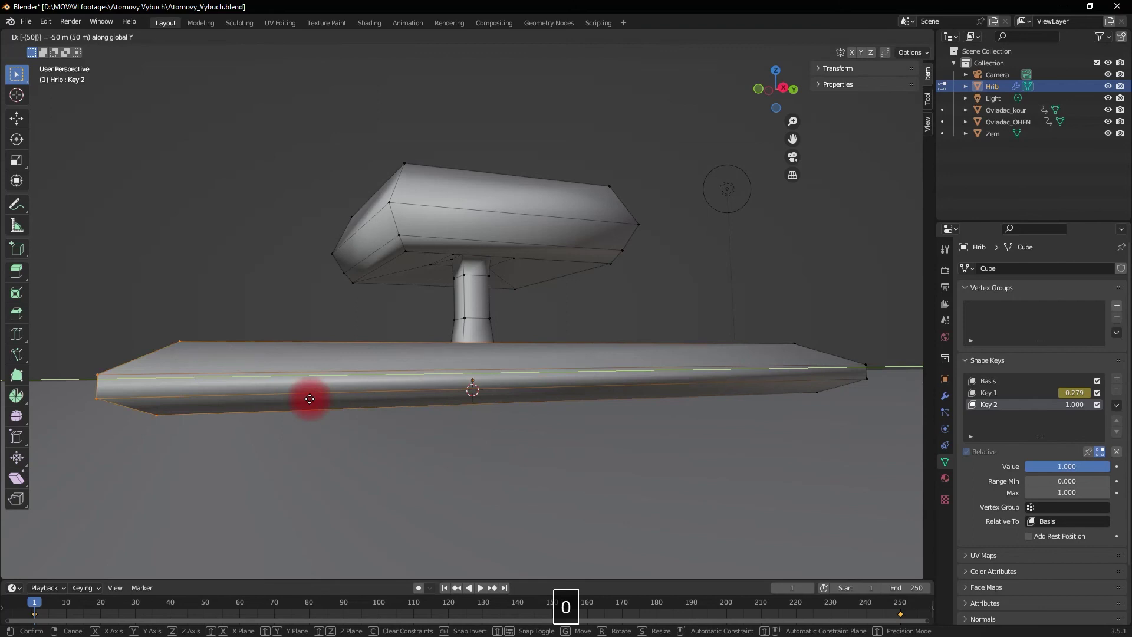
{"action": "key", "text": "Return"}
{"action": "middle_click_drag", "start_coordinate": [539, 286], "coordinate": [612, 371]}
{"action": "type", "text": "gy"}
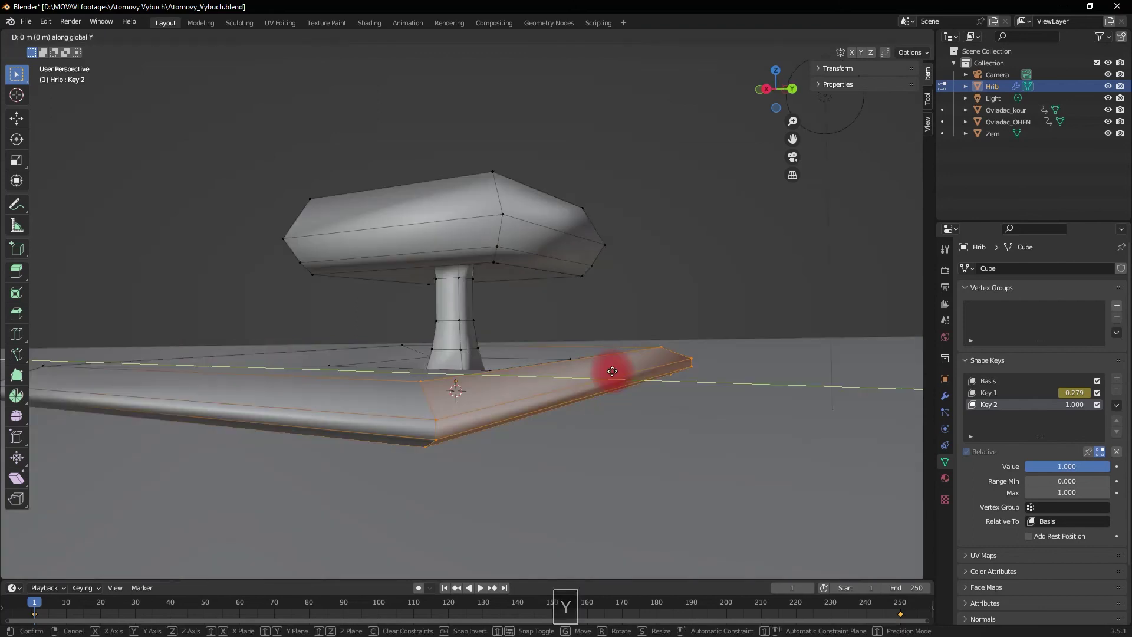
{"action": "type", "text": "50"}
{"action": "key", "text": "Return"}
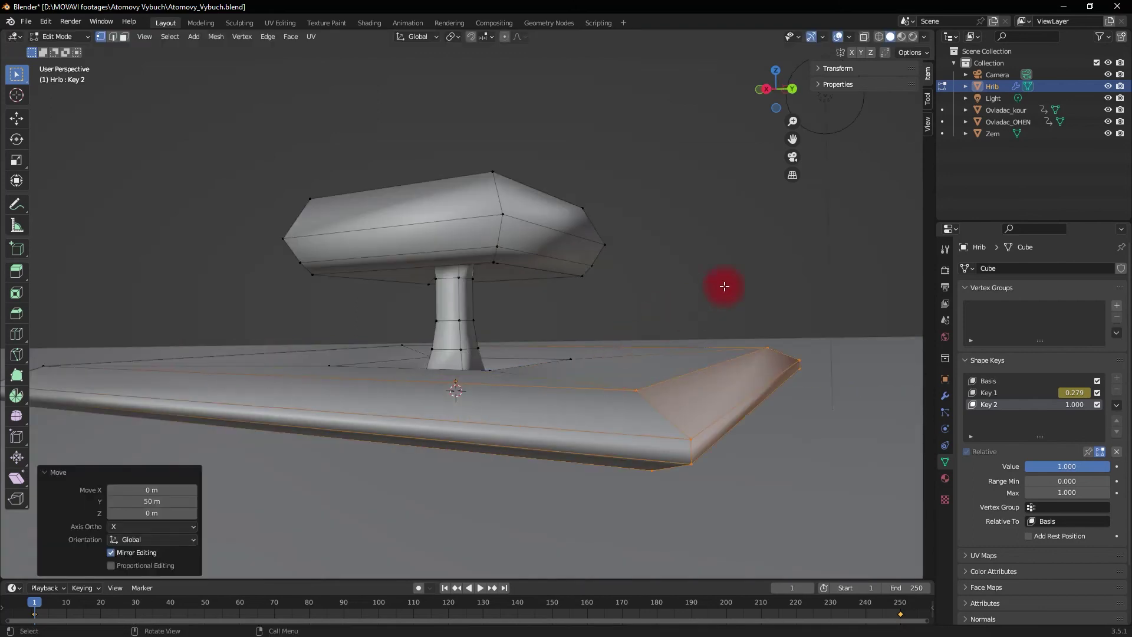
{"action": "key", "text": "ctrl+z"}
{"action": "key", "text": "ctrl+z"}
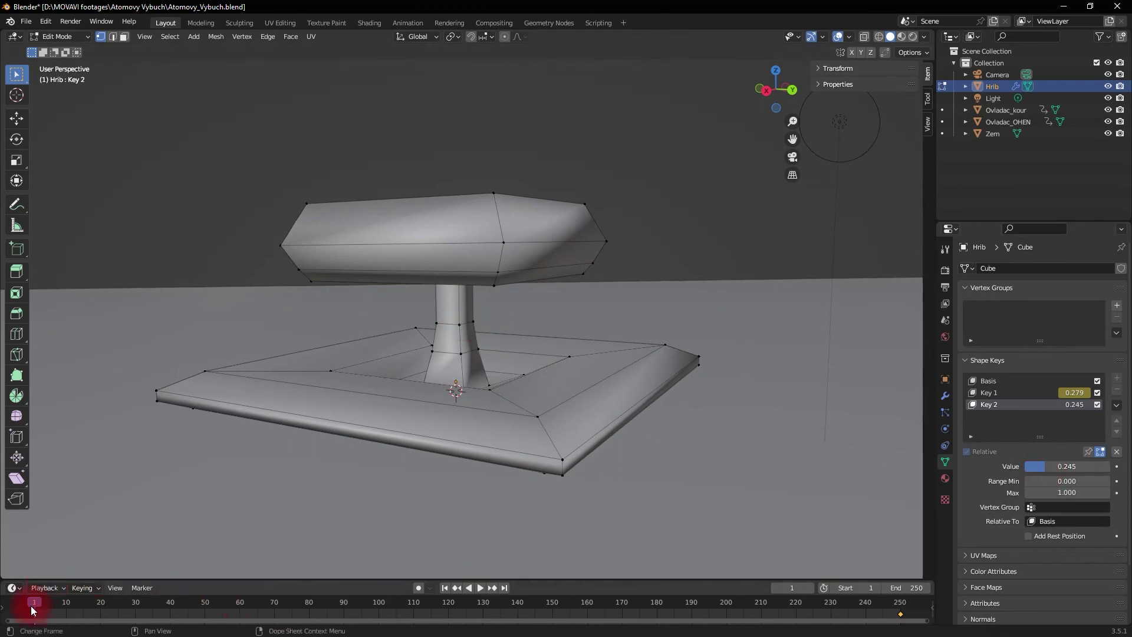
- Keyframe Key 2 from 0.245 at the start to near full strength at frame 250, and preview
{"action": "left_click", "coordinate": [1116, 467]}
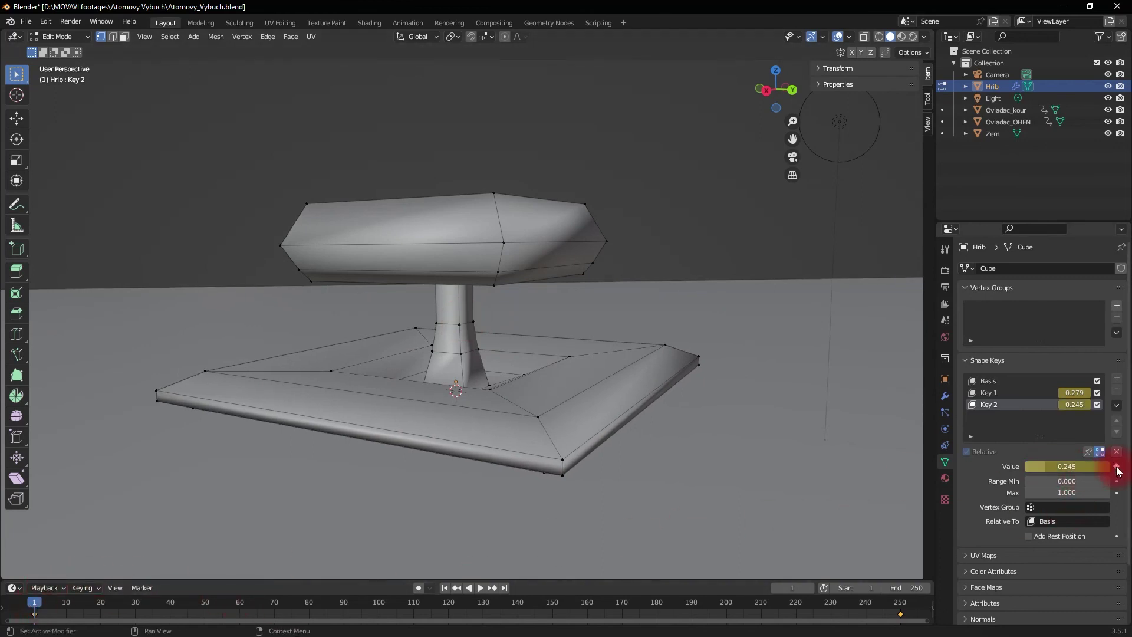
{"action": "left_click_drag", "start_coordinate": [101, 608], "coordinate": [907, 600]}
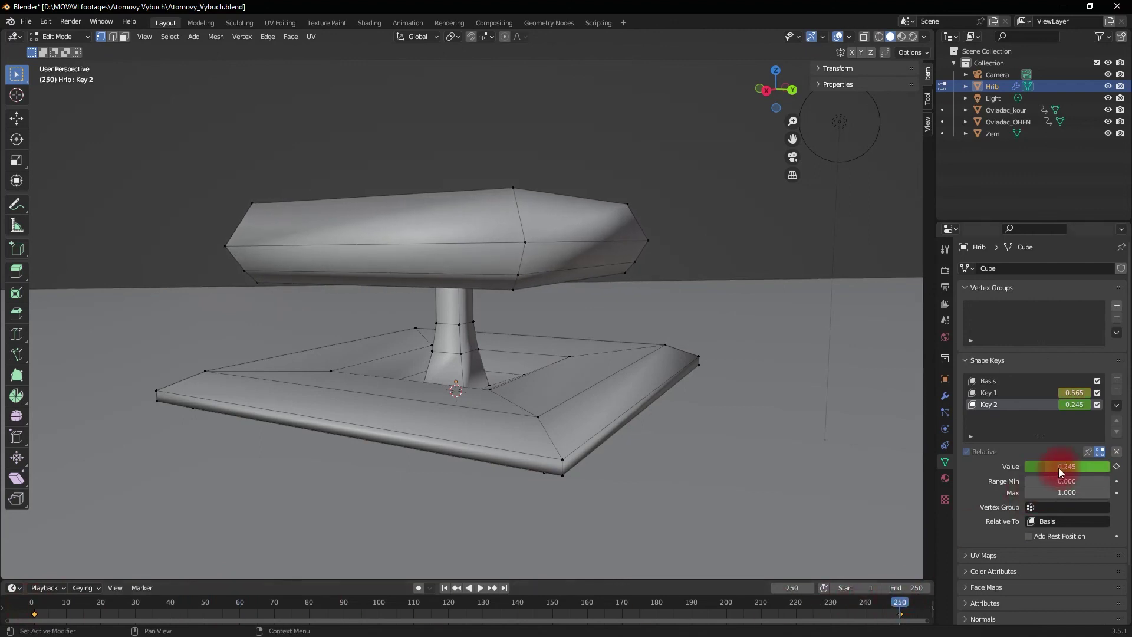
{"action": "mouse_move", "coordinate": [1047, 467]}
{"action": "left_mouse_down"}
{"action": "mouse_move", "coordinate": [528, 313]}
{"action": "mouse_move", "coordinate": [542, 319]}
{"action": "left_mouse_up"}
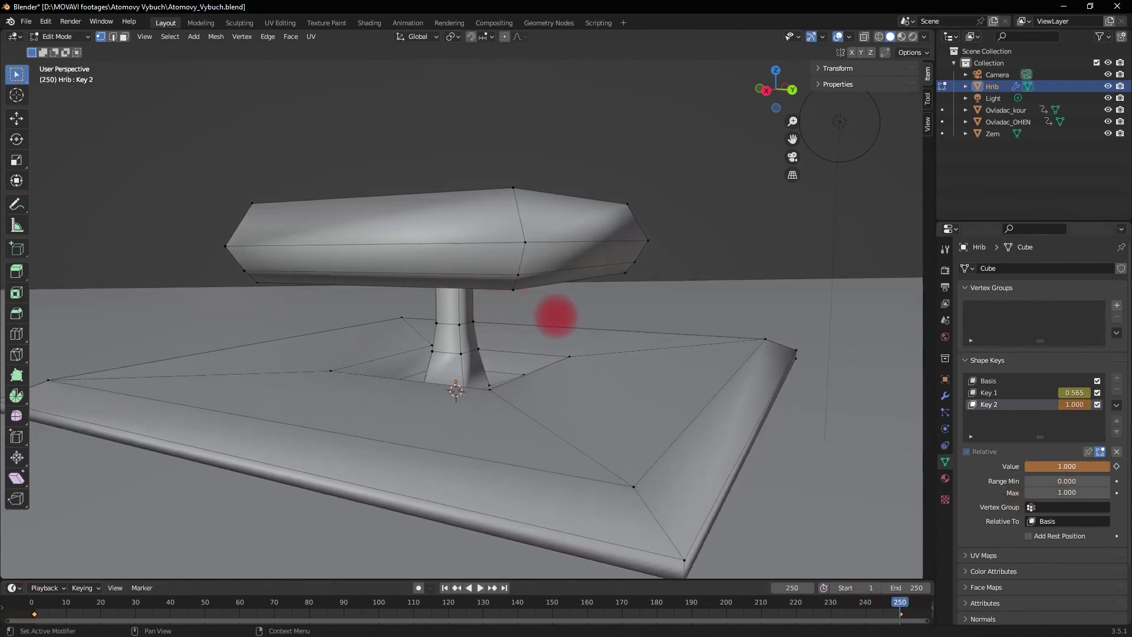
{"action": "left_click", "coordinate": [1116, 466]}
{"action": "key", "text": "space"}
{"action": "left_click_drag", "start_coordinate": [796, 601], "coordinate": [295, 585]}
{"action": "key", "text": "Escape"}
{"action": "mouse_move", "coordinate": [915, 581]}
{"action": "middle_mouse_down"}
{"action": "mouse_move", "coordinate": [624, 175]}
{"action": "mouse_move", "coordinate": [616, 181]}
{"action": "middle_mouse_up"}
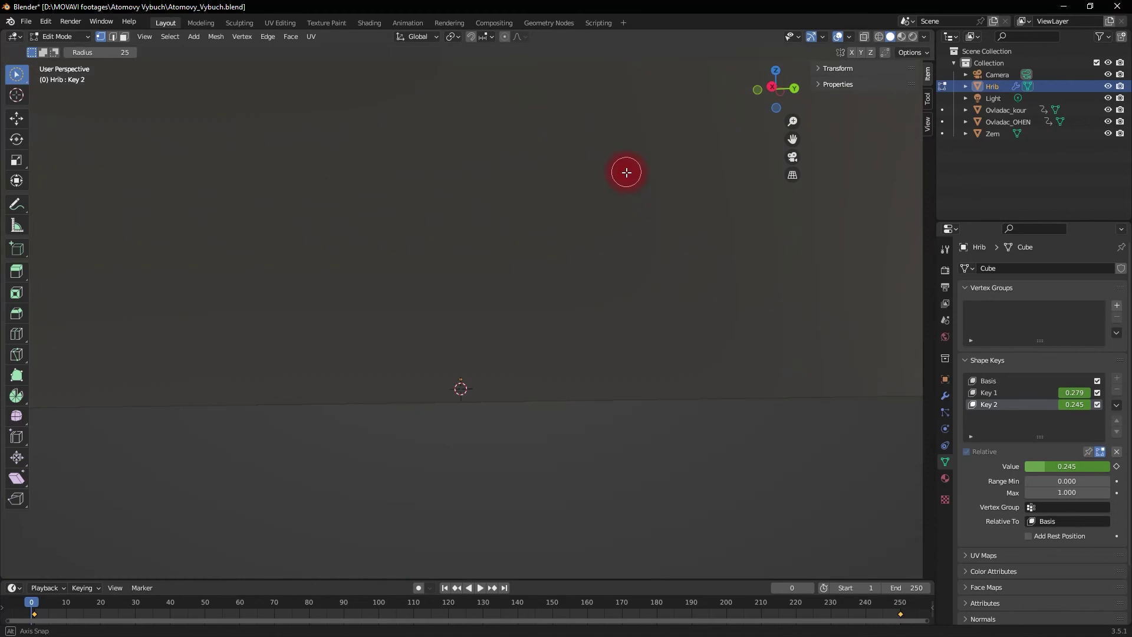
- Add Key 3 and start selecting the mushroom cap's vertices in Edit Mode
{"action": "left_click", "coordinate": [1000, 392]}
{"action": "key", "text": "Tab"}
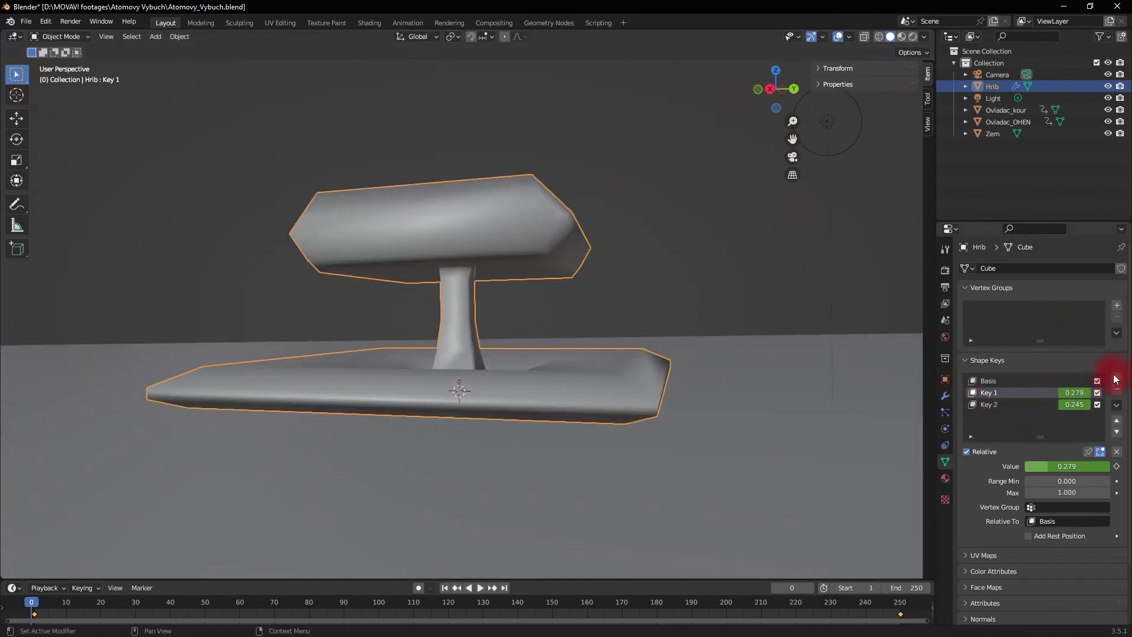
{"action": "left_click", "coordinate": [1117, 378]}
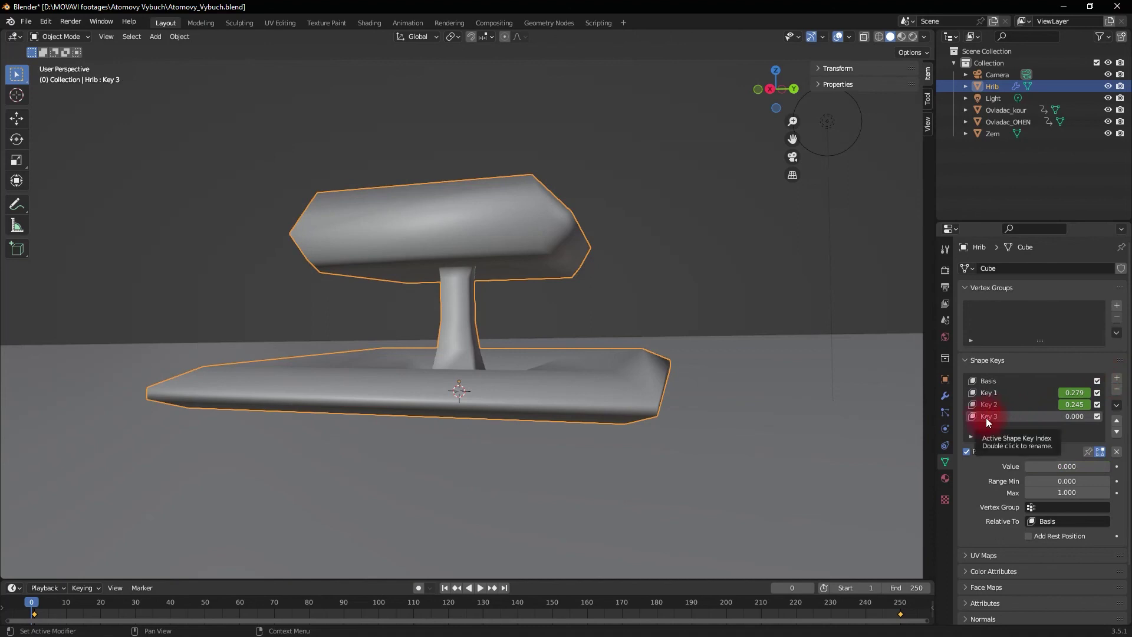
{"action": "key", "text": "Tab"}
{"action": "middle_click_drag", "start_coordinate": [543, 172], "coordinate": [603, 171]}
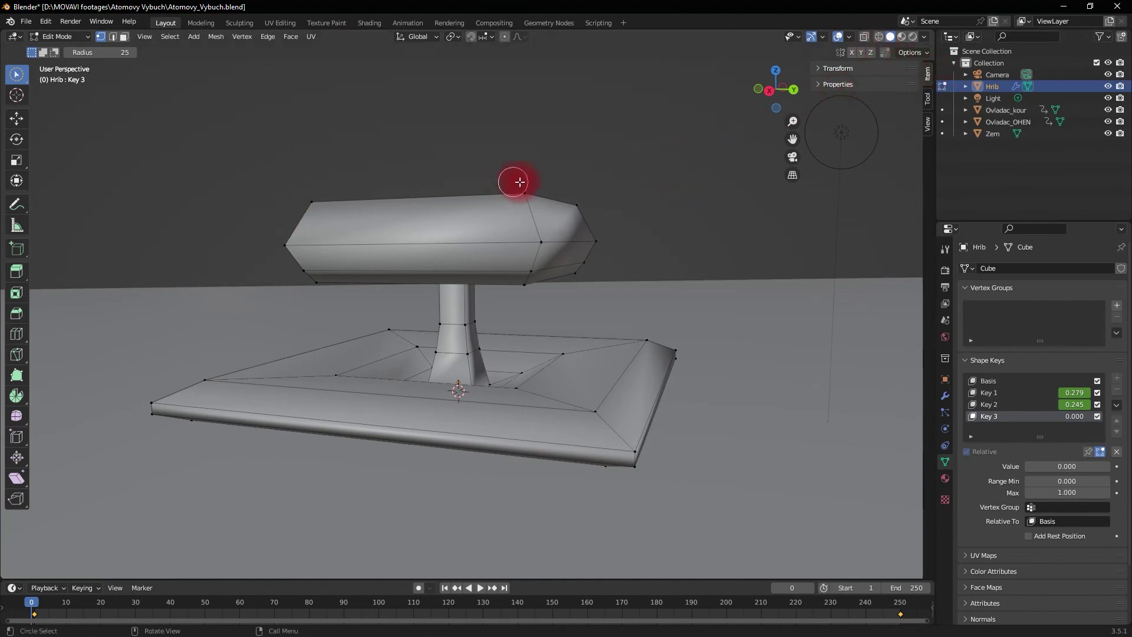
{"action": "mouse_move", "coordinate": [628, 156]}
{"action": "left_mouse_down", "text": "shift"}
{"action": "mouse_move", "coordinate": [283, 253]}
{"action": "mouse_move", "coordinate": [308, 283]}
{"action": "left_mouse_up", "text": "shift"}
{"action": "mouse_move", "coordinate": [309, 283]}
{"action": "middle_mouse_down"}
{"action": "mouse_move", "coordinate": [291, 232]}
{"action": "mouse_move", "coordinate": [333, 205]}
{"action": "middle_mouse_up"}
{"action": "mouse_move", "coordinate": [333, 205]}
{"action": "left_mouse_down", "text": "shift"}
{"action": "mouse_move", "coordinate": [316, 247]}
{"action": "mouse_move", "coordinate": [346, 286]}
{"action": "left_mouse_up", "text": "shift"}
- Add the cap underside to the selection and lower the cap about 16 m along Z
{"action": "scroll", "coordinate": [346, 286], "scroll_direction": "up", "scroll_amount": 5}
{"action": "middle_click_drag", "start_coordinate": [468, 296], "coordinate": [420, 286]}
{"action": "mouse_move", "coordinate": [526, 199]}
{"action": "left_mouse_down", "text": "shift"}
{"action": "mouse_move", "coordinate": [567, 234]}
{"action": "mouse_move", "coordinate": [404, 216]}
{"action": "left_mouse_up", "text": "shift"}
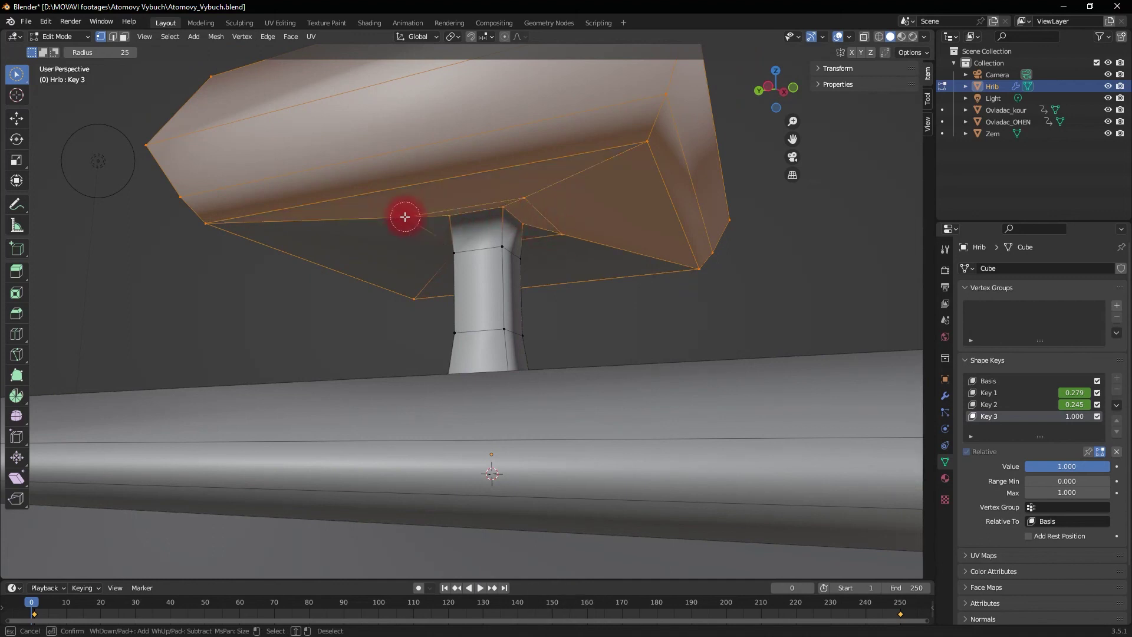
{"action": "mouse_move", "coordinate": [412, 232]}
{"action": "middle_mouse_down"}
{"action": "mouse_move", "coordinate": [416, 244]}
{"action": "mouse_move", "coordinate": [656, 283]}
{"action": "middle_mouse_up"}
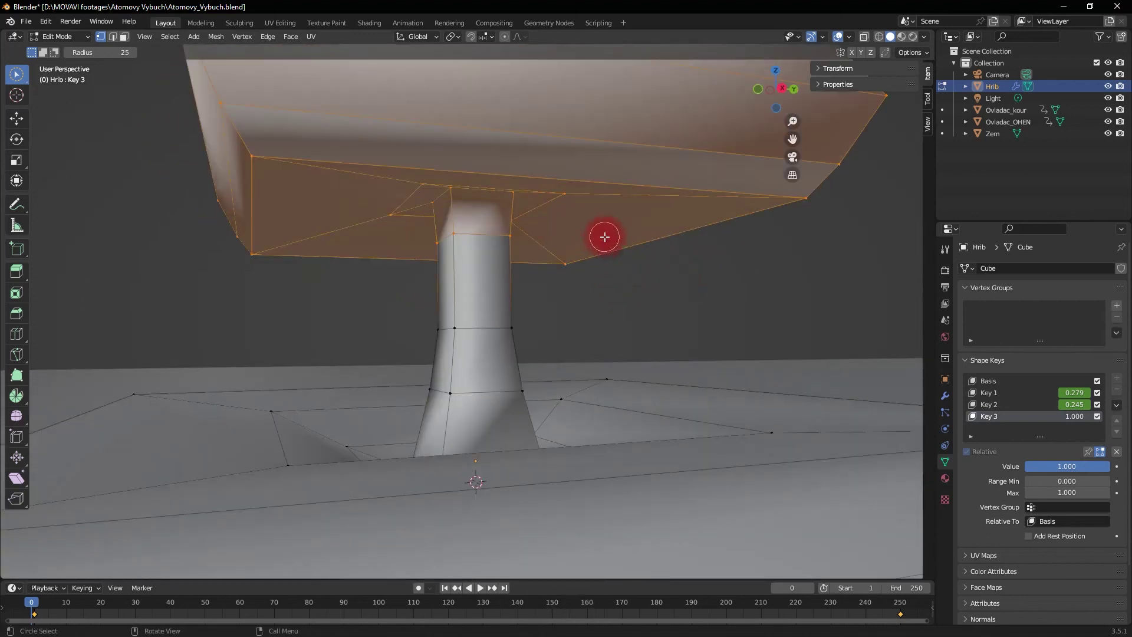
{"action": "key", "text": "g"}
{"action": "key", "text": "z"}
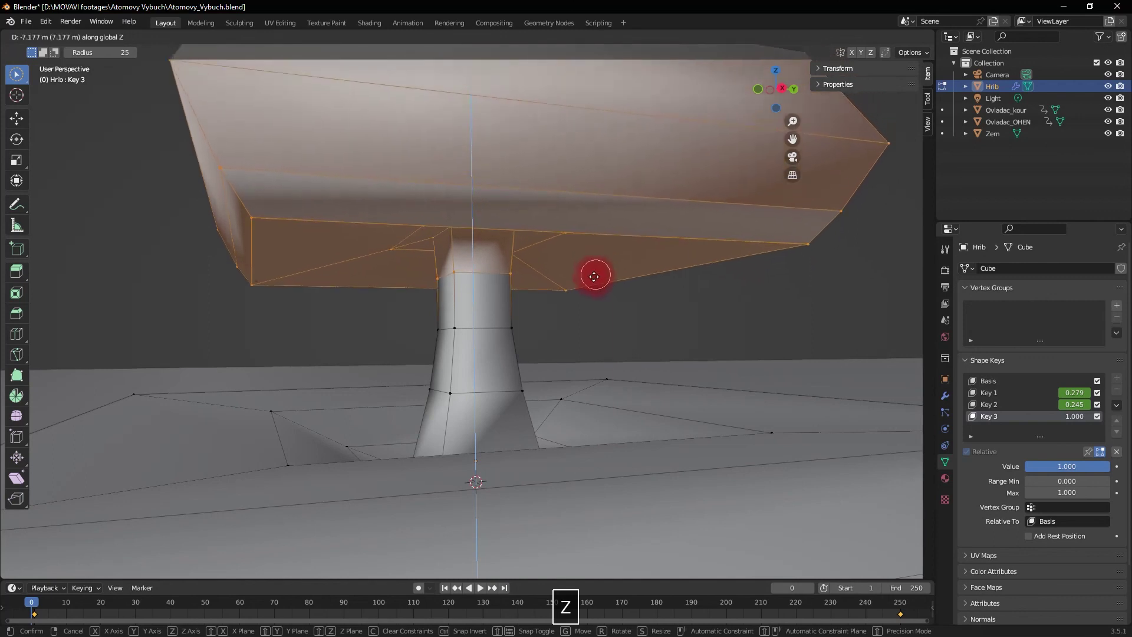
{"action": "left_click", "coordinate": [585, 320]}
- Test Key 3's value, set it back to 1.000, and preview the animation to frame 250
{"action": "middle_click_drag", "start_coordinate": [586, 319], "coordinate": [361, 506]}
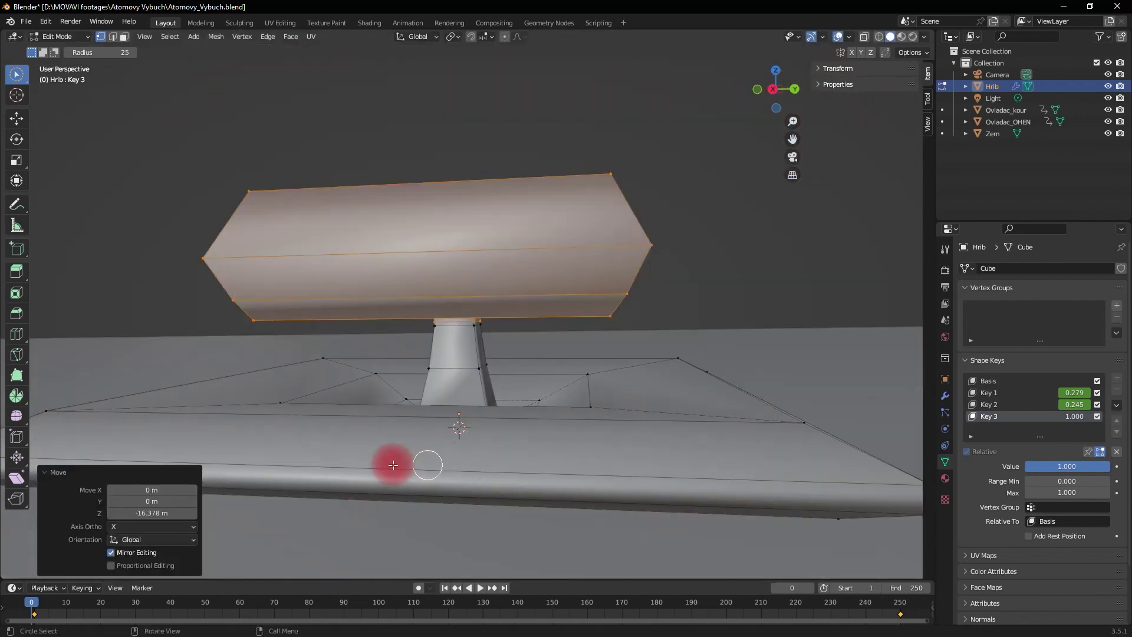
{"action": "left_click_drag", "start_coordinate": [1085, 465], "coordinate": [1065, 466]}
{"action": "left_click_drag", "start_coordinate": [506, 312], "coordinate": [1128, 460]}
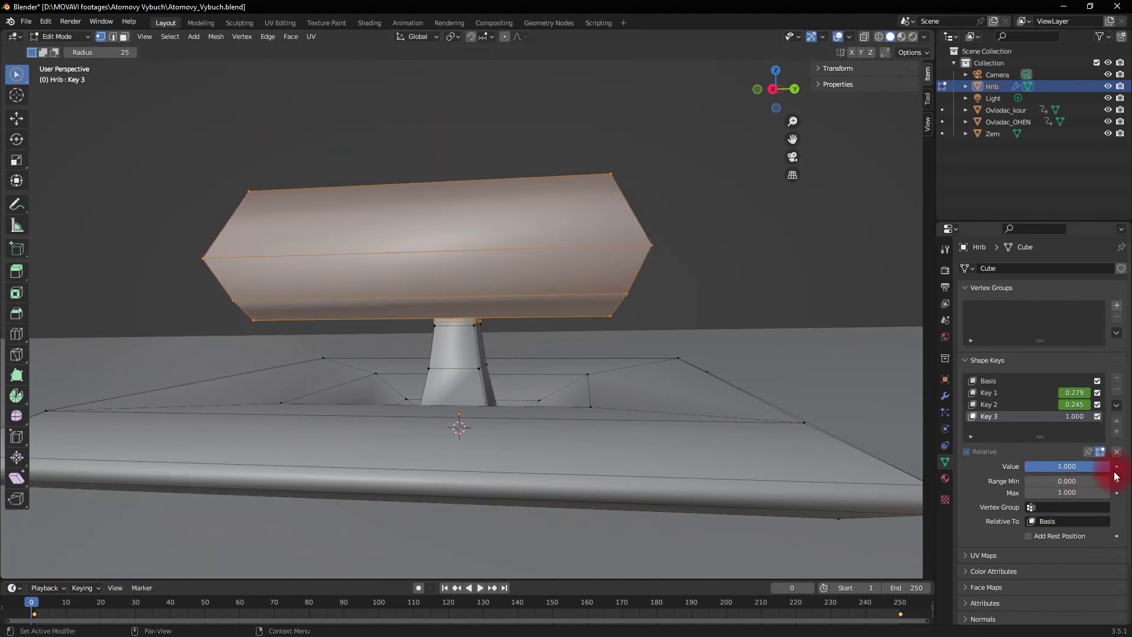
{"action": "key", "text": "ctrl+shift+space"}
{"action": "left_click_drag", "start_coordinate": [1081, 464], "coordinate": [599, 321]}
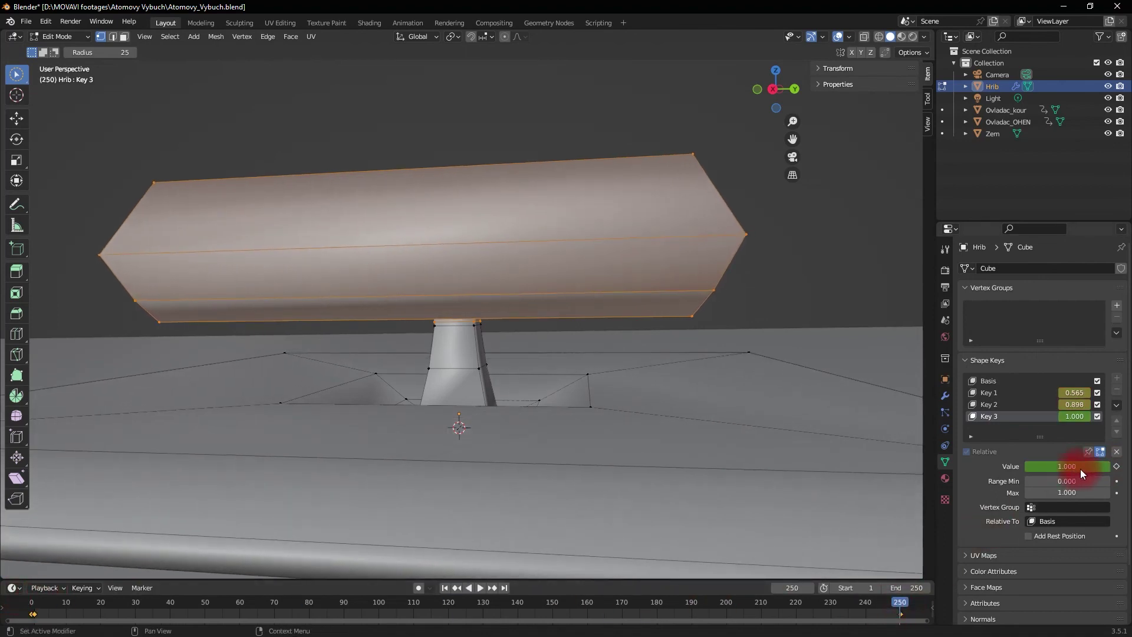
- Keyframe Key 3 at 0.000 on frame 250 and give the keyframes an eased interpolation
{"action": "left_click", "coordinate": [1116, 465]}
{"action": "left_click_drag", "start_coordinate": [910, 601], "coordinate": [21, 623]}
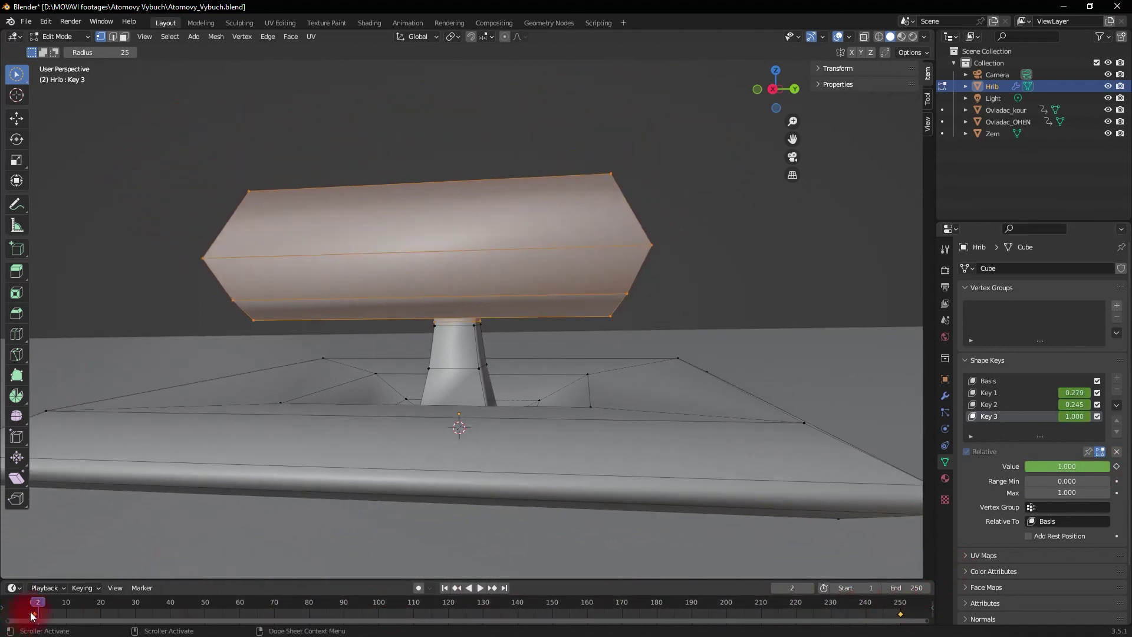
{"action": "right_click", "coordinate": [32, 616]}
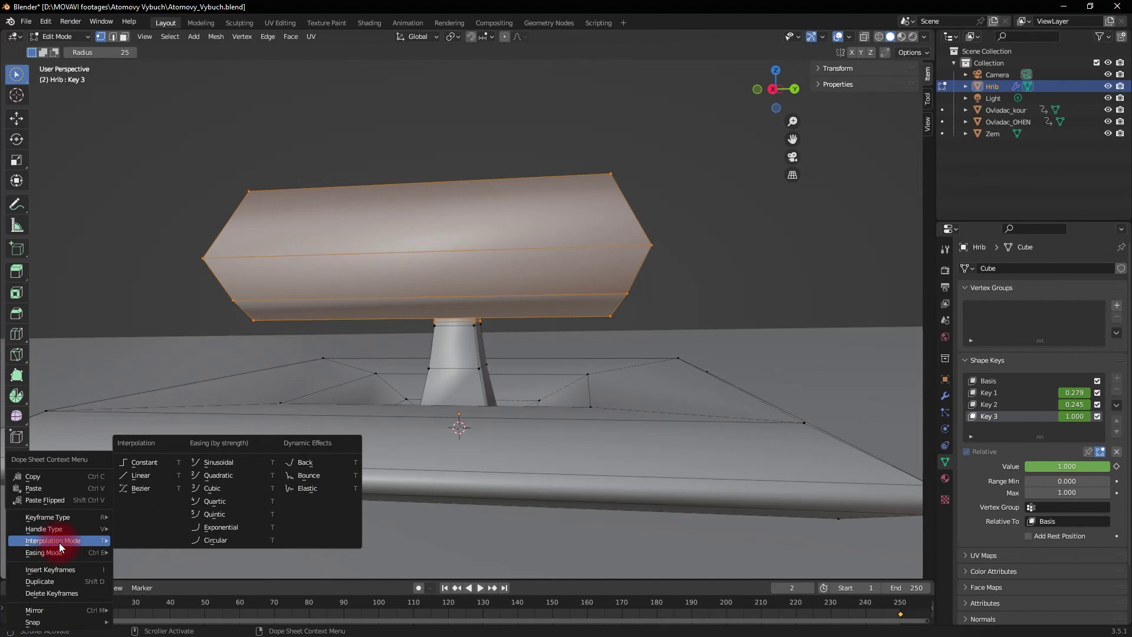
{"action": "left_click", "coordinate": [152, 477]}
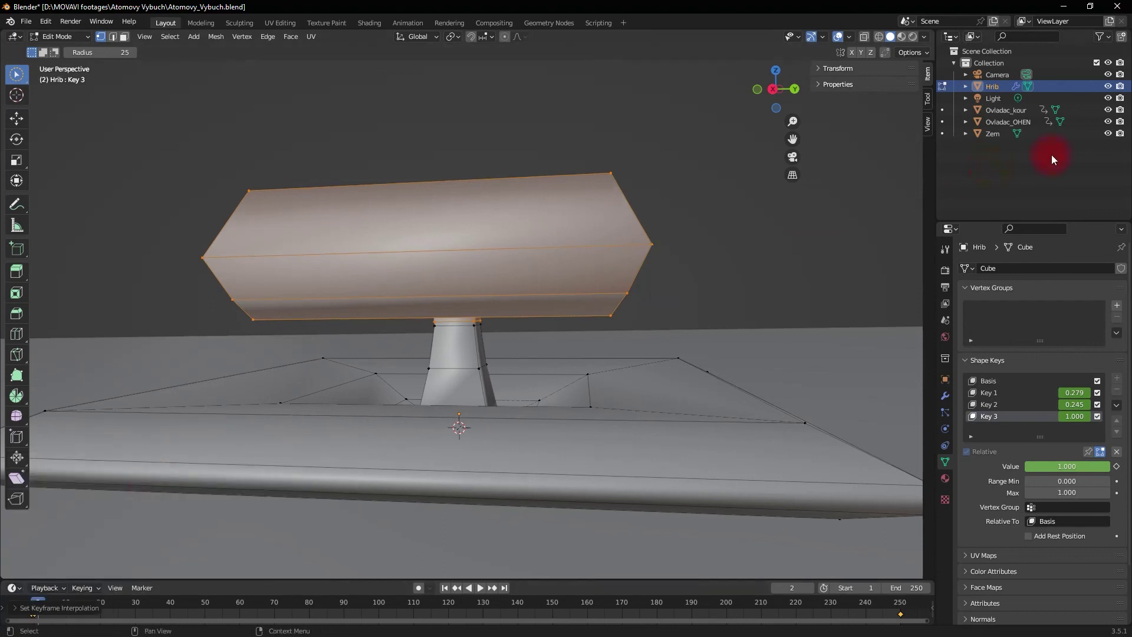